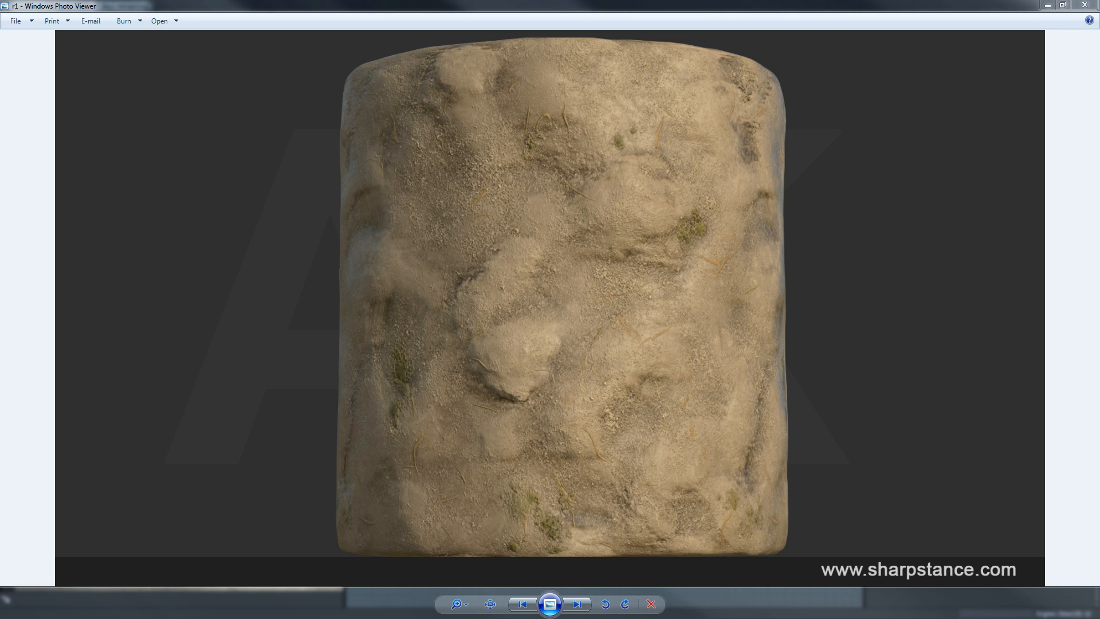
Look over the finished renders of the ground material on the cylinder.
{"action": "left_click_drag", "start_coordinate": [1099, 5], "coordinate": [605, 22]}
{"action": "double_click", "coordinate": [605, 22]}
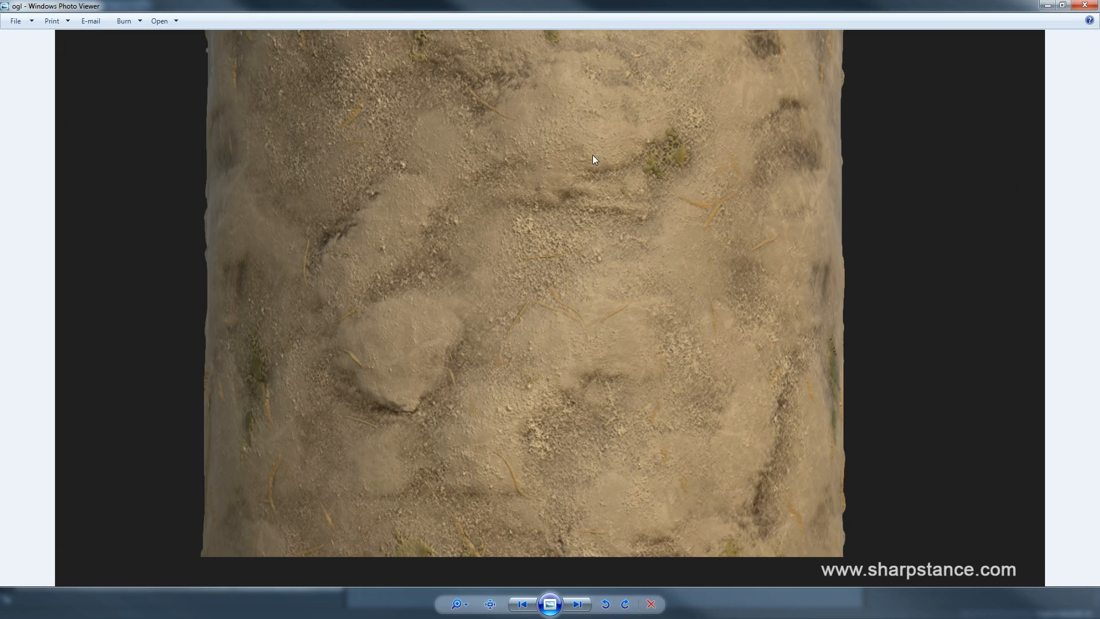
{"action": "scroll", "coordinate": [460, 278], "scroll_direction": "up", "scroll_amount": 2}
{"action": "scroll", "coordinate": [499, 220], "scroll_direction": "down", "scroll_amount": 2}
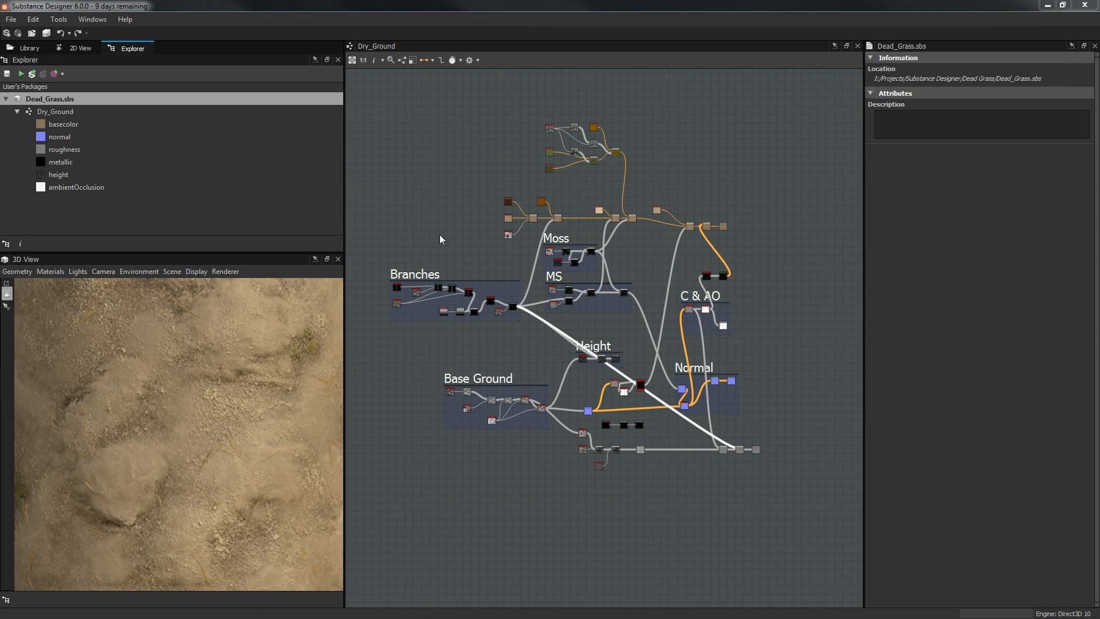
Survey the Dry_Ground graph, covering its Branches, Moss, MS, Height, Normal and Base Ground groups.
{"action": "middle_click_drag", "start_coordinate": [453, 192], "coordinate": [454, 135]}
{"action": "scroll", "coordinate": [530, 286], "scroll_direction": "up", "scroll_amount": 1}
{"action": "scroll", "coordinate": [530, 285], "scroll_direction": "up", "scroll_amount": 1}
{"action": "middle_click_drag", "start_coordinate": [615, 256], "coordinate": [529, 269]}
{"action": "middle_click_drag", "start_coordinate": [699, 408], "coordinate": [795, 376]}
{"action": "middle_click_drag", "start_coordinate": [571, 372], "coordinate": [724, 345]}
Examine the ground material on the 3D preview cylinder from close up and from a distance.
{"action": "mouse_move", "coordinate": [264, 389]}
{"action": "left_mouse_down"}
{"action": "mouse_move", "coordinate": [257, 396]}
{"action": "mouse_move", "coordinate": [273, 398]}
{"action": "left_mouse_up"}
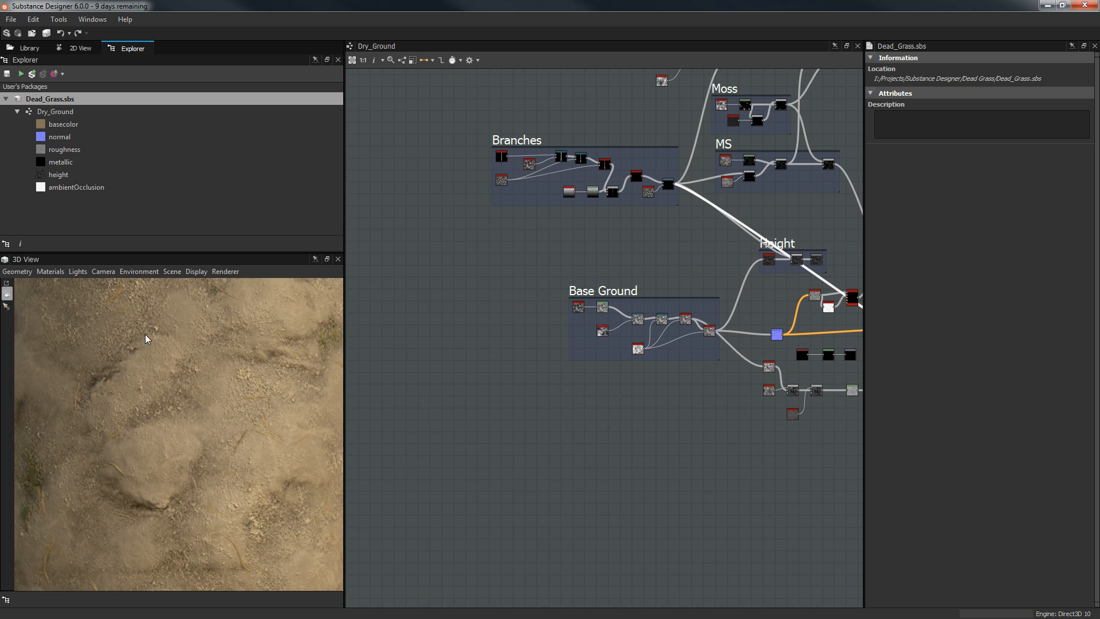
{"action": "left_click_drag", "start_coordinate": [187, 362], "coordinate": [175, 369]}
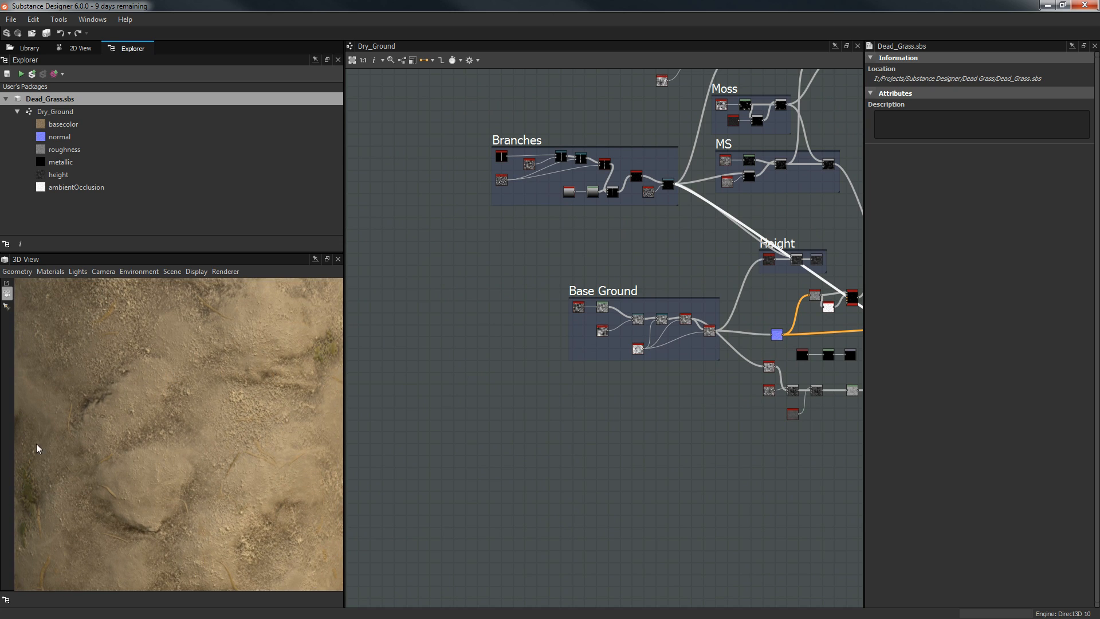
{"action": "right_click_drag", "start_coordinate": [263, 382], "coordinate": [172, 382]}
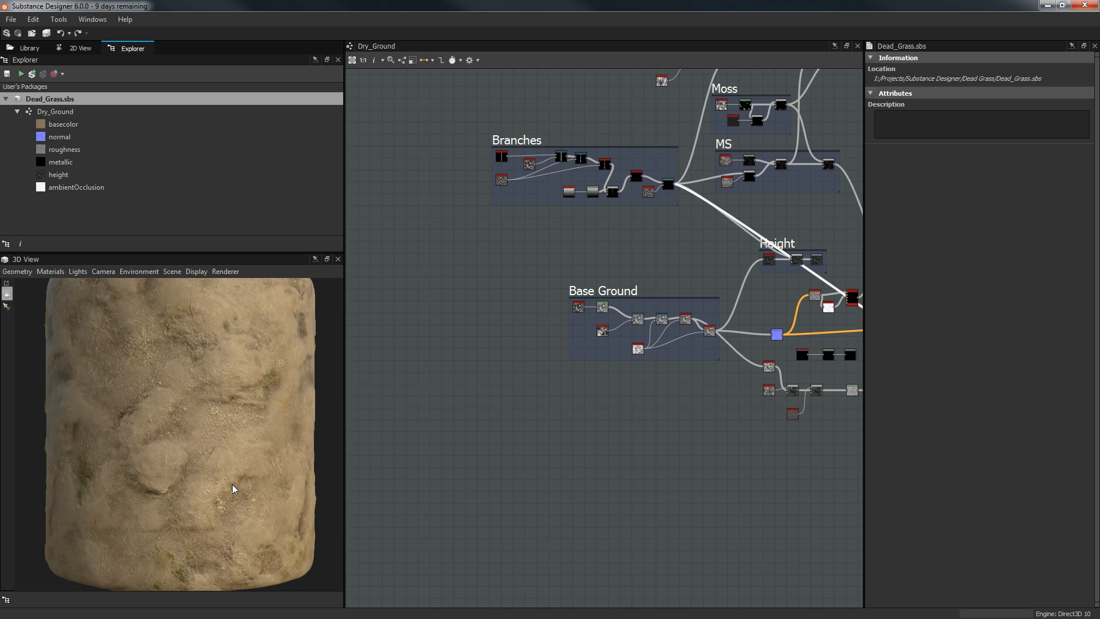
{"action": "left_click_drag", "start_coordinate": [203, 441], "coordinate": [179, 410]}
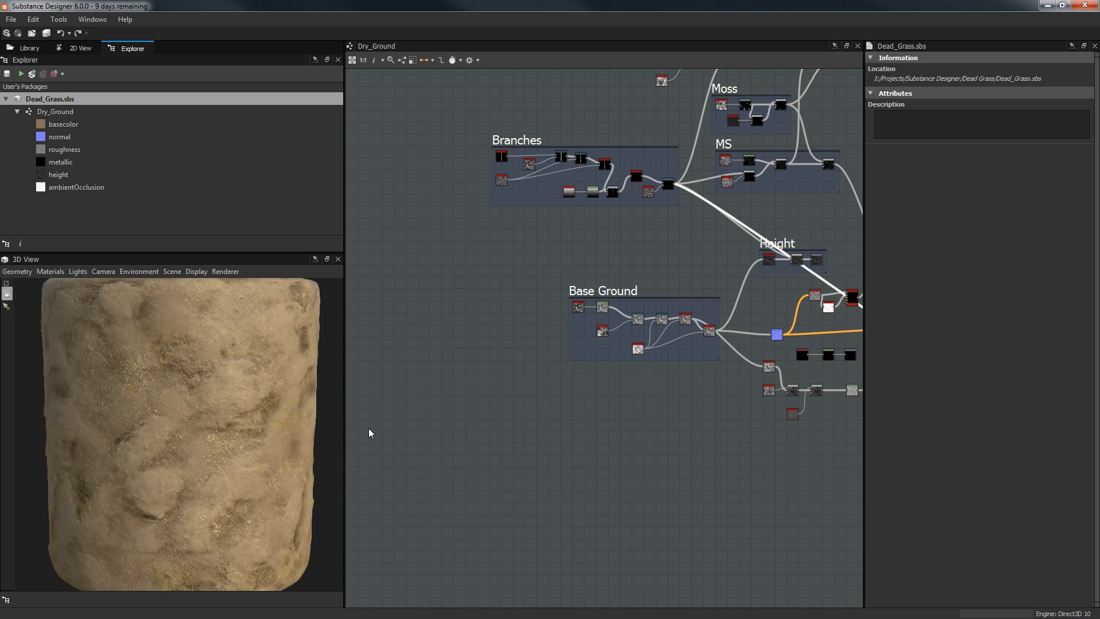
{"action": "scroll", "coordinate": [268, 429], "scroll_direction": "up", "scroll_amount": 5}
{"action": "left_click_drag", "start_coordinate": [267, 428], "coordinate": [277, 368]}
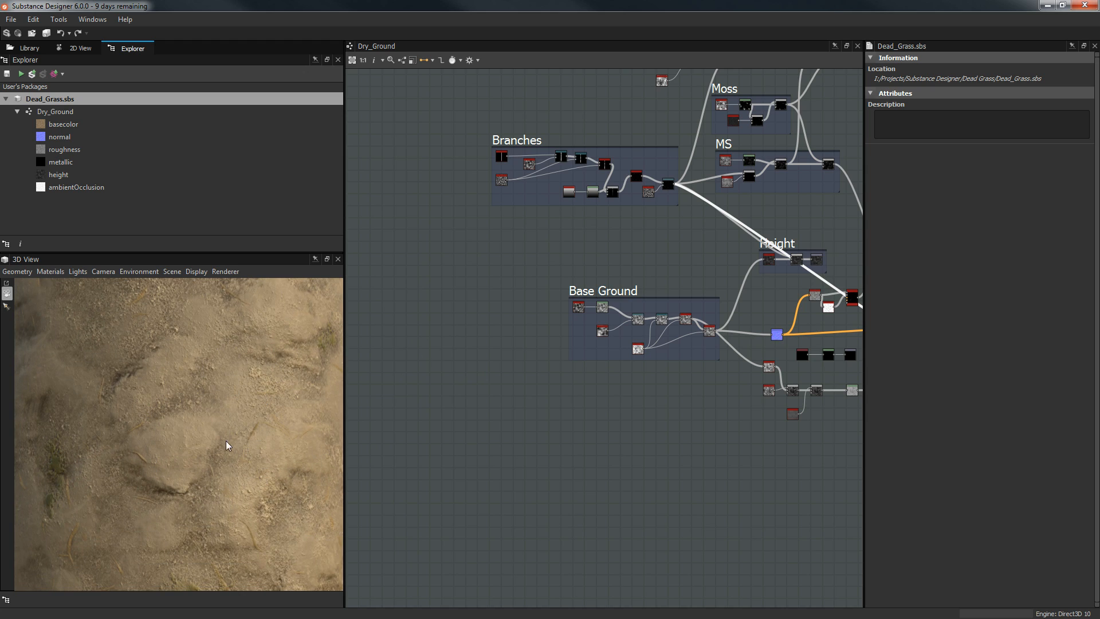
{"action": "left_click_drag", "start_coordinate": [201, 477], "coordinate": [298, 441]}
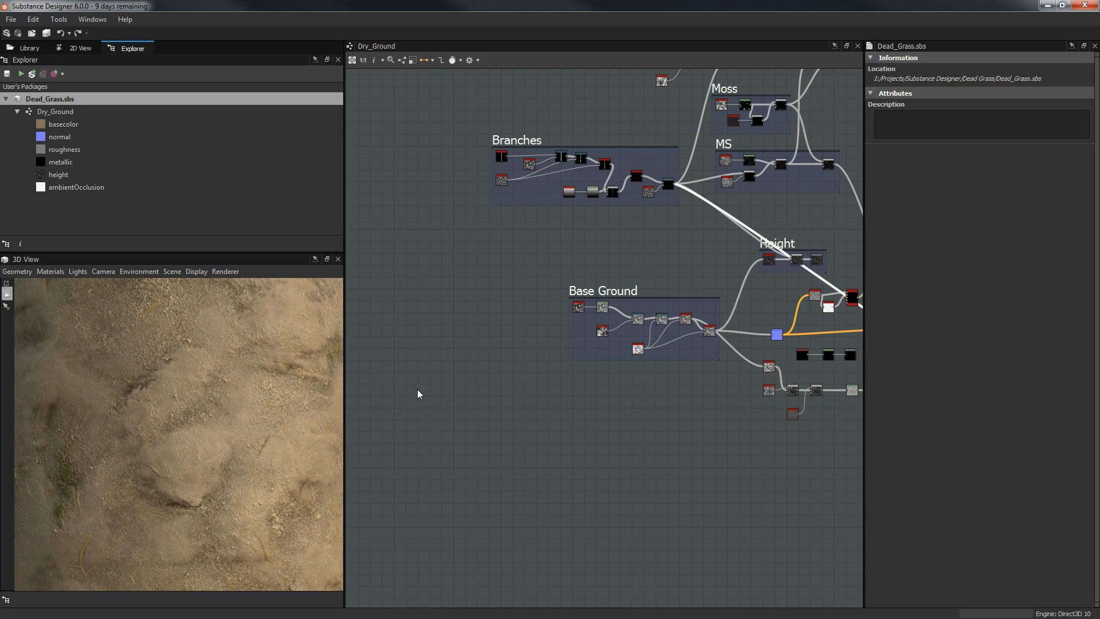
Widen the graph area and display the Perlin Noise Zoom node of the Base Ground group with its parameters.
{"action": "middle_click_drag", "start_coordinate": [507, 321], "coordinate": [479, 321]}
{"action": "scroll", "coordinate": [479, 321], "scroll_direction": "up", "scroll_amount": 2}
{"action": "left_click_drag", "start_coordinate": [865, 241], "coordinate": [1000, 241]}
{"action": "middle_click_drag", "start_coordinate": [606, 261], "coordinate": [596, 314]}
{"action": "scroll", "coordinate": [575, 356], "scroll_direction": "up", "scroll_amount": 3}
{"action": "scroll", "coordinate": [596, 314], "scroll_direction": "up", "scroll_amount": 3}
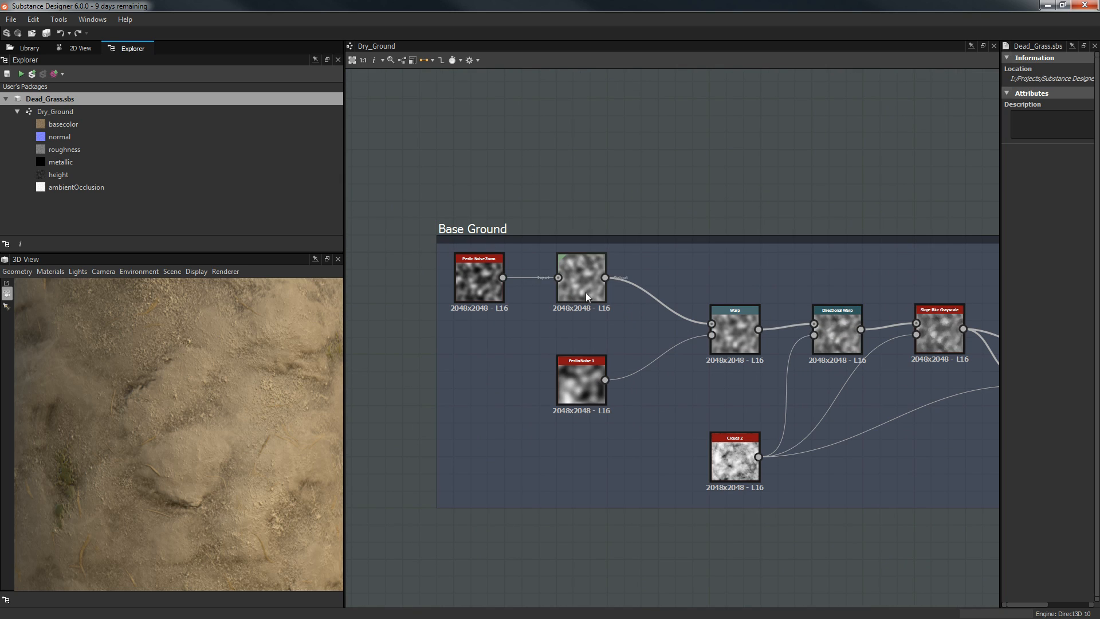
{"action": "scroll", "coordinate": [601, 300], "scroll_direction": "down", "scroll_amount": 1}
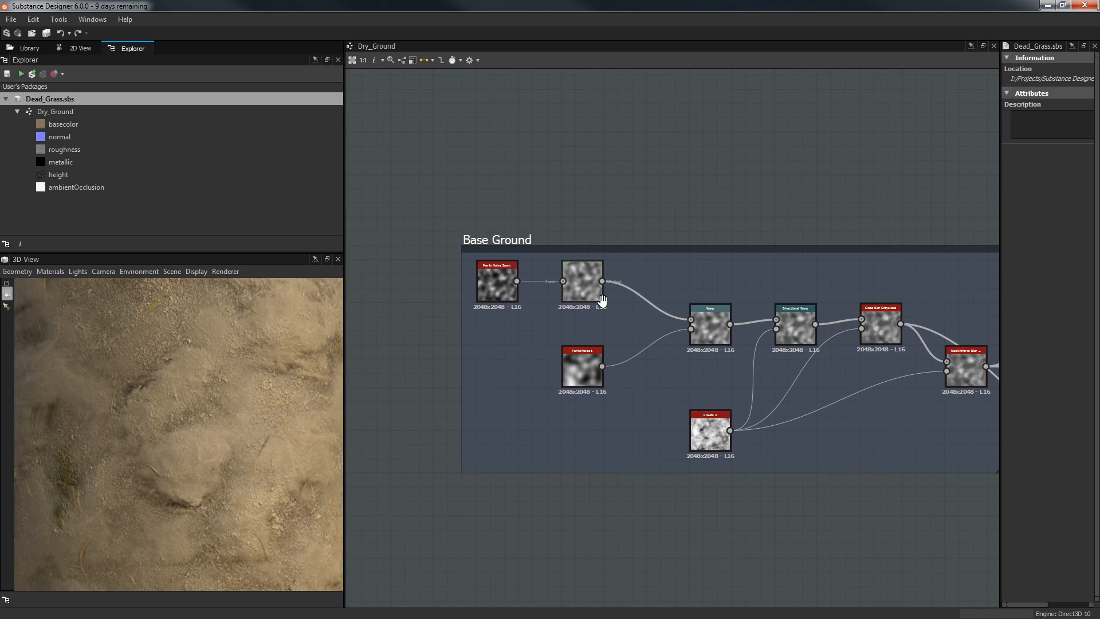
{"action": "scroll", "coordinate": [508, 291], "scroll_direction": "up", "scroll_amount": 1}
{"action": "double_click", "coordinate": [512, 279]}
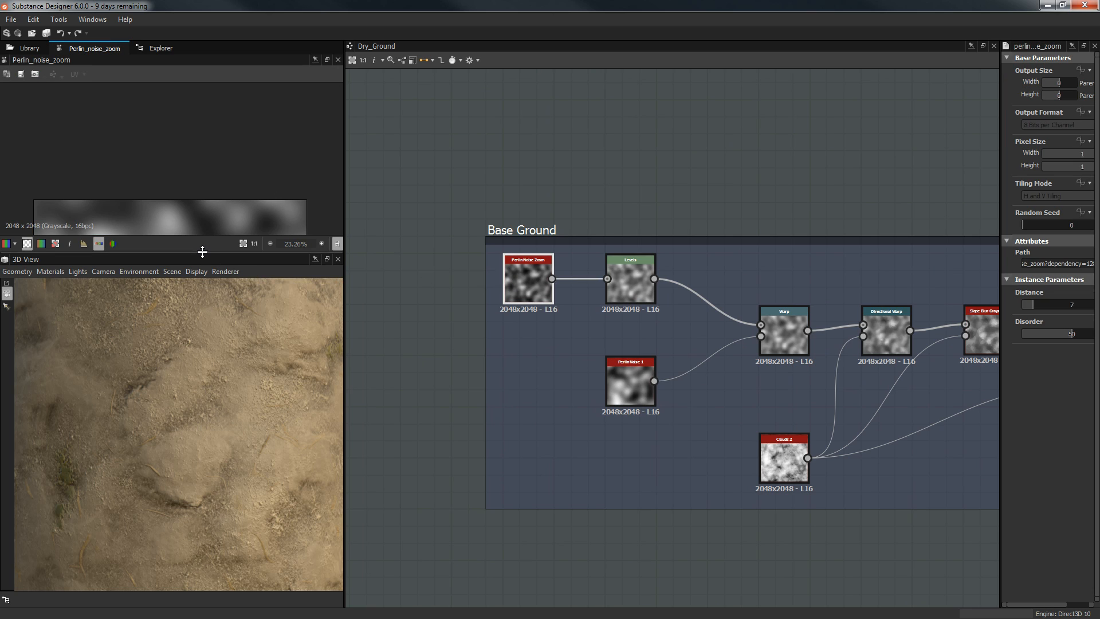
Resize the layout so the 2D view shows the whole noise texture and the node's parameters are fully readable.
{"action": "left_click_drag", "start_coordinate": [203, 251], "coordinate": [202, 403]}
{"action": "scroll", "coordinate": [214, 306], "scroll_direction": "up", "scroll_amount": 2}
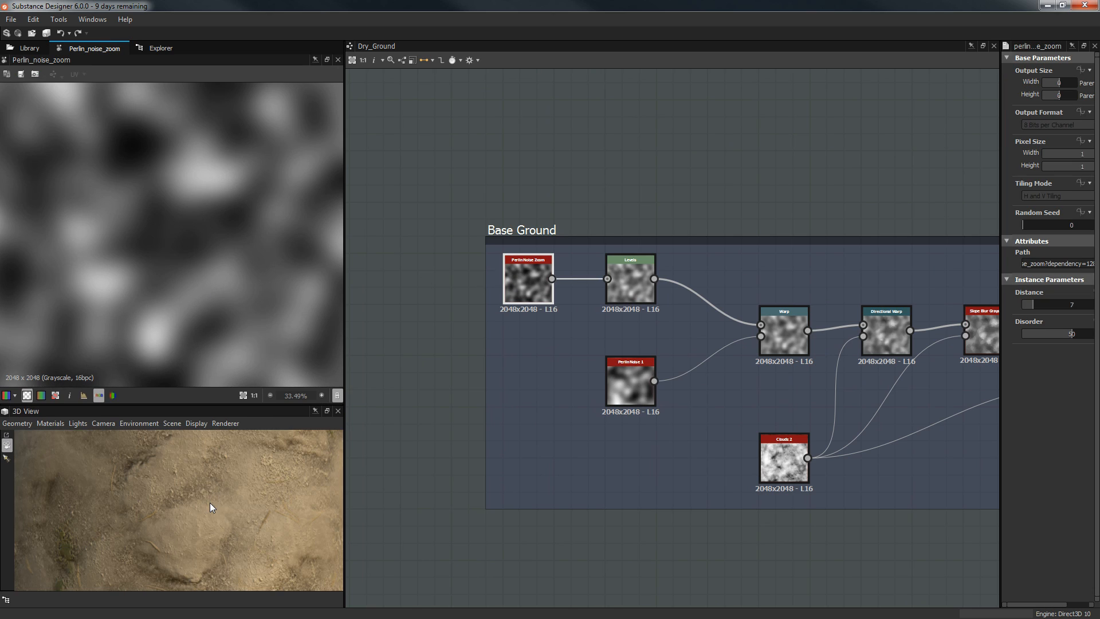
{"action": "left_click_drag", "start_coordinate": [204, 404], "coordinate": [194, 336]}
{"action": "scroll", "coordinate": [209, 265], "scroll_direction": "down", "scroll_amount": 3}
{"action": "scroll", "coordinate": [483, 343], "scroll_direction": "up", "scroll_amount": 2}
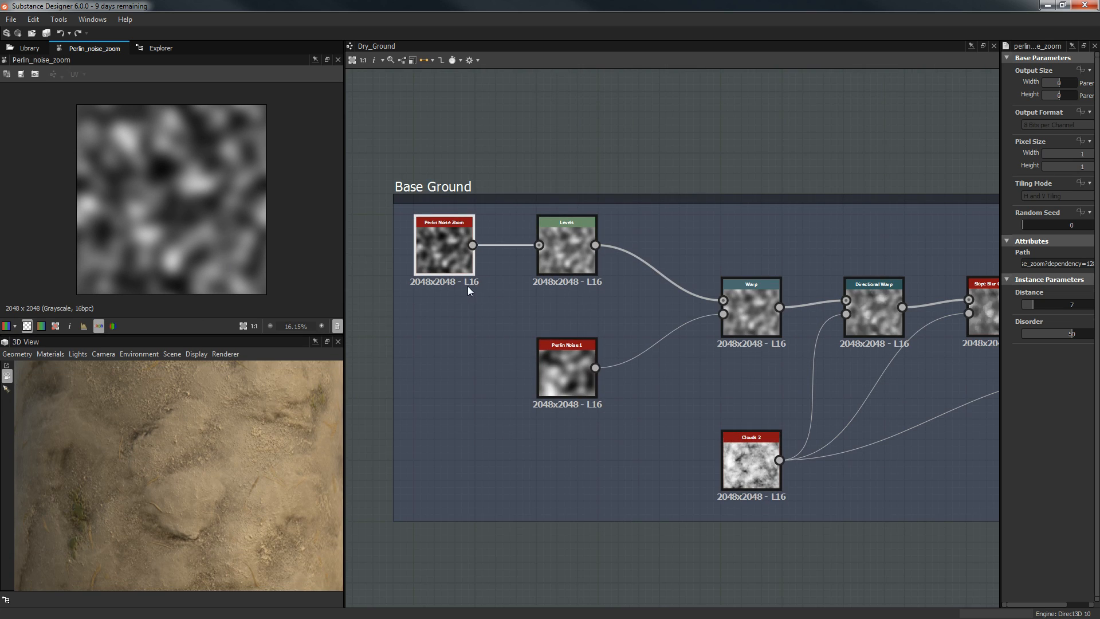
{"action": "left_click_drag", "start_coordinate": [1001, 325], "coordinate": [874, 325]}
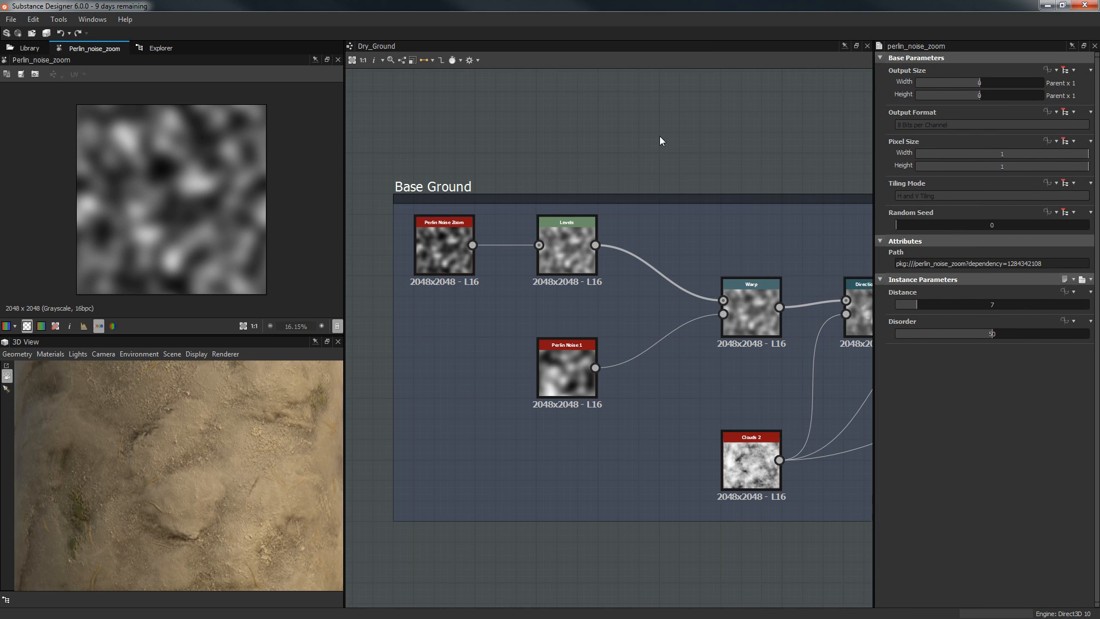
{"action": "middle_click_drag", "start_coordinate": [443, 234], "coordinate": [421, 218]}
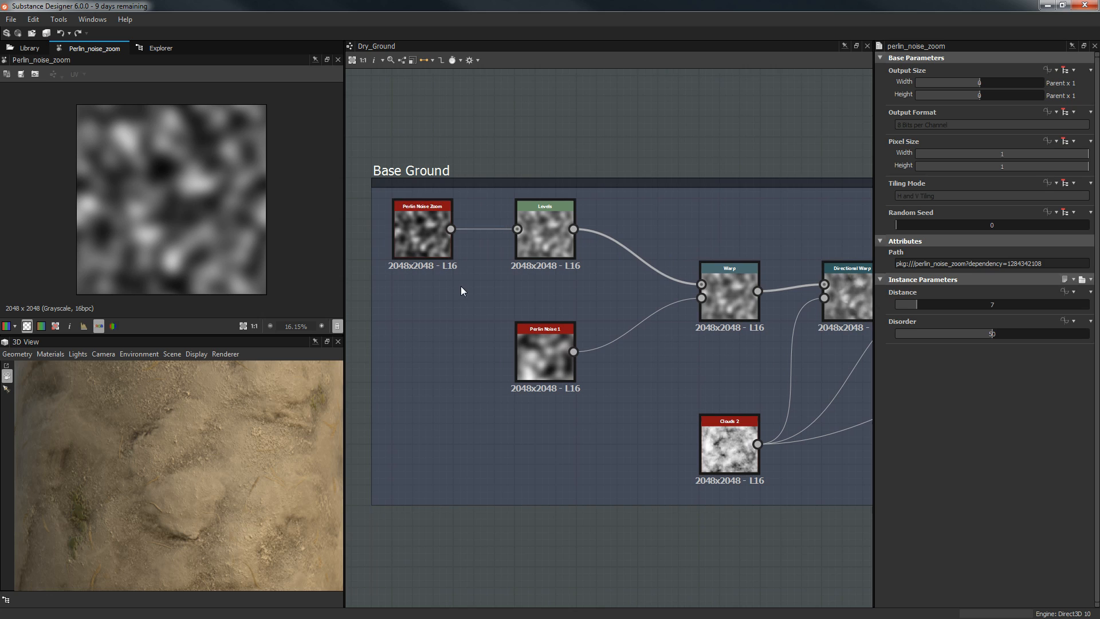
Compare the output of the Levels node with that of the Perlin Noise Zoom node feeding it.
{"action": "left_click", "coordinate": [533, 233]}
{"action": "middle_click_drag", "start_coordinate": [520, 285], "coordinate": [413, 284]}
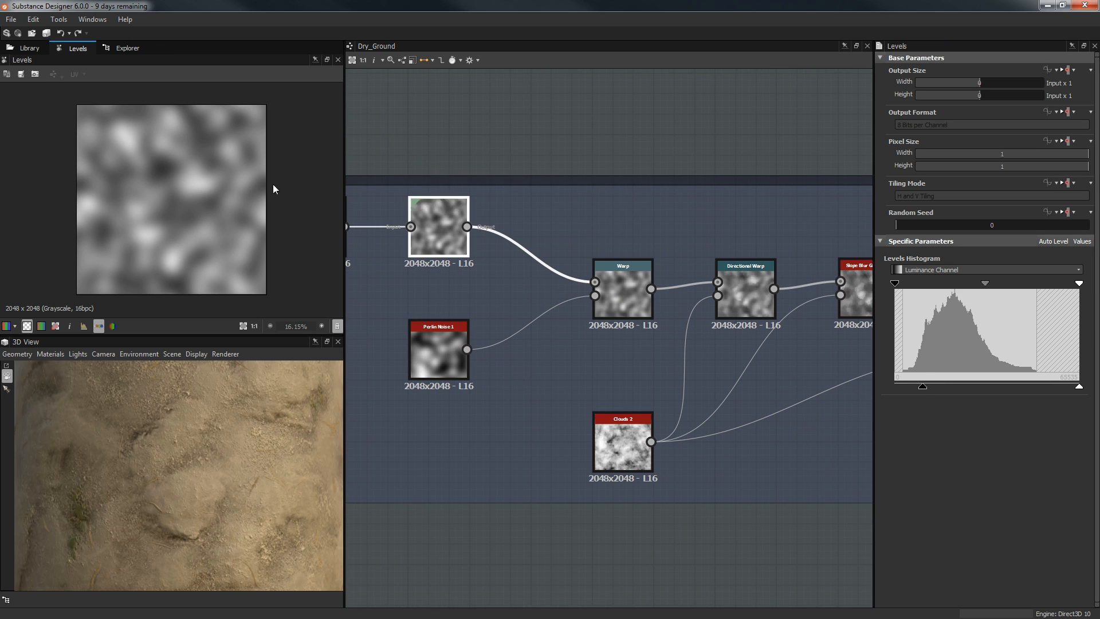
{"action": "scroll", "coordinate": [139, 148], "scroll_direction": "up", "scroll_amount": 3}
{"action": "scroll", "coordinate": [139, 155], "scroll_direction": "down", "scroll_amount": 2}
{"action": "middle_click_drag", "start_coordinate": [652, 168], "coordinate": [826, 156]}
{"action": "double_click", "coordinate": [462, 218]}
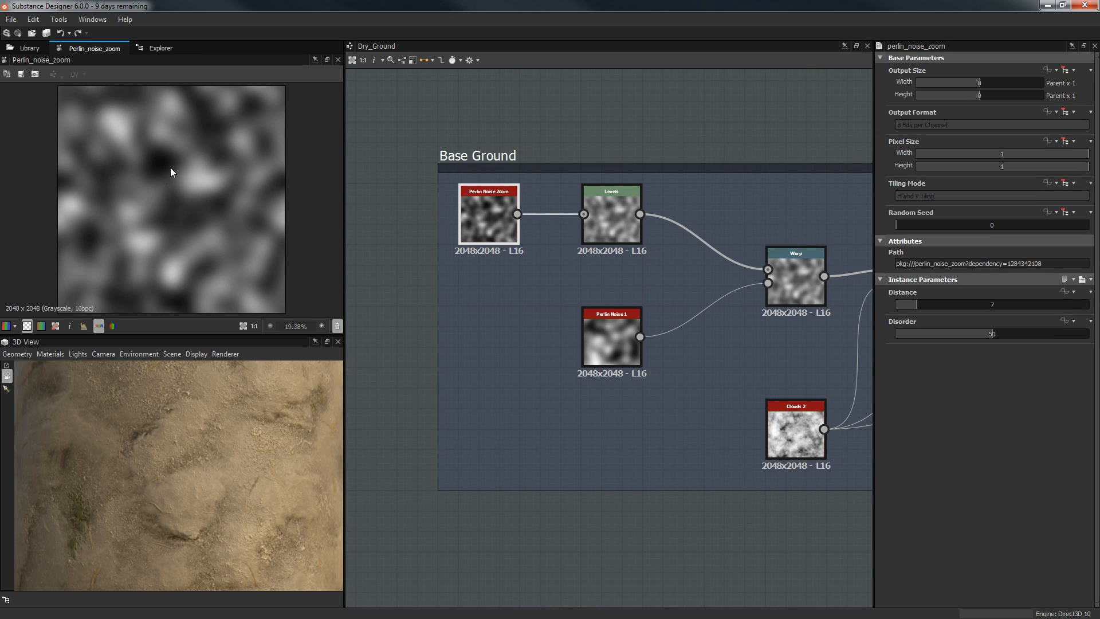
{"action": "middle_click_drag", "start_coordinate": [515, 275], "coordinate": [408, 270]}
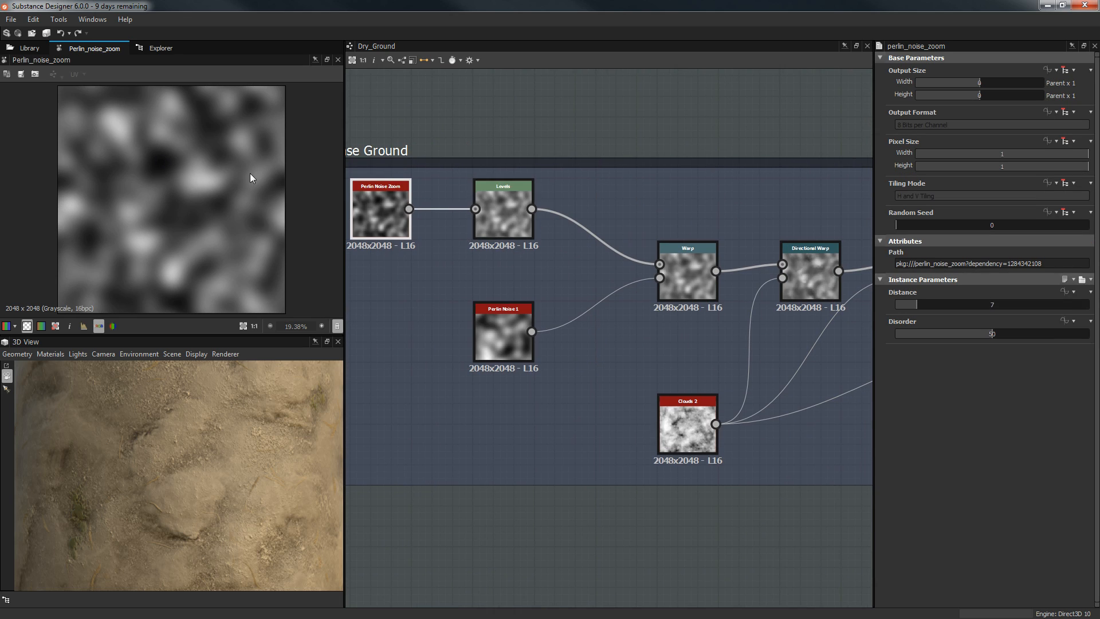
Lower the Levels node's output black level to its minimum and check the effect on the 3D preview.
{"action": "double_click", "coordinate": [496, 204]}
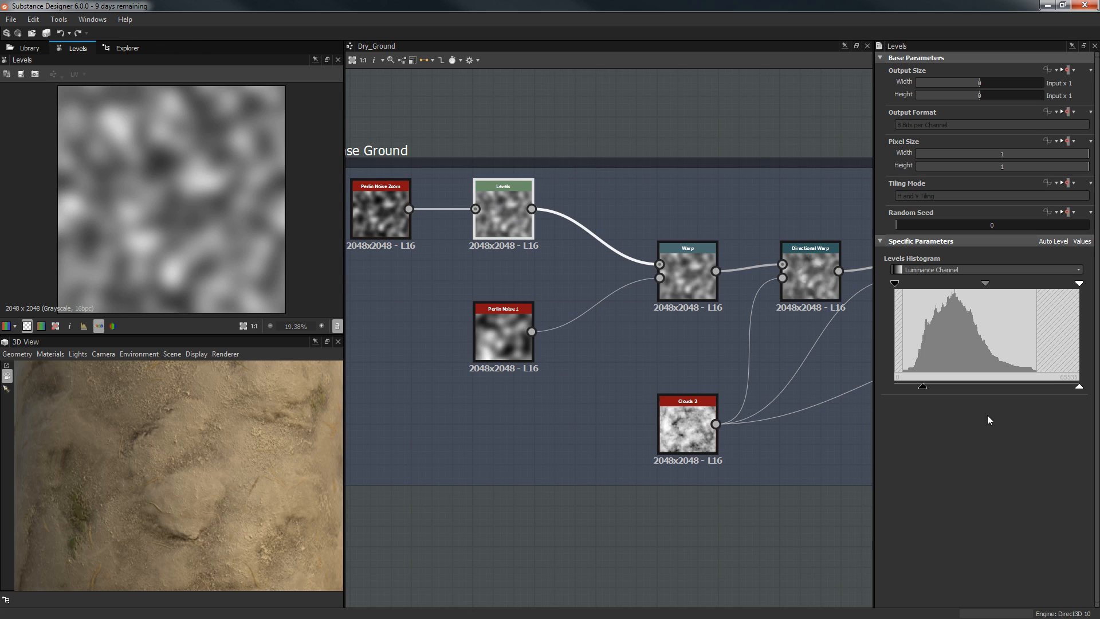
{"action": "left_click_drag", "start_coordinate": [920, 387], "coordinate": [819, 400]}
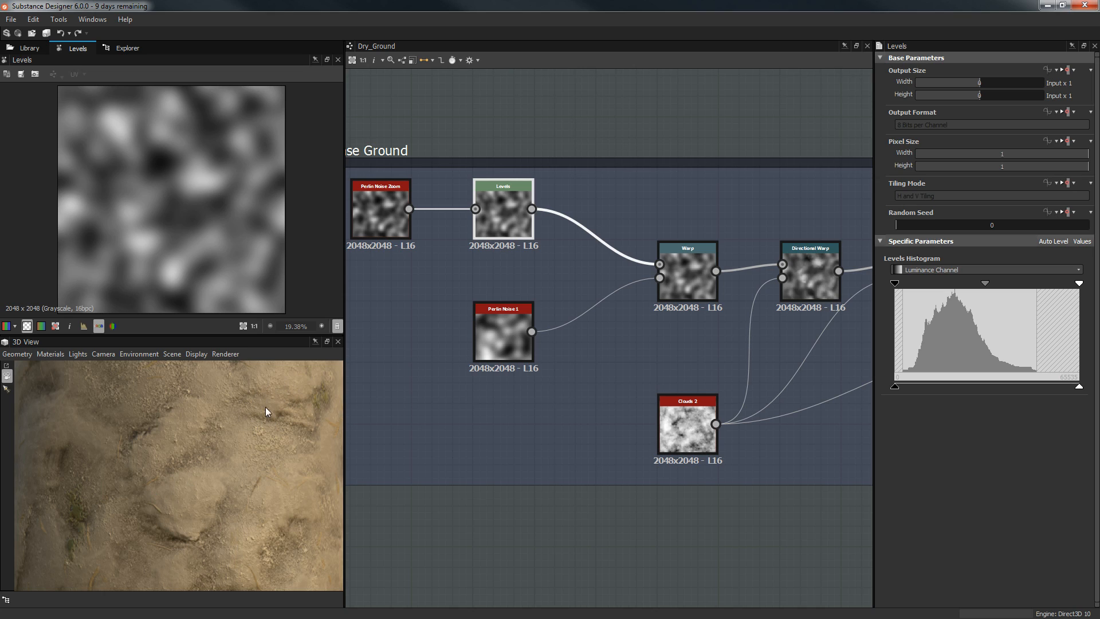
{"action": "middle_click_drag", "start_coordinate": [482, 314], "coordinate": [534, 314]}
{"action": "scroll", "coordinate": [181, 479], "scroll_direction": "down", "scroll_amount": 4}
{"action": "left_click_drag", "start_coordinate": [181, 479], "coordinate": [153, 467]}
{"action": "scroll", "coordinate": [154, 467], "scroll_direction": "down", "scroll_amount": 2}
Set the Intensity of the Warp node fed by Levels and Perlin Noise 1 to 0.52.
{"action": "middle_click_drag", "start_coordinate": [546, 389], "coordinate": [521, 415]}
{"action": "left_click", "coordinate": [528, 354]}
{"action": "left_click", "coordinate": [723, 281]}
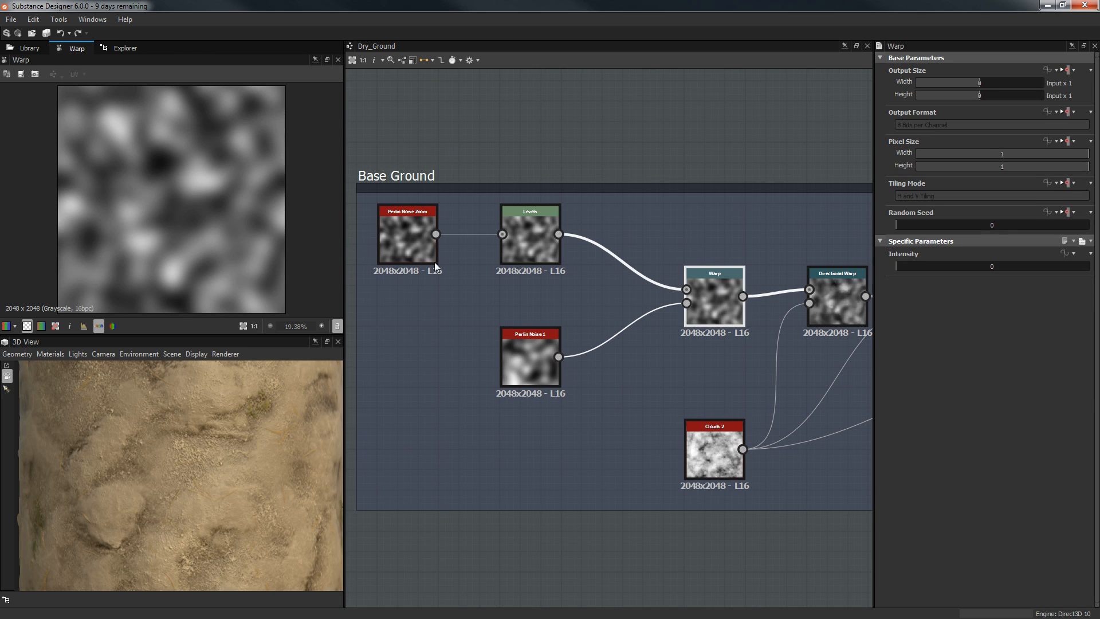
{"action": "left_click", "coordinate": [910, 266]}
{"action": "middle_click_drag", "start_coordinate": [804, 289], "coordinate": [690, 287]}
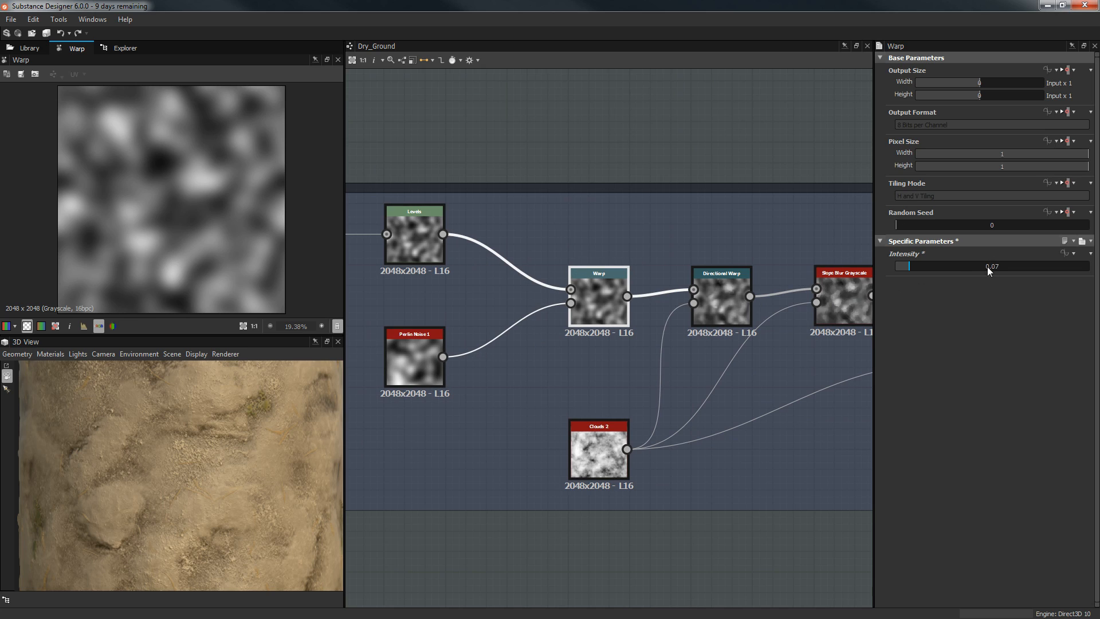
{"action": "left_click_drag", "start_coordinate": [988, 266], "coordinate": [996, 267]}
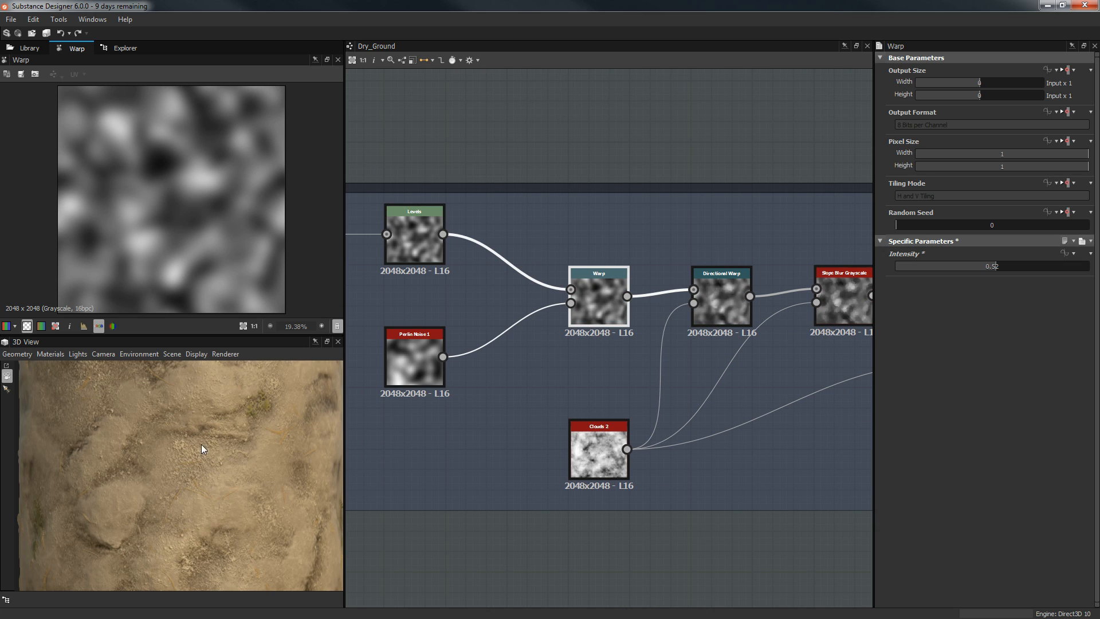
{"action": "left_click_drag", "start_coordinate": [190, 455], "coordinate": [346, 407]}
Move the Warp and Directional Warp nodes up in line with Levels, displaying the Directional Warp output.
{"action": "middle_click_drag", "start_coordinate": [587, 296], "coordinate": [675, 261]}
{"action": "left_click_drag", "start_coordinate": [675, 261], "coordinate": [686, 193]}
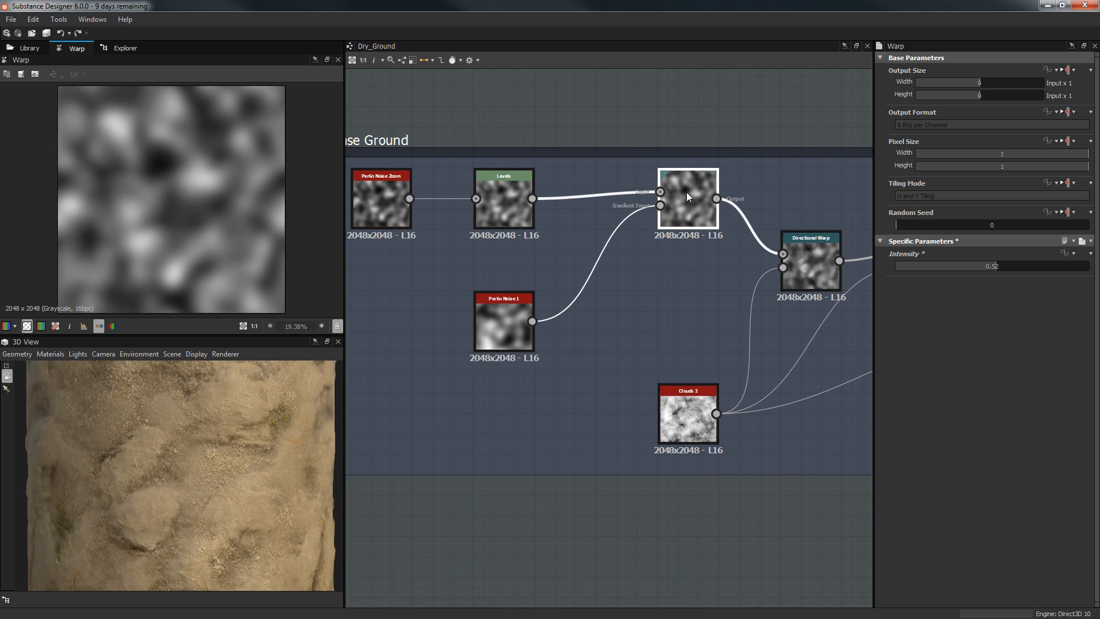
{"action": "middle_click_drag", "start_coordinate": [753, 273], "coordinate": [725, 288]}
{"action": "double_click", "coordinate": [775, 264]}
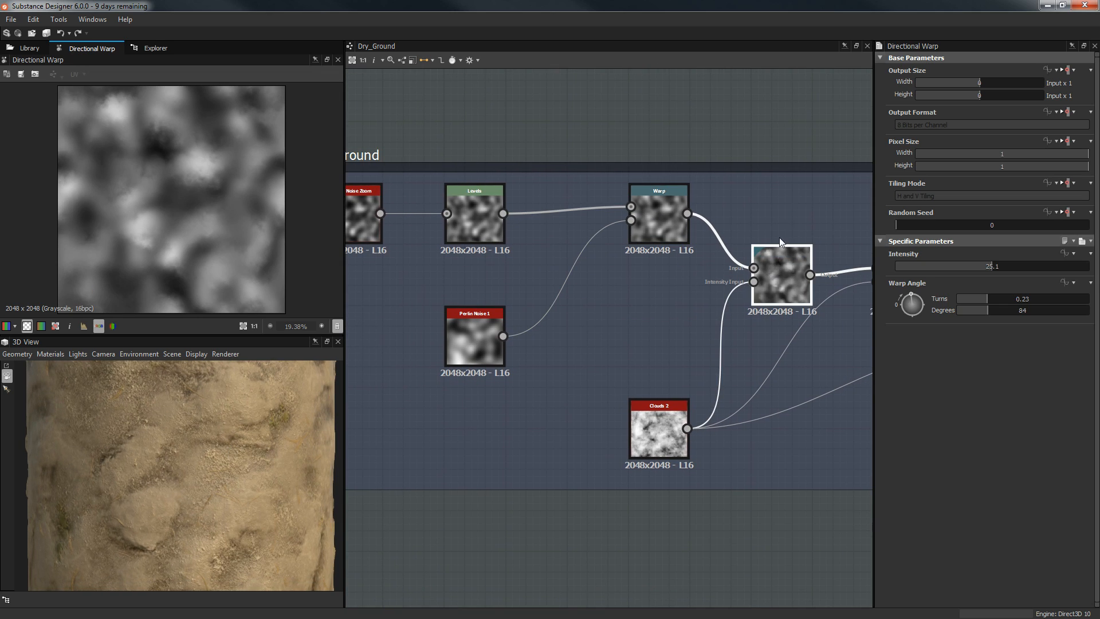
{"action": "left_click_drag", "start_coordinate": [779, 239], "coordinate": [779, 179]}
{"action": "scroll", "coordinate": [172, 183], "scroll_direction": "up", "scroll_amount": 6}
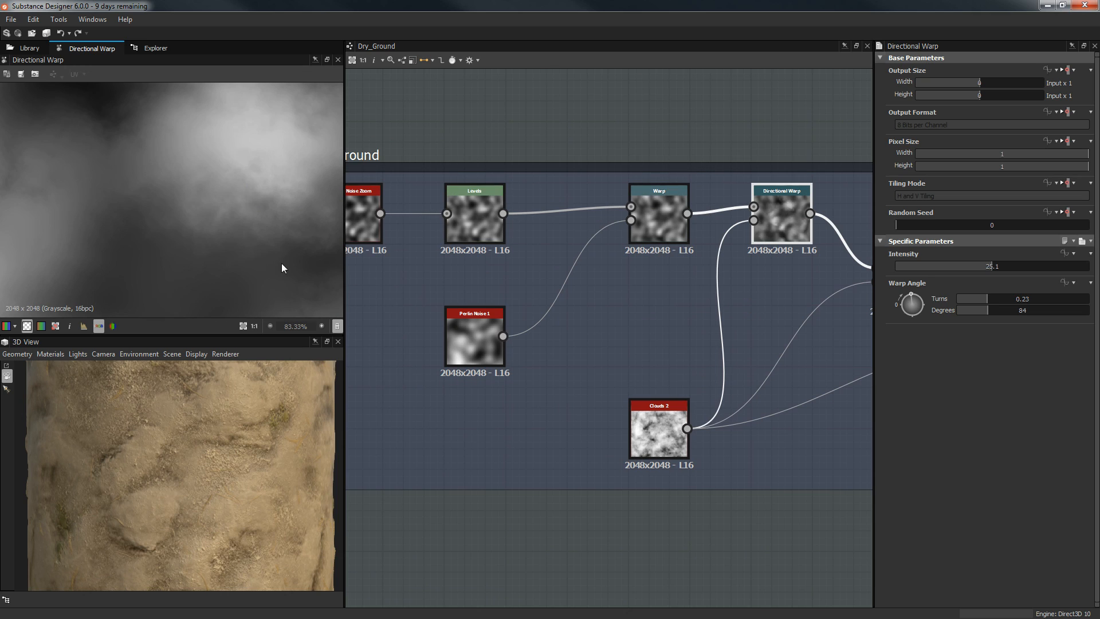
Move the Clouds 2 node up closer beneath the Warp node.
{"action": "middle_click_drag", "start_coordinate": [586, 417], "coordinate": [426, 379]}
{"action": "left_click", "coordinate": [482, 380]}
{"action": "left_click_drag", "start_coordinate": [482, 380], "coordinate": [492, 287]}
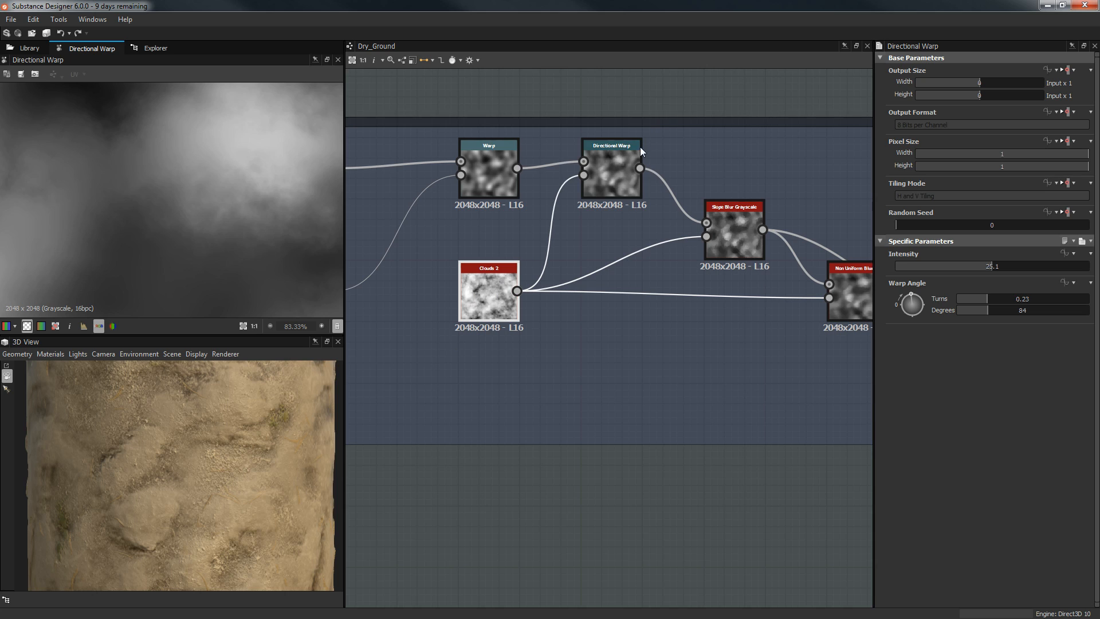
Examine the Directional Warp output up close and compare it with the ground detail on the 3D preview.
{"action": "scroll", "coordinate": [147, 142], "scroll_direction": "down", "scroll_amount": 4}
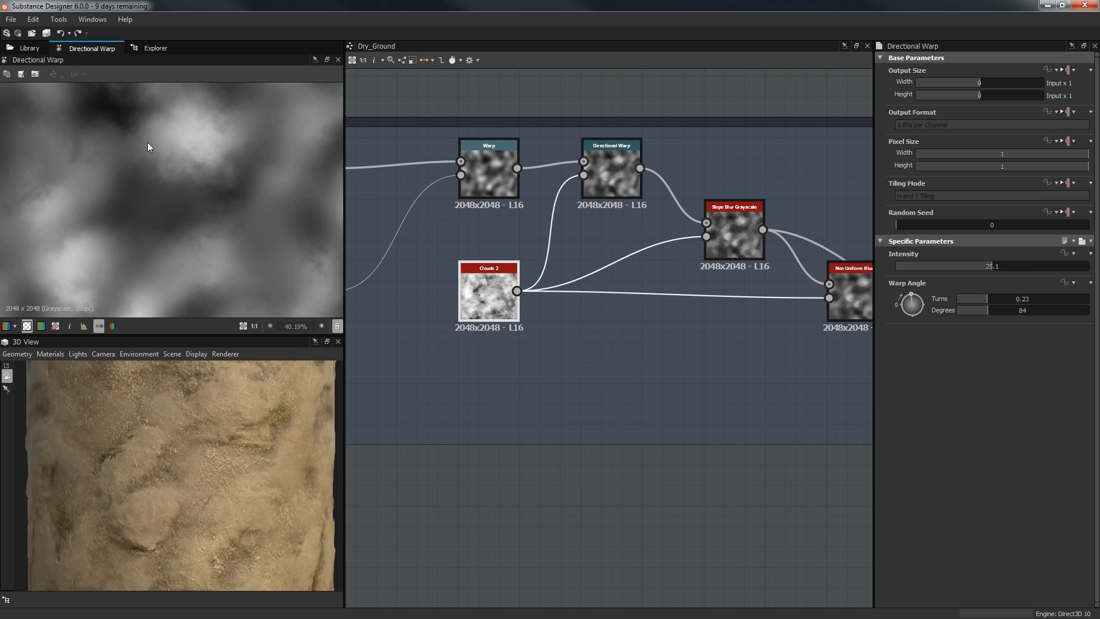
{"action": "scroll", "coordinate": [211, 150], "scroll_direction": "up", "scroll_amount": 4}
{"action": "scroll", "coordinate": [211, 149], "scroll_direction": "down", "scroll_amount": 5}
{"action": "middle_click_drag", "start_coordinate": [210, 190], "coordinate": [211, 279]}
{"action": "scroll", "coordinate": [216, 178], "scroll_direction": "up", "scroll_amount": 4}
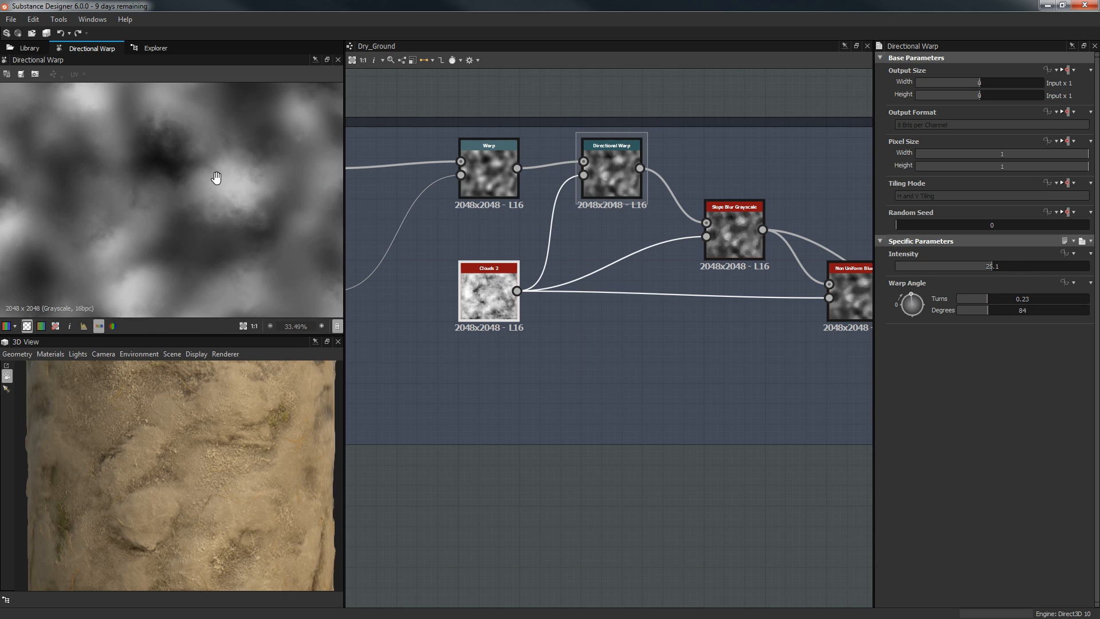
{"action": "scroll", "coordinate": [261, 209], "scroll_direction": "up", "scroll_amount": 2}
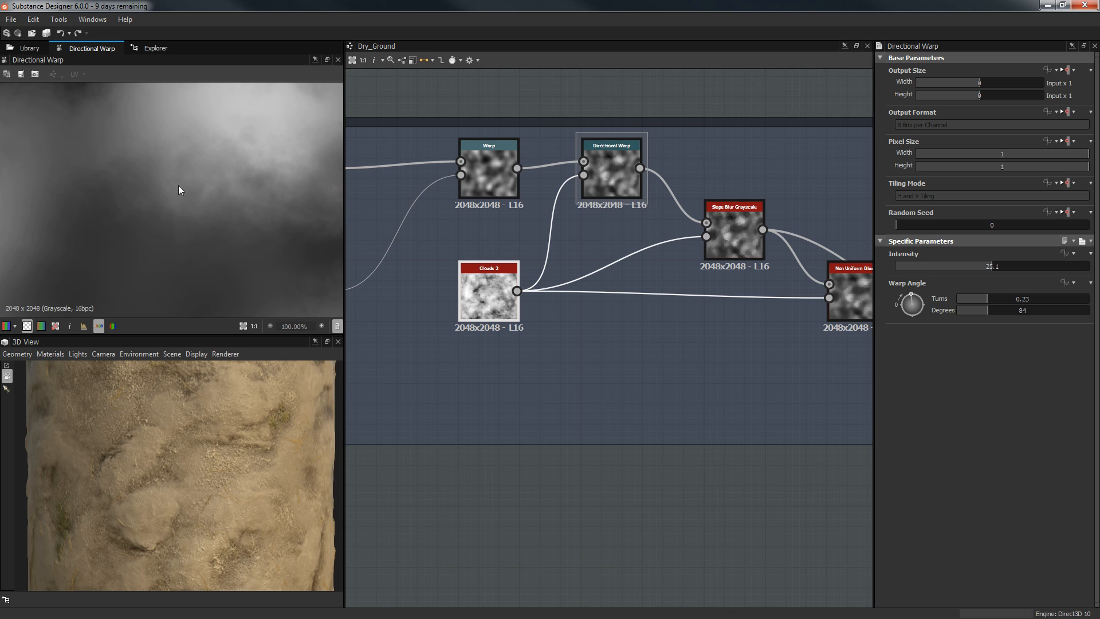
{"action": "scroll", "coordinate": [189, 467], "scroll_direction": "up", "scroll_amount": 6}
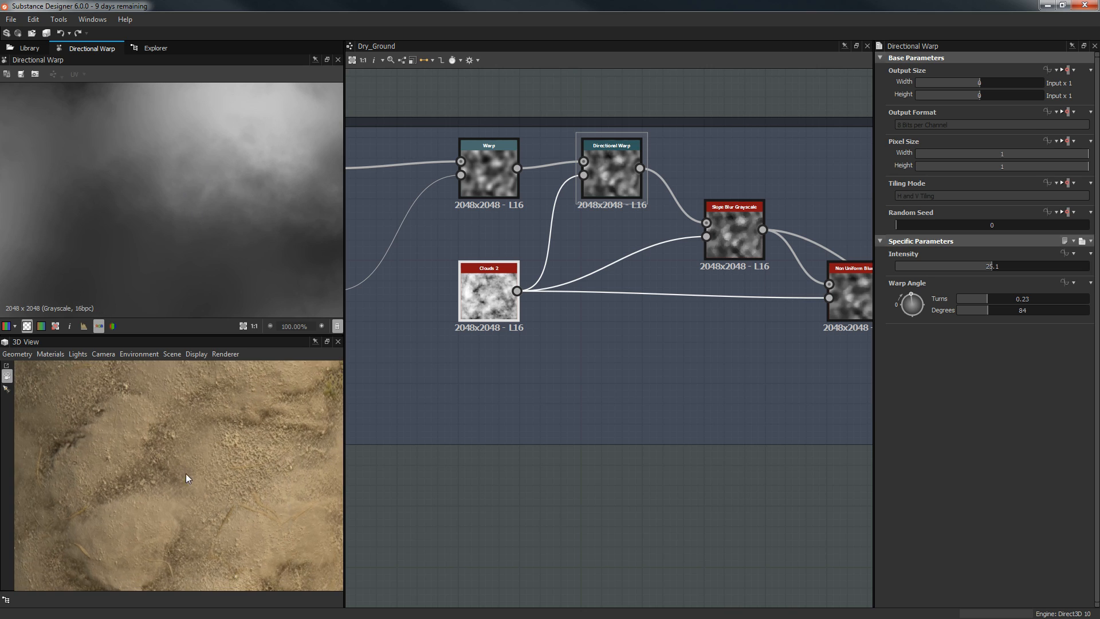
{"action": "left_click_drag", "start_coordinate": [223, 446], "coordinate": [221, 452]}
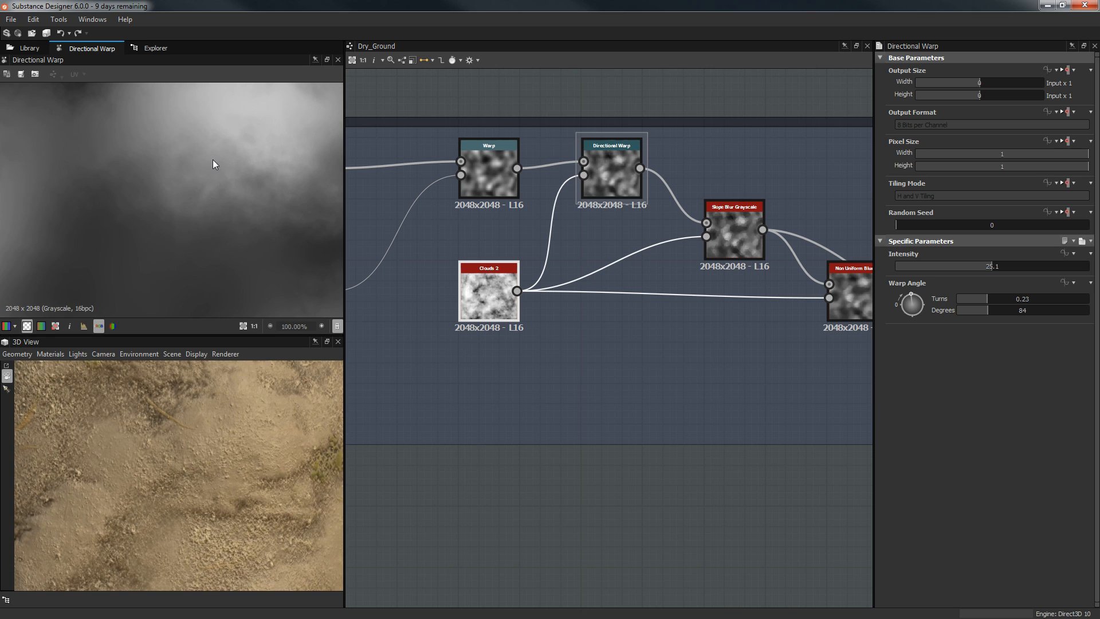
{"action": "scroll", "coordinate": [213, 164], "scroll_direction": "down", "scroll_amount": 3}
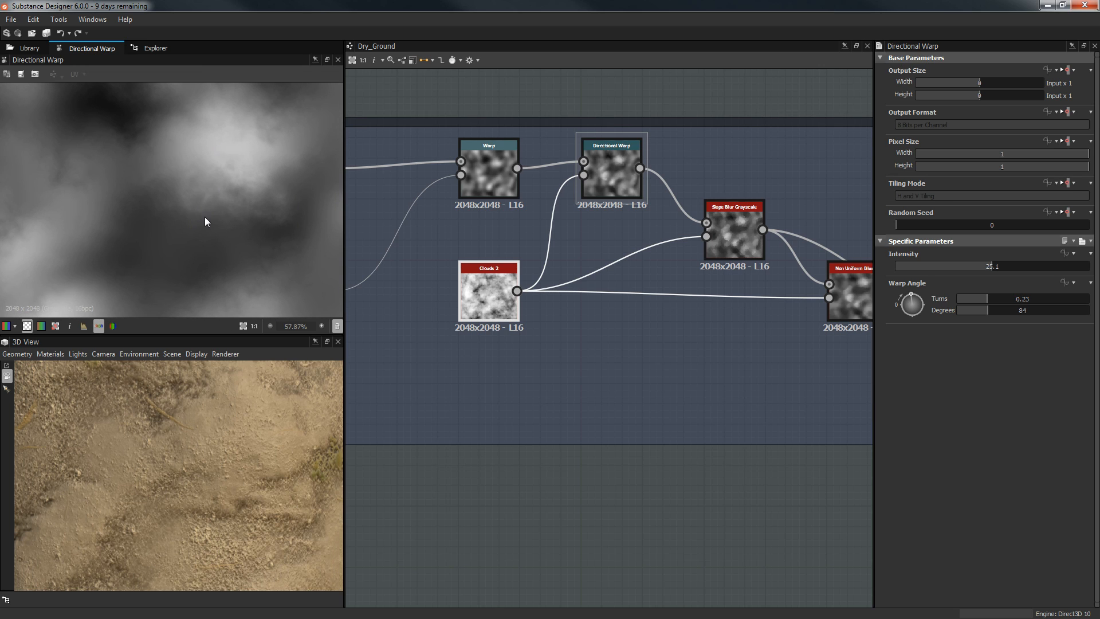
Display the Slope Blur Grayscale node at the end of the Base Ground group with its parameters.
{"action": "middle_click_drag", "start_coordinate": [614, 258], "coordinate": [414, 257]}
{"action": "scroll", "coordinate": [592, 248], "scroll_direction": "down", "scroll_amount": 3}
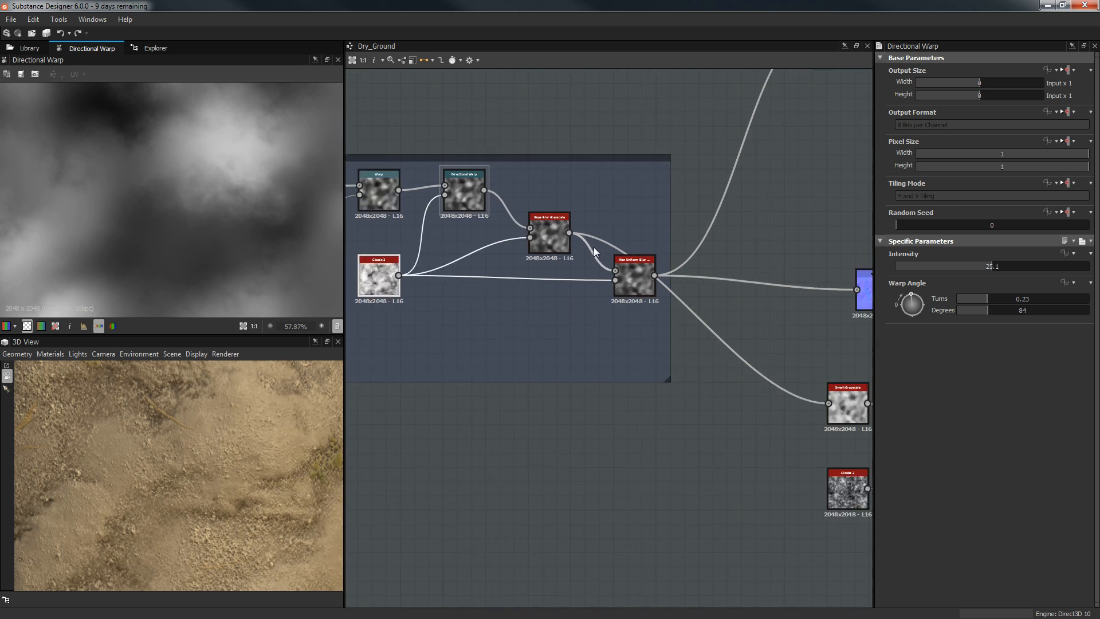
{"action": "middle_click_drag", "start_coordinate": [786, 324], "coordinate": [523, 239]}
{"action": "middle_click_drag", "start_coordinate": [679, 226], "coordinate": [645, 466]}
{"action": "middle_click_drag", "start_coordinate": [507, 318], "coordinate": [705, 275]}
{"action": "scroll", "coordinate": [565, 290], "scroll_direction": "up", "scroll_amount": 5}
{"action": "middle_click_drag", "start_coordinate": [507, 313], "coordinate": [588, 274]}
{"action": "double_click", "coordinate": [721, 261]}
{"action": "scroll", "coordinate": [215, 214], "scroll_direction": "up", "scroll_amount": 2}
Display the Non Uniform Blur Grayscale node that closes the Base Ground group with its parameters.
{"action": "middle_click_drag", "start_coordinate": [645, 251], "coordinate": [405, 246]}
{"action": "left_click", "coordinate": [615, 342]}
{"action": "double_click", "coordinate": [614, 342]}
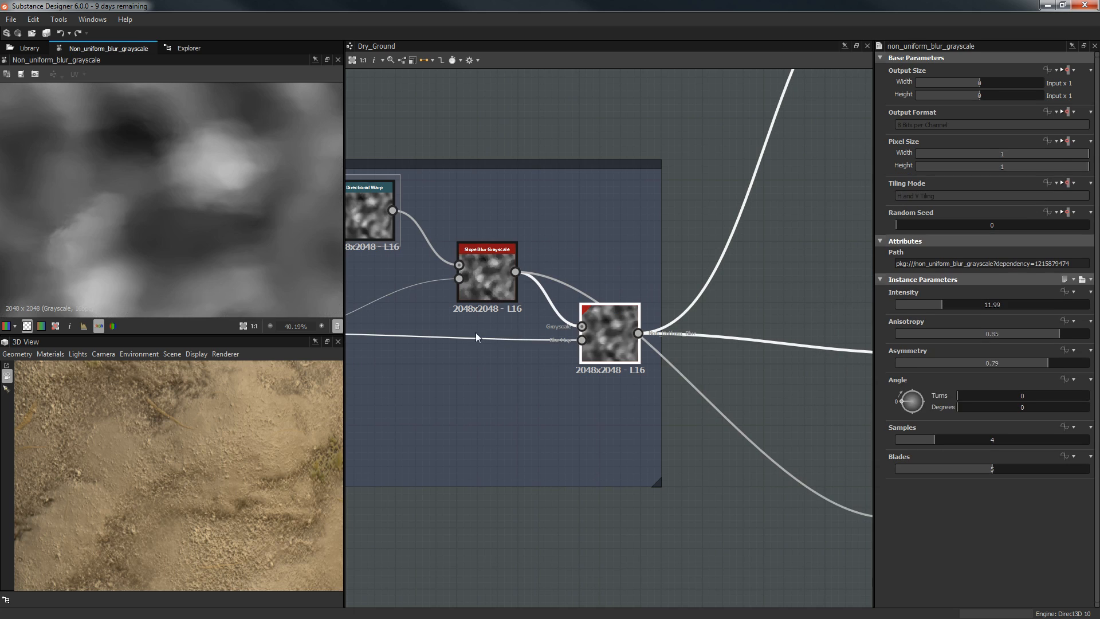
Move the Non Uniform Blur Grayscale node up level with Directional Warp and display the Slope Blur Grayscale output up close.
{"action": "left_click_drag", "start_coordinate": [593, 329], "coordinate": [599, 219]}
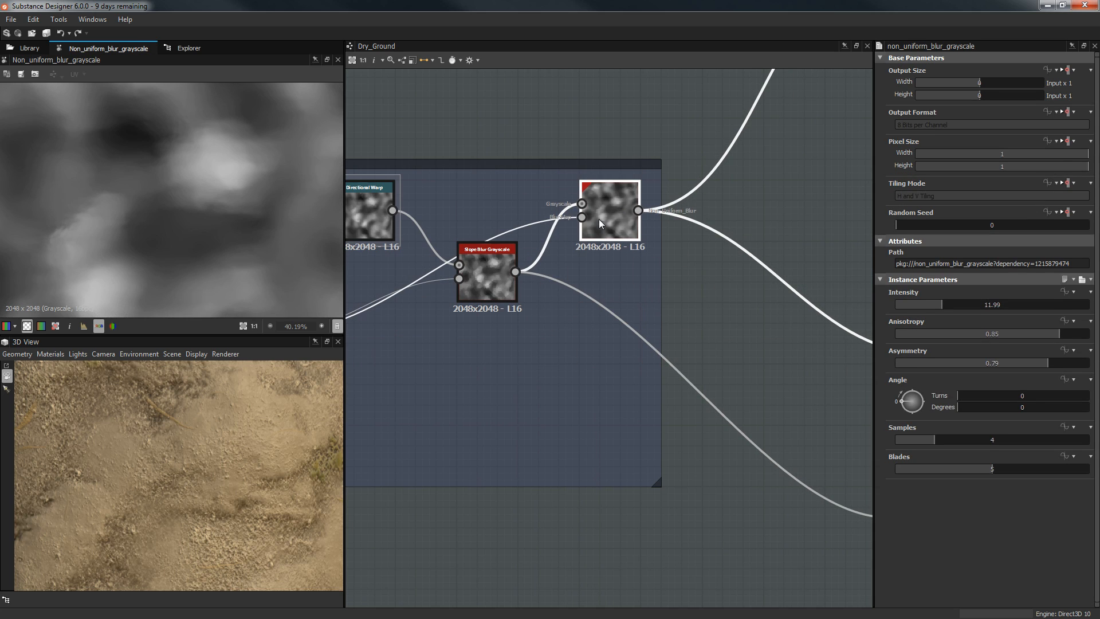
{"action": "double_click", "coordinate": [472, 264]}
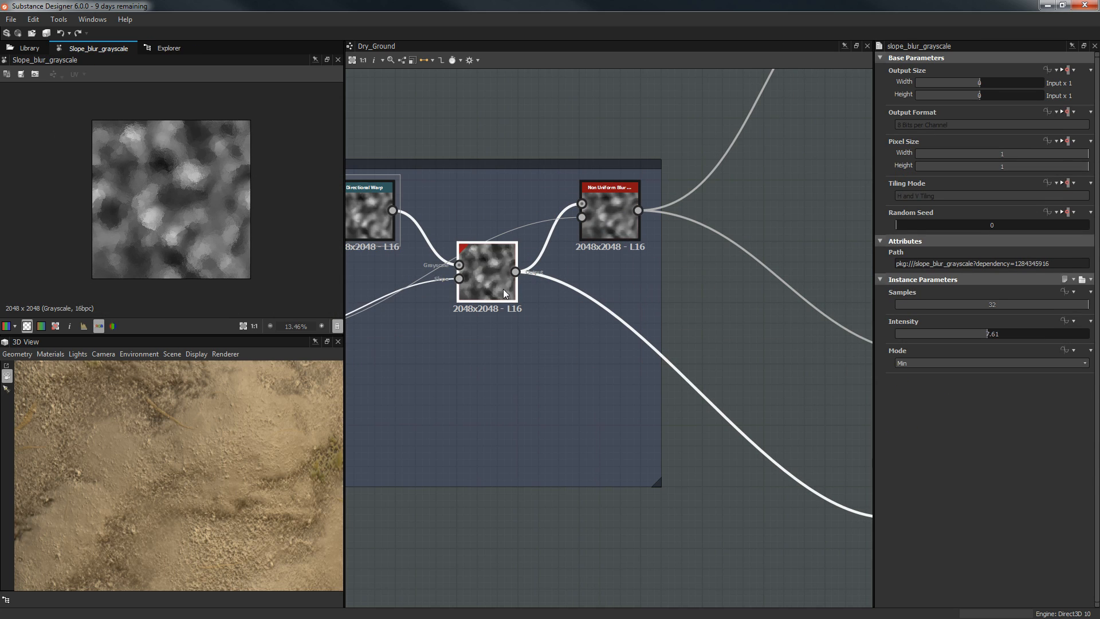
{"action": "scroll", "coordinate": [224, 149], "scroll_direction": "up", "scroll_amount": 5}
Trace the Slope Blur Grayscale output to the Invert Grayscale chain and move the Slope Blur node down level with Clouds 2.
{"action": "middle_click_drag", "start_coordinate": [711, 358], "coordinate": [357, 199]}
{"action": "scroll", "coordinate": [682, 381], "scroll_direction": "down", "scroll_amount": 2}
{"action": "middle_click_drag", "start_coordinate": [681, 382], "coordinate": [552, 314]}
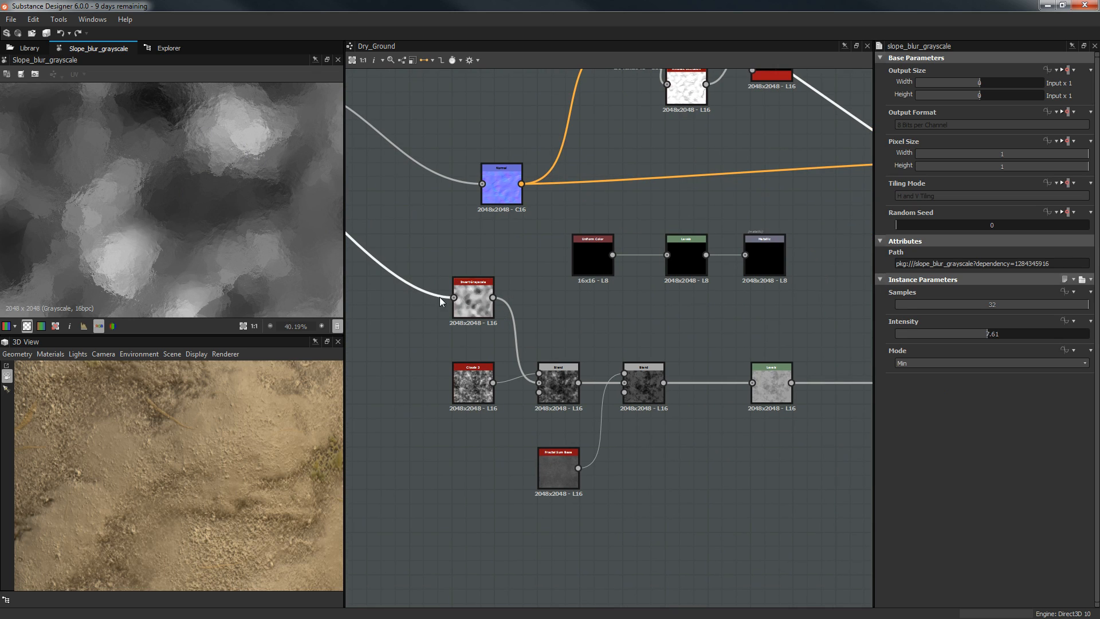
{"action": "left_click_drag", "start_coordinate": [450, 284], "coordinate": [702, 537]}
{"action": "left_click", "coordinate": [716, 283]}
{"action": "middle_click_drag", "start_coordinate": [452, 217], "coordinate": [703, 313]}
{"action": "left_click_drag", "start_coordinate": [538, 261], "coordinate": [532, 310]}
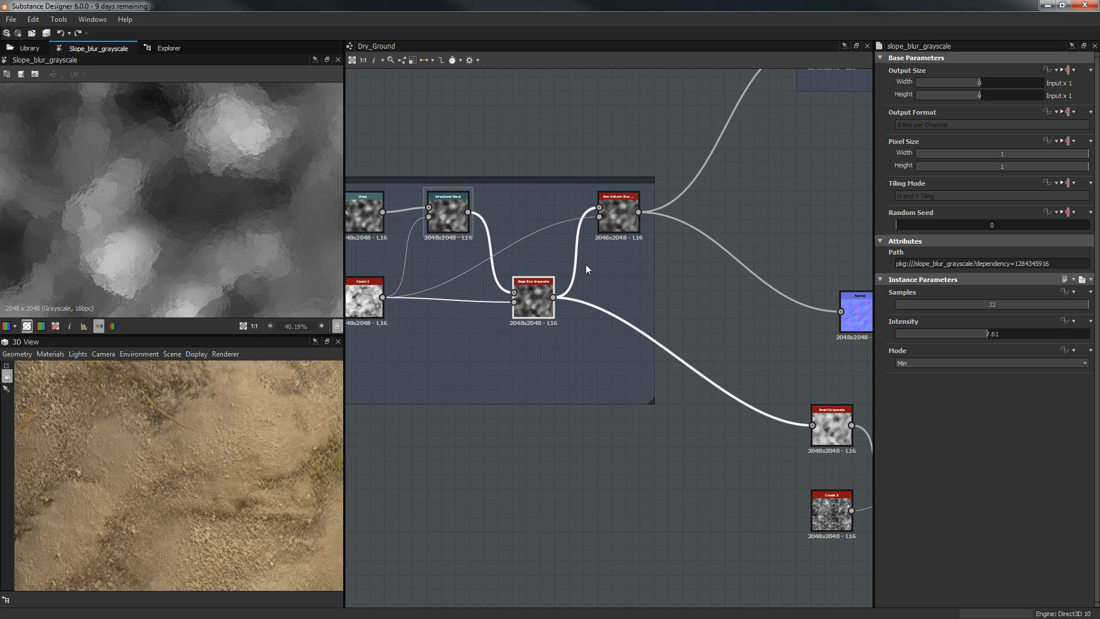
Display the Non Uniform Blur Grayscale output and examine its smoothed shapes together with its blur parameters.
{"action": "left_click", "coordinate": [620, 226]}
{"action": "middle_click_drag", "start_coordinate": [761, 434], "coordinate": [670, 447]}
{"action": "scroll", "coordinate": [152, 181], "scroll_direction": "down", "scroll_amount": 4}
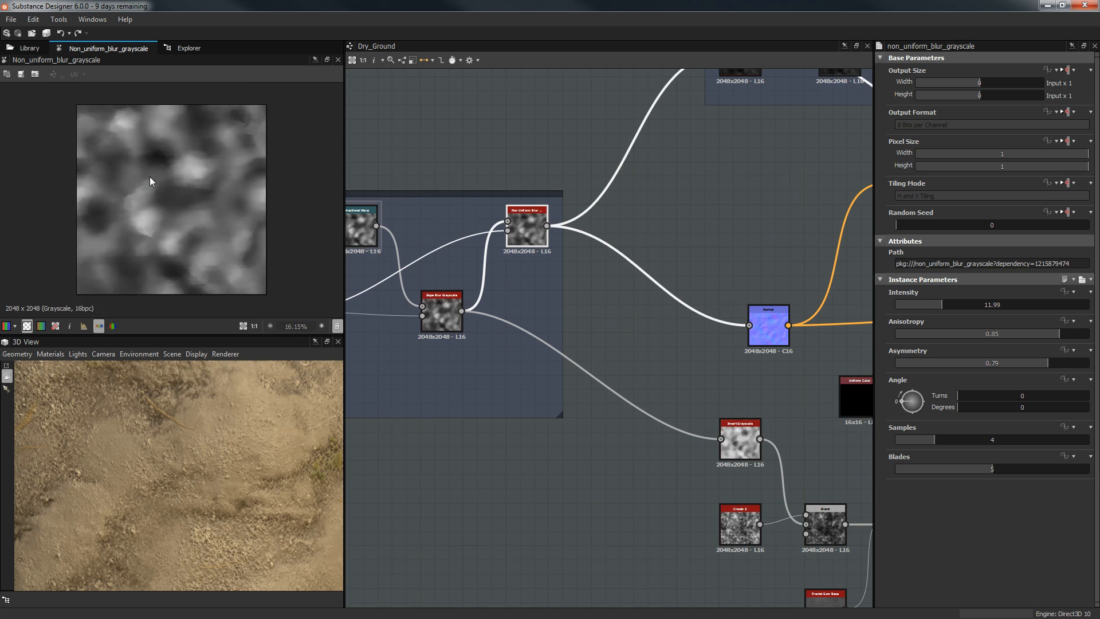
{"action": "scroll", "coordinate": [191, 168], "scroll_direction": "up", "scroll_amount": 2}
{"action": "scroll", "coordinate": [546, 218], "scroll_direction": "up", "scroll_amount": 3}
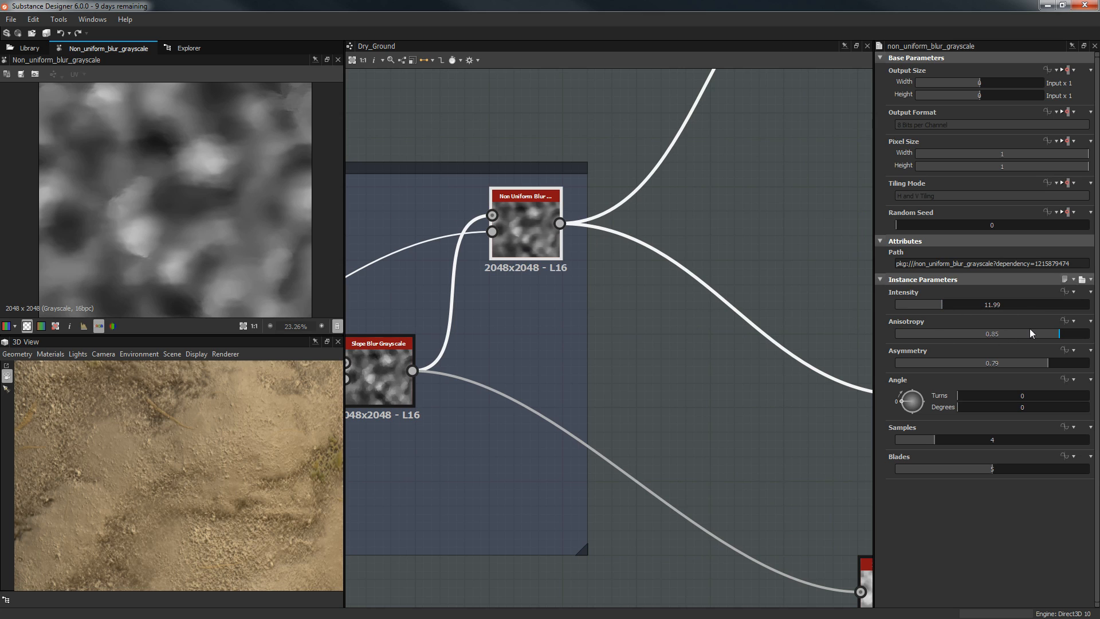
{"action": "scroll", "coordinate": [134, 189], "scroll_direction": "down", "scroll_amount": 2}
{"action": "scroll", "coordinate": [143, 184], "scroll_direction": "up", "scroll_amount": 2}
{"action": "scroll", "coordinate": [253, 192], "scroll_direction": "up", "scroll_amount": 4}
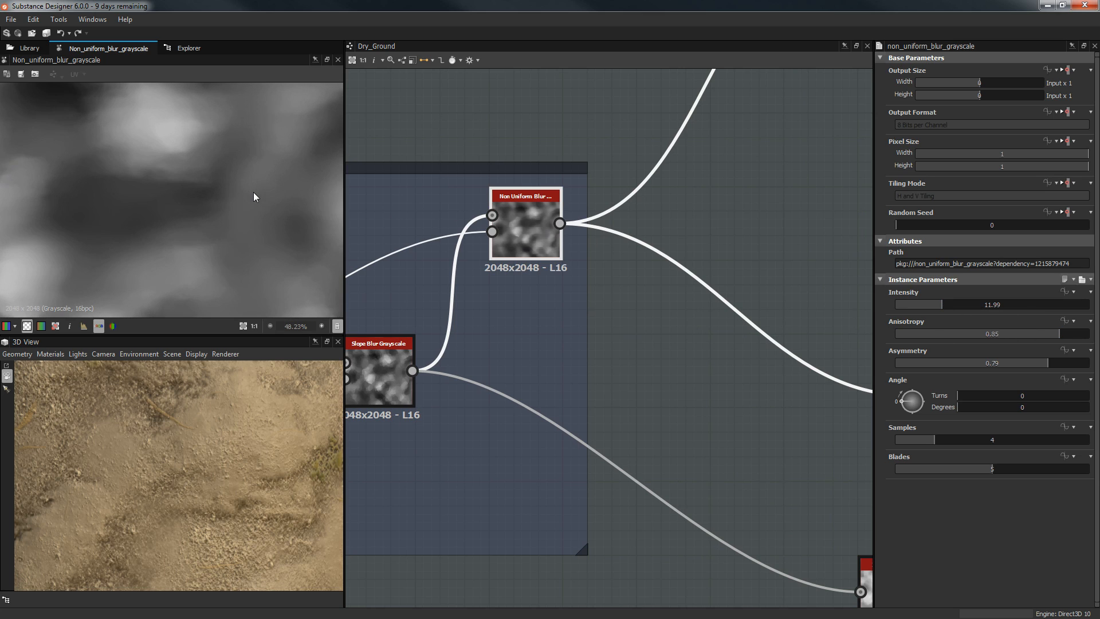
{"action": "scroll", "coordinate": [229, 428], "scroll_direction": "down", "scroll_amount": 3}
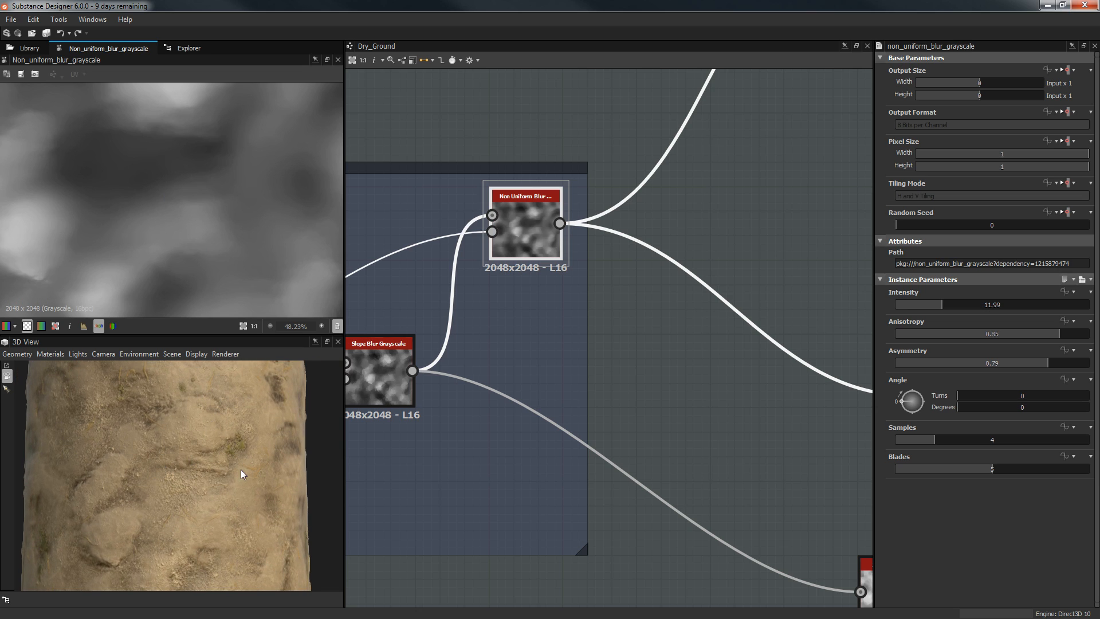
Examine the terrain bumps produced by the base ground on the 3D cylinder preview.
{"action": "scroll", "coordinate": [206, 527], "scroll_direction": "up", "scroll_amount": 3}
{"action": "mouse_move", "coordinate": [188, 479]}
{"action": "left_mouse_down"}
{"action": "mouse_move", "coordinate": [138, 446]}
{"action": "mouse_move", "coordinate": [174, 408]}
{"action": "mouse_move", "coordinate": [161, 452]}
{"action": "mouse_move", "coordinate": [179, 470]}
{"action": "left_mouse_up"}
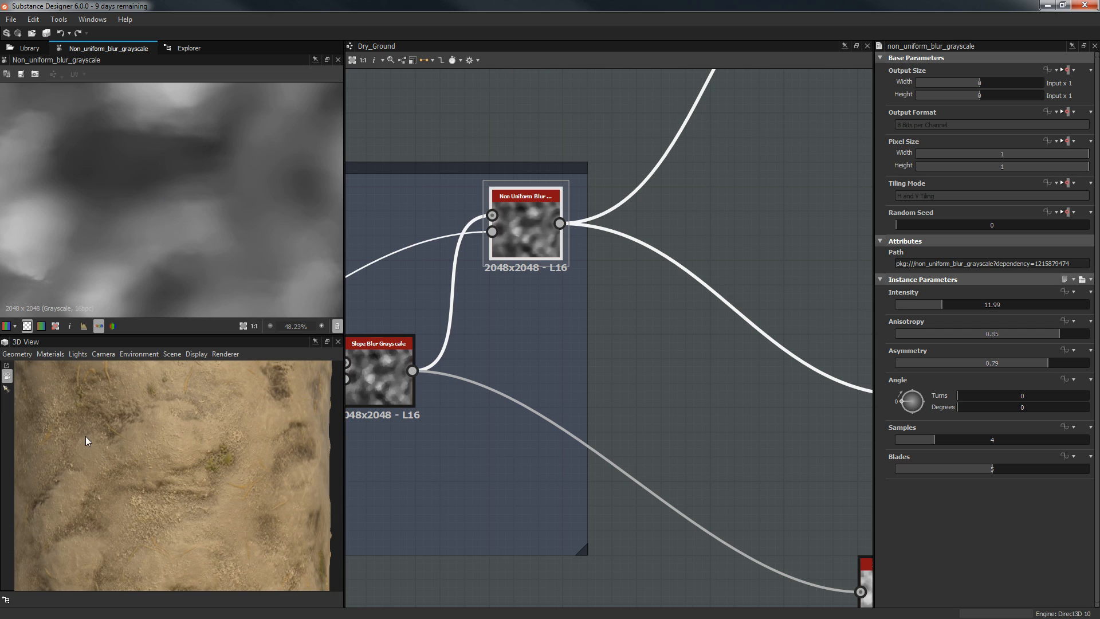
{"action": "left_click_drag", "start_coordinate": [162, 475], "coordinate": [175, 476]}
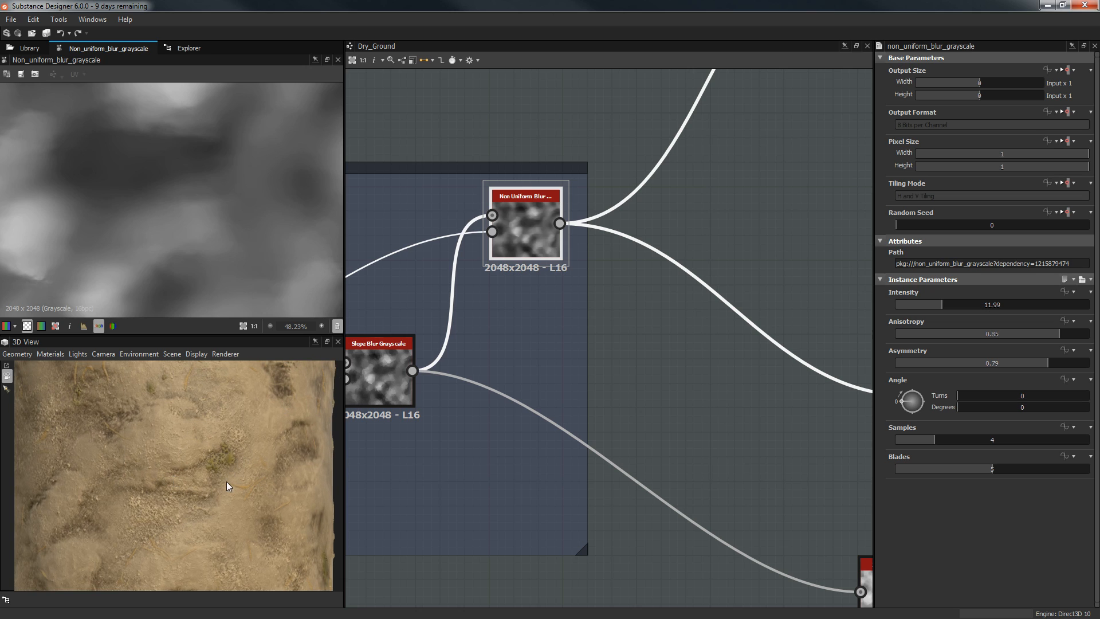
{"action": "scroll", "coordinate": [279, 462], "scroll_direction": "down", "scroll_amount": 1}
Display the Normal node fed by the Non Uniform Blur and move it up slightly in the graph.
{"action": "middle_click_drag", "start_coordinate": [471, 223], "coordinate": [547, 241]}
{"action": "scroll", "coordinate": [192, 467], "scroll_direction": "down", "scroll_amount": 1}
{"action": "scroll", "coordinate": [568, 245], "scroll_direction": "down", "scroll_amount": 2}
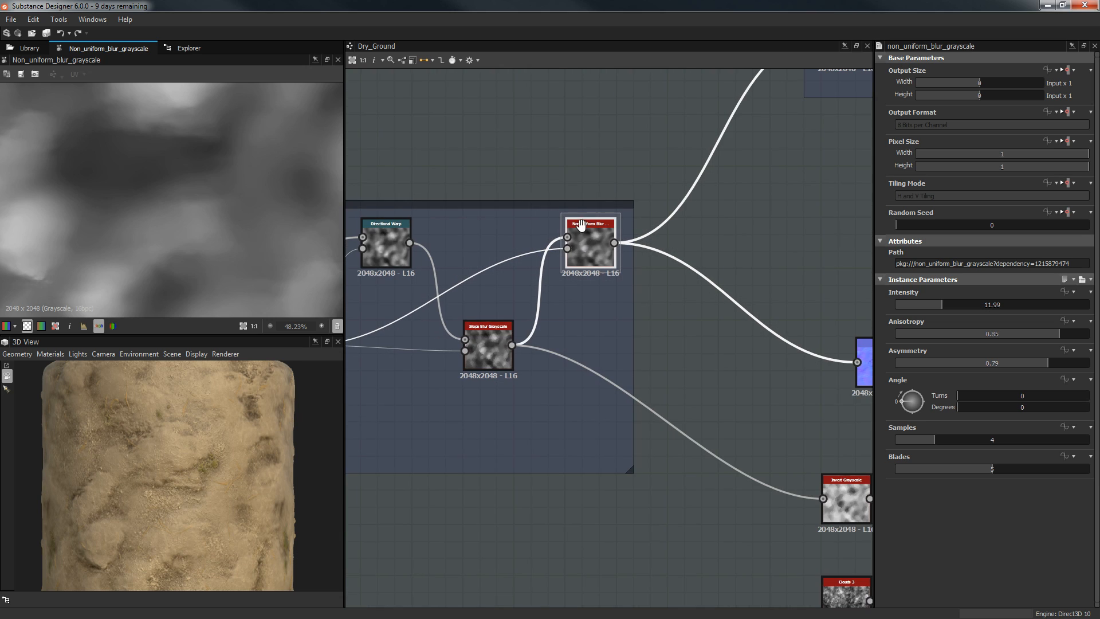
{"action": "middle_click_drag", "start_coordinate": [692, 272], "coordinate": [640, 319]}
{"action": "middle_click_drag", "start_coordinate": [726, 309], "coordinate": [393, 251]}
{"action": "scroll", "coordinate": [515, 309], "scroll_direction": "down", "scroll_amount": 1}
{"action": "double_click", "coordinate": [514, 344]}
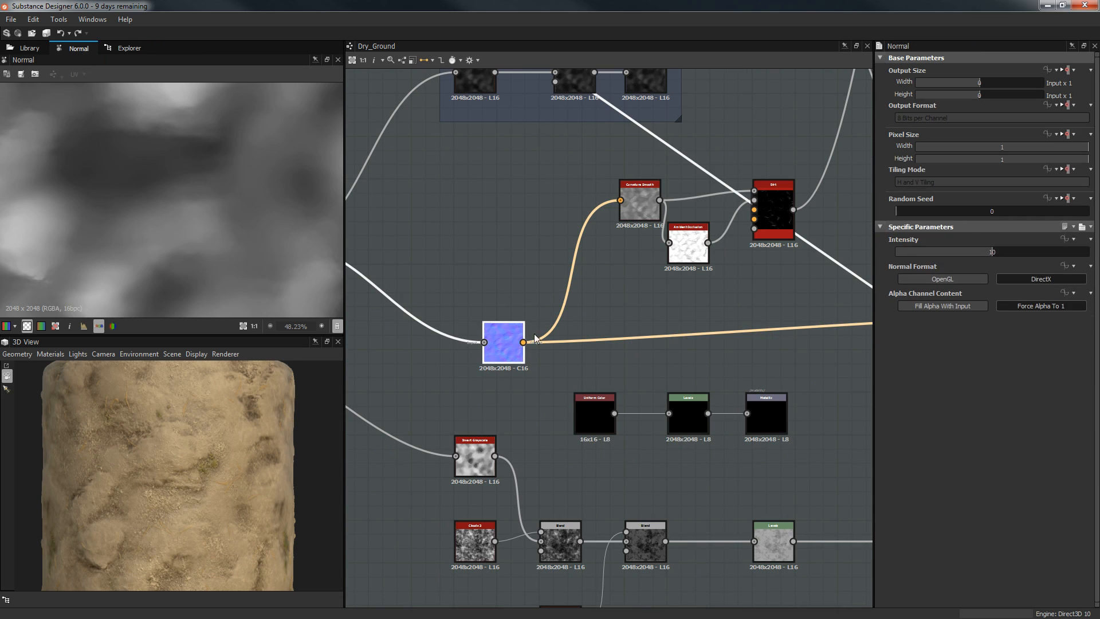
{"action": "scroll", "coordinate": [132, 202], "scroll_direction": "down", "scroll_amount": 3}
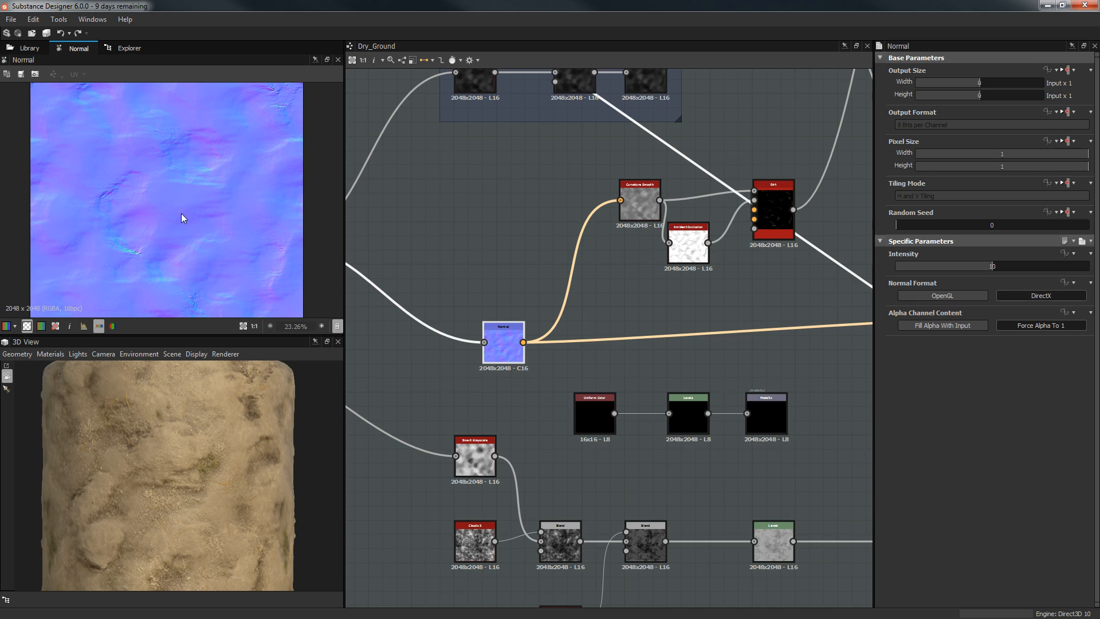
{"action": "left_click_drag", "start_coordinate": [507, 342], "coordinate": [527, 289]}
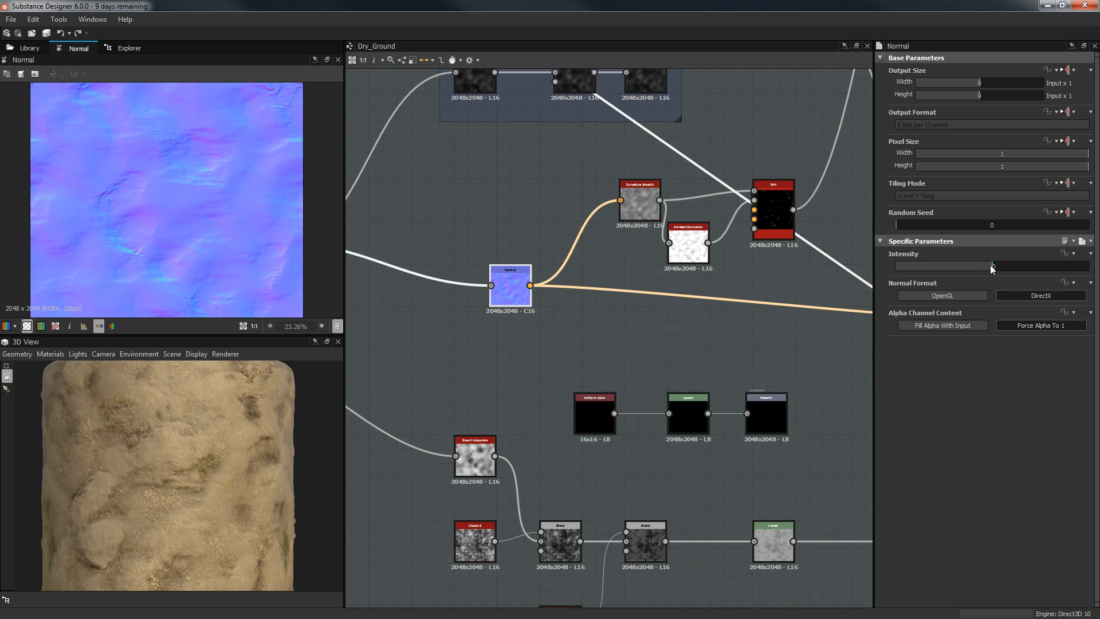
Set the Normal node's intensity to 20 and examine the stronger relief on the 3D preview.
{"action": "type", "text": "20"}
{"action": "key", "text": "Return"}
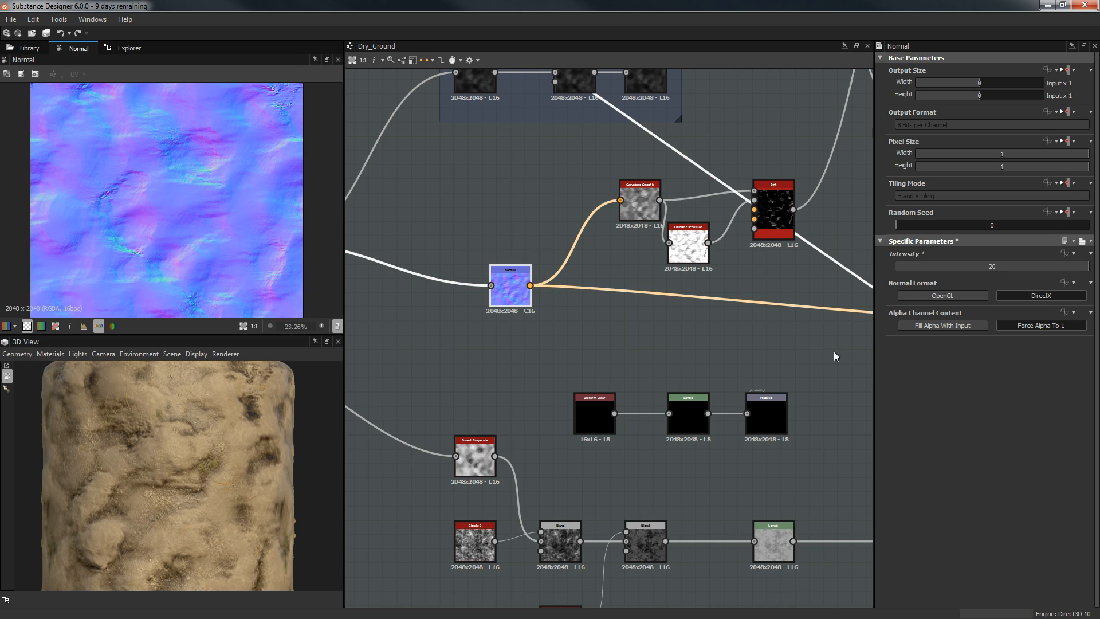
{"action": "scroll", "coordinate": [270, 480], "scroll_direction": "up", "scroll_amount": 5}
{"action": "scroll", "coordinate": [159, 470], "scroll_direction": "down", "scroll_amount": 4}
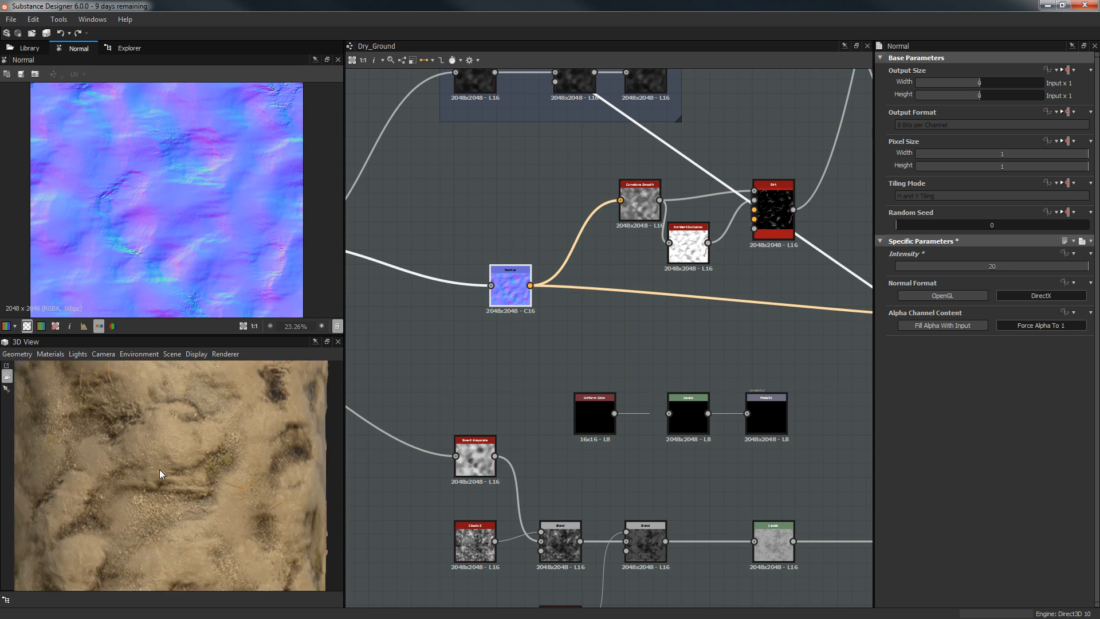
{"action": "mouse_move", "coordinate": [173, 435]}
{"action": "left_mouse_down"}
{"action": "mouse_move", "coordinate": [195, 407]}
{"action": "mouse_move", "coordinate": [339, 452]}
{"action": "mouse_move", "coordinate": [185, 465]}
{"action": "mouse_move", "coordinate": [124, 451]}
{"action": "left_mouse_up"}
{"action": "scroll", "coordinate": [185, 465], "scroll_direction": "up", "scroll_amount": 5}
{"action": "scroll", "coordinate": [162, 456], "scroll_direction": "down", "scroll_amount": 3}
{"action": "scroll", "coordinate": [194, 415], "scroll_direction": "down", "scroll_amount": 3}
{"action": "scroll", "coordinate": [194, 421], "scroll_direction": "up", "scroll_amount": 5}
{"action": "left_click_drag", "start_coordinate": [194, 423], "coordinate": [343, 391]}
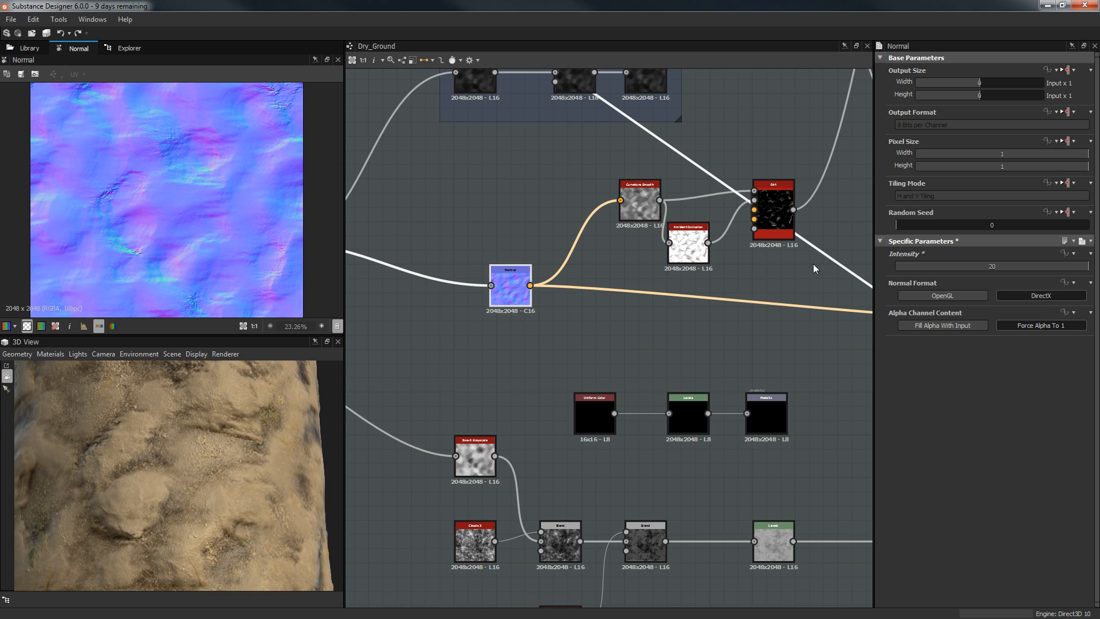
Raise the low output level of the Levels node in the Base Ground group and check the terrain on the 3D preview.
{"action": "middle_click_drag", "start_coordinate": [440, 383], "coordinate": [854, 367]}
{"action": "middle_click_drag", "start_coordinate": [567, 382], "coordinate": [975, 380]}
{"action": "left_click", "coordinate": [703, 227]}
{"action": "left_click_drag", "start_coordinate": [897, 387], "coordinate": [936, 383]}
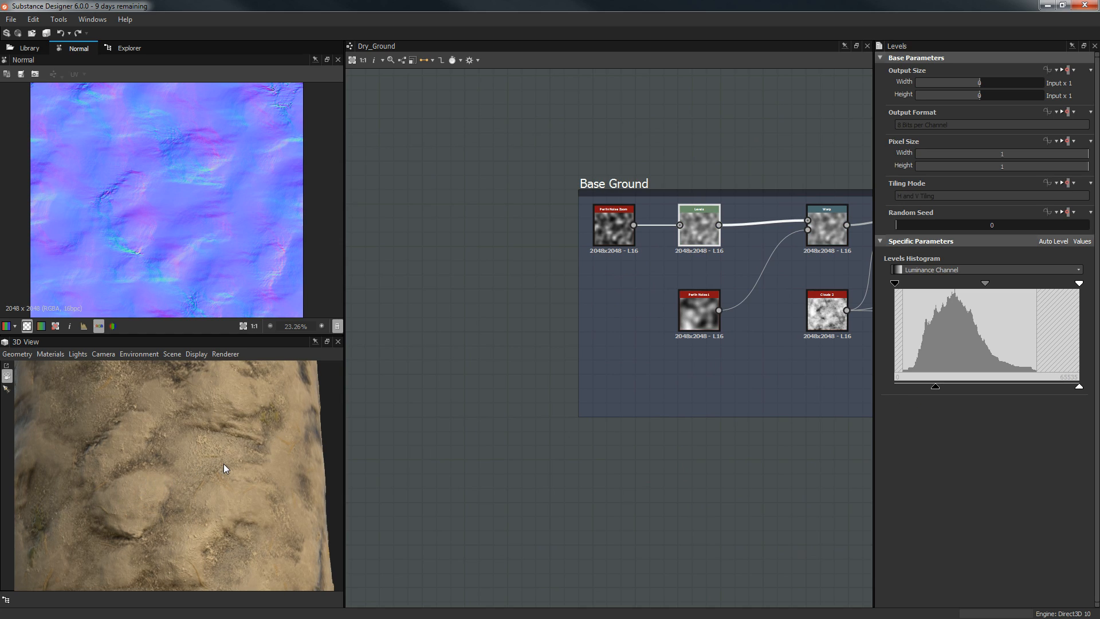
{"action": "left_click_drag", "start_coordinate": [224, 470], "coordinate": [100, 464]}
{"action": "scroll", "coordinate": [279, 495], "scroll_direction": "down", "scroll_amount": 5}
{"action": "scroll", "coordinate": [215, 488], "scroll_direction": "up", "scroll_amount": 5}
{"action": "mouse_move", "coordinate": [215, 487]}
{"action": "left_mouse_down"}
{"action": "mouse_move", "coordinate": [191, 483]}
{"action": "mouse_move", "coordinate": [236, 487]}
{"action": "left_mouse_up"}
{"action": "scroll", "coordinate": [236, 488], "scroll_direction": "down", "scroll_amount": 5}
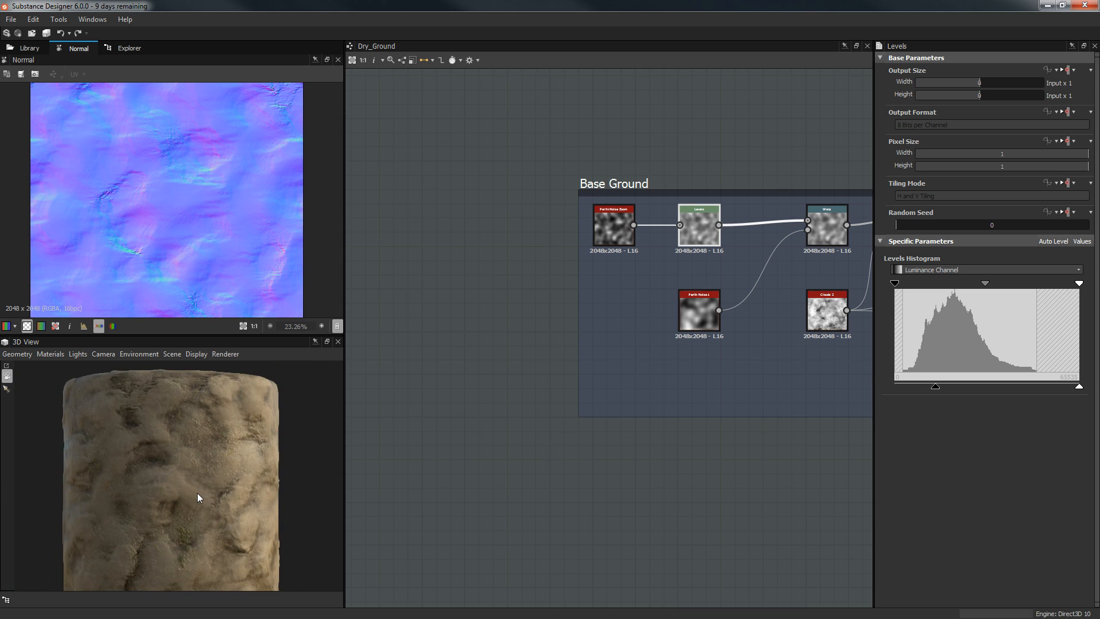
{"action": "left_click_drag", "start_coordinate": [212, 540], "coordinate": [167, 517]}
{"action": "scroll", "coordinate": [135, 535], "scroll_direction": "up", "scroll_amount": 5}
Set the intensity of the Normal node after the Base Ground group to 10 and check the 3D preview.
{"action": "middle_click_drag", "start_coordinate": [594, 417], "coordinate": [586, 243]}
{"action": "left_click", "coordinate": [590, 252]}
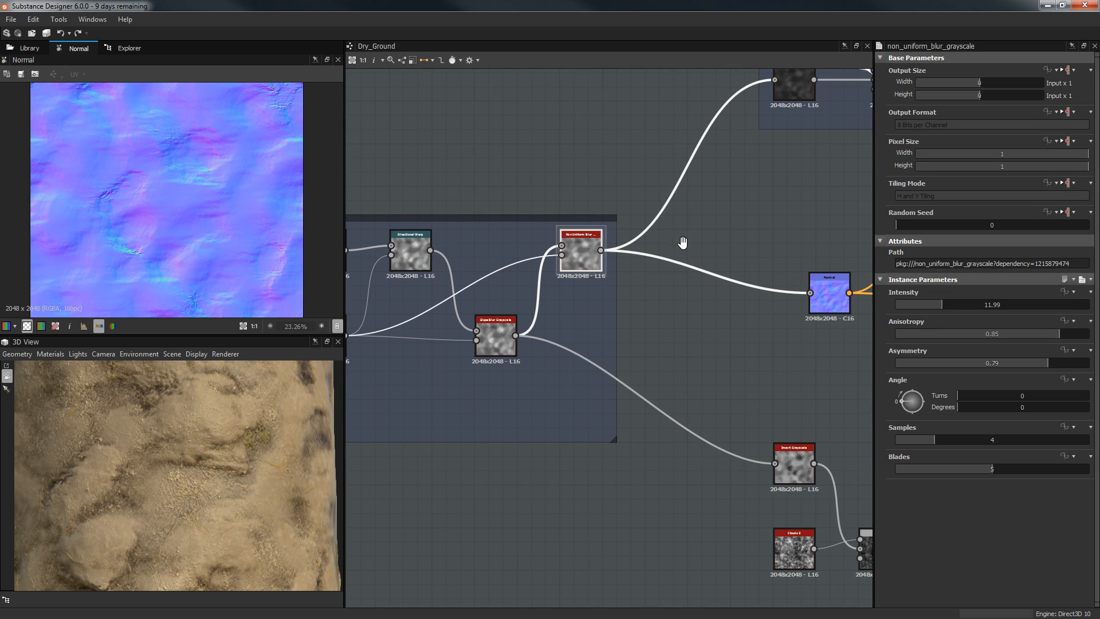
{"action": "middle_click_drag", "start_coordinate": [684, 239], "coordinate": [619, 295]}
{"action": "left_click", "coordinate": [764, 349]}
{"action": "double_click", "coordinate": [975, 269]}
{"action": "type", "text": "10"}
{"action": "key", "text": "Return"}
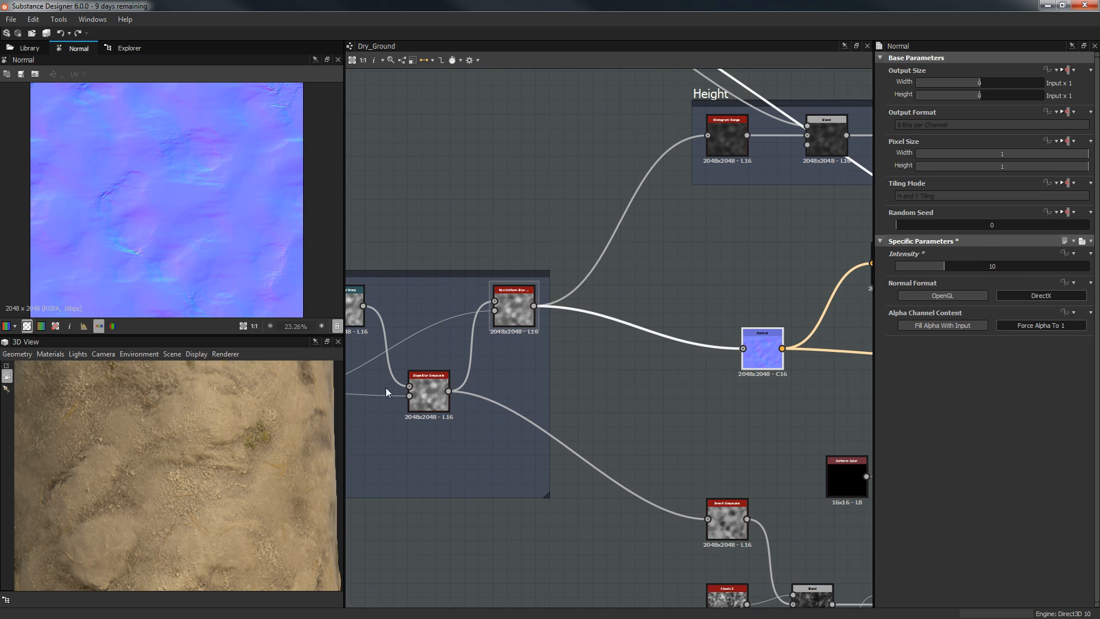
{"action": "scroll", "coordinate": [176, 436], "scroll_direction": "down", "scroll_amount": 3}
{"action": "scroll", "coordinate": [195, 438], "scroll_direction": "up", "scroll_amount": 1}
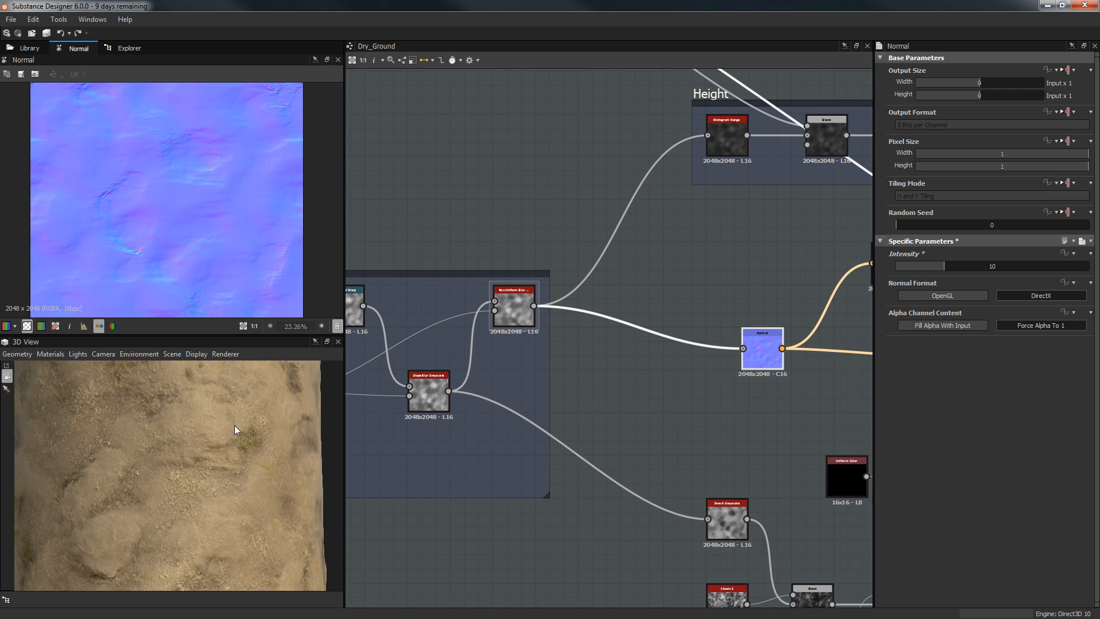
Try a Normal intensity of 15 while checking the 3D cylinder, and settle on an intensity of 11.
{"action": "type", "text": "15"}
{"action": "key", "text": "Return"}
{"action": "scroll", "coordinate": [123, 432], "scroll_direction": "down", "scroll_amount": 1}
{"action": "left_click_drag", "start_coordinate": [123, 432], "coordinate": [184, 435]}
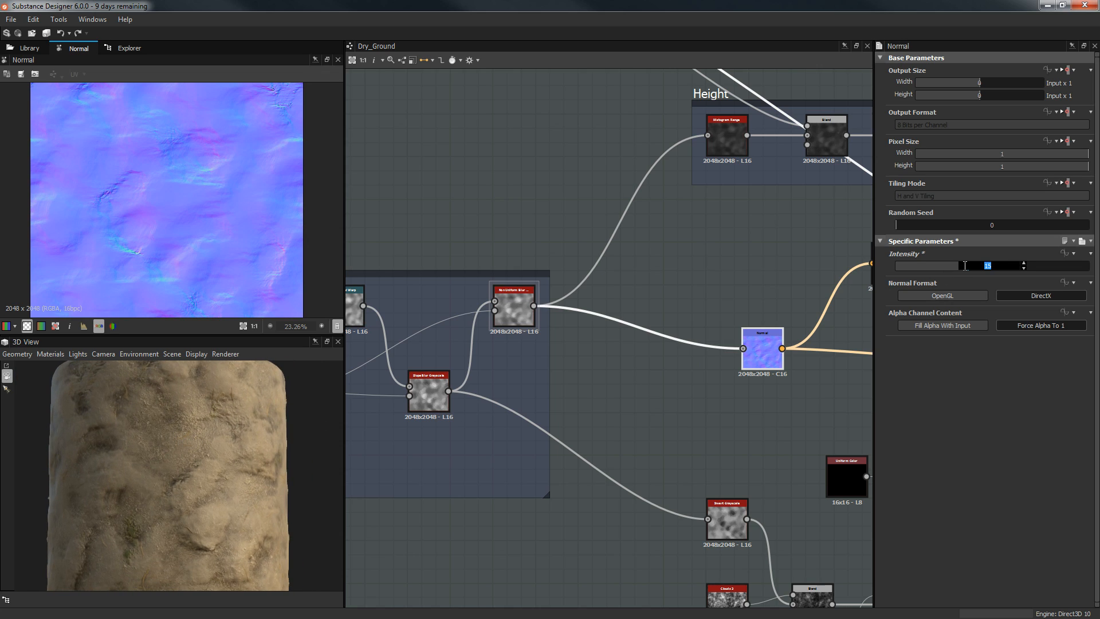
{"action": "key", "text": "Return"}
{"action": "left_click_drag", "start_coordinate": [297, 441], "coordinate": [246, 445]}
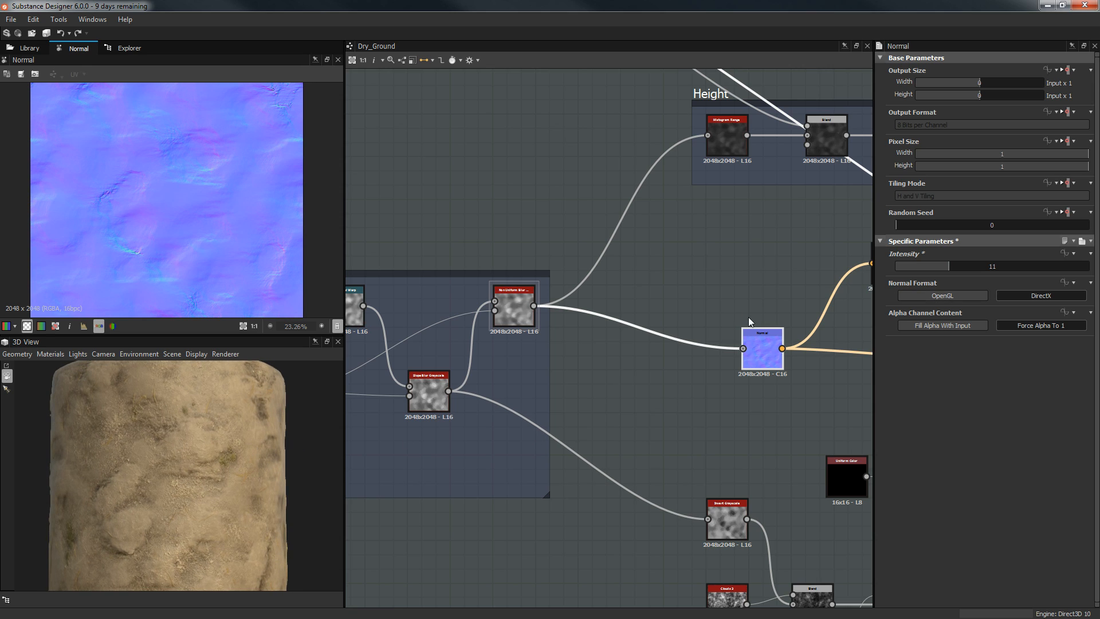
Display the outputs of the Curvature Smooth and Ambient Occlusion nodes that derive from the Normal node.
{"action": "middle_click_drag", "start_coordinate": [720, 314], "coordinate": [586, 270]}
{"action": "middle_click_drag", "start_coordinate": [659, 347], "coordinate": [581, 371]}
{"action": "scroll", "coordinate": [610, 352], "scroll_direction": "up", "scroll_amount": 2}
{"action": "scroll", "coordinate": [581, 371], "scroll_direction": "down", "scroll_amount": 1}
{"action": "middle_click_drag", "start_coordinate": [560, 287], "coordinate": [525, 336]}
{"action": "left_click_drag", "start_coordinate": [519, 230], "coordinate": [775, 354]}
{"action": "double_click", "coordinate": [592, 250]}
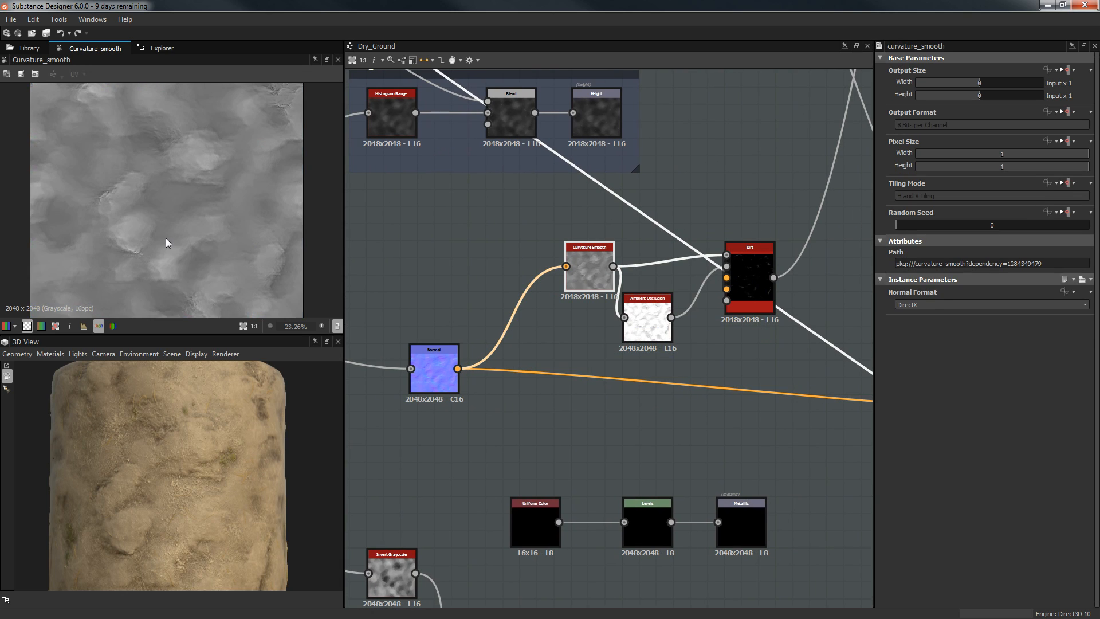
{"action": "double_click", "coordinate": [637, 321]}
{"action": "scroll", "coordinate": [178, 221], "scroll_direction": "down", "scroll_amount": 4}
{"action": "scroll", "coordinate": [197, 205], "scroll_direction": "up", "scroll_amount": 3}
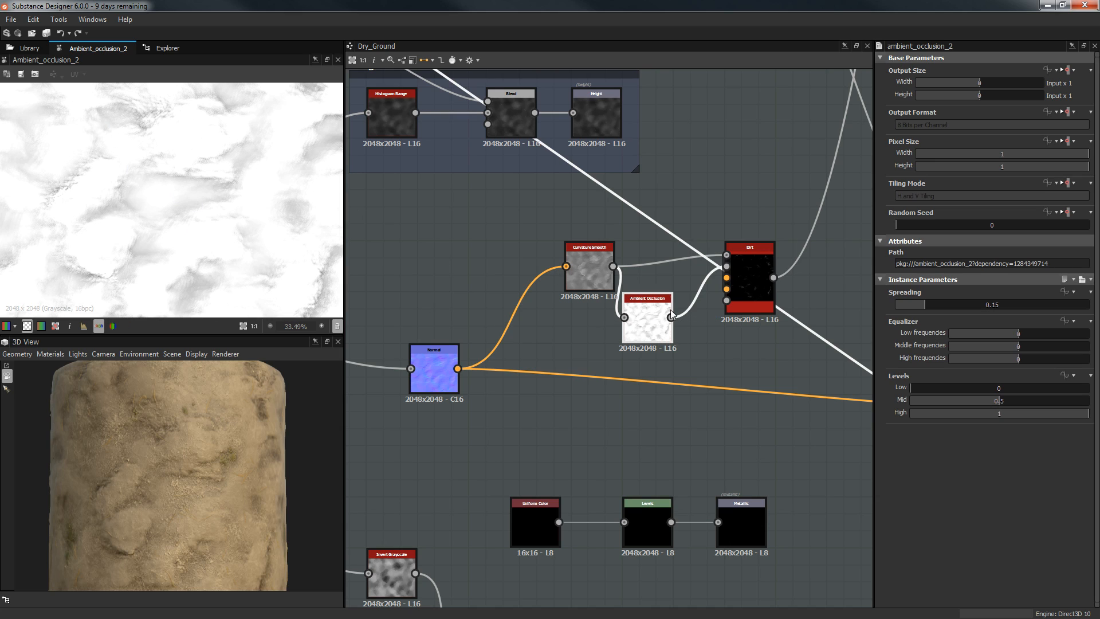
{"action": "double_click", "coordinate": [575, 250]}
Display the Dirt node's mask and parameters, and follow its output connection across the graph.
{"action": "middle_click_drag", "start_coordinate": [736, 264], "coordinate": [689, 276]}
{"action": "double_click", "coordinate": [699, 277]}
{"action": "scroll", "coordinate": [180, 171], "scroll_direction": "down", "scroll_amount": 3}
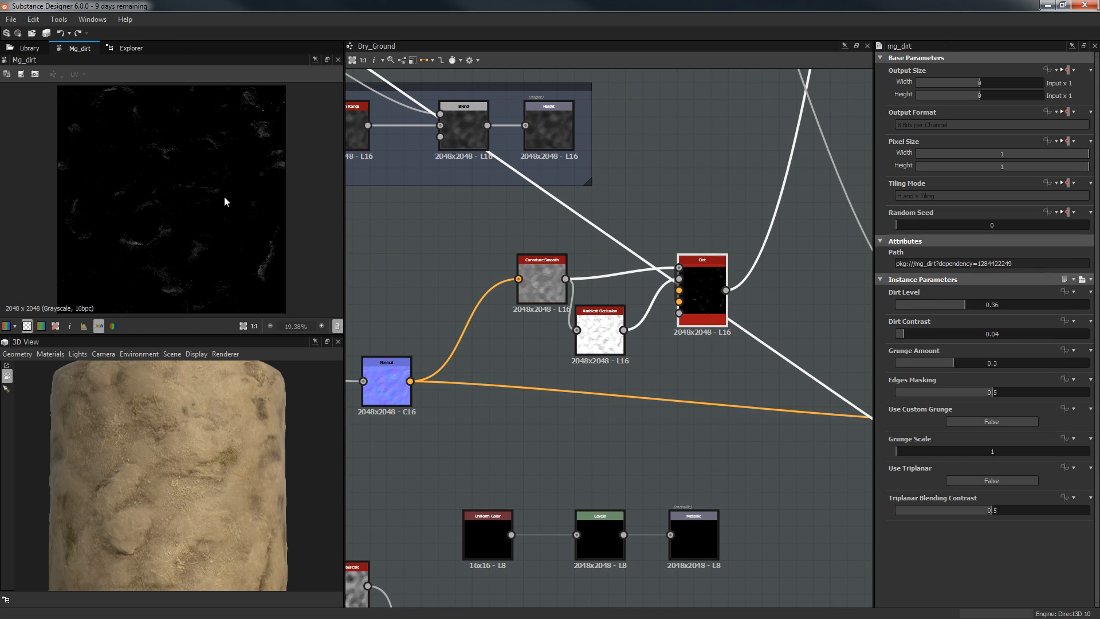
{"action": "middle_click_drag", "start_coordinate": [625, 196], "coordinate": [500, 232]}
{"action": "scroll", "coordinate": [516, 235], "scroll_direction": "down", "scroll_amount": 4}
{"action": "middle_click_drag", "start_coordinate": [627, 276], "coordinate": [449, 354]}
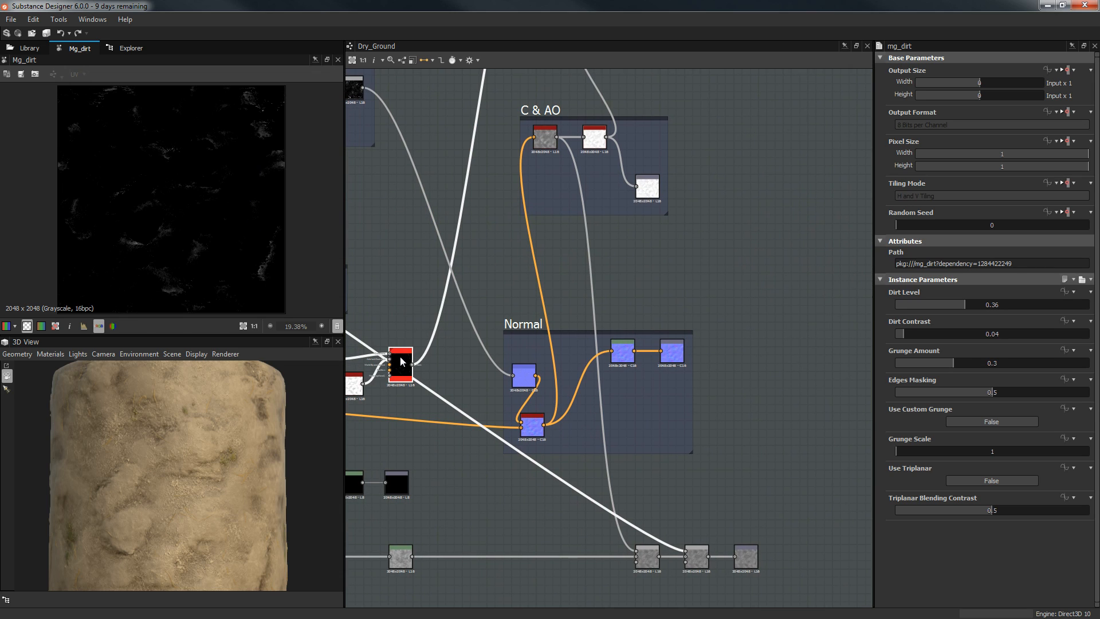
Duplicate the Dirt node beside the C & AO group, fed by the curvature and ambient occlusion outputs, and examine its mask.
{"action": "key", "text": "ctrl+d"}
{"action": "left_click_drag", "start_coordinate": [608, 337], "coordinate": [719, 191]}
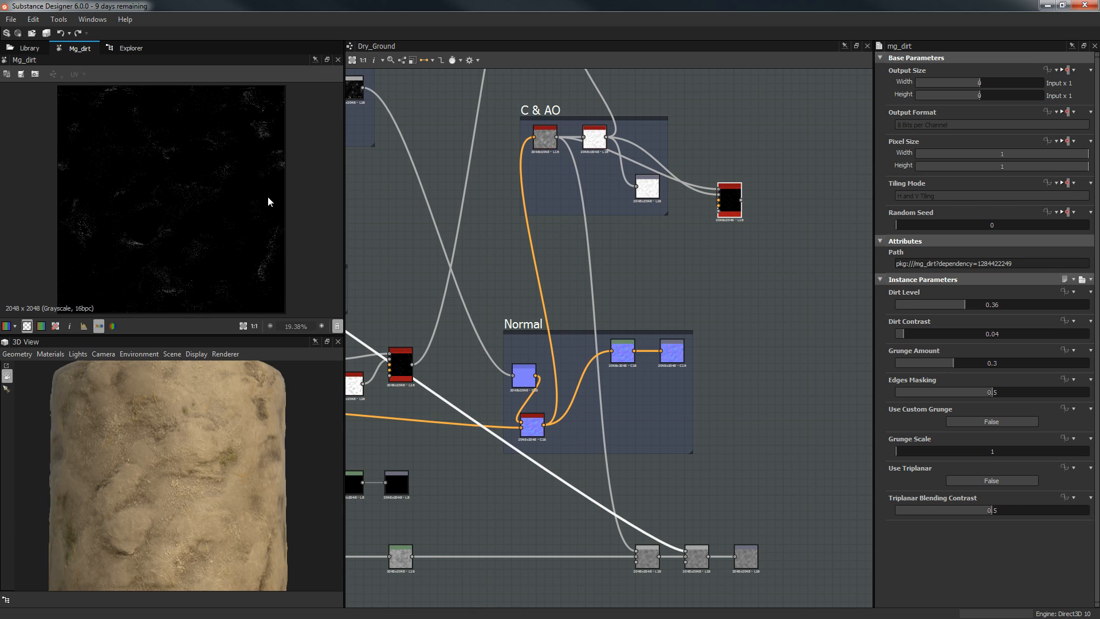
{"action": "scroll", "coordinate": [844, 185], "scroll_direction": "up", "scroll_amount": 2}
{"action": "scroll", "coordinate": [844, 185], "scroll_direction": "up", "scroll_amount": 3}
{"action": "middle_click_drag", "start_coordinate": [734, 166], "coordinate": [906, 218]}
Try a Dirt Level of 0.79 and Dirt Contrasts of 0.42, 0 and 0.17 on the duplicate Dirt node, and delete it.
{"action": "left_click_drag", "start_coordinate": [924, 333], "coordinate": [977, 332]}
{"action": "scroll", "coordinate": [216, 197], "scroll_direction": "up", "scroll_amount": 3}
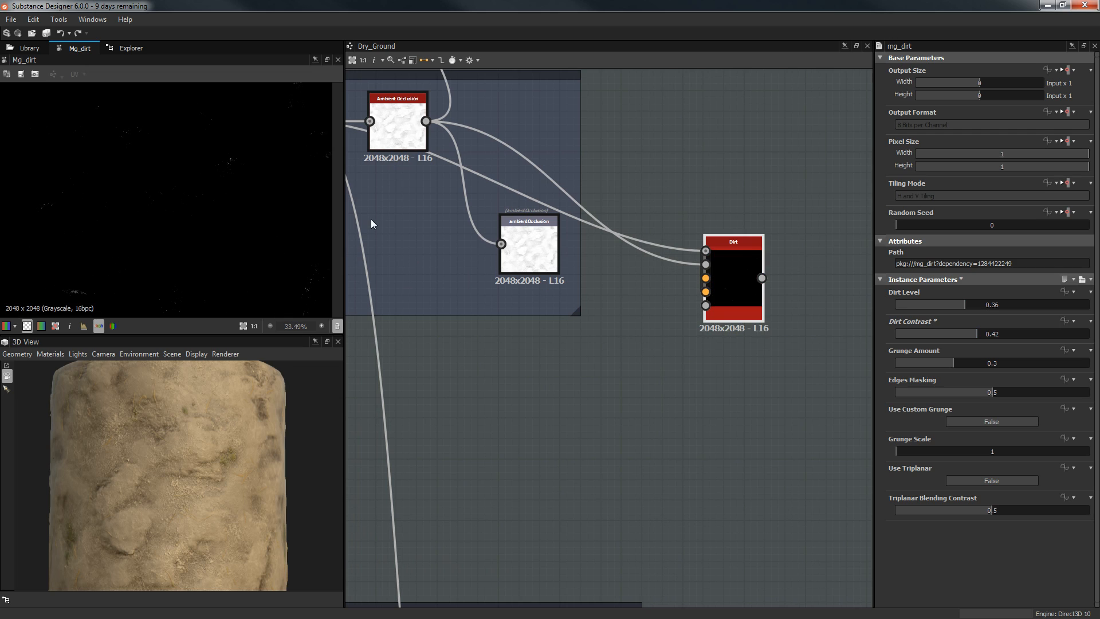
{"action": "left_click_drag", "start_coordinate": [999, 303], "coordinate": [1049, 304]}
{"action": "left_click_drag", "start_coordinate": [954, 333], "coordinate": [881, 337]}
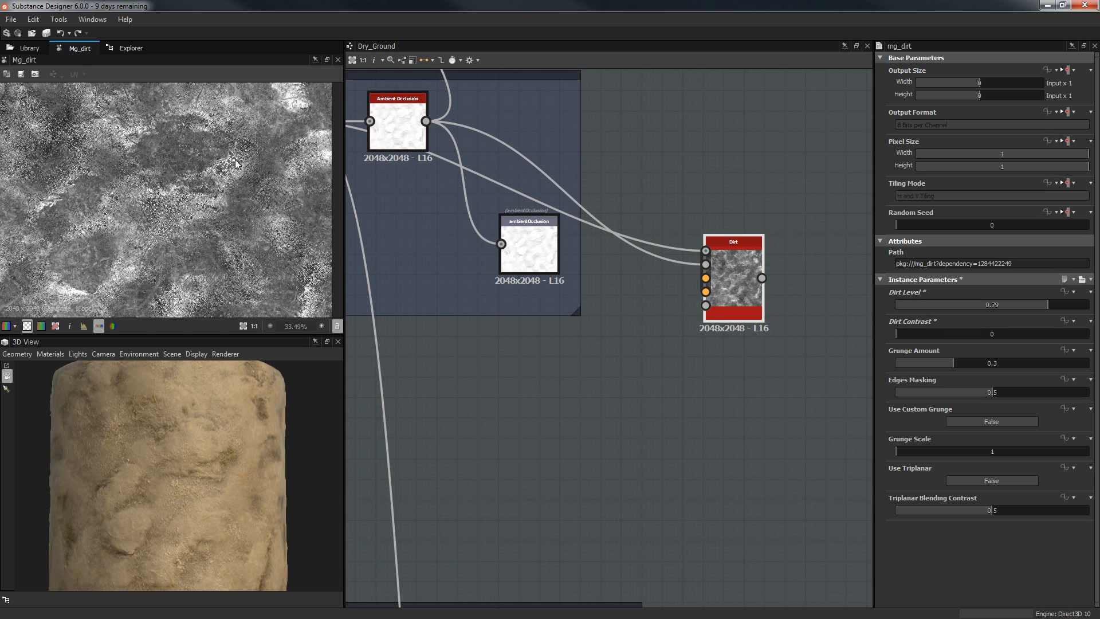
{"action": "scroll", "coordinate": [258, 190], "scroll_direction": "up", "scroll_amount": 1}
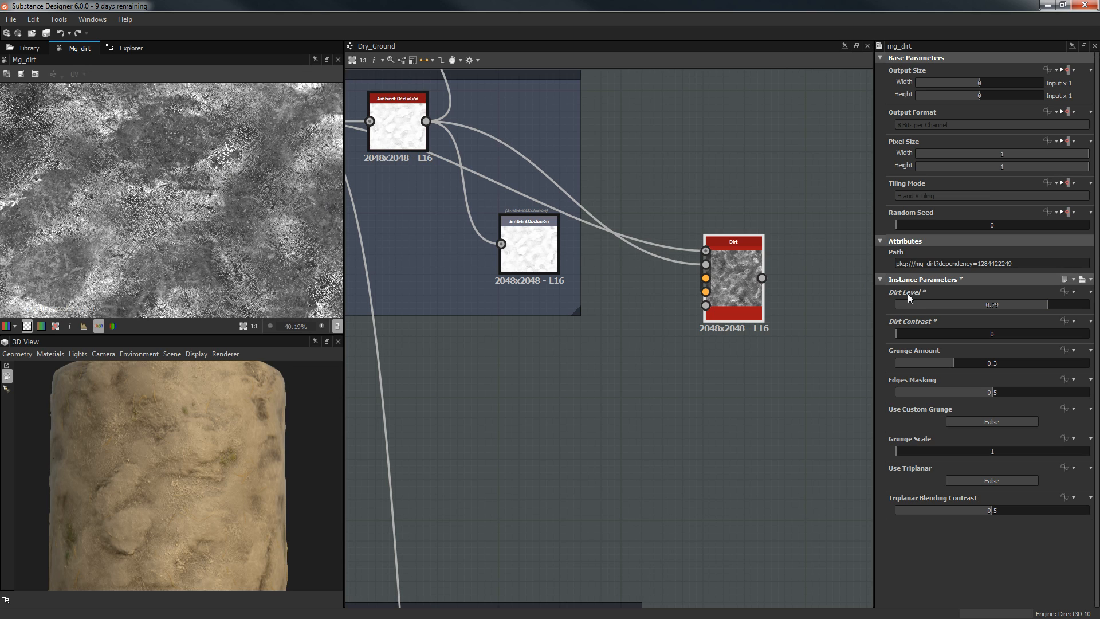
{"action": "left_click_drag", "start_coordinate": [920, 337], "coordinate": [929, 335]}
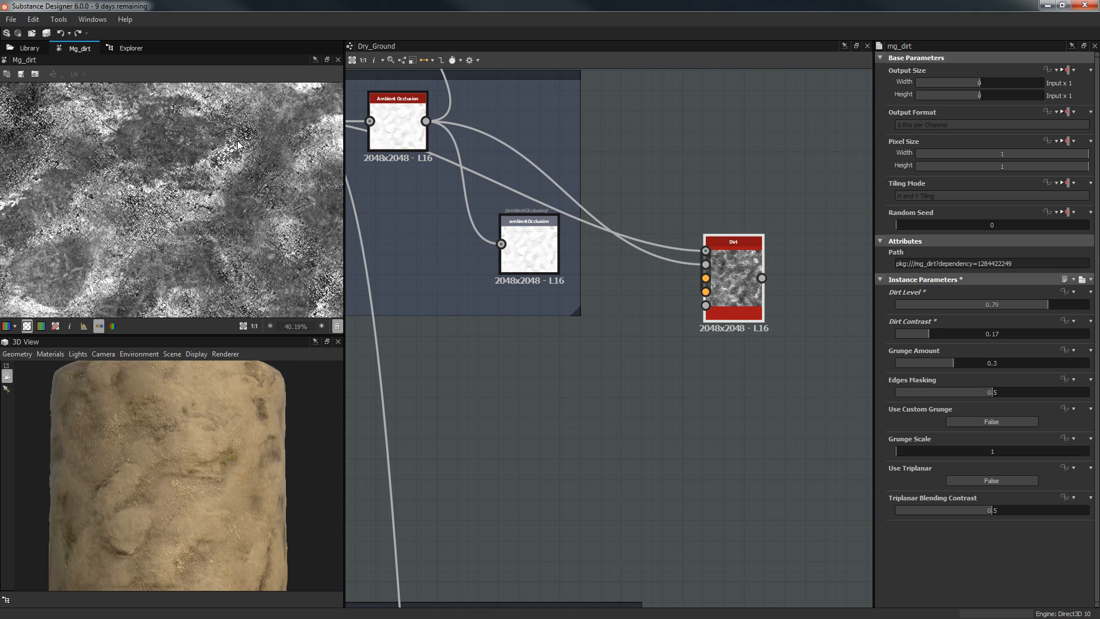
{"action": "key", "text": "Delete"}
Display the first Normal node in the Normal group with its parameters.
{"action": "scroll", "coordinate": [624, 287], "scroll_direction": "down", "scroll_amount": 4}
{"action": "middle_click_drag", "start_coordinate": [659, 249], "coordinate": [962, 136]}
{"action": "scroll", "coordinate": [716, 248], "scroll_direction": "down", "scroll_amount": 2}
{"action": "middle_click_drag", "start_coordinate": [659, 269], "coordinate": [667, 199]}
{"action": "scroll", "coordinate": [628, 269], "scroll_direction": "up", "scroll_amount": 4}
{"action": "middle_click_drag", "start_coordinate": [587, 211], "coordinate": [429, 205]}
{"action": "mouse_move", "coordinate": [776, 216]}
{"action": "middle_mouse_down"}
{"action": "mouse_move", "coordinate": [590, 281]}
{"action": "mouse_move", "coordinate": [571, 276]}
{"action": "middle_mouse_up"}
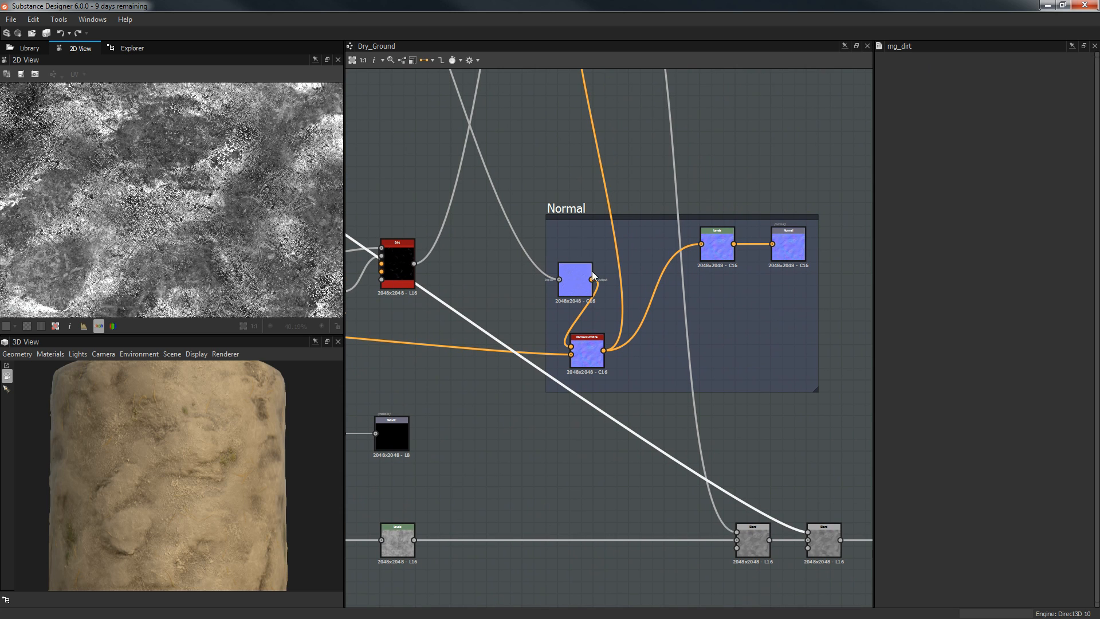
{"action": "double_click", "coordinate": [580, 276]}
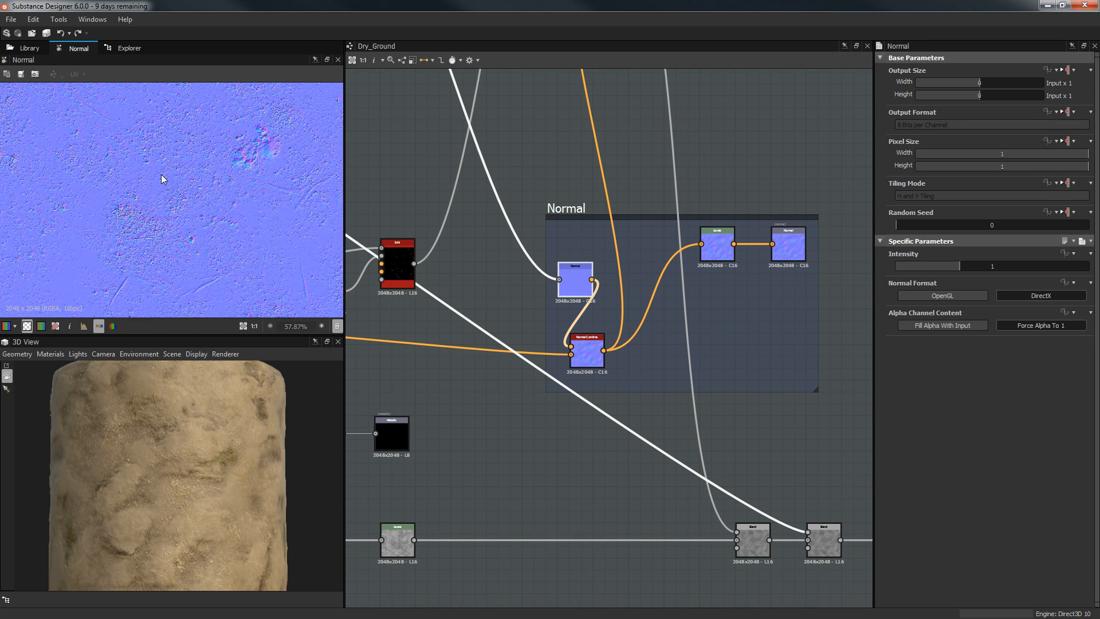
Display the Normal Combine and Levels nodes of the Normal group with their parameters, and select the Normal frame.
{"action": "double_click", "coordinate": [585, 351]}
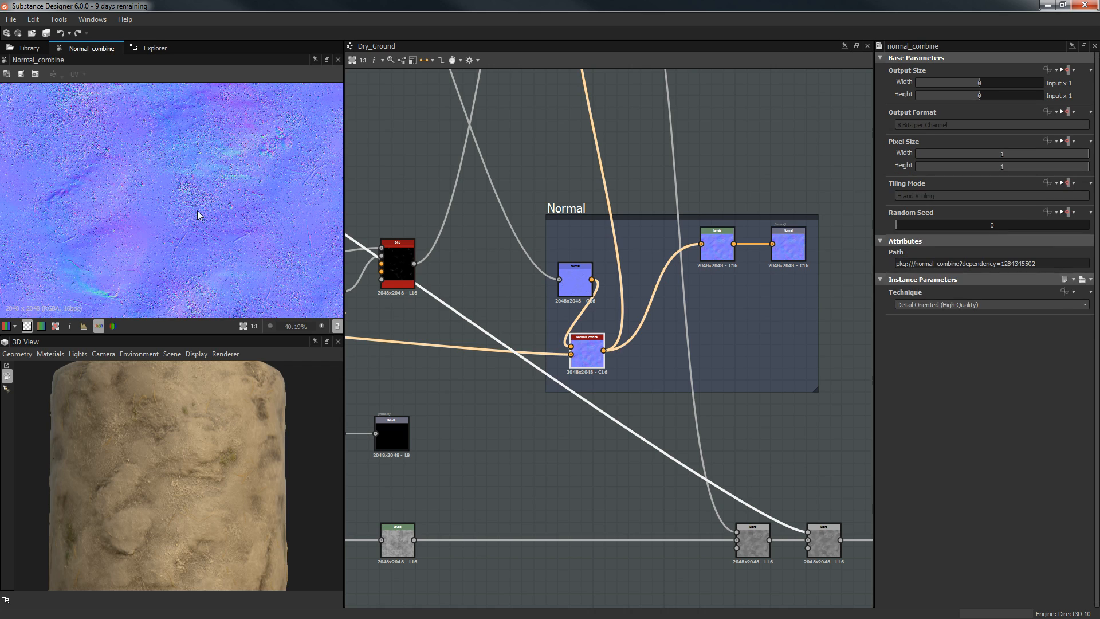
{"action": "middle_click_drag", "start_coordinate": [681, 255], "coordinate": [572, 257]}
{"action": "double_click", "coordinate": [619, 252]}
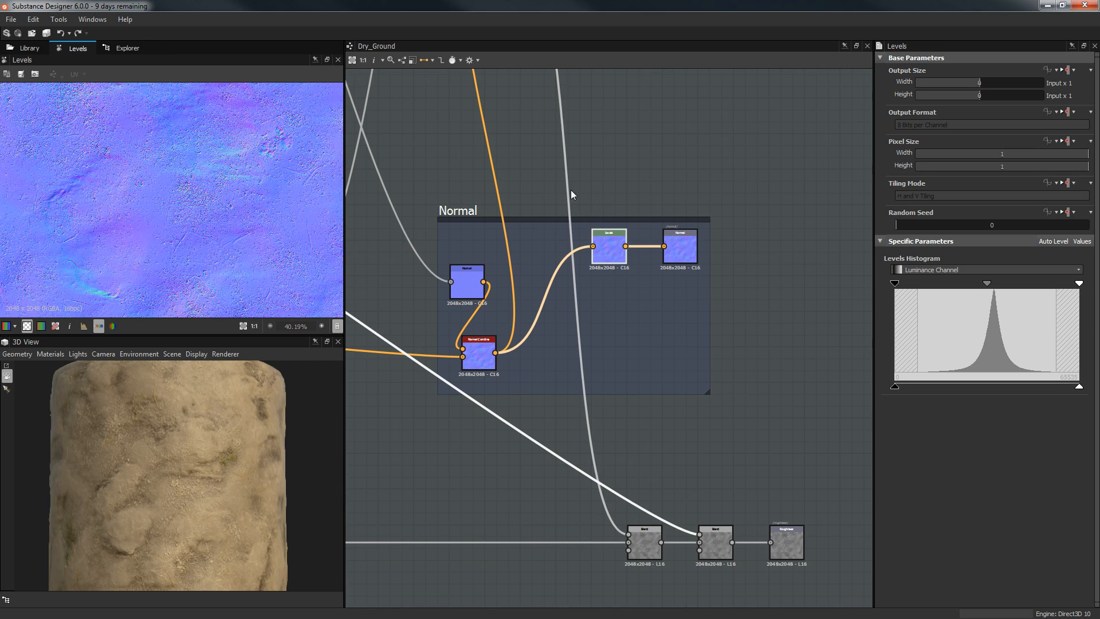
{"action": "left_click_drag", "start_coordinate": [570, 190], "coordinate": [778, 278]}
{"action": "left_click", "coordinate": [772, 284]}
Move the Height frame with its nodes closer to the Base Ground group's output.
{"action": "middle_click_drag", "start_coordinate": [613, 180], "coordinate": [743, 153]}
{"action": "scroll", "coordinate": [742, 153], "scroll_direction": "down", "scroll_amount": 4}
{"action": "middle_click_drag", "start_coordinate": [550, 234], "coordinate": [732, 352]}
{"action": "middle_click_drag", "start_coordinate": [646, 344], "coordinate": [588, 232]}
{"action": "scroll", "coordinate": [585, 226], "scroll_direction": "up", "scroll_amount": 3}
{"action": "middle_click_drag", "start_coordinate": [576, 311], "coordinate": [719, 472]}
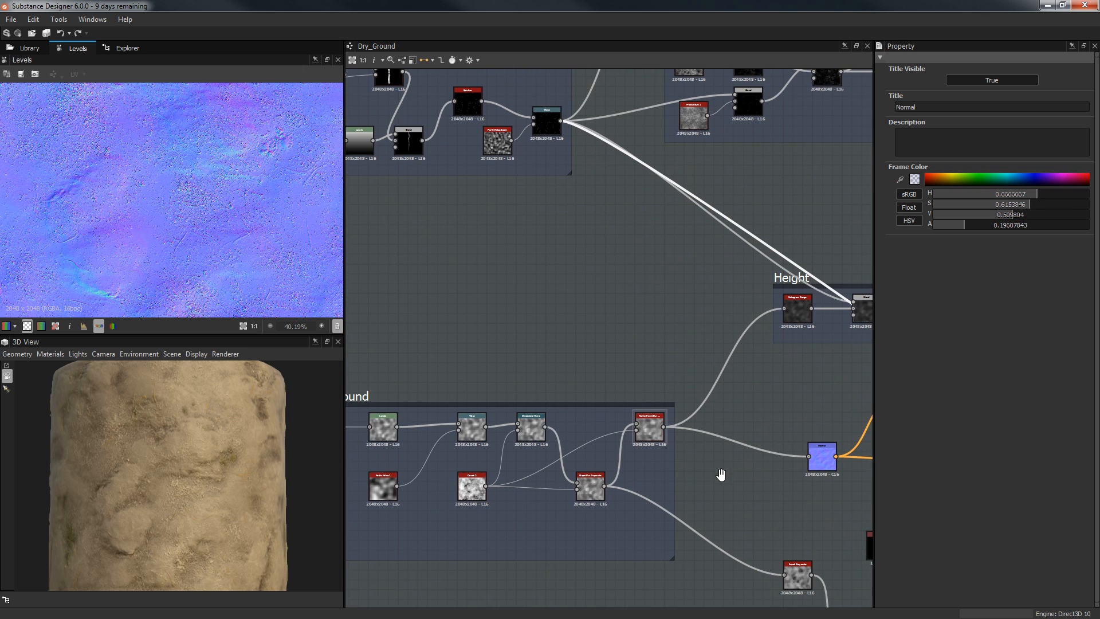
{"action": "scroll", "coordinate": [719, 471], "scroll_direction": "down", "scroll_amount": 1}
{"action": "scroll", "coordinate": [736, 411], "scroll_direction": "down", "scroll_amount": 1}
{"action": "middle_click_drag", "start_coordinate": [736, 410], "coordinate": [641, 347]}
{"action": "scroll", "coordinate": [642, 332], "scroll_direction": "up", "scroll_amount": 2}
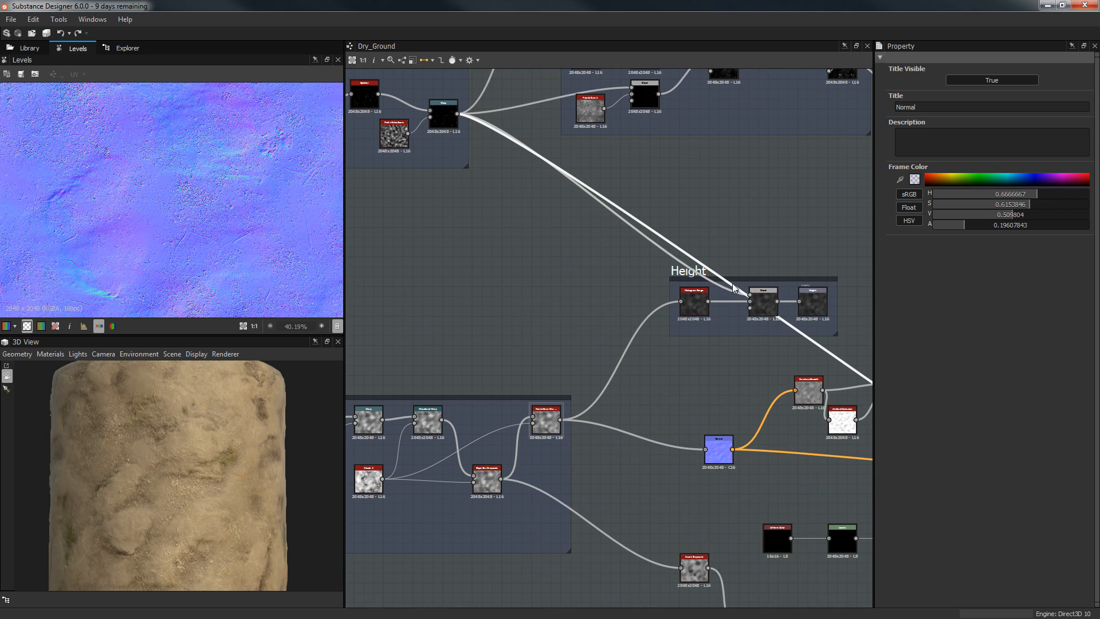
{"action": "left_click_drag", "start_coordinate": [687, 273], "coordinate": [618, 308]}
{"action": "scroll", "coordinate": [611, 339], "scroll_direction": "up", "scroll_amount": 2}
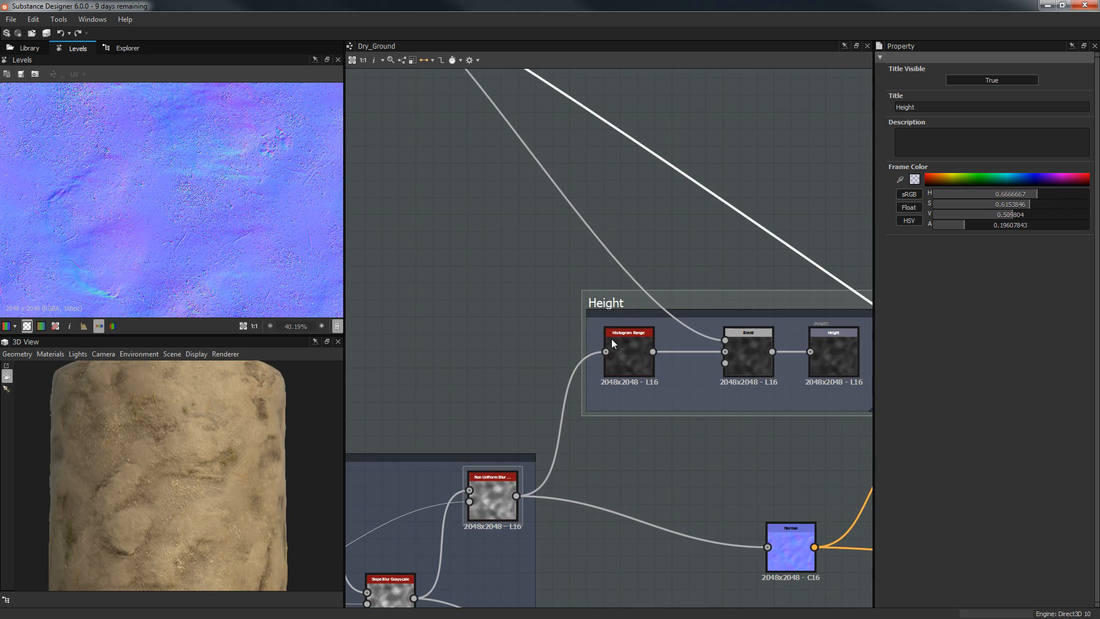
Compare the Height group's Histogram Range node with the Non Uniform Blur Grayscale node that feeds it.
{"action": "double_click", "coordinate": [628, 354]}
{"action": "double_click", "coordinate": [490, 500]}
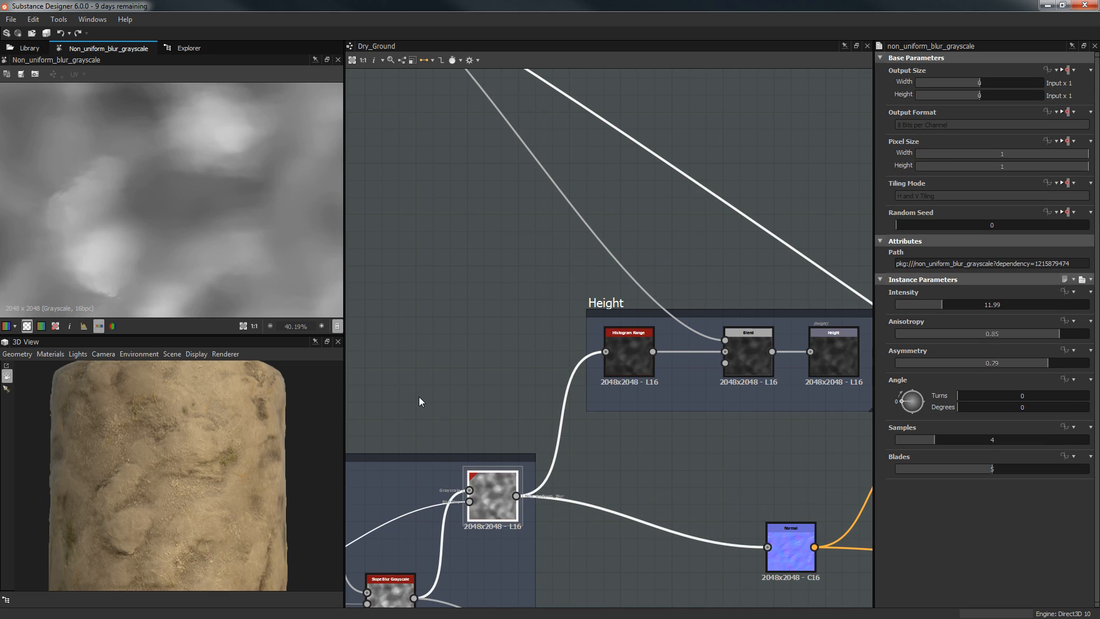
{"action": "scroll", "coordinate": [209, 235], "scroll_direction": "down", "scroll_amount": 2}
{"action": "key", "text": "f"}
{"action": "double_click", "coordinate": [640, 332]}
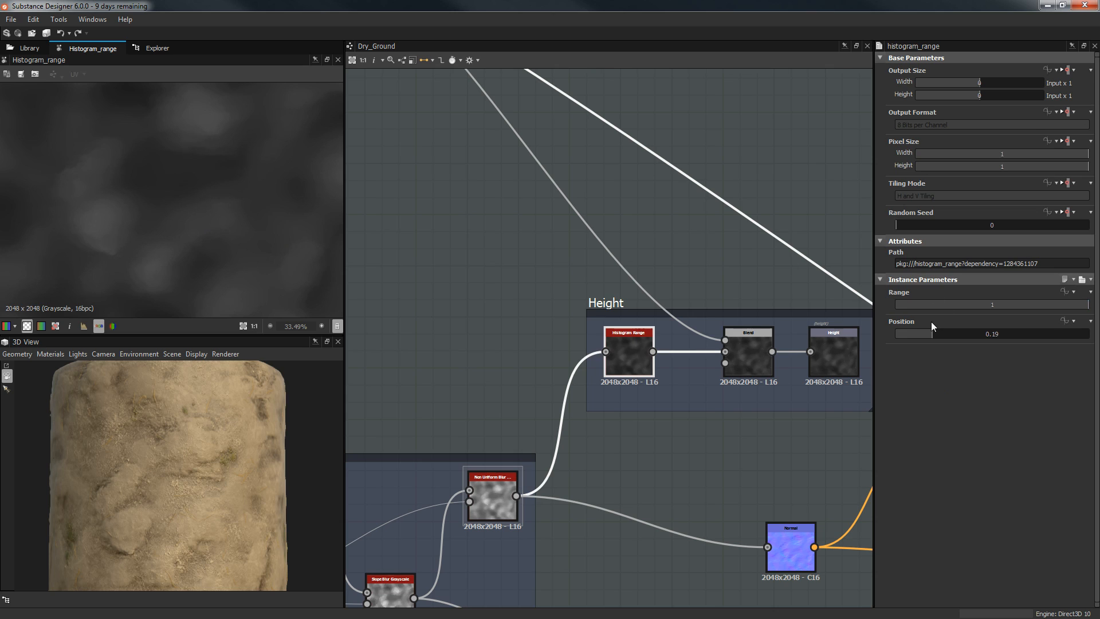
Try a Histogram Range Position of 0.41, check the ground in 3D, and set the Position to 0.2.
{"action": "left_click", "coordinate": [975, 333]}
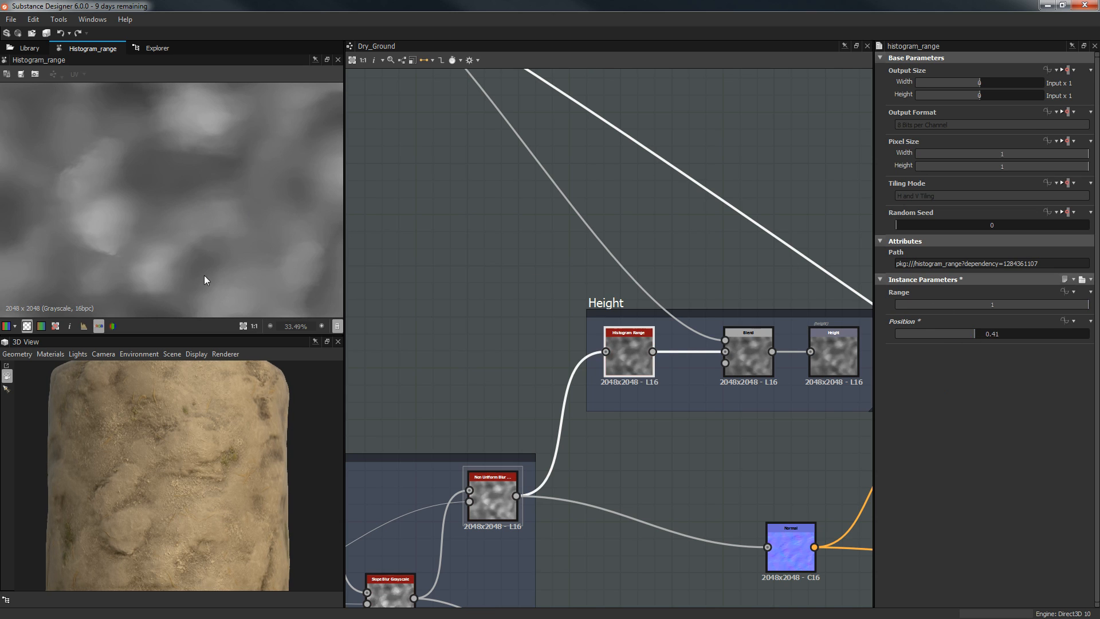
{"action": "left_click_drag", "start_coordinate": [202, 445], "coordinate": [218, 274]}
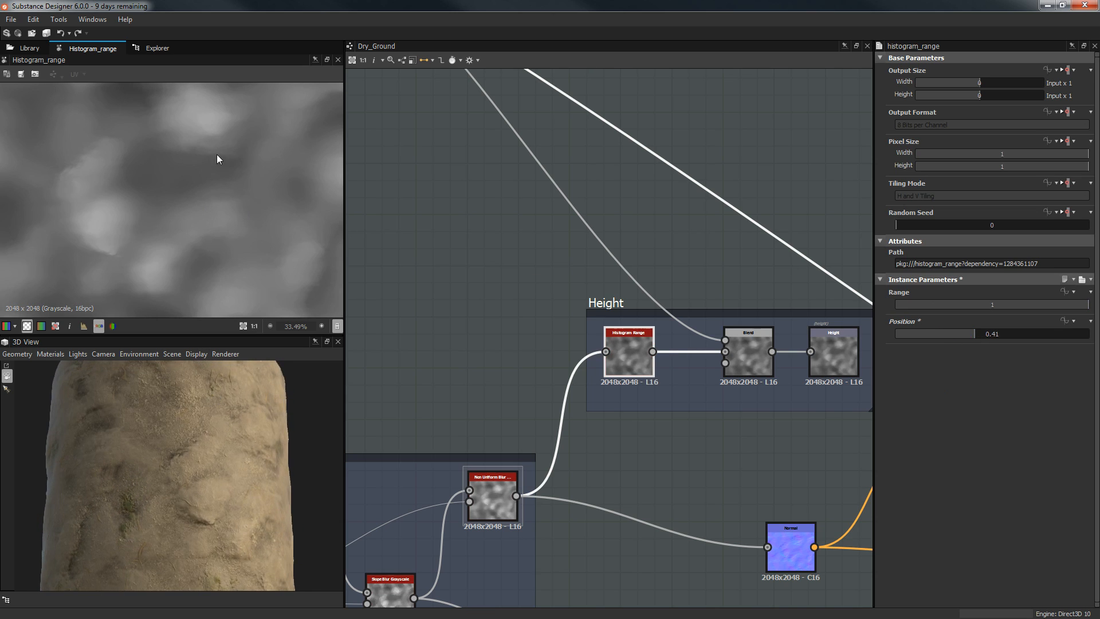
{"action": "scroll", "coordinate": [232, 159], "scroll_direction": "down", "scroll_amount": 3}
{"action": "scroll", "coordinate": [745, 331], "scroll_direction": "up", "scroll_amount": 2}
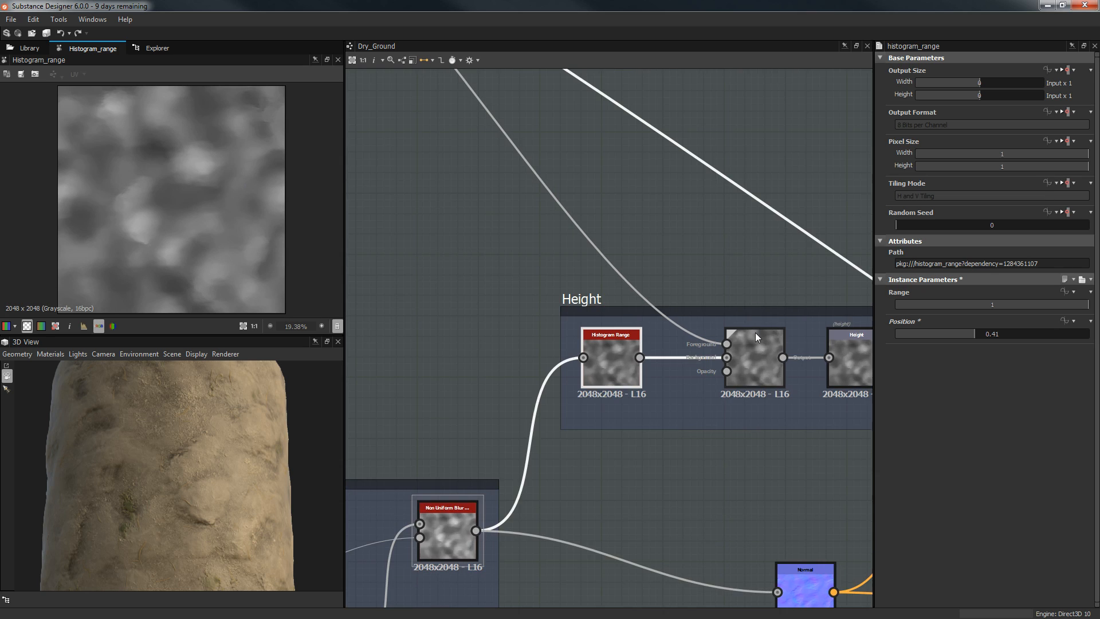
{"action": "mouse_move", "coordinate": [939, 335]}
{"action": "left_mouse_down"}
{"action": "mouse_move", "coordinate": [922, 334]}
{"action": "mouse_move", "coordinate": [934, 333]}
{"action": "left_mouse_up"}
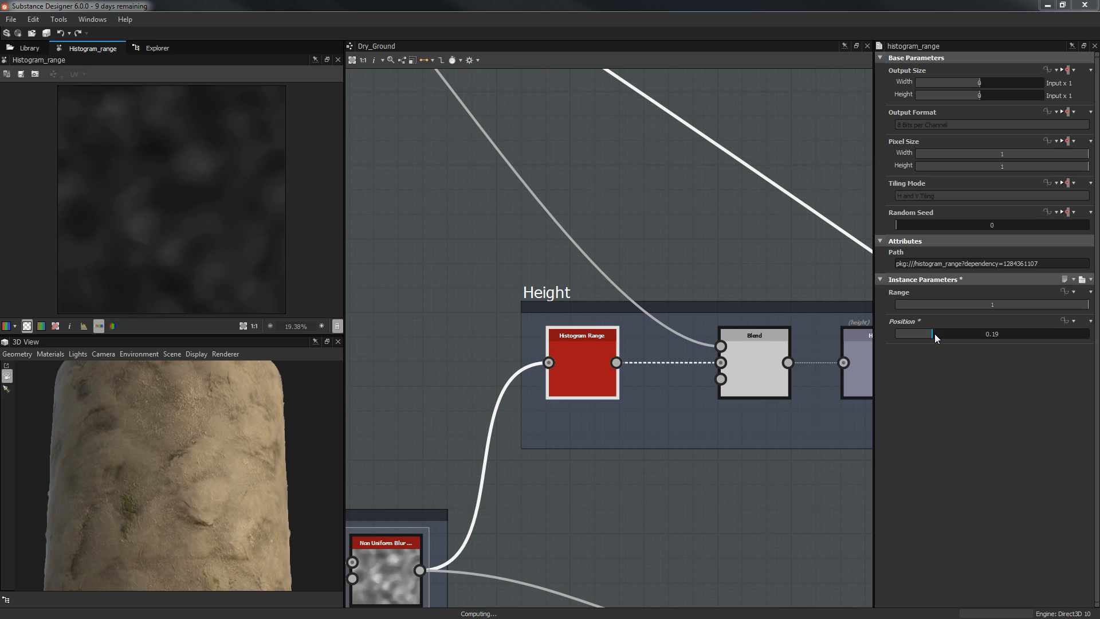
Set the Opacity of the Height group's Blend node to 0.5 and examine the branches on the 3D surface up close.
{"action": "middle_click_drag", "start_coordinate": [735, 349], "coordinate": [581, 322]}
{"action": "double_click", "coordinate": [594, 342]}
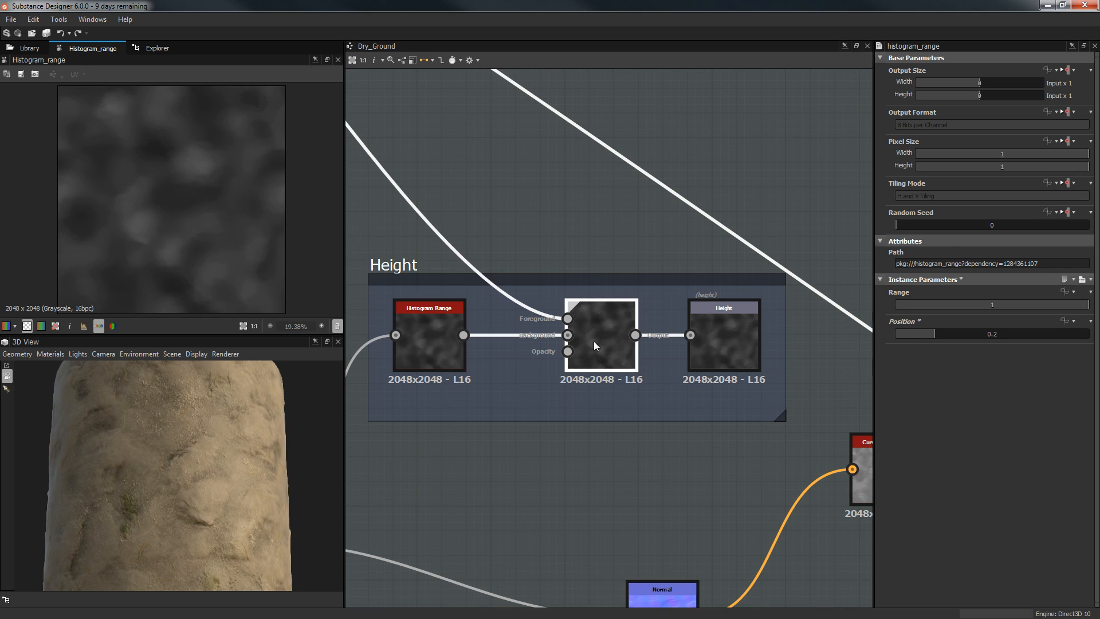
{"action": "scroll", "coordinate": [112, 134], "scroll_direction": "up", "scroll_amount": 3}
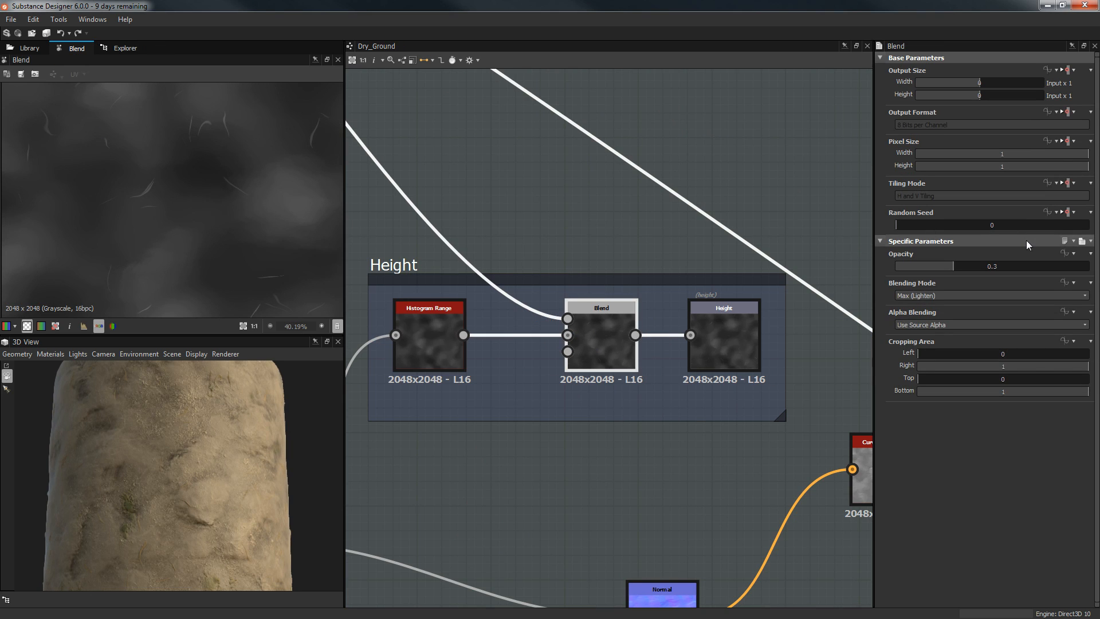
{"action": "left_click", "coordinate": [993, 269]}
{"action": "scroll", "coordinate": [171, 452], "scroll_direction": "up", "scroll_amount": 5}
{"action": "mouse_move", "coordinate": [203, 465]}
{"action": "left_mouse_down"}
{"action": "mouse_move", "coordinate": [164, 461]}
{"action": "mouse_move", "coordinate": [174, 452]}
{"action": "mouse_move", "coordinate": [135, 521]}
{"action": "mouse_move", "coordinate": [213, 515]}
{"action": "mouse_move", "coordinate": [238, 466]}
{"action": "mouse_move", "coordinate": [200, 437]}
{"action": "mouse_move", "coordinate": [193, 463]}
{"action": "left_mouse_up"}
{"action": "left_click_drag", "start_coordinate": [188, 544], "coordinate": [186, 471]}
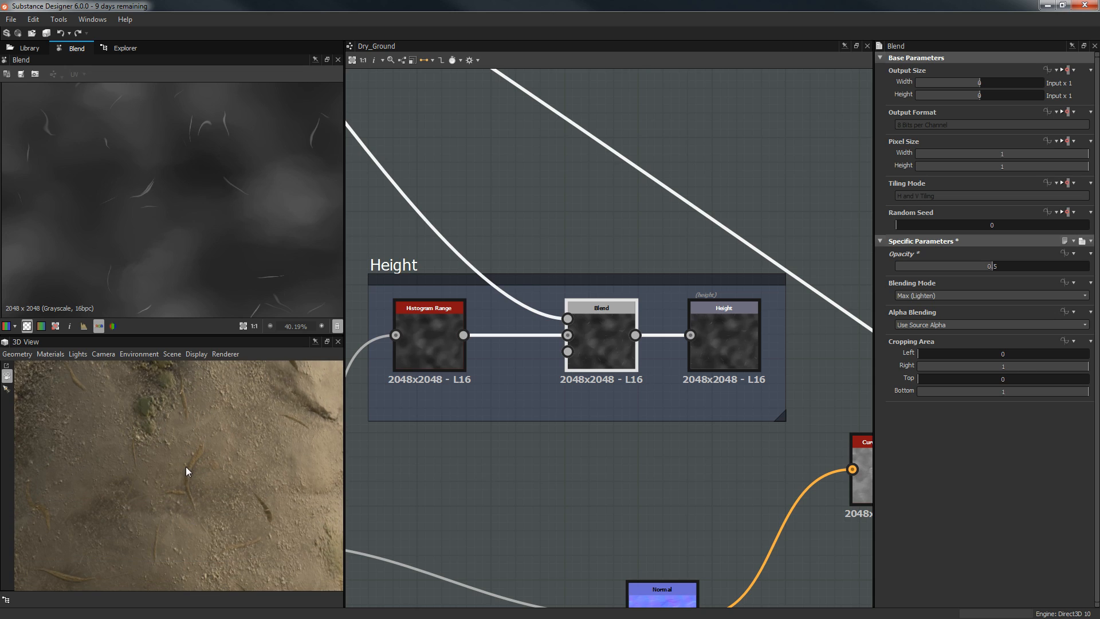
{"action": "left_click_drag", "start_coordinate": [91, 412], "coordinate": [201, 405]}
{"action": "left_click_drag", "start_coordinate": [203, 454], "coordinate": [251, 484]}
{"action": "left_click_drag", "start_coordinate": [174, 522], "coordinate": [216, 446]}
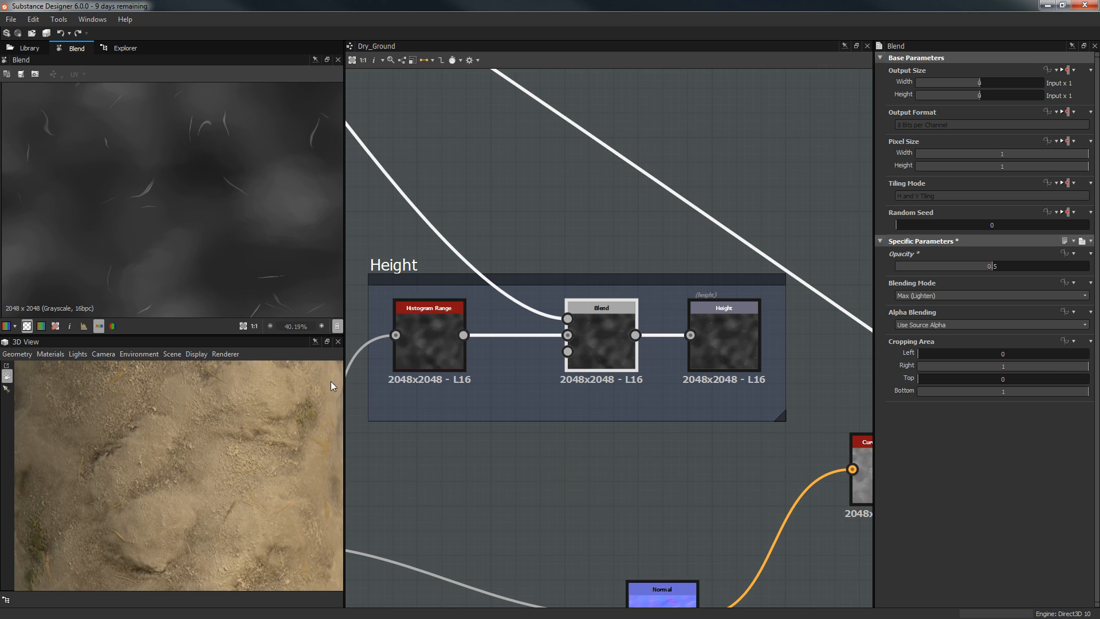
Display the Height output node with its attributes.
{"action": "middle_click_drag", "start_coordinate": [551, 190], "coordinate": [537, 228]}
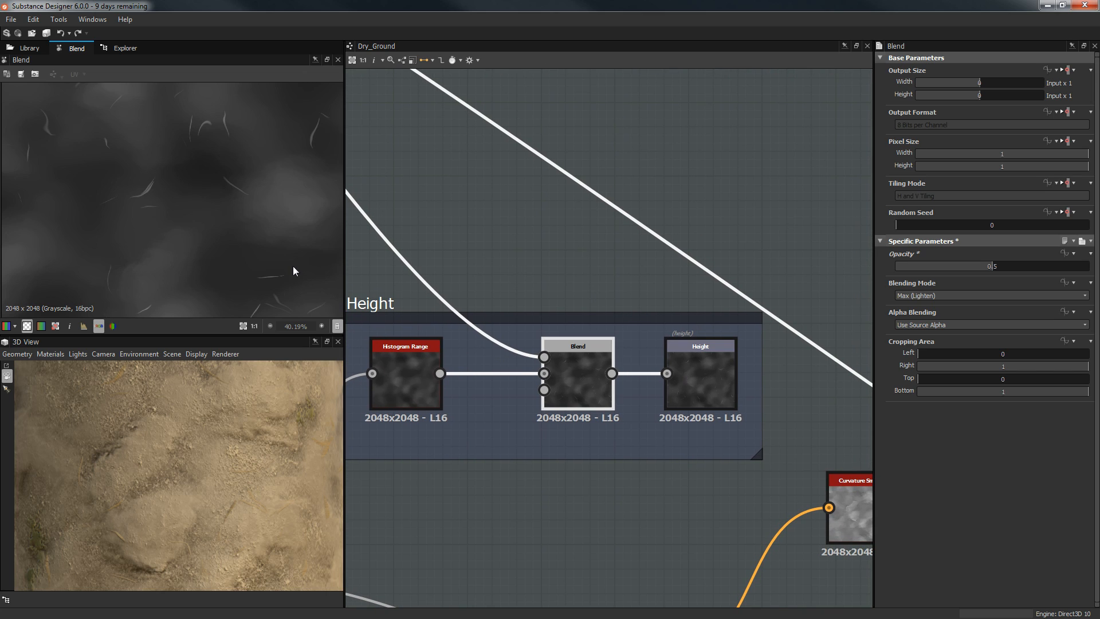
{"action": "scroll", "coordinate": [168, 210], "scroll_direction": "up", "scroll_amount": 2}
{"action": "double_click", "coordinate": [677, 380]}
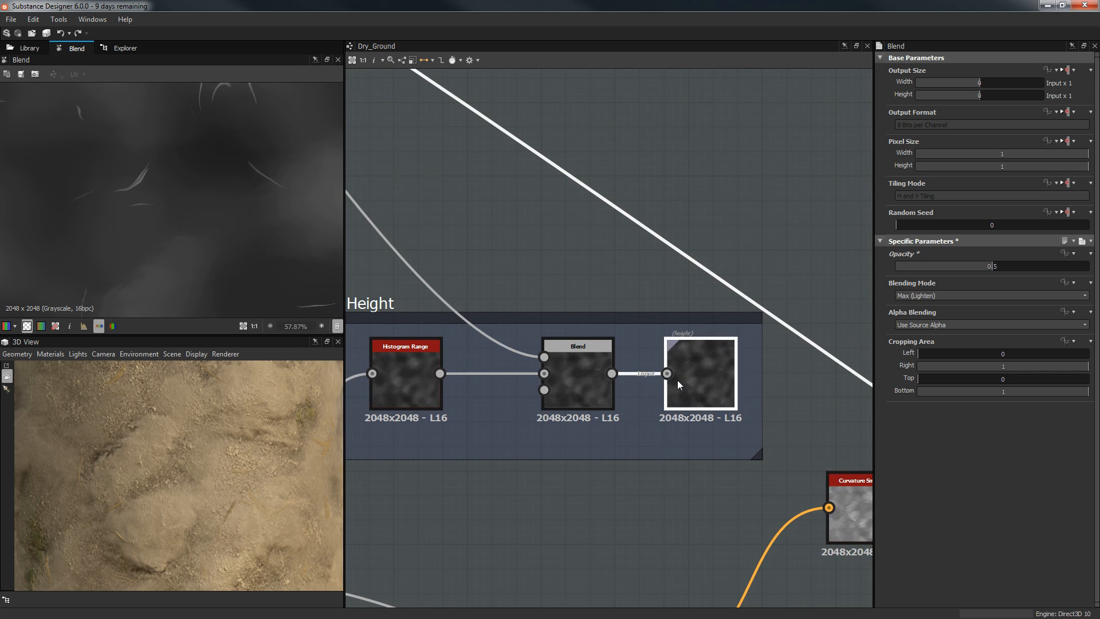
Display the Shape node at the start of the Branches group with its parameters.
{"action": "middle_click_drag", "start_coordinate": [545, 194], "coordinate": [768, 273]}
{"action": "scroll", "coordinate": [769, 273], "scroll_direction": "down", "scroll_amount": 3}
{"action": "middle_click_drag", "start_coordinate": [491, 179], "coordinate": [891, 338]}
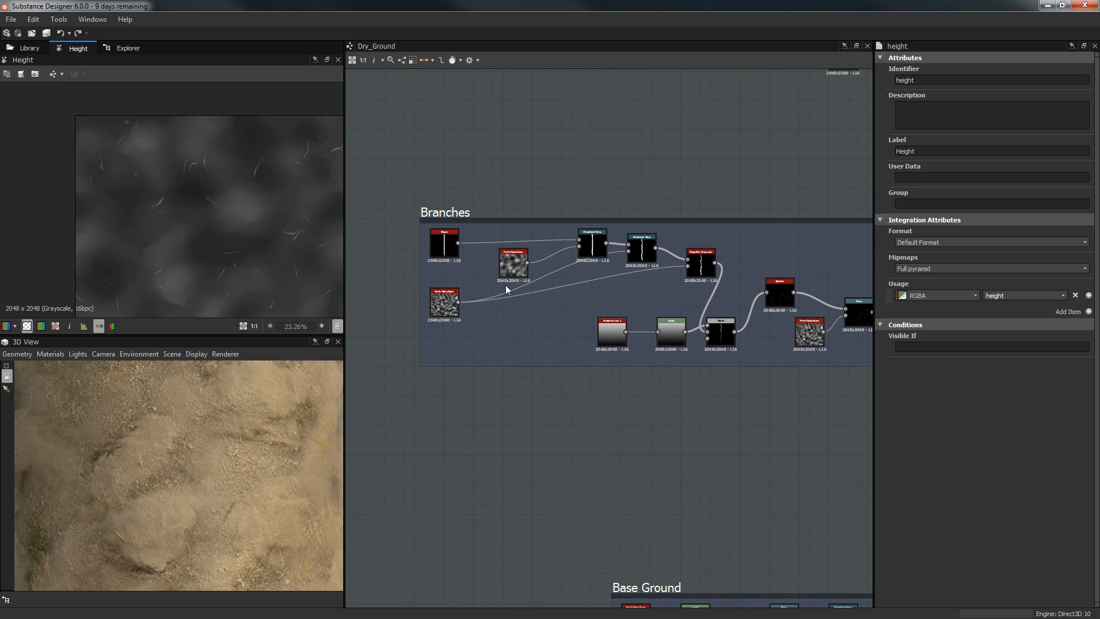
{"action": "scroll", "coordinate": [506, 290], "scroll_direction": "up", "scroll_amount": 2}
{"action": "middle_click_drag", "start_coordinate": [418, 253], "coordinate": [494, 266]}
{"action": "double_click", "coordinate": [490, 229]}
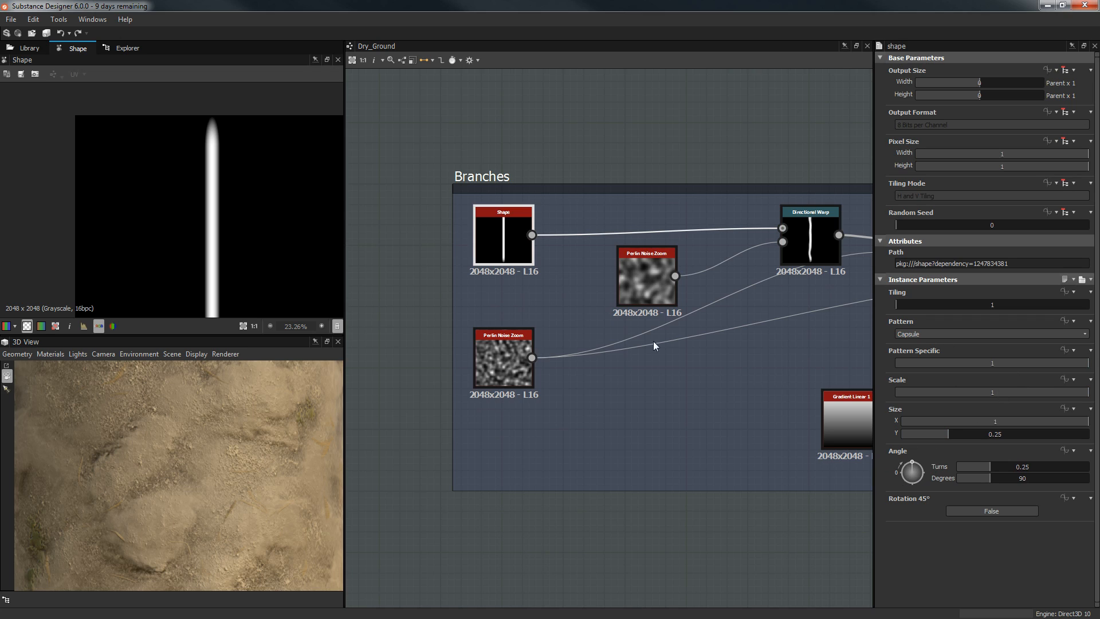
Examine the two Directional Warp nodes in the Branches group and the Perlin Noise Zoom nodes that drive them.
{"action": "middle_click_drag", "start_coordinate": [475, 327], "coordinate": [449, 297]}
{"action": "middle_click_drag", "start_coordinate": [630, 241], "coordinate": [523, 269]}
{"action": "left_click", "coordinate": [676, 246]}
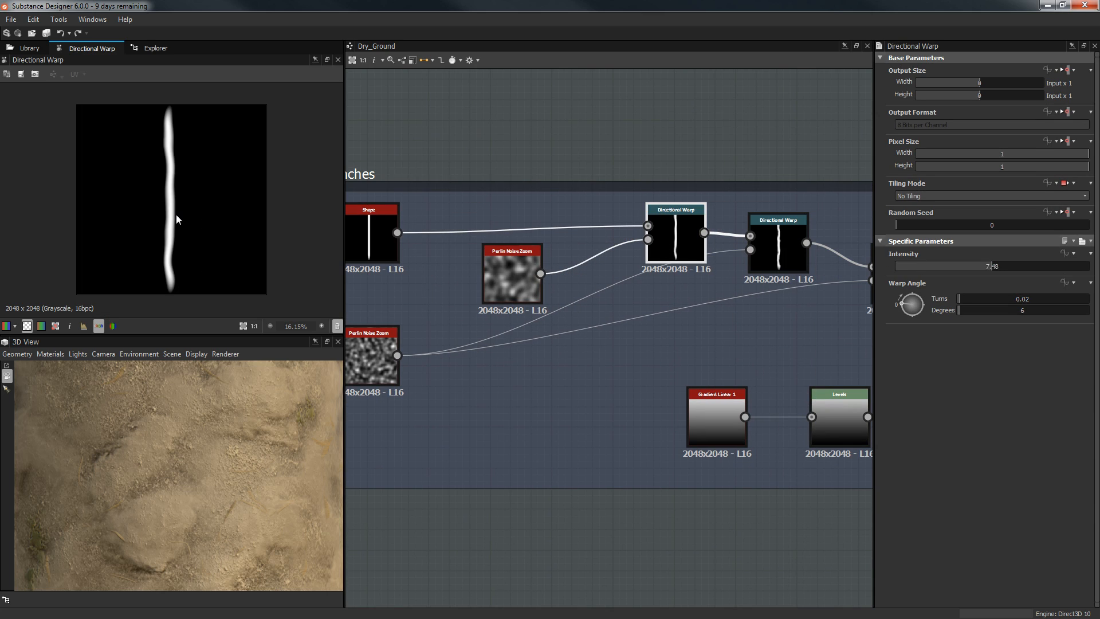
{"action": "left_click", "coordinate": [758, 230]}
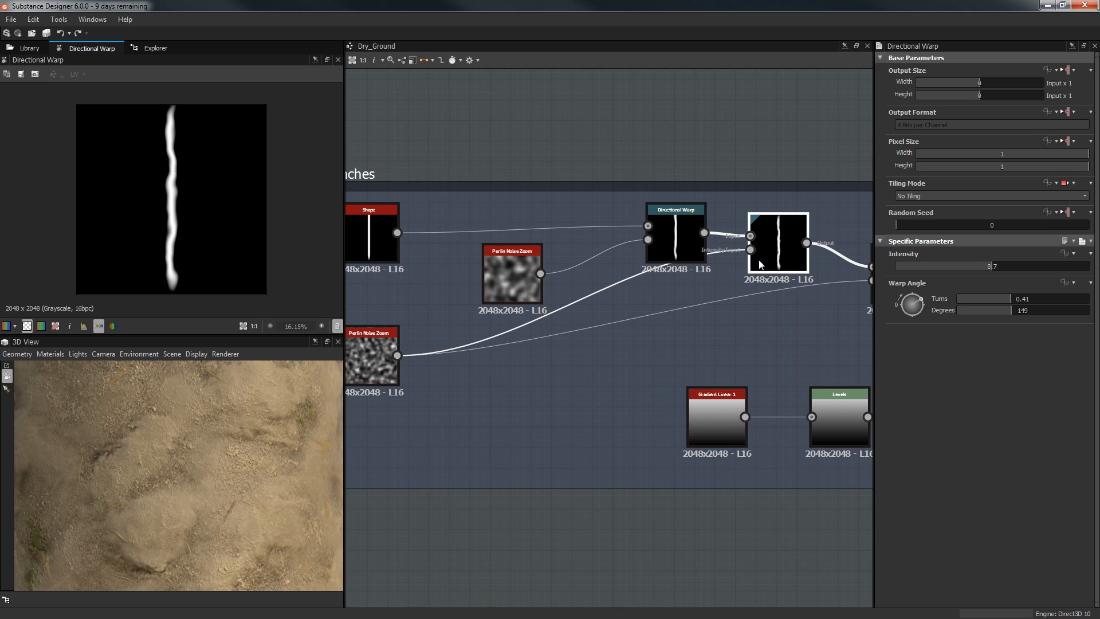
{"action": "left_click", "coordinate": [488, 288]}
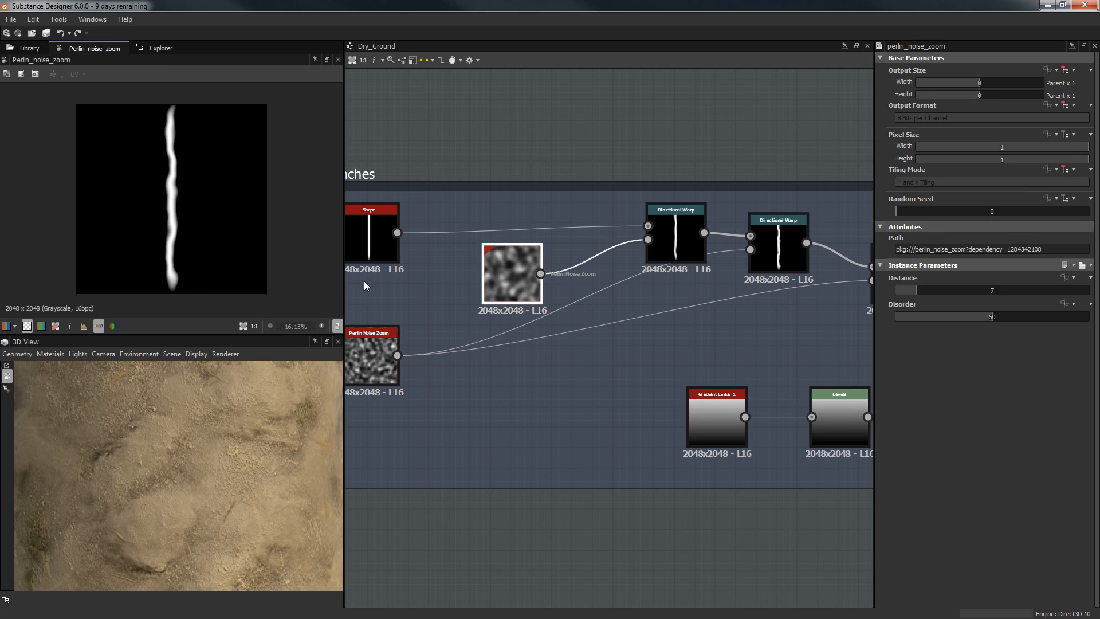
{"action": "double_click", "coordinate": [386, 351]}
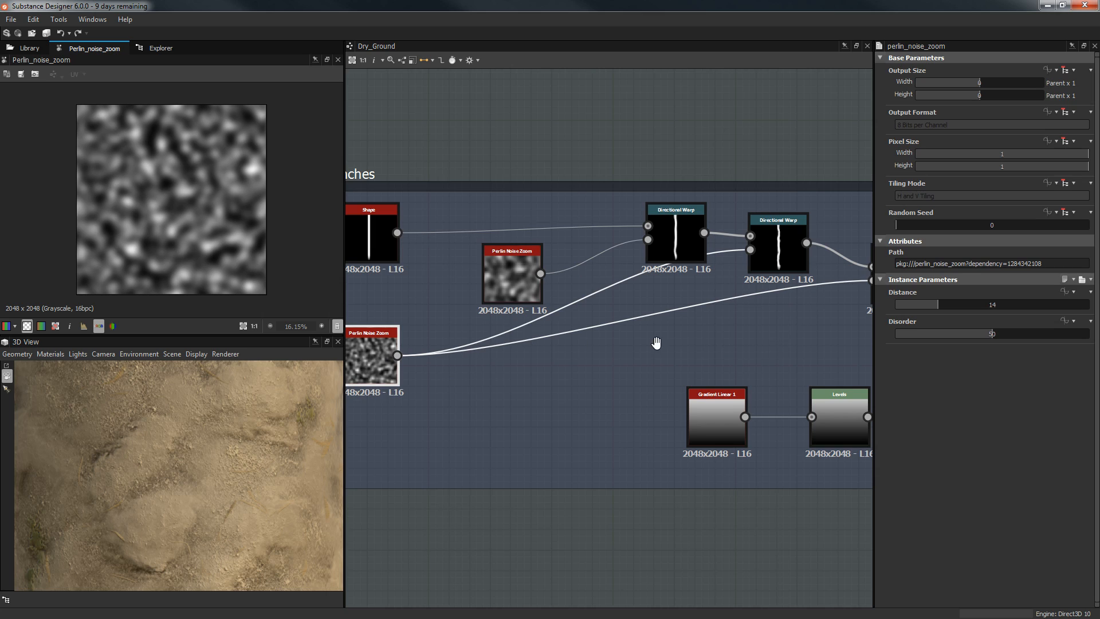
Display the Slope Blur Grayscale node of the Branches group and examine the branch shape and its parameters.
{"action": "middle_click_drag", "start_coordinate": [655, 344], "coordinate": [437, 343]}
{"action": "left_click", "coordinate": [681, 261]}
{"action": "double_click", "coordinate": [682, 263]}
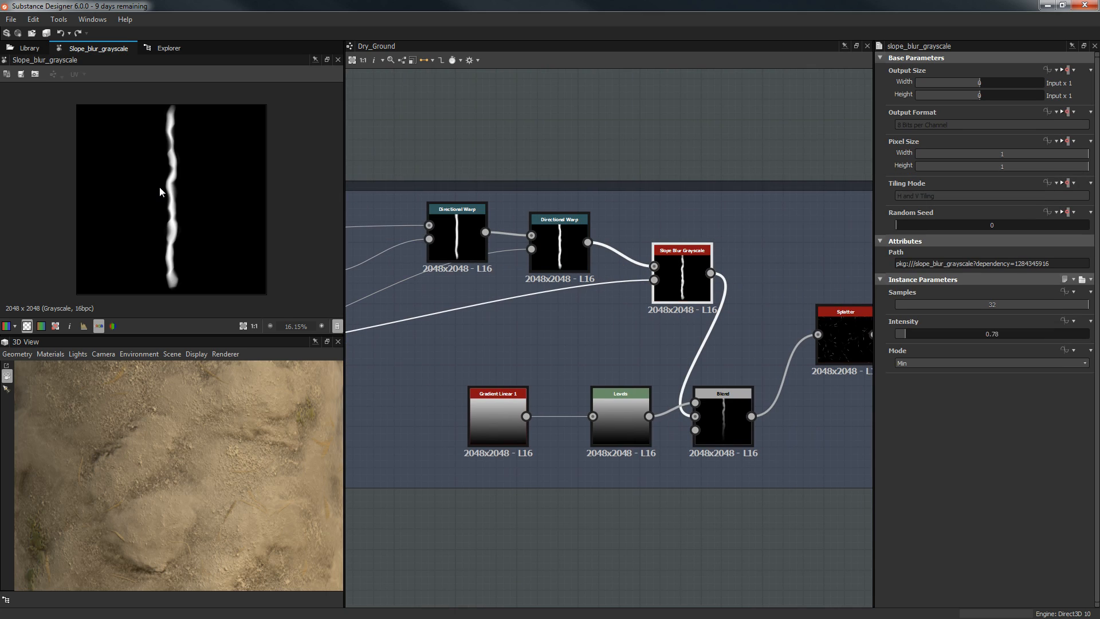
{"action": "scroll", "coordinate": [180, 133], "scroll_direction": "up", "scroll_amount": 1}
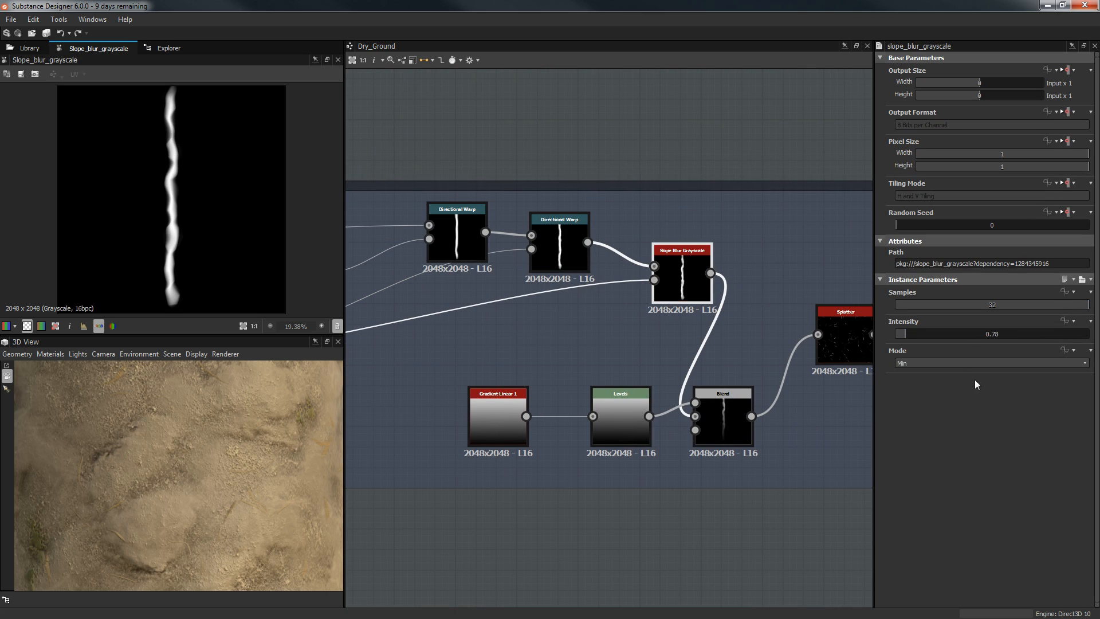
Display the Branches group's Blend node and examine how the branch fades along its length.
{"action": "middle_click_drag", "start_coordinate": [560, 408], "coordinate": [597, 353]}
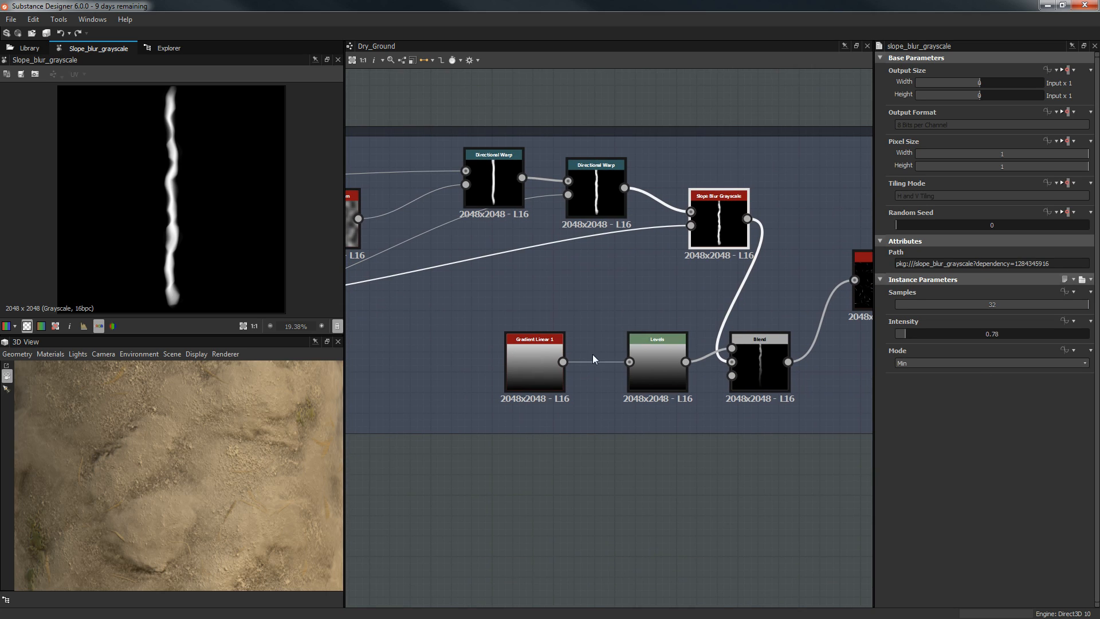
{"action": "double_click", "coordinate": [768, 351]}
{"action": "scroll", "coordinate": [191, 136], "scroll_direction": "up", "scroll_amount": 1}
{"action": "middle_click_drag", "start_coordinate": [191, 136], "coordinate": [229, 147]}
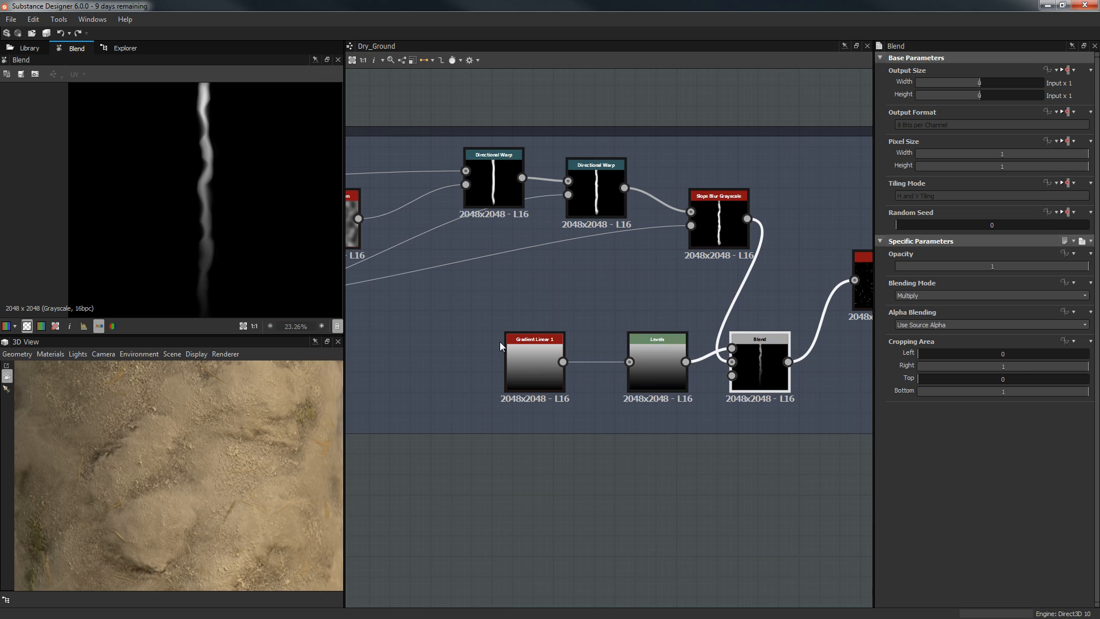
Display the Levels node between Gradient Linear 1 and the Blend node with its histogram.
{"action": "middle_click_drag", "start_coordinate": [753, 352], "coordinate": [569, 360]}
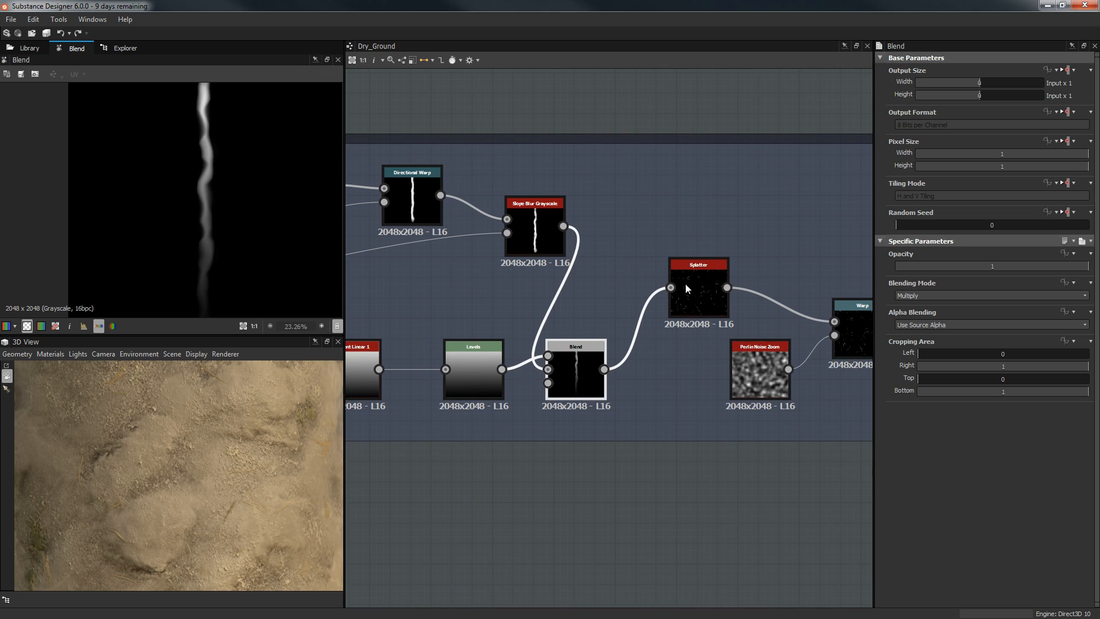
{"action": "left_click", "coordinate": [713, 265]}
{"action": "double_click", "coordinate": [479, 367]}
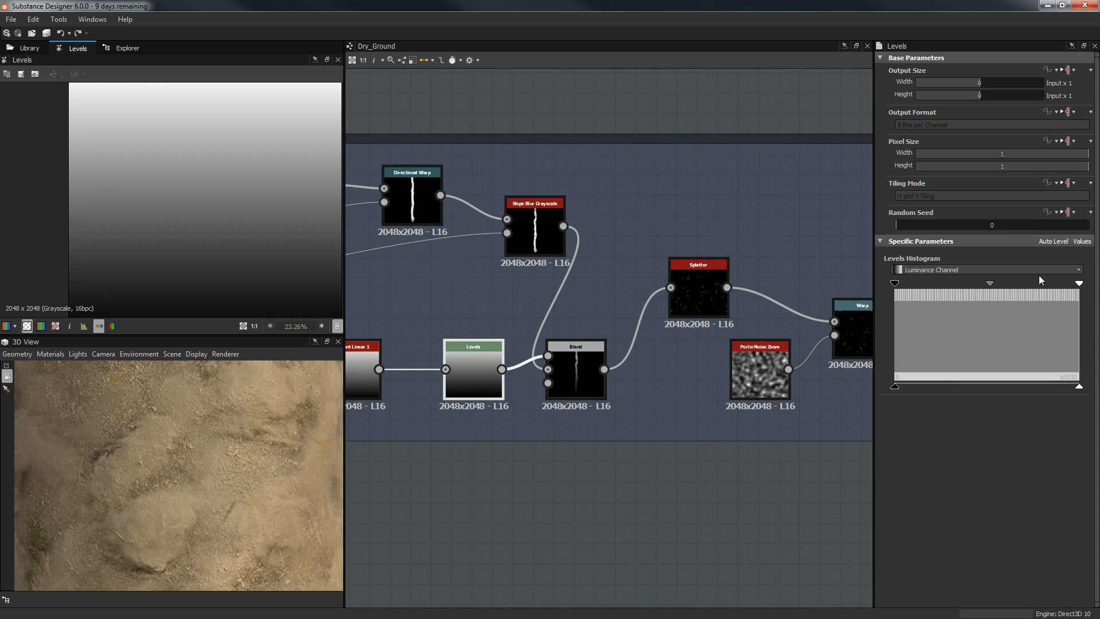
{"action": "middle_click_drag", "start_coordinate": [601, 302], "coordinate": [681, 302]}
{"action": "double_click", "coordinate": [442, 360]}
{"action": "double_click", "coordinate": [555, 360]}
Display the Splatter node and examine the scattered branches and its pattern parameters.
{"action": "middle_click_drag", "start_coordinate": [751, 331], "coordinate": [645, 339]}
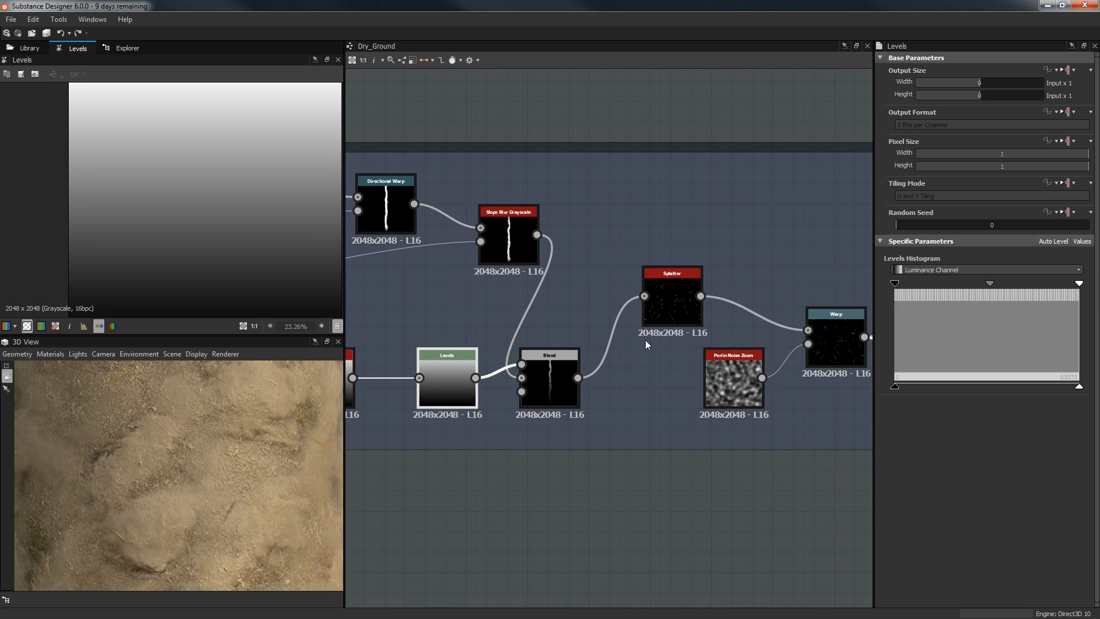
{"action": "left_click", "coordinate": [679, 302]}
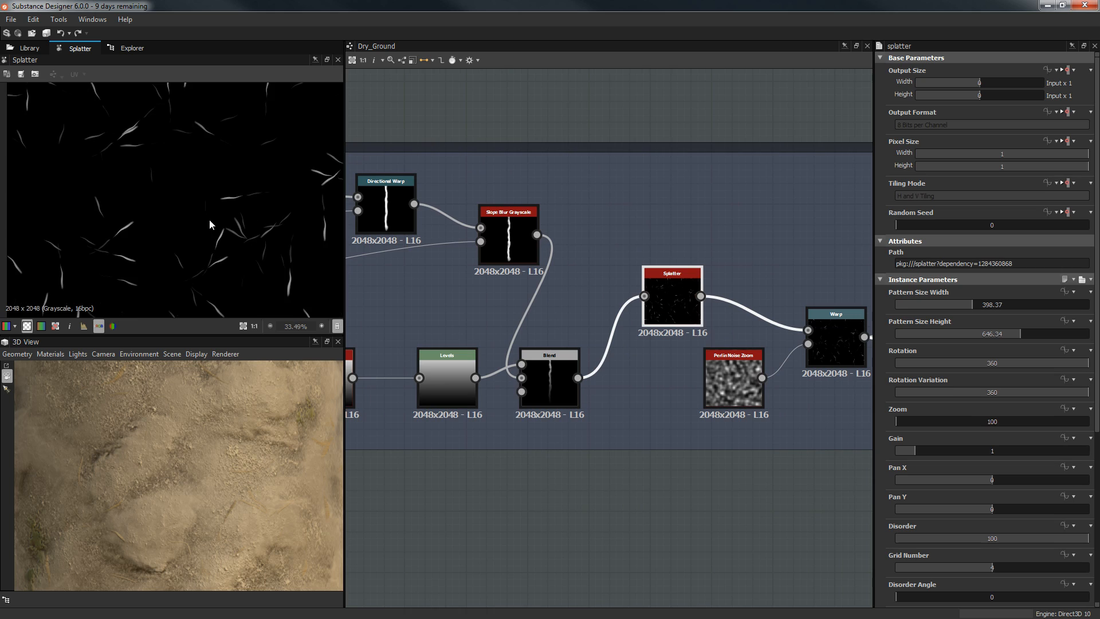
{"action": "middle_click_drag", "start_coordinate": [833, 312], "coordinate": [673, 302]}
{"action": "left_click", "coordinate": [673, 302]}
{"action": "middle_click_drag", "start_coordinate": [597, 234], "coordinate": [678, 209]}
{"action": "left_click", "coordinate": [643, 273]}
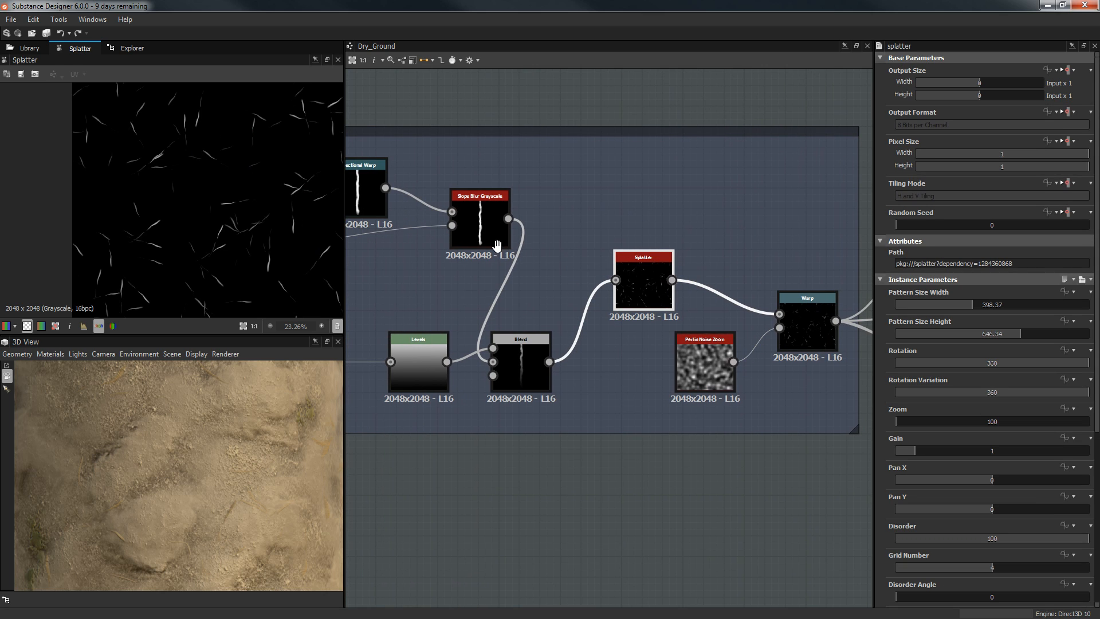
Open the Warp node at the end of the Branches group and follow its output connections.
{"action": "middle_click_drag", "start_coordinate": [494, 241], "coordinate": [451, 241]}
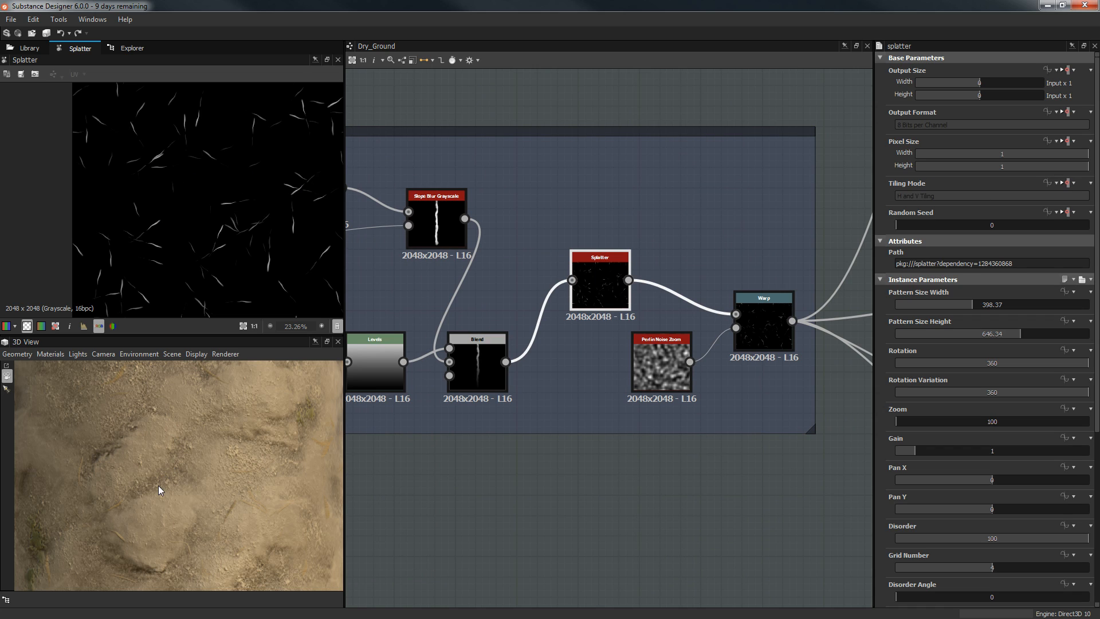
{"action": "scroll", "coordinate": [625, 167], "scroll_direction": "down", "scroll_amount": 1}
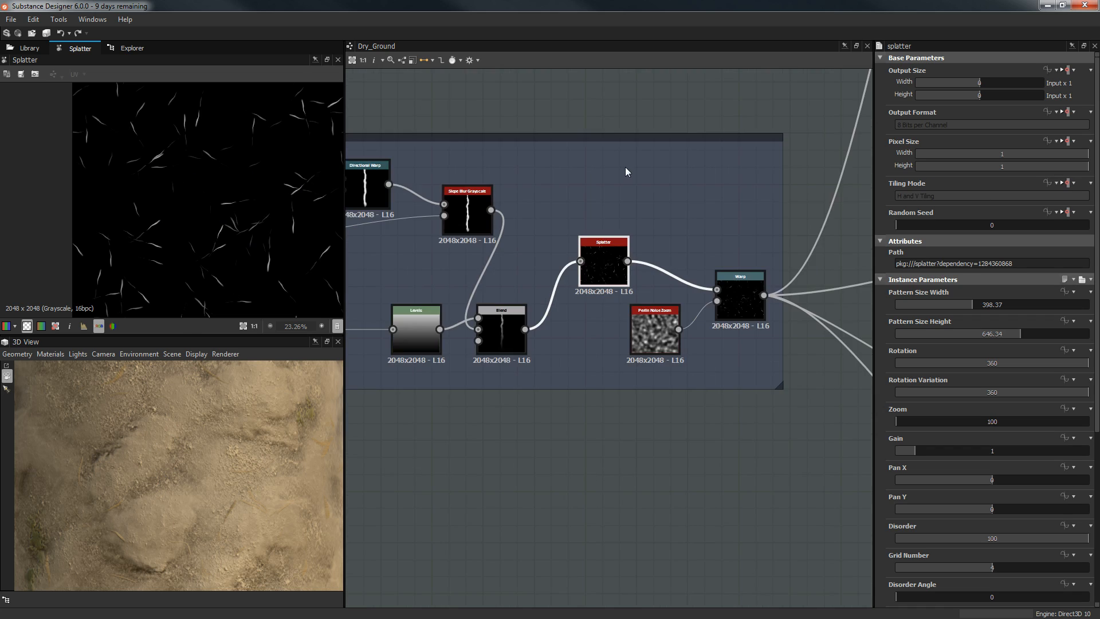
{"action": "scroll", "coordinate": [481, 289], "scroll_direction": "down", "scroll_amount": 2}
{"action": "middle_click_drag", "start_coordinate": [738, 232], "coordinate": [570, 308]}
{"action": "left_click", "coordinate": [495, 370]}
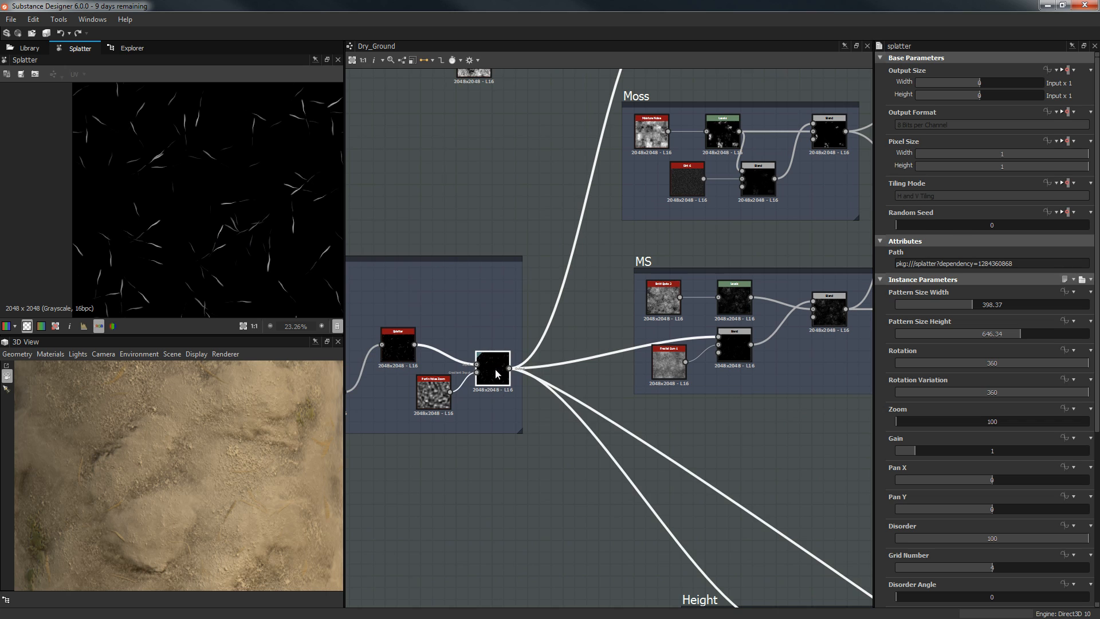
Follow the Warp node's output to the MS group and display the Fractal Sum 1 node.
{"action": "middle_click_drag", "start_coordinate": [557, 390], "coordinate": [503, 181]}
{"action": "scroll", "coordinate": [503, 181], "scroll_direction": "down", "scroll_amount": 2}
{"action": "middle_click_drag", "start_coordinate": [741, 323], "coordinate": [765, 417]}
{"action": "middle_click_drag", "start_coordinate": [434, 205], "coordinate": [526, 250]}
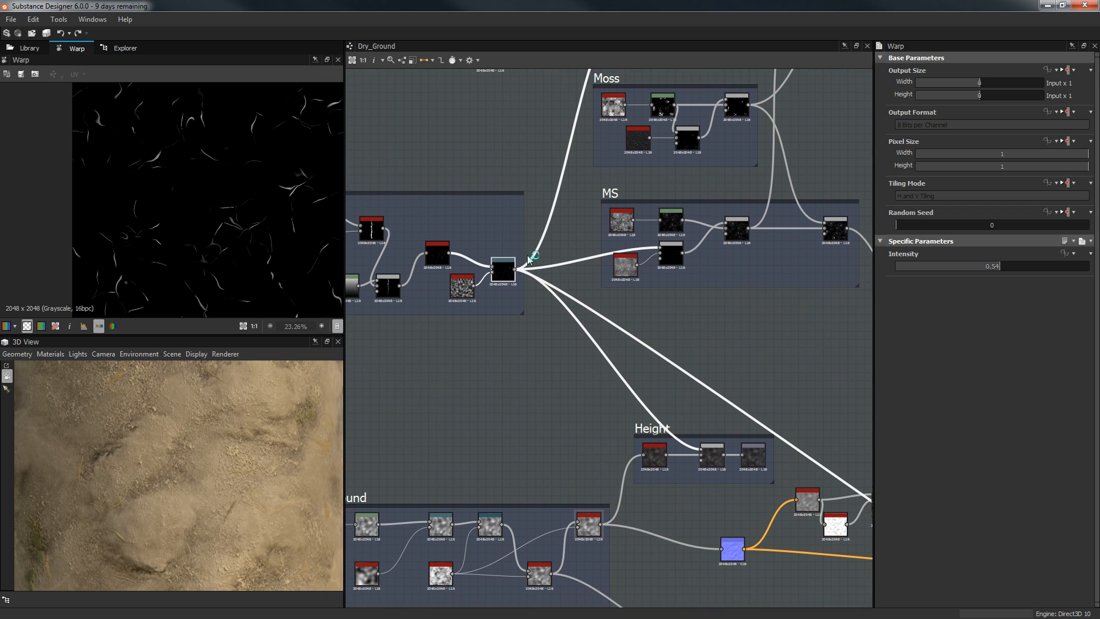
{"action": "middle_click_drag", "start_coordinate": [670, 340], "coordinate": [669, 394]}
{"action": "scroll", "coordinate": [657, 317], "scroll_direction": "up", "scroll_amount": 5}
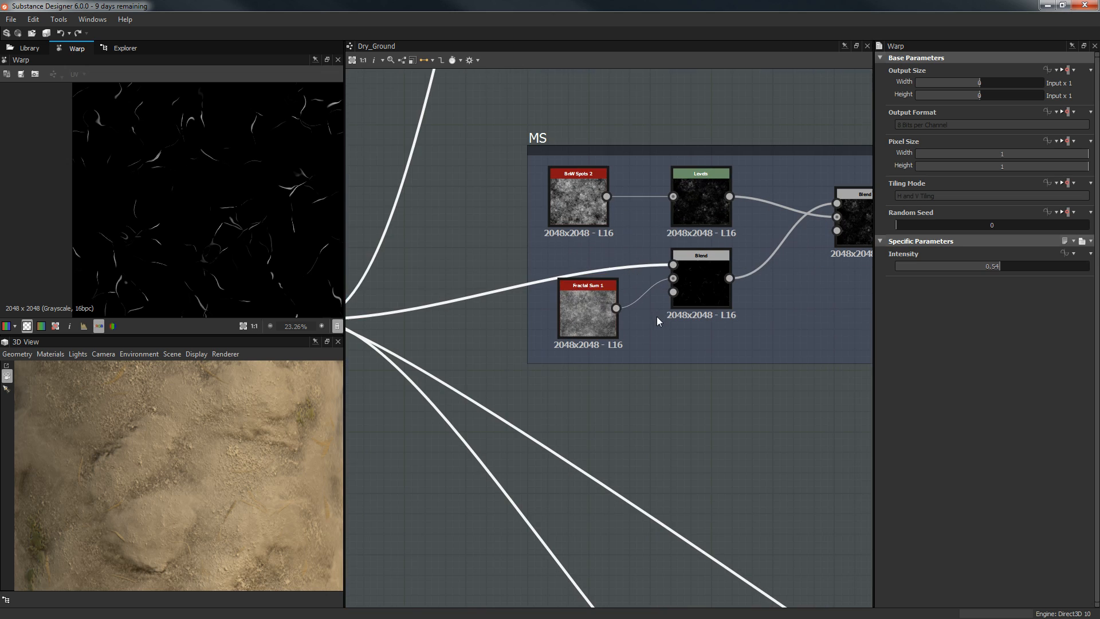
{"action": "double_click", "coordinate": [601, 306]}
Display the MS group's Blend node that multiplies the branches with Fractal Sum 1, and examine the branches up close.
{"action": "double_click", "coordinate": [700, 268]}
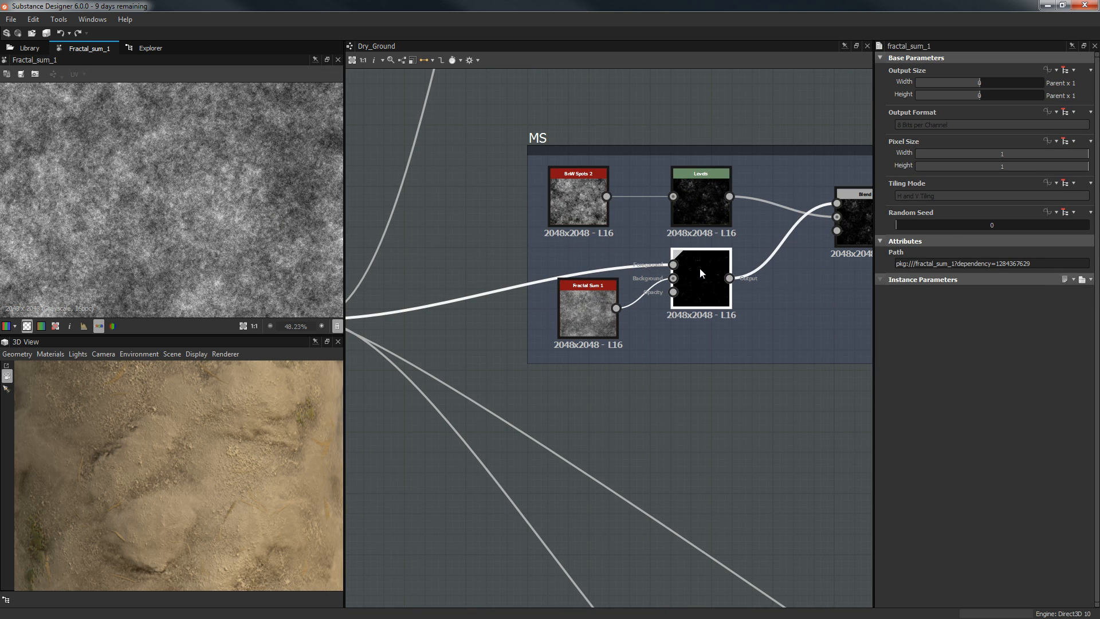
{"action": "scroll", "coordinate": [616, 333], "scroll_direction": "up", "scroll_amount": 4}
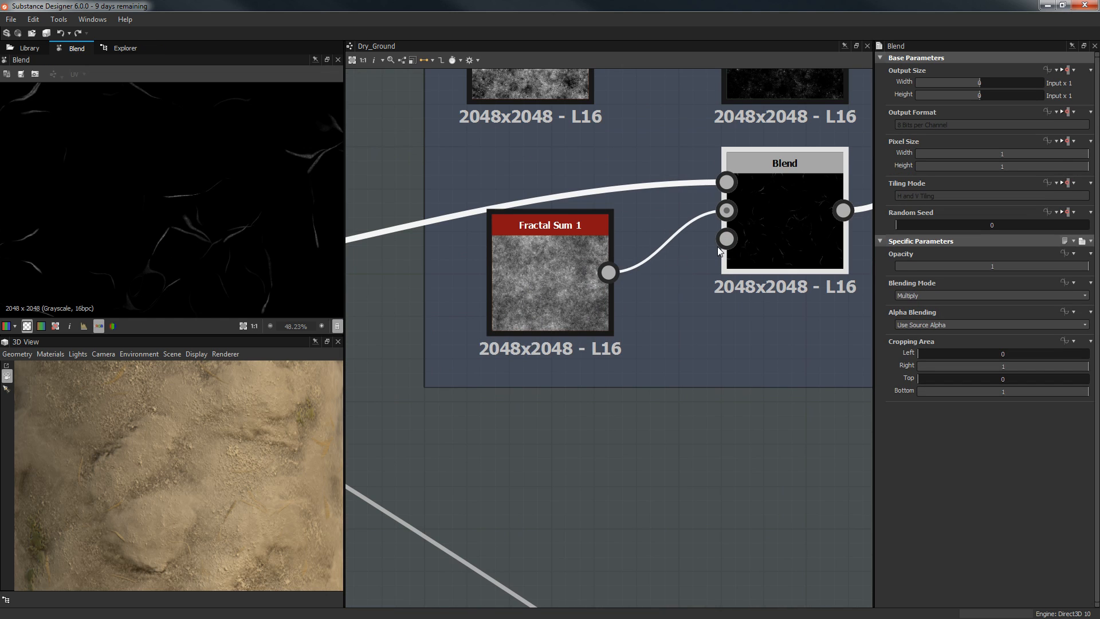
{"action": "scroll", "coordinate": [195, 225], "scroll_direction": "up", "scroll_amount": 6}
{"action": "scroll", "coordinate": [194, 226], "scroll_direction": "up", "scroll_amount": 3}
{"action": "middle_click_drag", "start_coordinate": [138, 207], "coordinate": [153, 190]}
Display the Branches group's Warp node and compare its branches with the ground in the 3D view.
{"action": "scroll", "coordinate": [184, 213], "scroll_direction": "down", "scroll_amount": 1}
{"action": "middle_click_drag", "start_coordinate": [803, 224], "coordinate": [901, 228]}
{"action": "scroll", "coordinate": [494, 226], "scroll_direction": "down", "scroll_amount": 2}
{"action": "middle_click_drag", "start_coordinate": [494, 227], "coordinate": [965, 224]}
{"action": "double_click", "coordinate": [617, 251]}
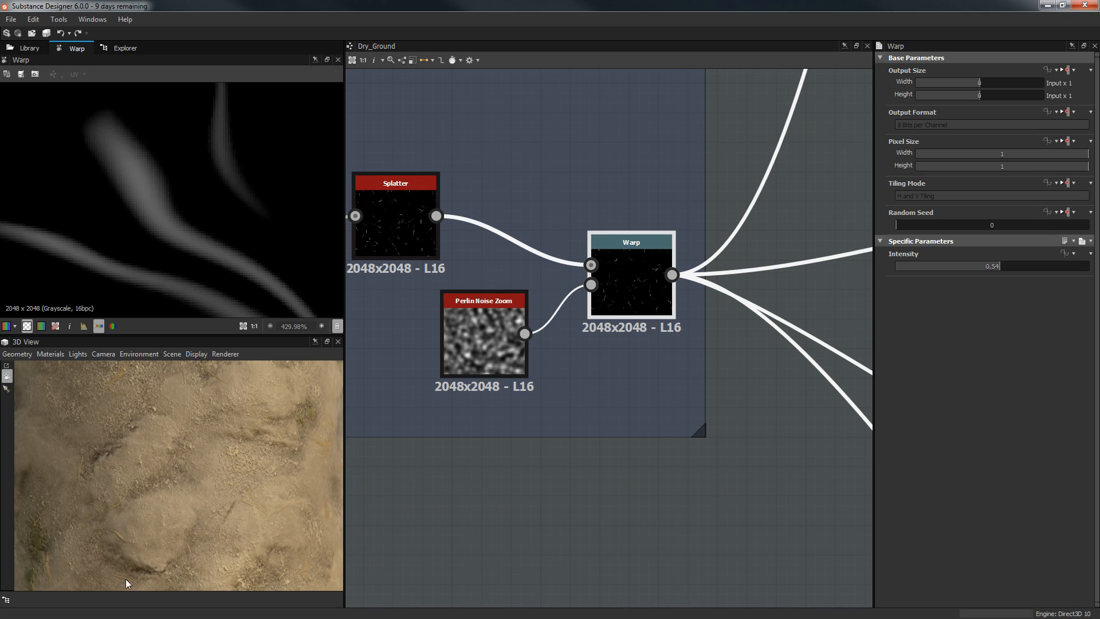
{"action": "scroll", "coordinate": [126, 547], "scroll_direction": "up", "scroll_amount": 2}
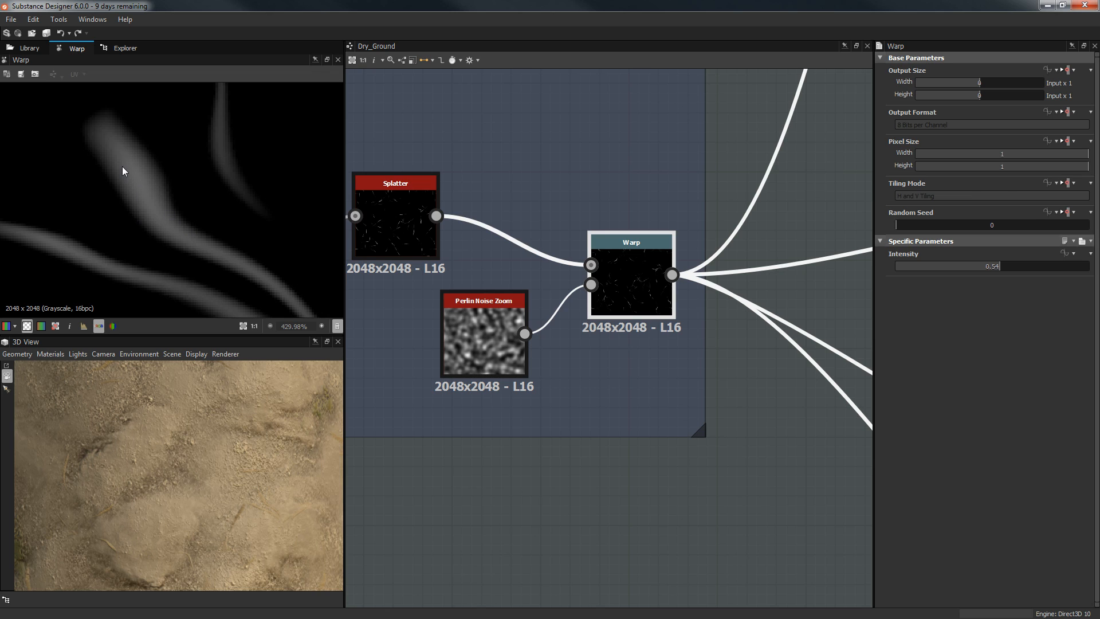
{"action": "scroll", "coordinate": [702, 238], "scroll_direction": "down", "scroll_amount": 1}
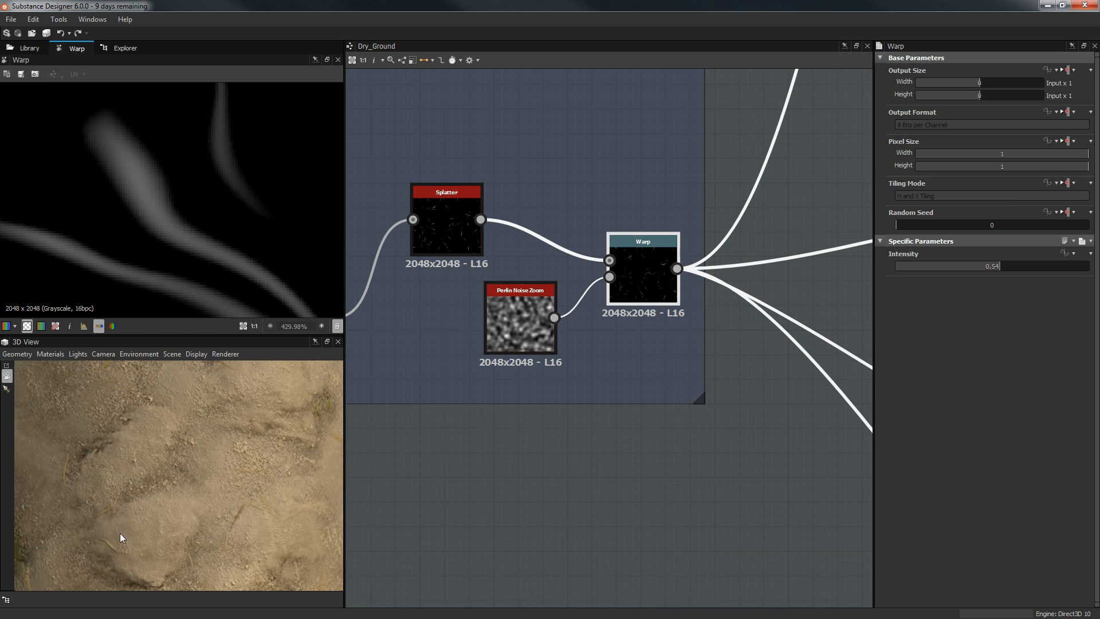
Try an opacity of 0.26 on the Blend node fed by Fractal Sum 1, and restore it to 1.
{"action": "middle_click_drag", "start_coordinate": [698, 276], "coordinate": [372, 338]}
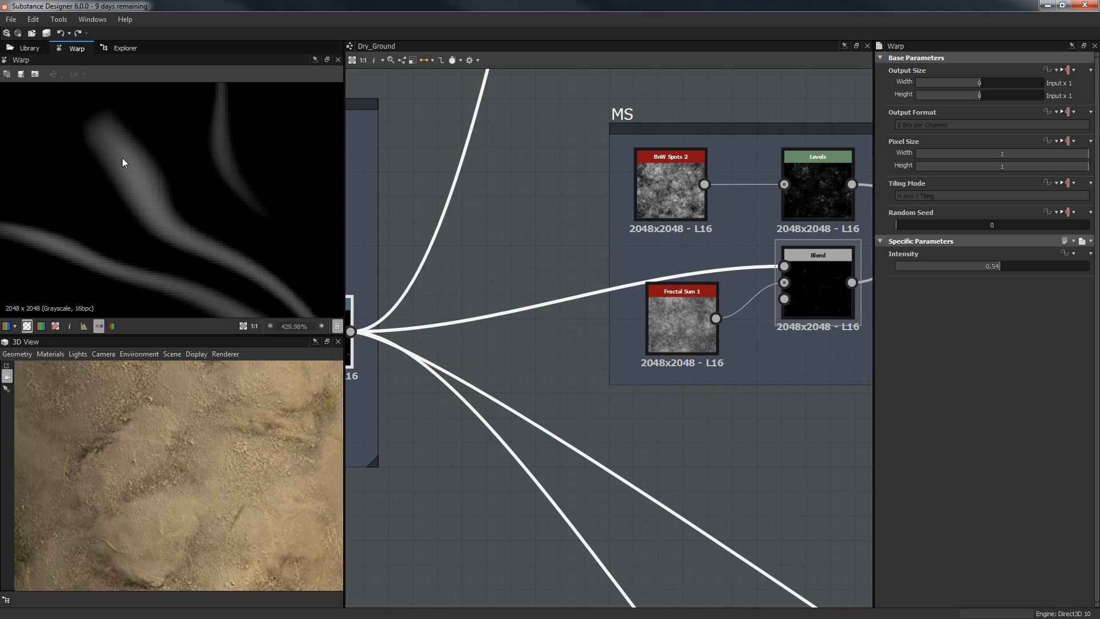
{"action": "middle_click_drag", "start_coordinate": [706, 231], "coordinate": [416, 240]}
{"action": "double_click", "coordinate": [527, 280]}
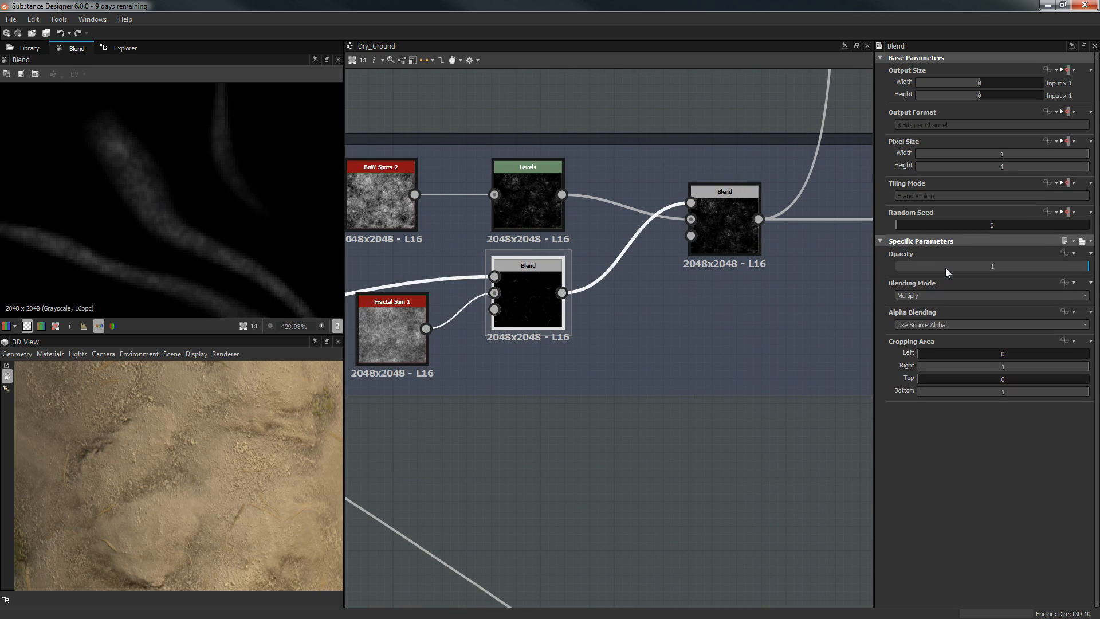
{"action": "left_click", "coordinate": [946, 267]}
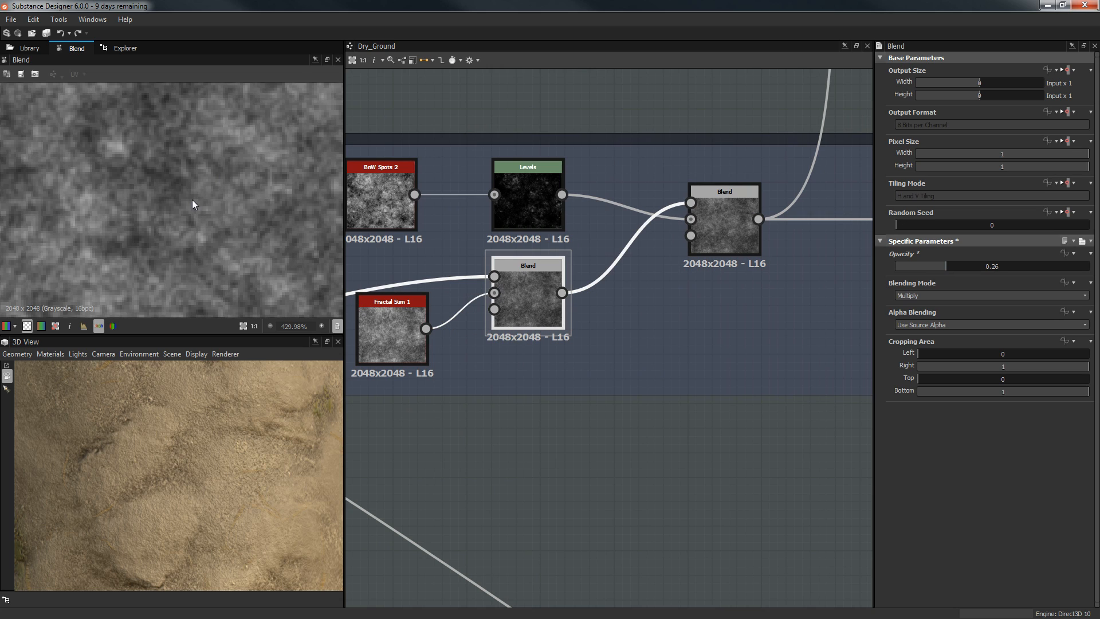
{"action": "left_click_drag", "start_coordinate": [960, 268], "coordinate": [1090, 267]}
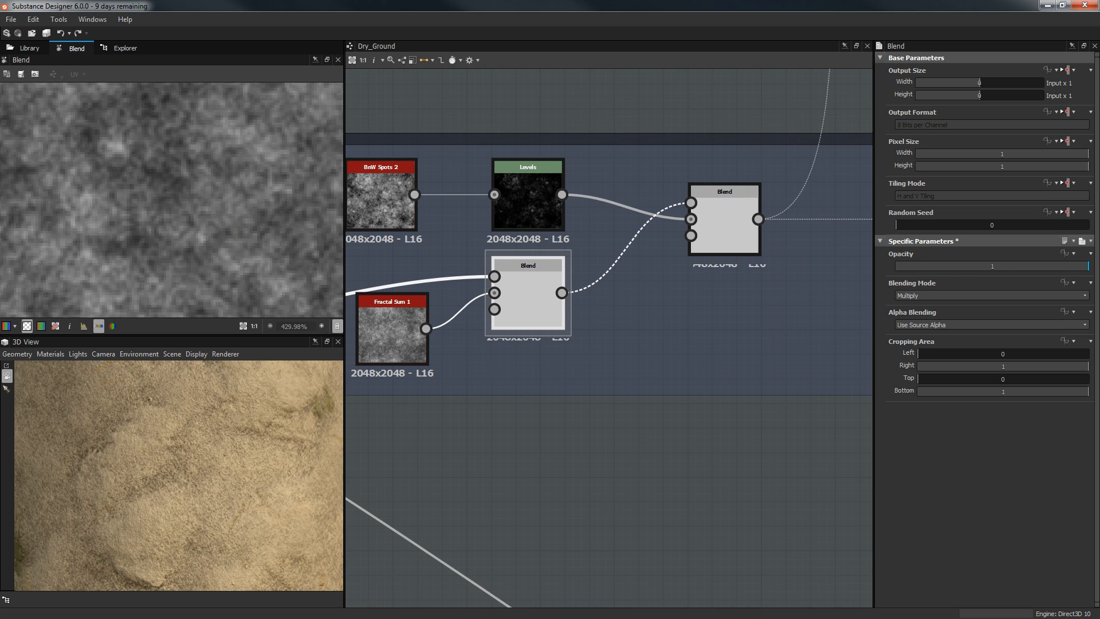
Select the MS group's first Max (Lighten) Blend node, and display BnW Spots 2 to examine its full spot pattern.
{"action": "double_click", "coordinate": [725, 236]}
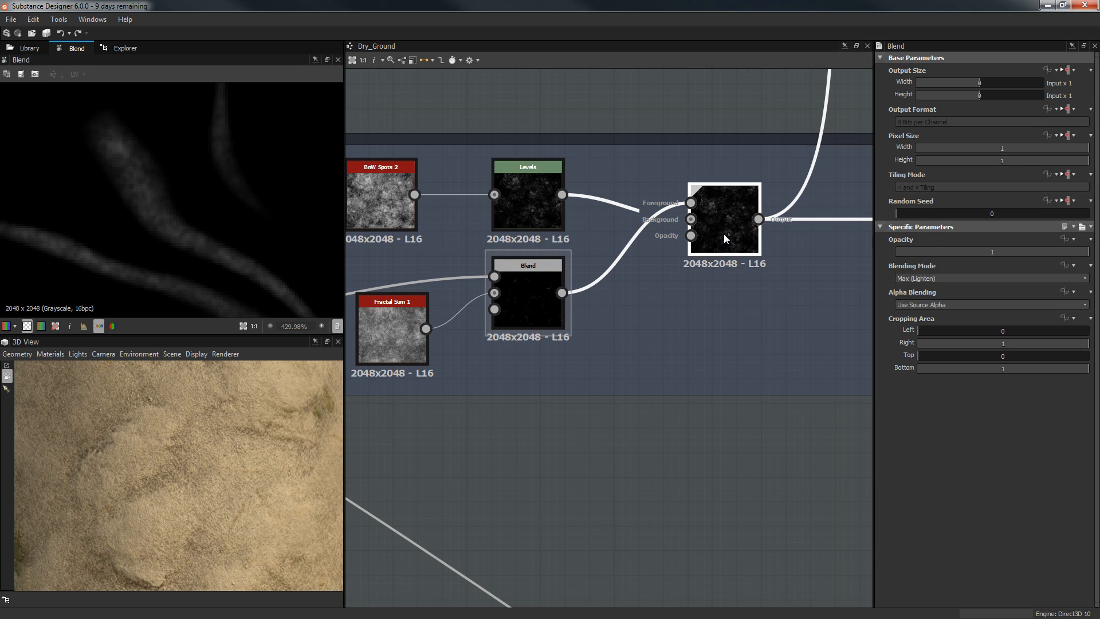
{"action": "scroll", "coordinate": [616, 130], "scroll_direction": "down", "scroll_amount": 1}
{"action": "middle_click_drag", "start_coordinate": [616, 130], "coordinate": [808, 165]}
{"action": "double_click", "coordinate": [596, 226]}
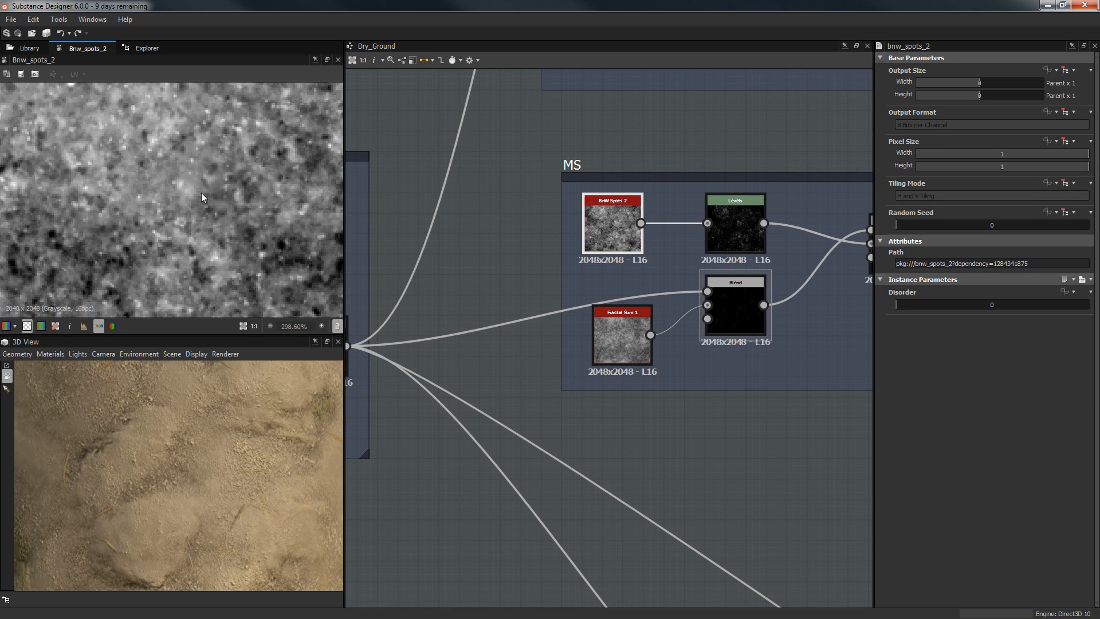
{"action": "scroll", "coordinate": [192, 201], "scroll_direction": "down", "scroll_amount": 8}
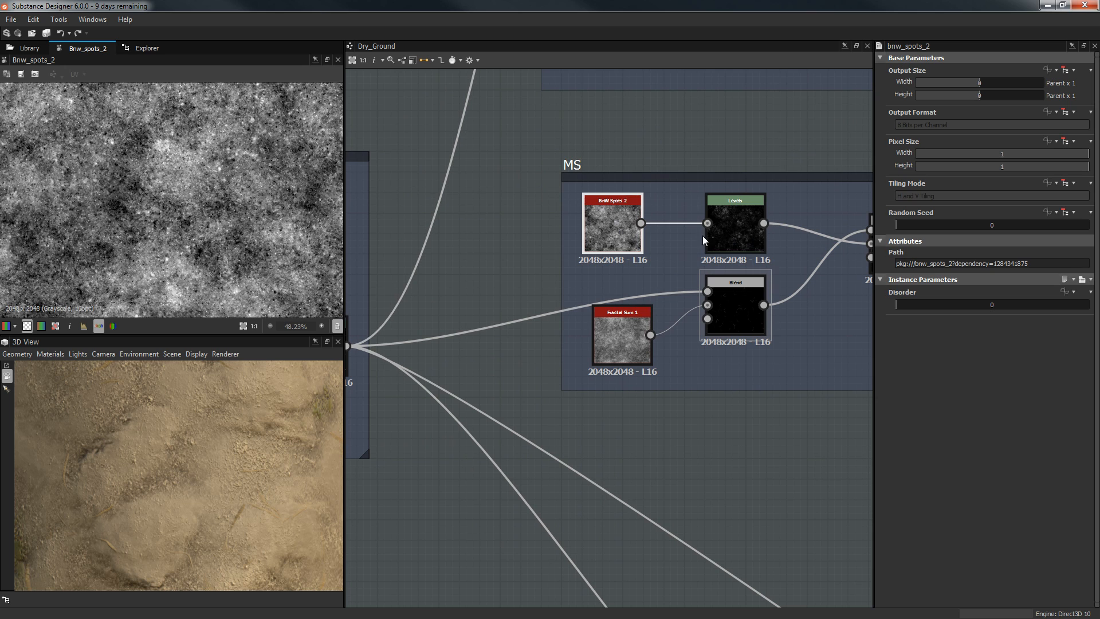
Display the Levels node after BnW Spots 2 and the Blend node that merges it with the branches.
{"action": "double_click", "coordinate": [708, 222]}
{"action": "scroll", "coordinate": [239, 208], "scroll_direction": "down", "scroll_amount": 4}
{"action": "middle_click_drag", "start_coordinate": [825, 213], "coordinate": [457, 211]}
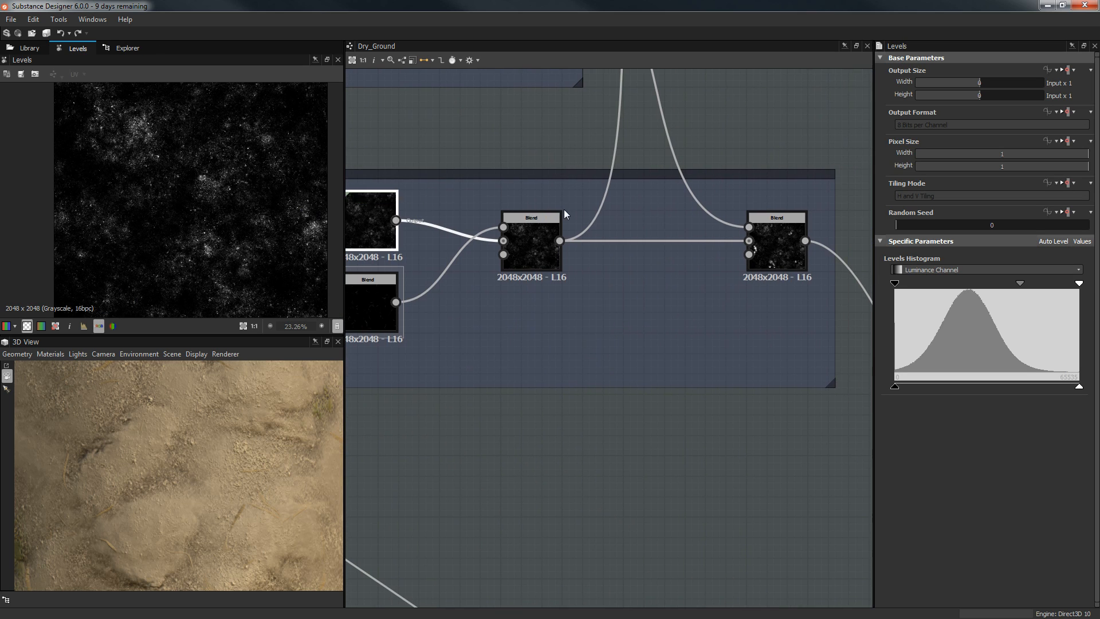
{"action": "double_click", "coordinate": [532, 240]}
{"action": "scroll", "coordinate": [190, 191], "scroll_direction": "up", "scroll_amount": 4}
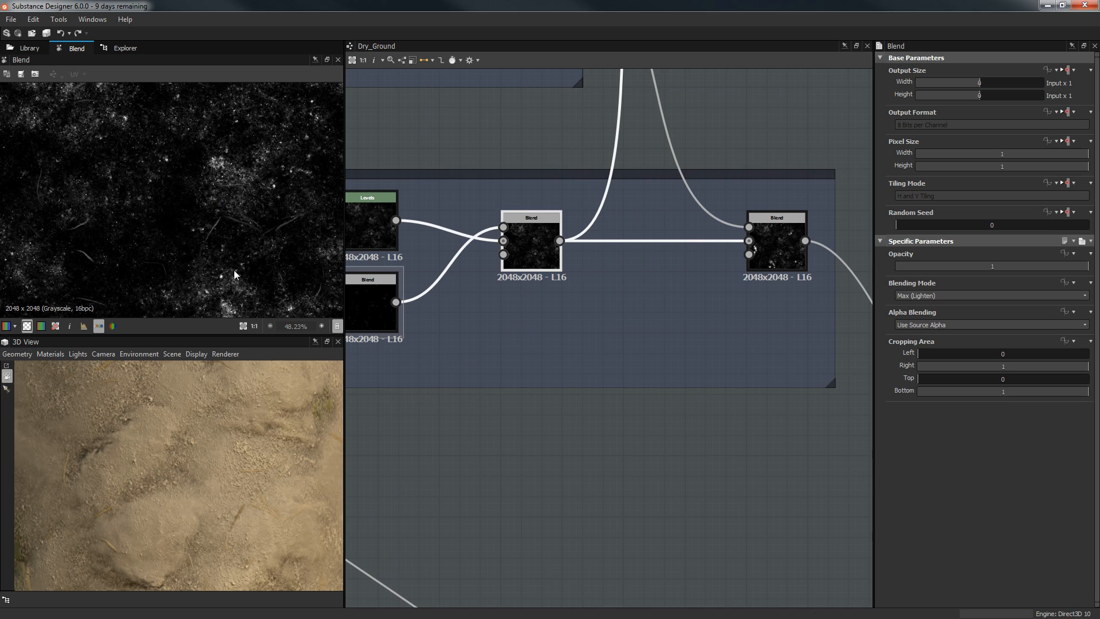
{"action": "middle_click_drag", "start_coordinate": [617, 201], "coordinate": [565, 247]}
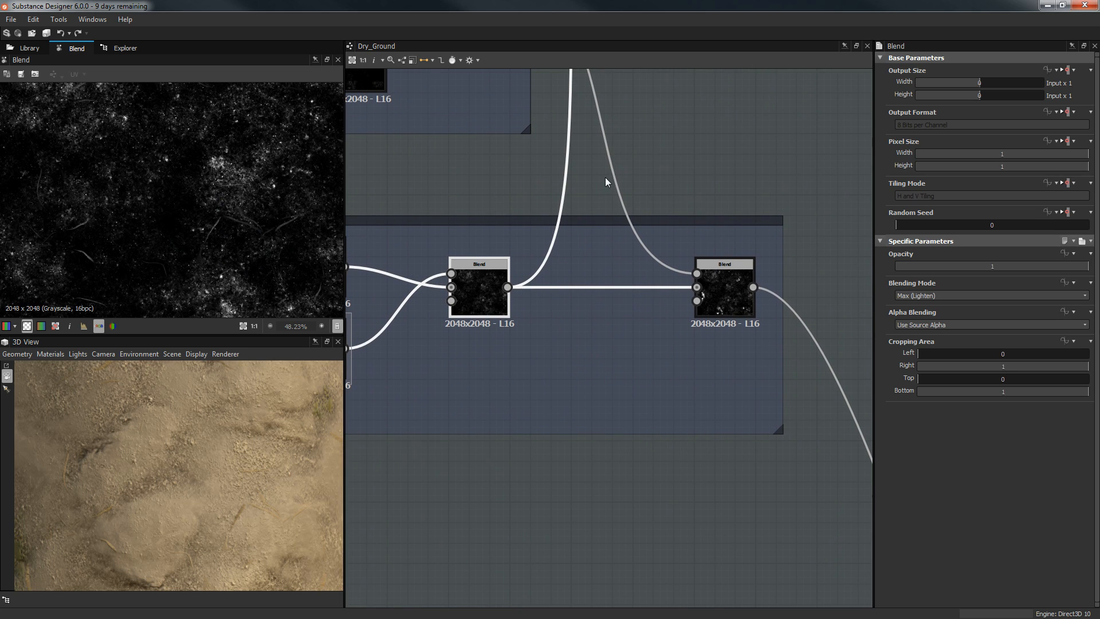
Display the MS group's last Blend node and follow its output to the Normal group.
{"action": "double_click", "coordinate": [741, 299]}
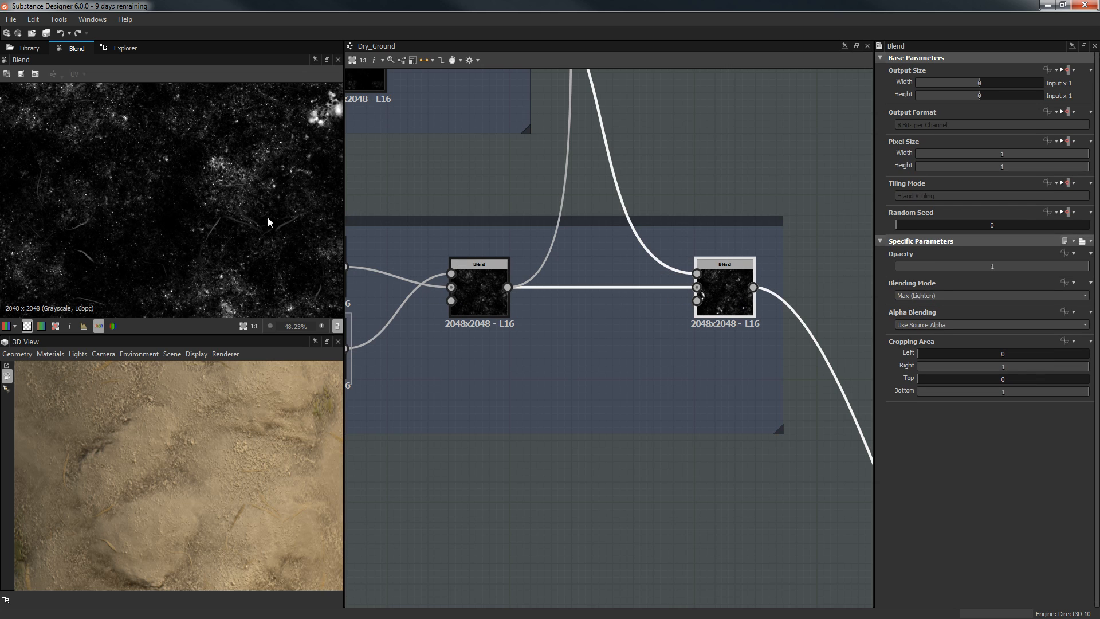
{"action": "scroll", "coordinate": [267, 218], "scroll_direction": "down", "scroll_amount": 4}
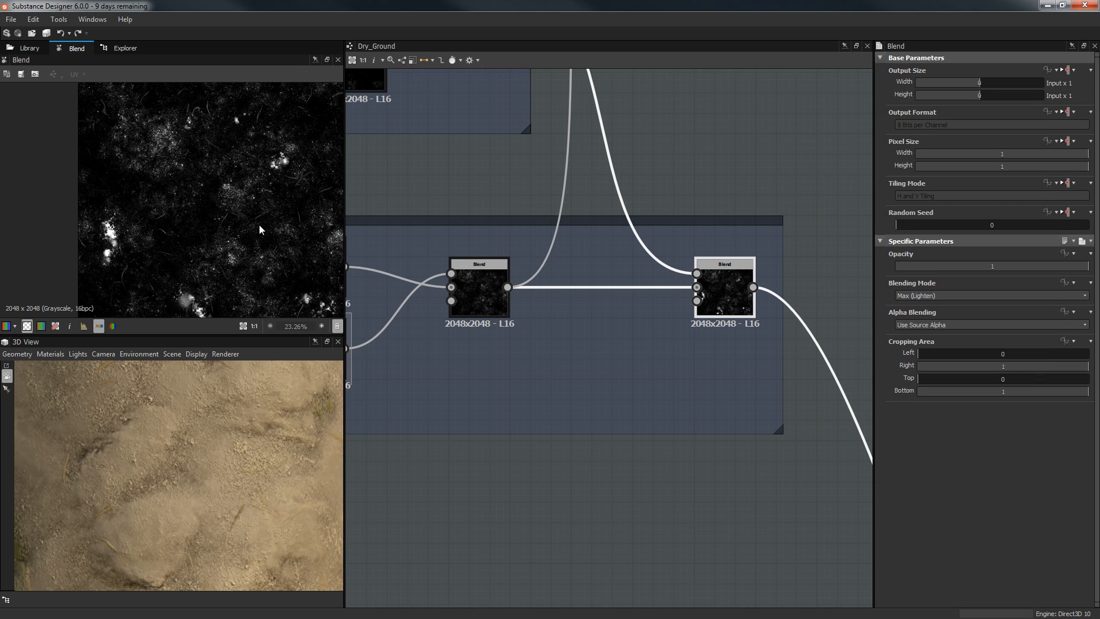
{"action": "scroll", "coordinate": [631, 336], "scroll_direction": "down", "scroll_amount": 4}
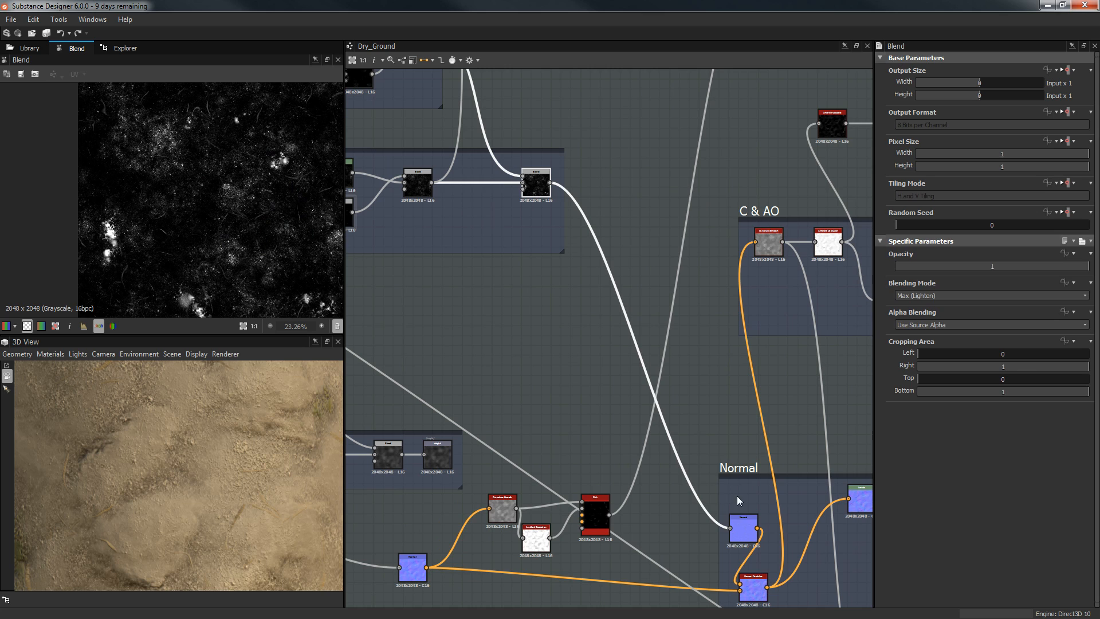
{"action": "middle_click_drag", "start_coordinate": [541, 206], "coordinate": [406, 89]}
Examine the branches and small surface details on the ground in the 3D view.
{"action": "left_click_drag", "start_coordinate": [57, 469], "coordinate": [64, 468]}
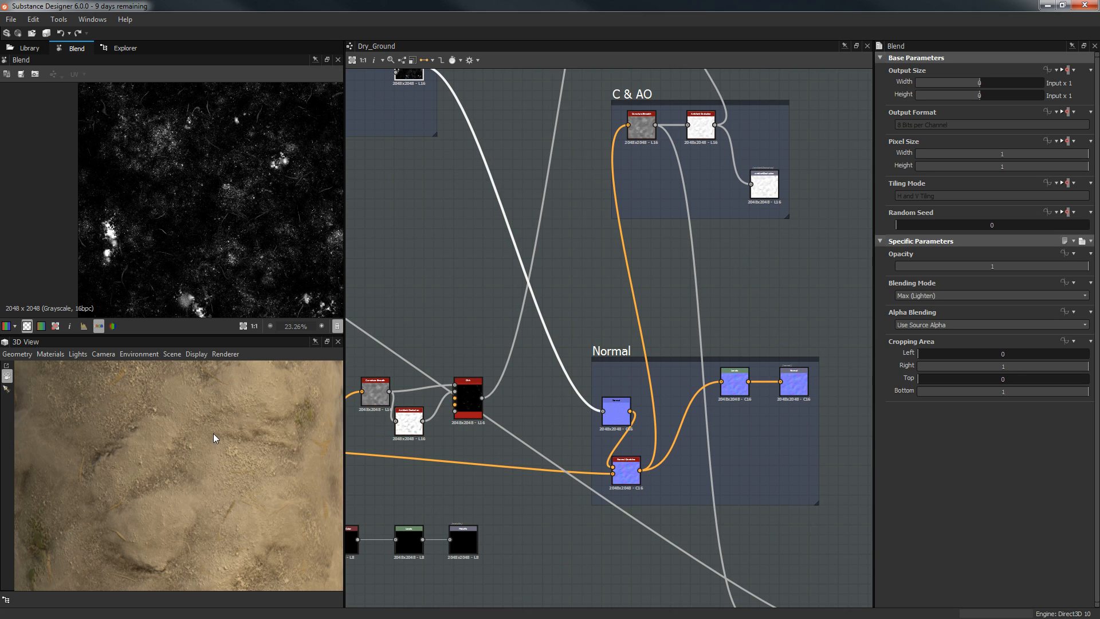
{"action": "left_click_drag", "start_coordinate": [146, 462], "coordinate": [138, 477]}
{"action": "left_click_drag", "start_coordinate": [255, 408], "coordinate": [156, 424]}
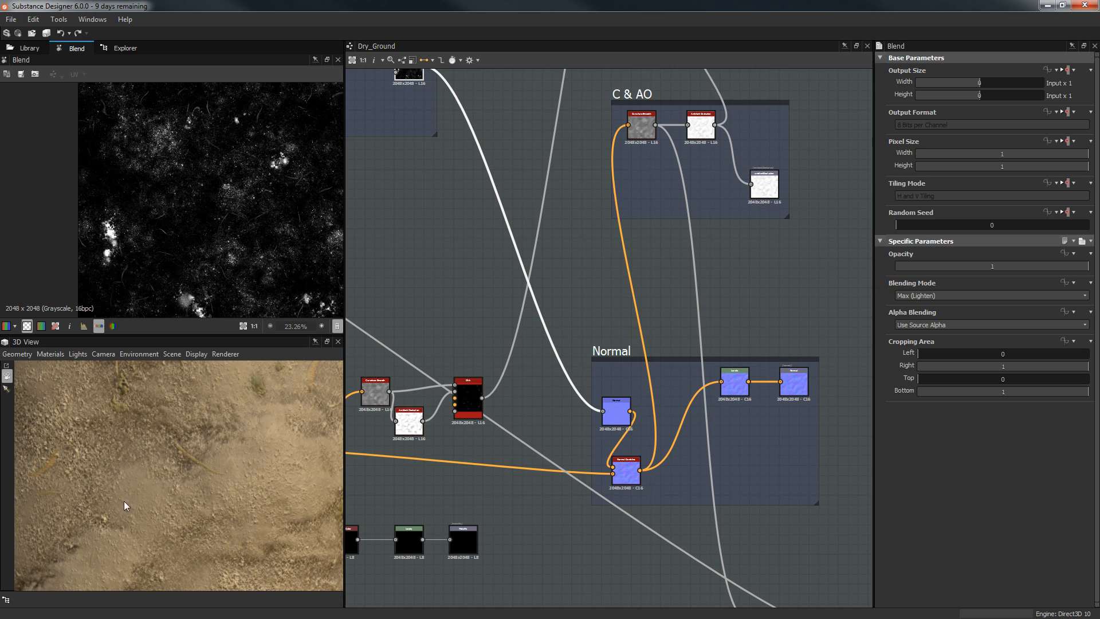
Locate the Moss group in the graph and examine the moss patches on the ground in the 3D view.
{"action": "scroll", "coordinate": [580, 373], "scroll_direction": "up", "scroll_amount": 2}
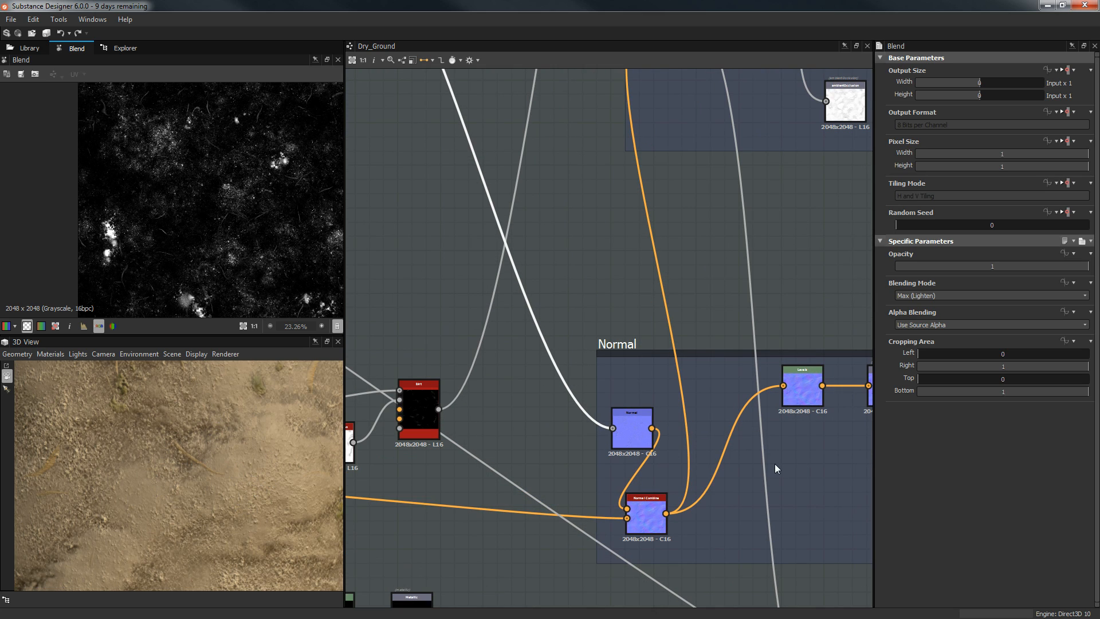
{"action": "scroll", "coordinate": [549, 269], "scroll_direction": "down", "scroll_amount": 1}
{"action": "scroll", "coordinate": [474, 258], "scroll_direction": "down", "scroll_amount": 1}
{"action": "middle_click_drag", "start_coordinate": [476, 267], "coordinate": [666, 436]}
{"action": "middle_click_drag", "start_coordinate": [500, 167], "coordinate": [653, 380]}
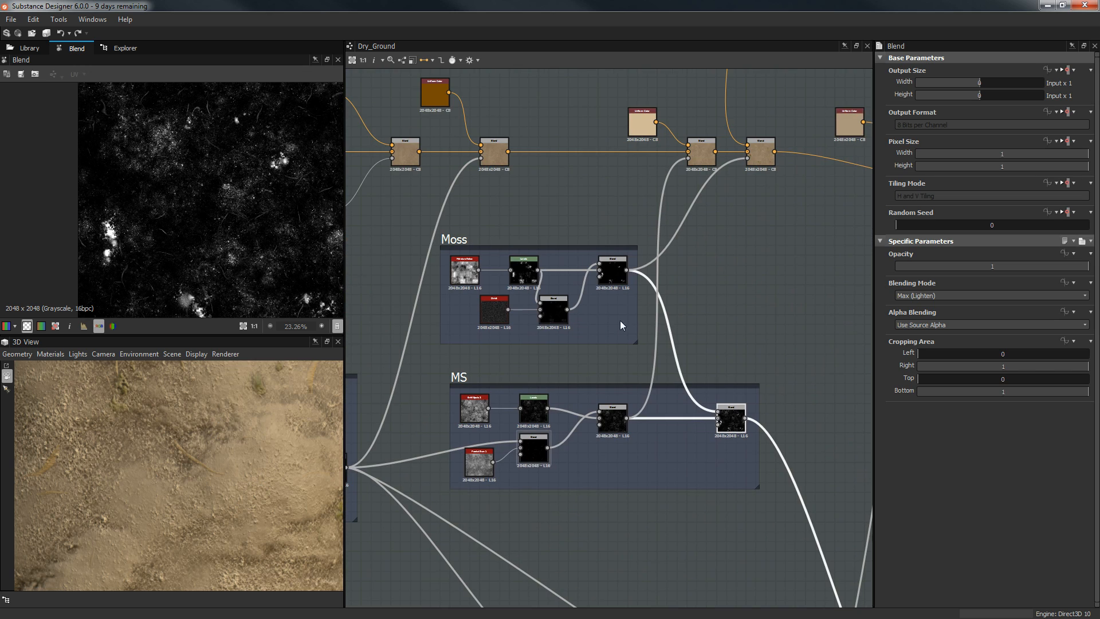
{"action": "scroll", "coordinate": [436, 274], "scroll_direction": "up", "scroll_amount": 3}
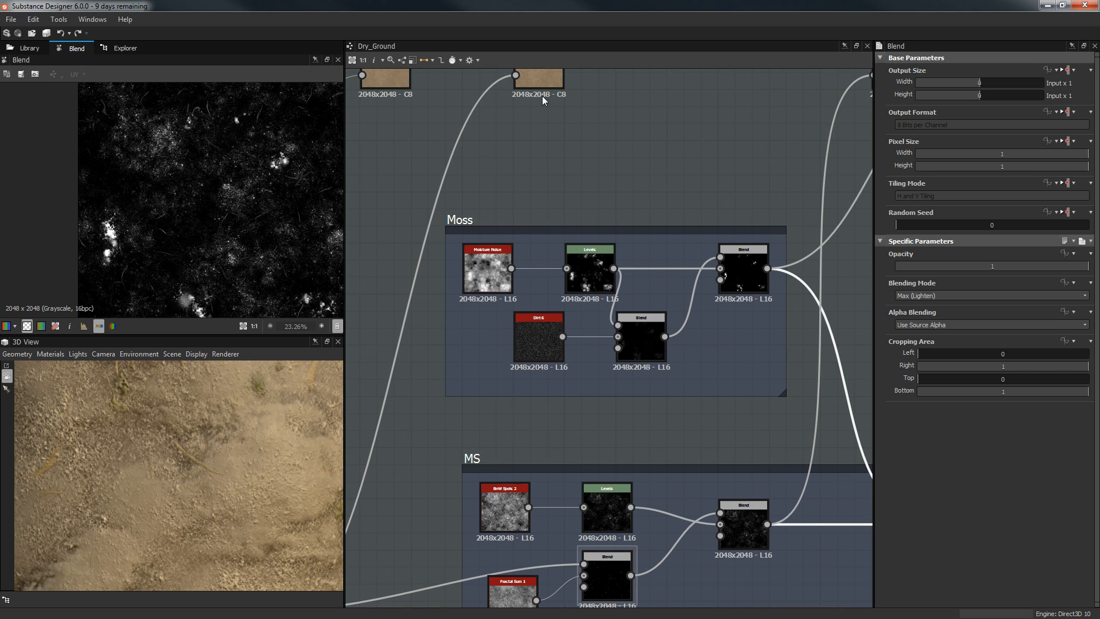
{"action": "left_click_drag", "start_coordinate": [178, 502], "coordinate": [237, 528]}
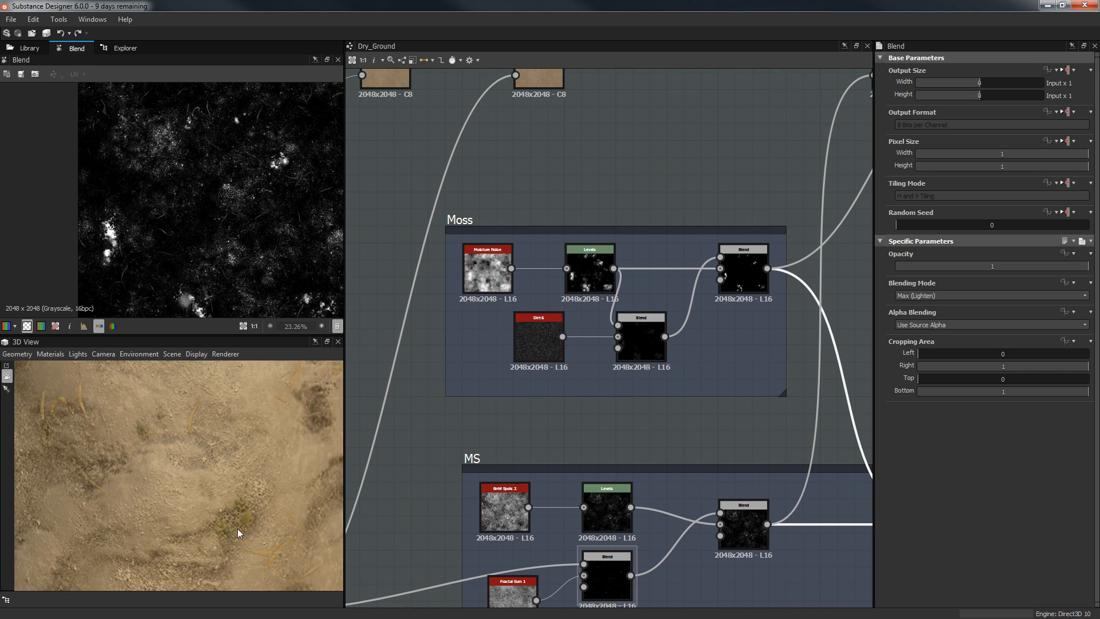
{"action": "left_click_drag", "start_coordinate": [129, 438], "coordinate": [193, 525]}
{"action": "mouse_move", "coordinate": [247, 482]}
{"action": "left_mouse_down"}
{"action": "mouse_move", "coordinate": [253, 468]}
{"action": "mouse_move", "coordinate": [235, 470]}
{"action": "mouse_move", "coordinate": [208, 496]}
{"action": "mouse_move", "coordinate": [225, 487]}
{"action": "mouse_move", "coordinate": [215, 467]}
{"action": "mouse_move", "coordinate": [187, 495]}
{"action": "mouse_move", "coordinate": [204, 515]}
{"action": "mouse_move", "coordinate": [245, 487]}
{"action": "left_mouse_up"}
Display the Moss group's Moisture Noise node and examine its pattern.
{"action": "middle_click_drag", "start_coordinate": [596, 276], "coordinate": [624, 276]}
{"action": "double_click", "coordinate": [526, 259]}
{"action": "scroll", "coordinate": [211, 195], "scroll_direction": "up", "scroll_amount": 3}
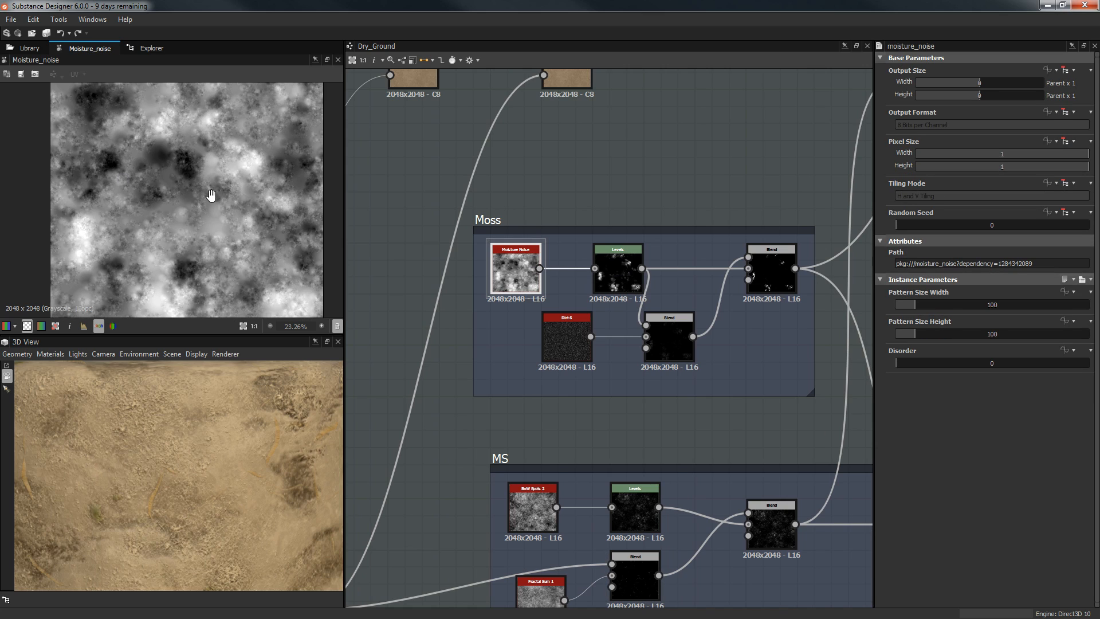
{"action": "middle_click_drag", "start_coordinate": [211, 195], "coordinate": [180, 200]}
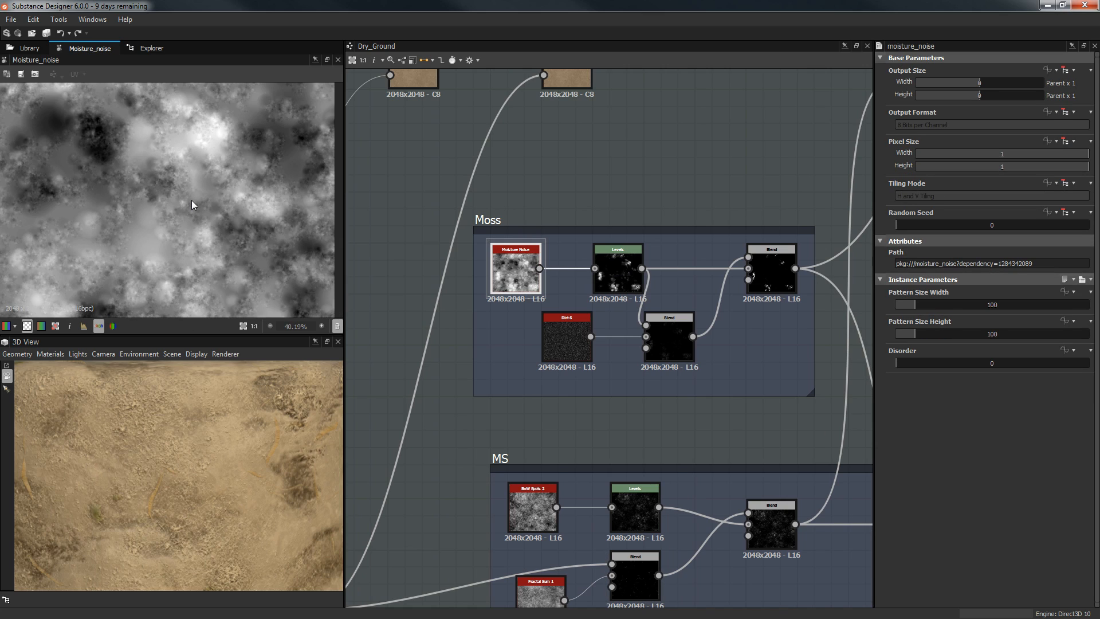
Display the Moss group's Levels node with its histogram, and the Dirt 6 node.
{"action": "double_click", "coordinate": [618, 268]}
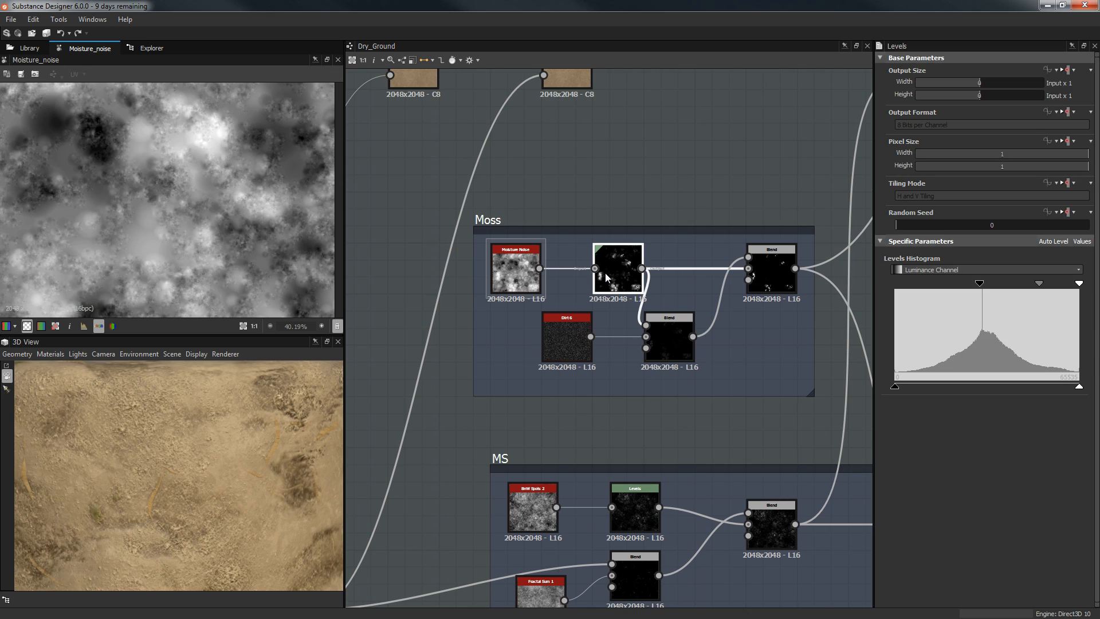
{"action": "left_click", "coordinate": [575, 291]}
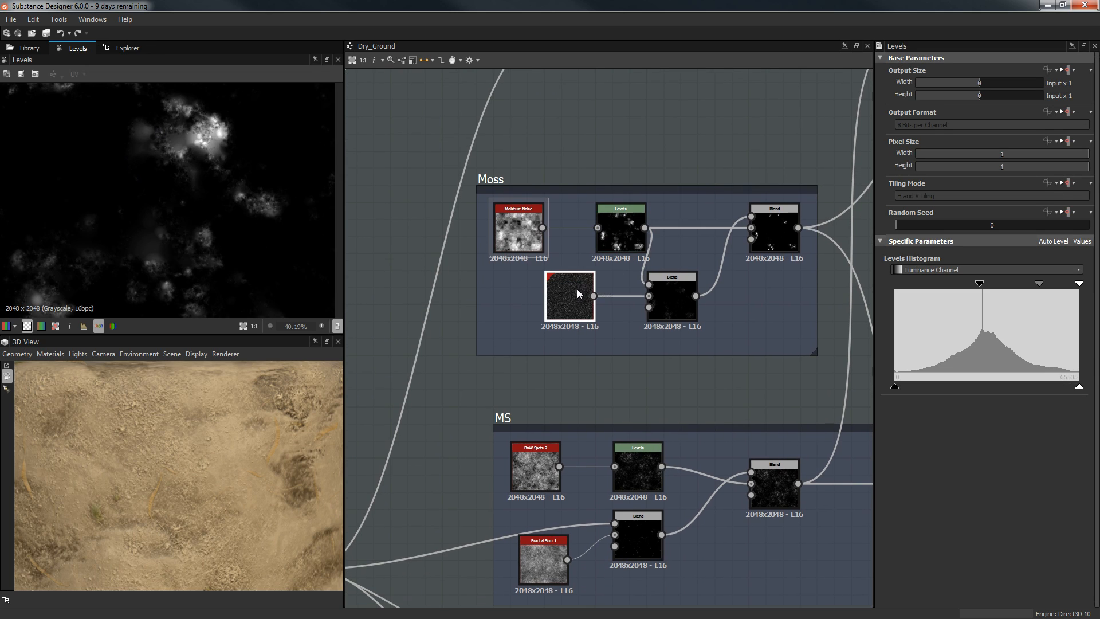
{"action": "scroll", "coordinate": [143, 219], "scroll_direction": "up", "scroll_amount": 3}
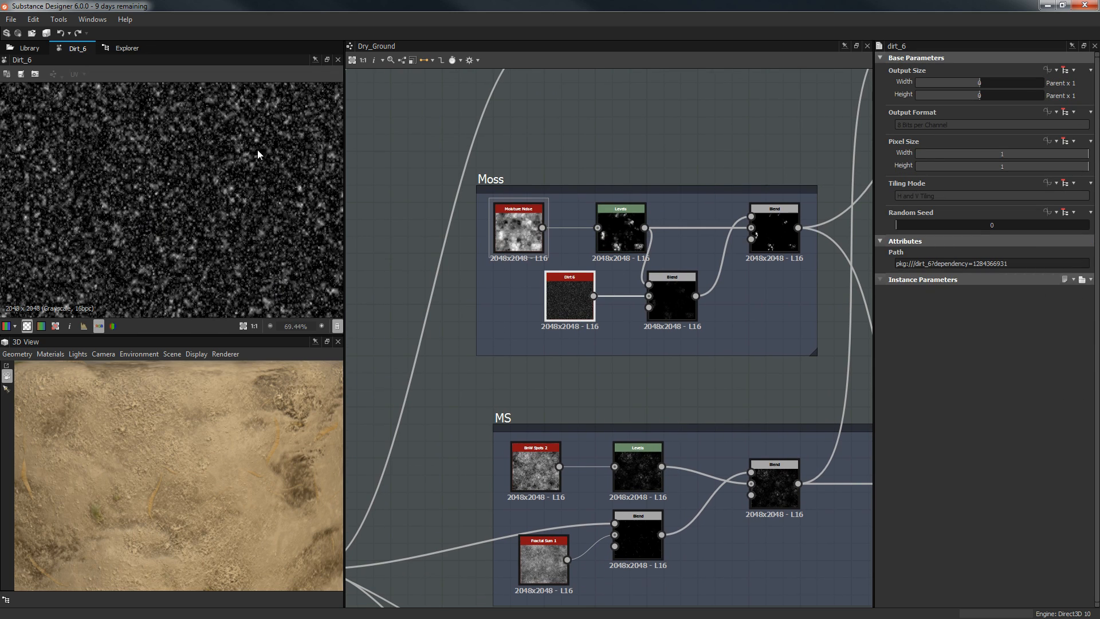
Return to the Moss group's Levels node and examine its soft bright patches up close.
{"action": "left_click", "coordinate": [672, 289]}
{"action": "left_click", "coordinate": [620, 229]}
{"action": "scroll", "coordinate": [284, 201], "scroll_direction": "up", "scroll_amount": 1}
{"action": "scroll", "coordinate": [284, 201], "scroll_direction": "up", "scroll_amount": 6}
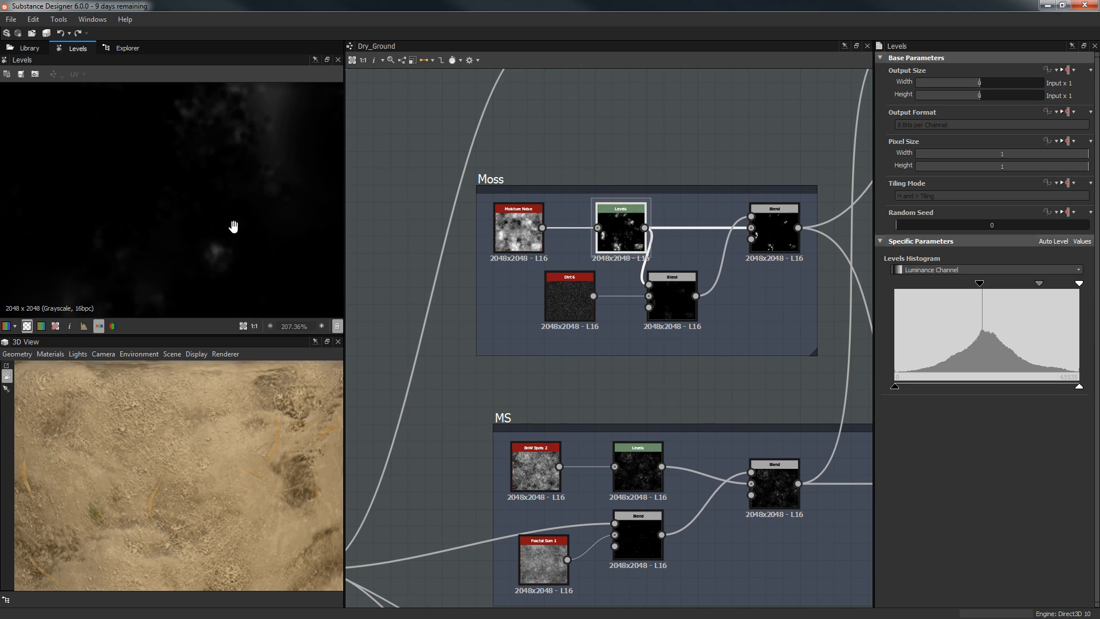
{"action": "scroll", "coordinate": [234, 226], "scroll_direction": "up", "scroll_amount": 2}
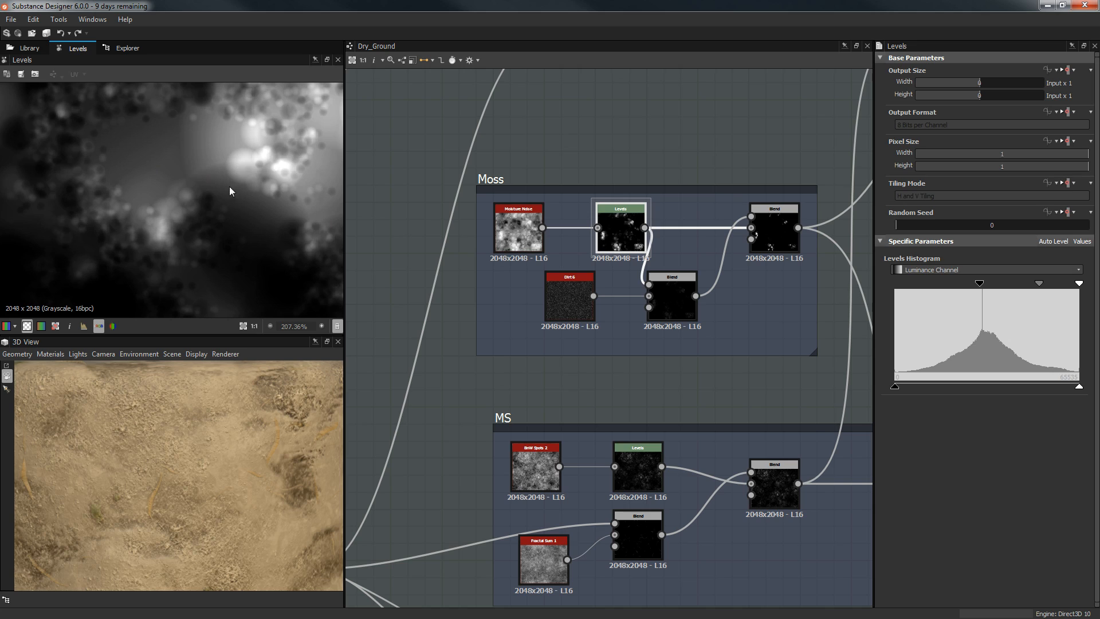
{"action": "middle_click_drag", "start_coordinate": [252, 166], "coordinate": [190, 186]}
{"action": "middle_click_drag", "start_coordinate": [511, 205], "coordinate": [458, 189]}
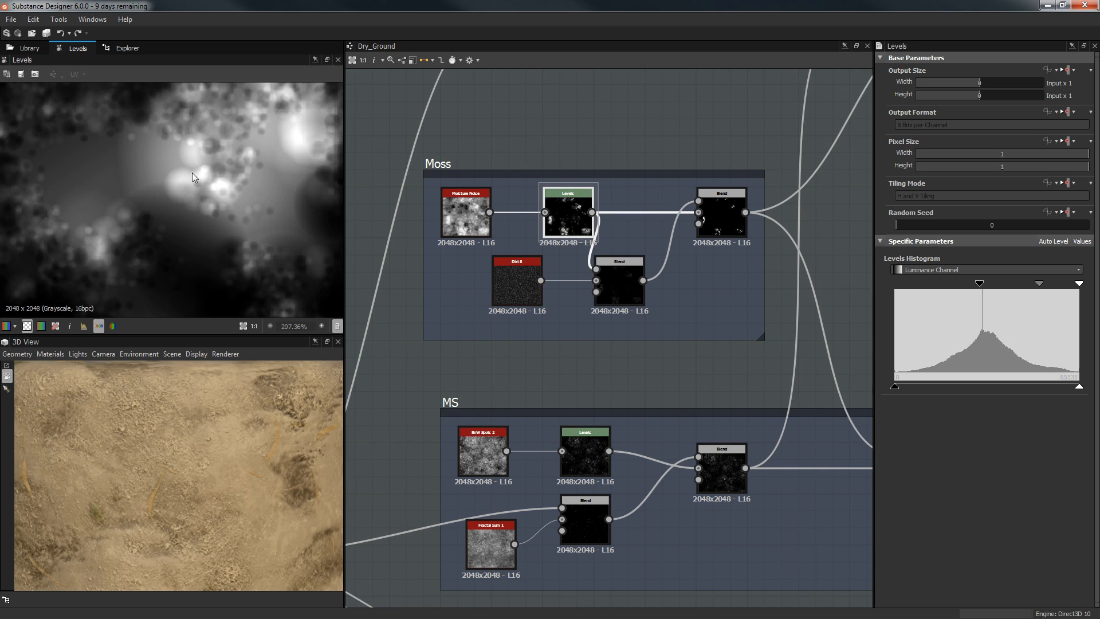
Display Dirt 6 and the Blend node that multiplies it with the moss Levels, and examine the combined pattern.
{"action": "double_click", "coordinate": [503, 271]}
{"action": "double_click", "coordinate": [617, 269]}
{"action": "scroll", "coordinate": [206, 183], "scroll_direction": "up", "scroll_amount": 2}
{"action": "scroll", "coordinate": [225, 163], "scroll_direction": "down", "scroll_amount": 5}
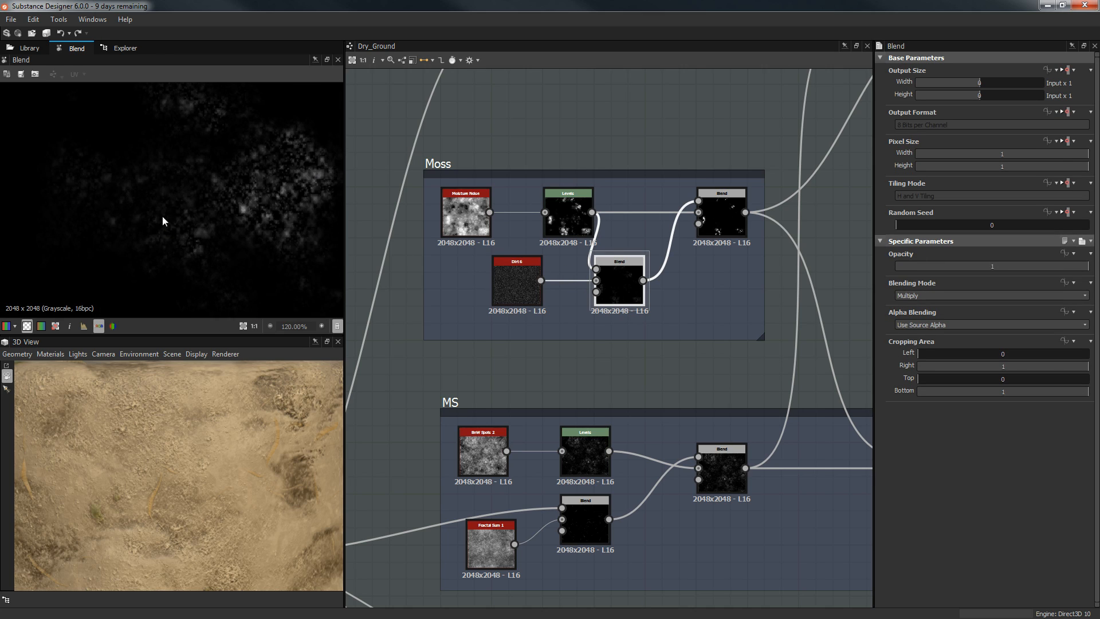
Display the Moss group's Levels node, its Multiply Blend and the final Overlay Blend in turn to compare their patterns.
{"action": "middle_click_drag", "start_coordinate": [711, 221], "coordinate": [509, 240]}
{"action": "scroll", "coordinate": [205, 199], "scroll_direction": "up", "scroll_amount": 1}
{"action": "double_click", "coordinate": [421, 222]}
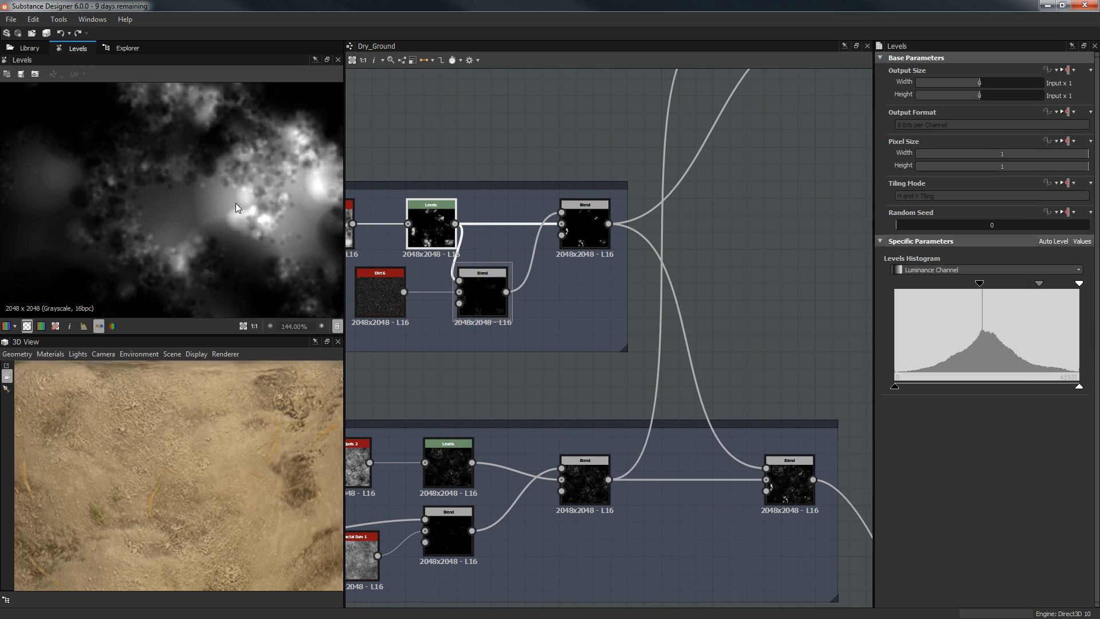
{"action": "double_click", "coordinate": [497, 304]}
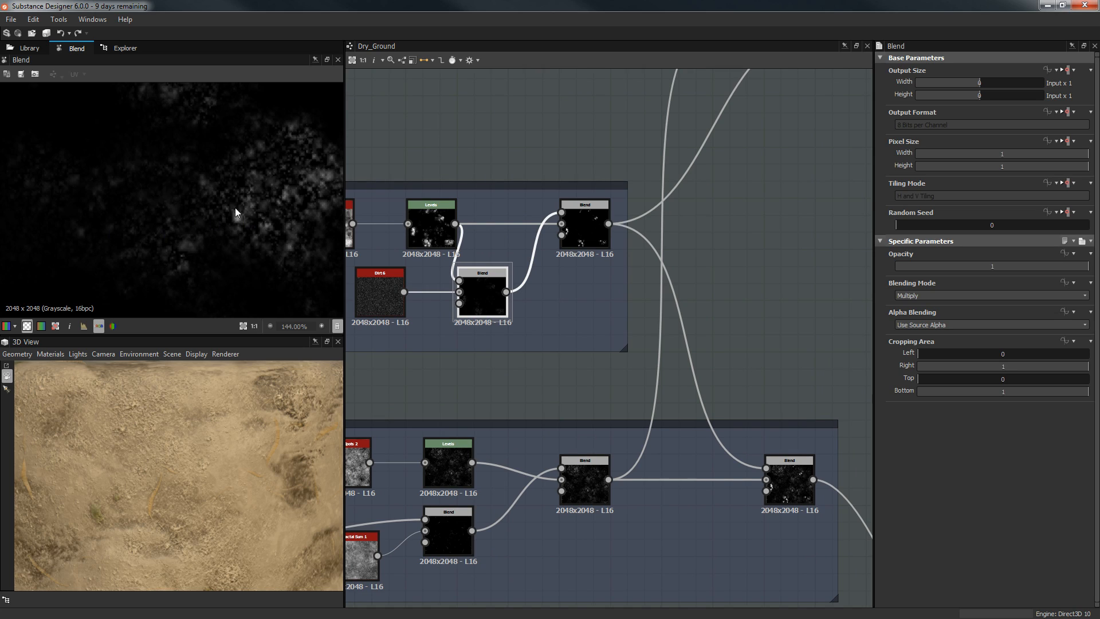
{"action": "double_click", "coordinate": [583, 229]}
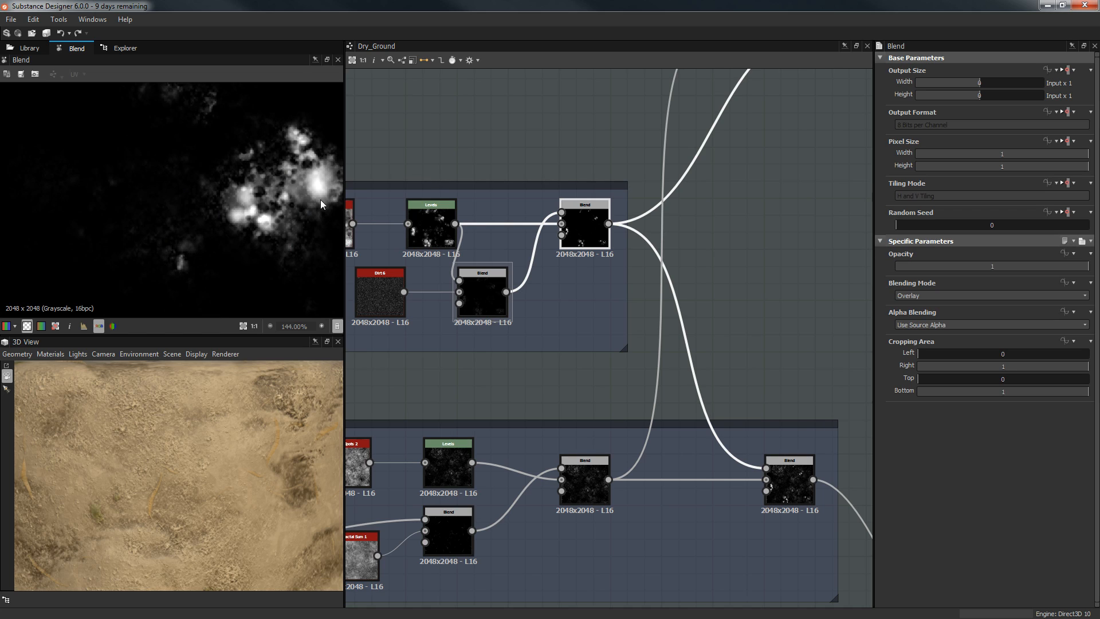
Examine the Moss group's Overlay Blend output up close, along with the moss patch on the 3D ground.
{"action": "scroll", "coordinate": [225, 173], "scroll_direction": "up", "scroll_amount": 3}
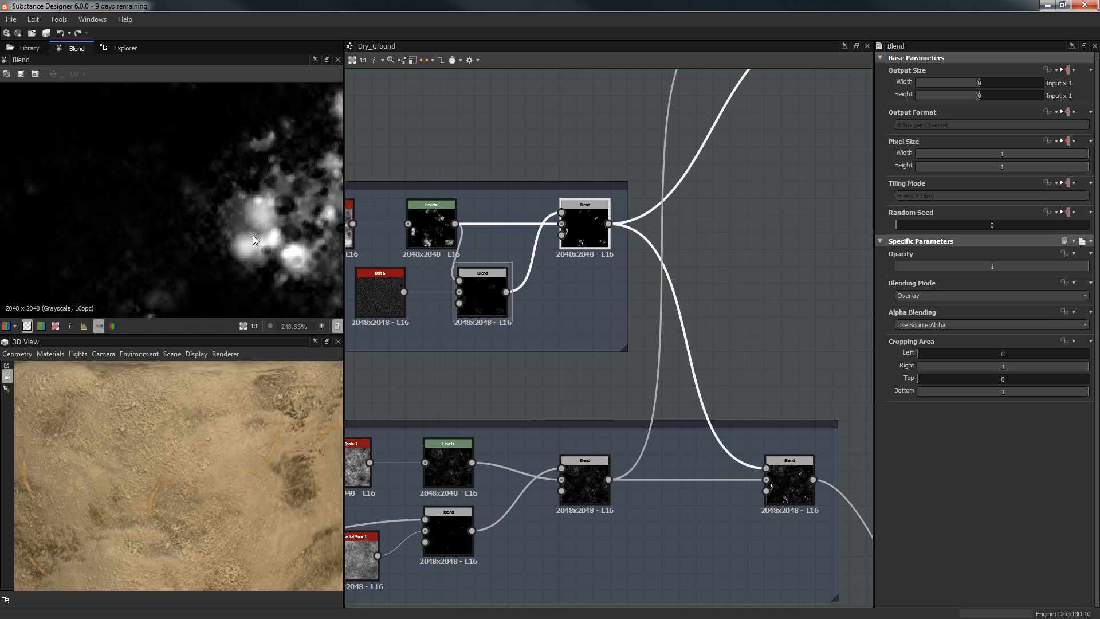
{"action": "scroll", "coordinate": [252, 215], "scroll_direction": "up", "scroll_amount": 4}
{"action": "middle_click_drag", "start_coordinate": [187, 217], "coordinate": [337, 189]}
{"action": "middle_click_drag", "start_coordinate": [188, 214], "coordinate": [64, 248]}
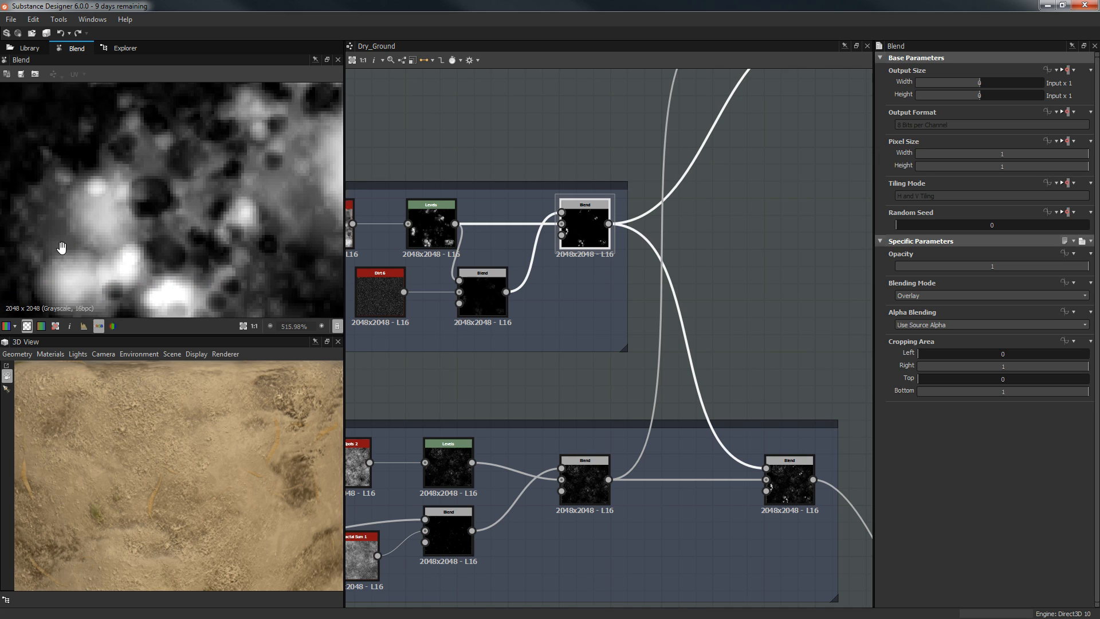
{"action": "scroll", "coordinate": [149, 215], "scroll_direction": "down", "scroll_amount": 3}
{"action": "scroll", "coordinate": [169, 204], "scroll_direction": "up", "scroll_amount": 2}
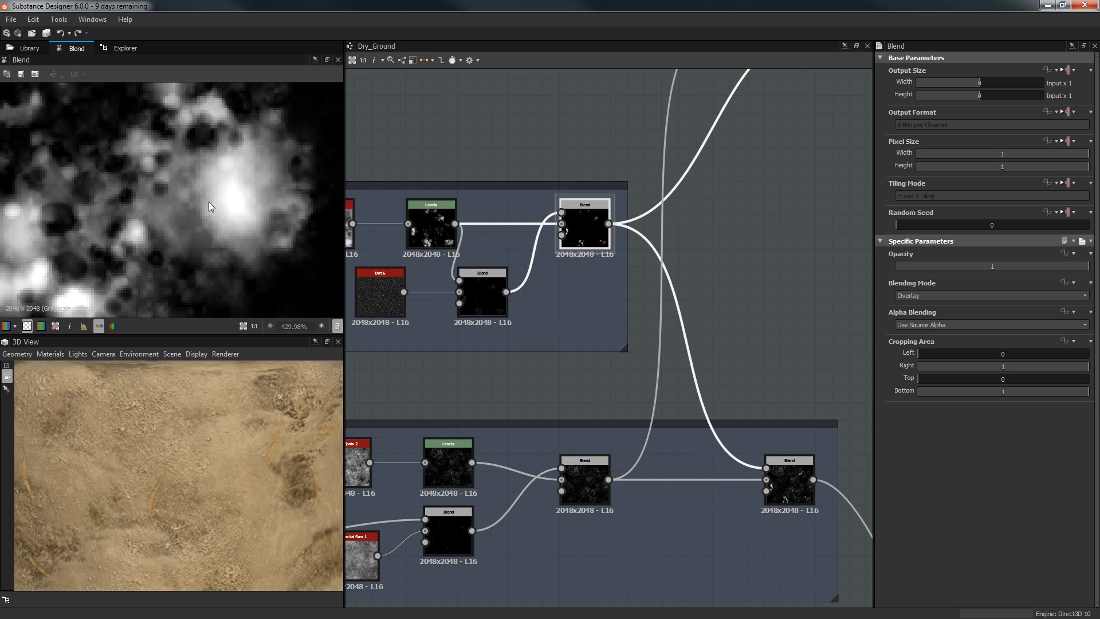
{"action": "scroll", "coordinate": [216, 204], "scroll_direction": "down", "scroll_amount": 4}
{"action": "middle_click_drag", "start_coordinate": [276, 431], "coordinate": [274, 387]}
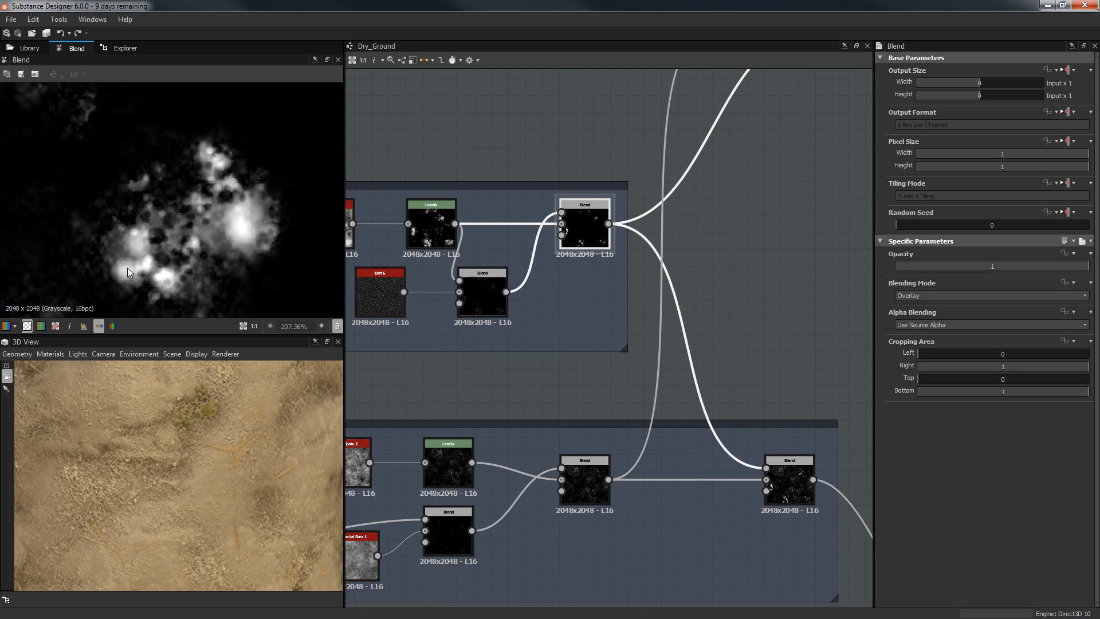
Display the Moss group's Levels node again and compare it with the final Overlay Blend.
{"action": "double_click", "coordinate": [440, 212]}
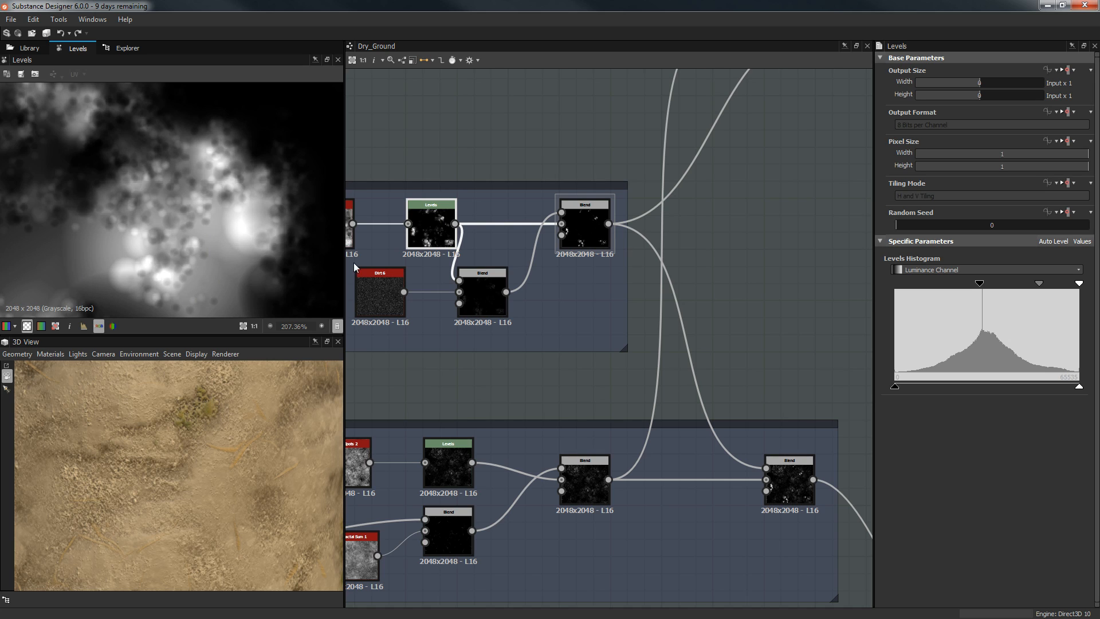
{"action": "double_click", "coordinate": [599, 232]}
{"action": "scroll", "coordinate": [775, 322], "scroll_direction": "down", "scroll_amount": 1}
{"action": "middle_click_drag", "start_coordinate": [712, 321], "coordinate": [694, 225]}
{"action": "middle_click_drag", "start_coordinate": [637, 252], "coordinate": [645, 288]}
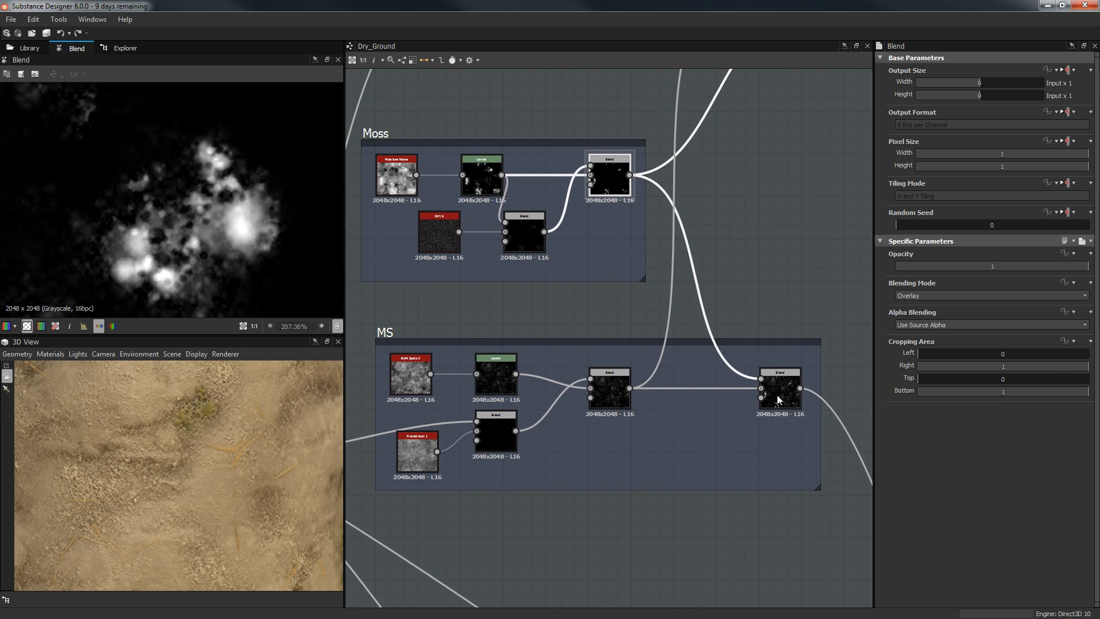
Display the MS group's final Max (Lighten) Blend node and set its opacity to 0.36, checking the effect on the moss.
{"action": "double_click", "coordinate": [777, 394]}
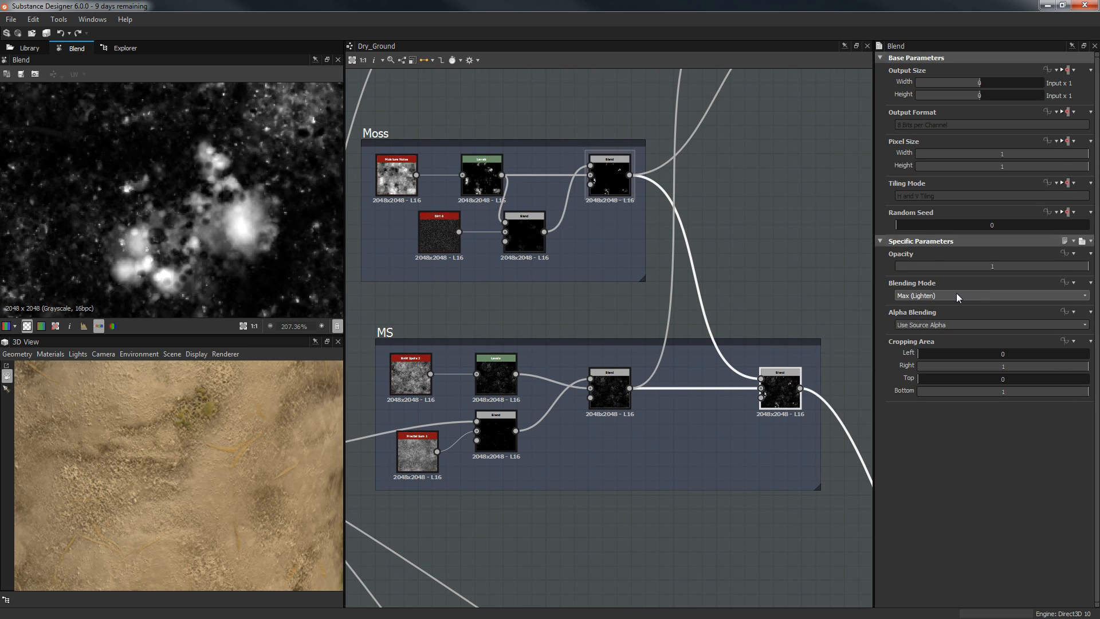
{"action": "left_click_drag", "start_coordinate": [203, 497], "coordinate": [91, 487]}
{"action": "left_click_drag", "start_coordinate": [194, 488], "coordinate": [343, 382]}
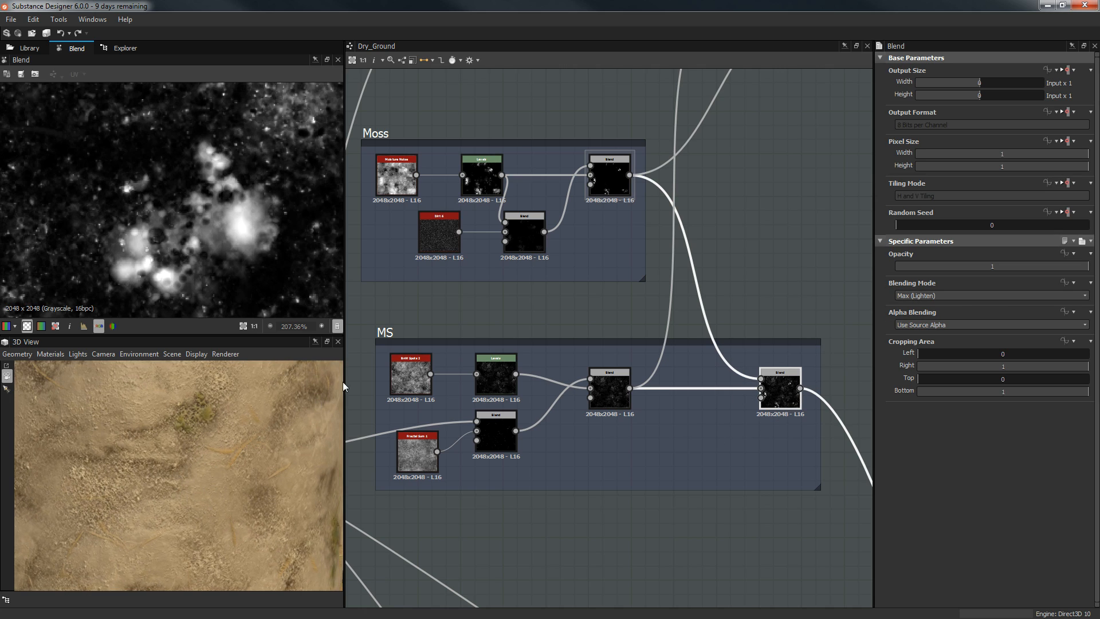
{"action": "left_click", "coordinate": [965, 266]}
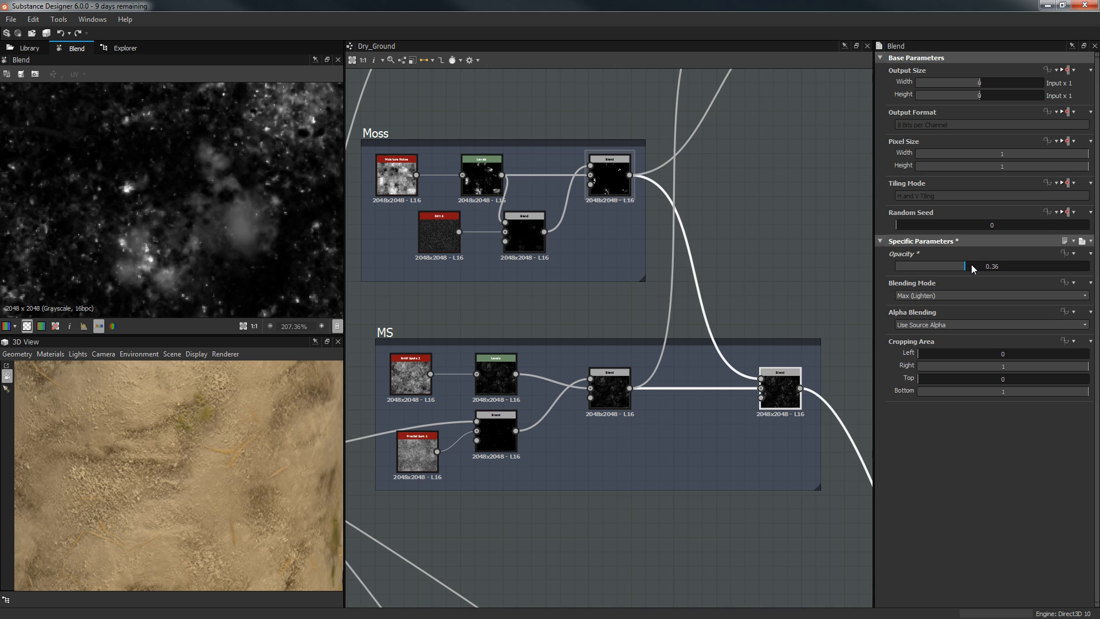
{"action": "mouse_move", "coordinate": [203, 456]}
{"action": "left_mouse_down"}
{"action": "mouse_move", "coordinate": [227, 381]}
{"action": "mouse_move", "coordinate": [188, 394]}
{"action": "mouse_move", "coordinate": [230, 425]}
{"action": "mouse_move", "coordinate": [200, 429]}
{"action": "mouse_move", "coordinate": [189, 453]}
{"action": "mouse_move", "coordinate": [241, 444]}
{"action": "mouse_move", "coordinate": [231, 452]}
{"action": "mouse_move", "coordinate": [135, 446]}
{"action": "mouse_move", "coordinate": [255, 449]}
{"action": "mouse_move", "coordinate": [218, 455]}
{"action": "mouse_move", "coordinate": [167, 442]}
{"action": "mouse_move", "coordinate": [188, 456]}
{"action": "left_mouse_up"}
Display the first Normal node in the Normal group and examine its fine surface detail.
{"action": "scroll", "coordinate": [188, 456], "scroll_direction": "up", "scroll_amount": 2}
{"action": "middle_click_drag", "start_coordinate": [559, 264], "coordinate": [531, 103]}
{"action": "scroll", "coordinate": [634, 281], "scroll_direction": "down", "scroll_amount": 3}
{"action": "middle_click_drag", "start_coordinate": [643, 270], "coordinate": [729, 507]}
{"action": "scroll", "coordinate": [737, 431], "scroll_direction": "up", "scroll_amount": 2}
{"action": "middle_click_drag", "start_coordinate": [737, 441], "coordinate": [502, 153]}
{"action": "middle_click_drag", "start_coordinate": [659, 459], "coordinate": [526, 275]}
{"action": "double_click", "coordinate": [566, 334]}
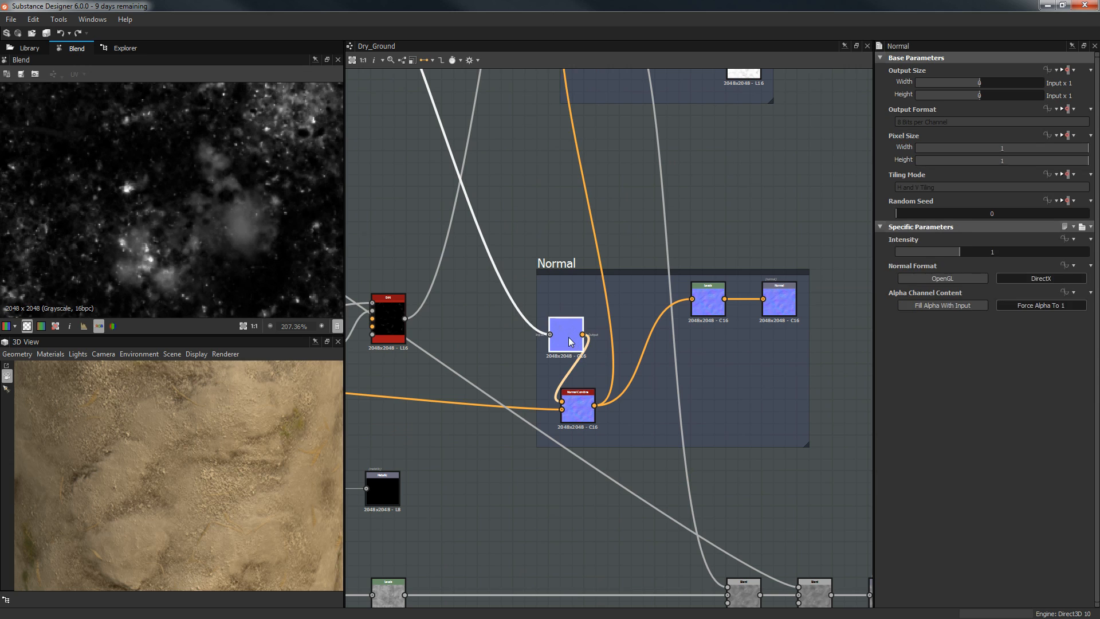
{"action": "scroll", "coordinate": [229, 260], "scroll_direction": "down", "scroll_amount": 5}
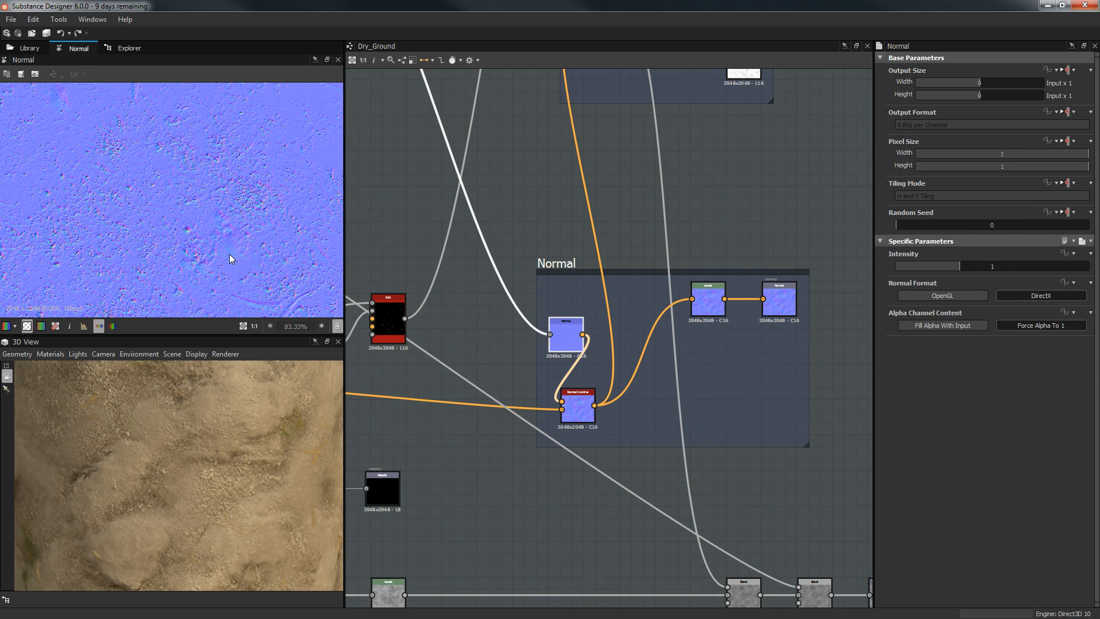
Set the Normal node's intensity to 3 and examine the rougher ground in the 3D view.
{"action": "double_click", "coordinate": [997, 272]}
{"action": "type", "text": "3"}
{"action": "key", "text": "Return"}
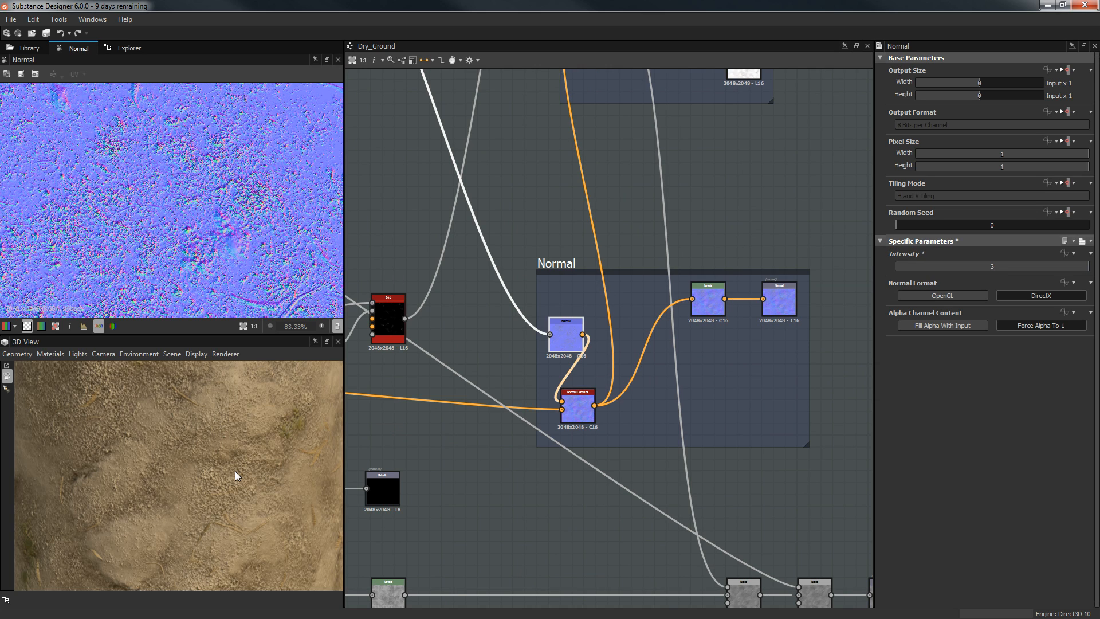
{"action": "scroll", "coordinate": [235, 471], "scroll_direction": "down", "scroll_amount": 5}
{"action": "scroll", "coordinate": [256, 465], "scroll_direction": "up", "scroll_amount": 5}
{"action": "left_click_drag", "start_coordinate": [246, 443], "coordinate": [278, 422]}
{"action": "left_click_drag", "start_coordinate": [235, 496], "coordinate": [177, 411]}
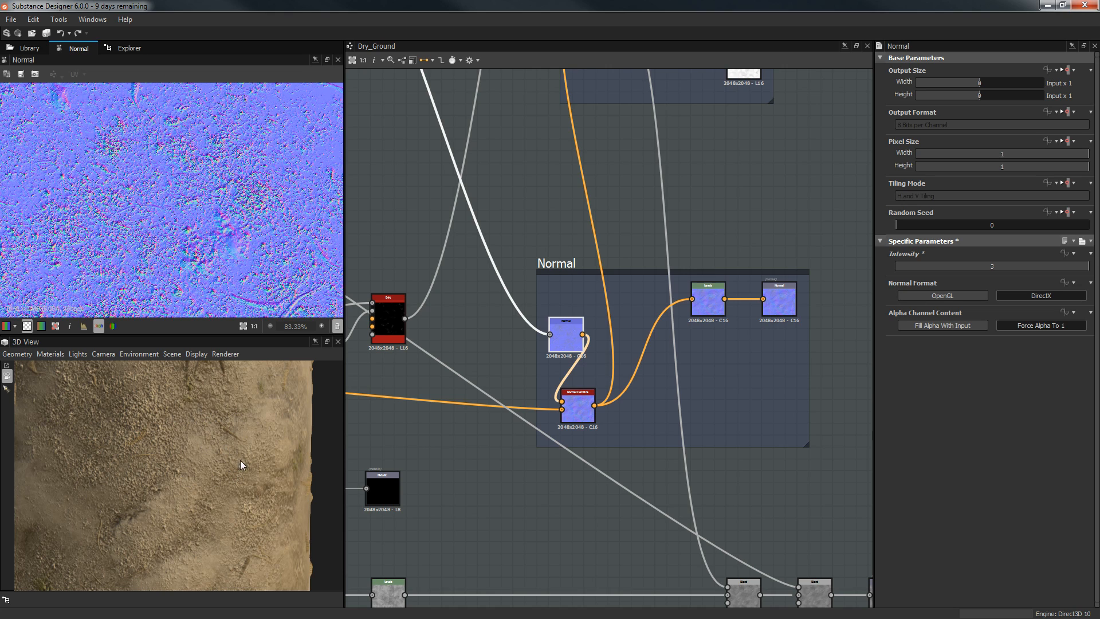
{"action": "left_click_drag", "start_coordinate": [193, 532], "coordinate": [212, 511]}
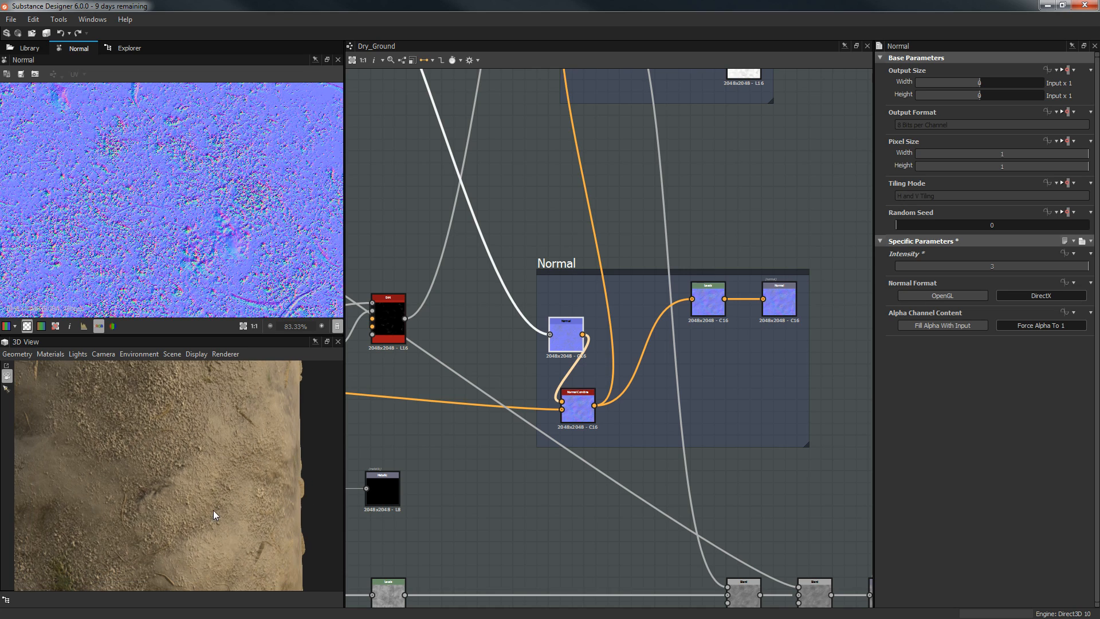
Set the Normal node's intensity to 1 and examine the ground surface in the 3D view.
{"action": "double_click", "coordinate": [978, 266]}
{"action": "type", "text": "1"}
{"action": "key", "text": "Return"}
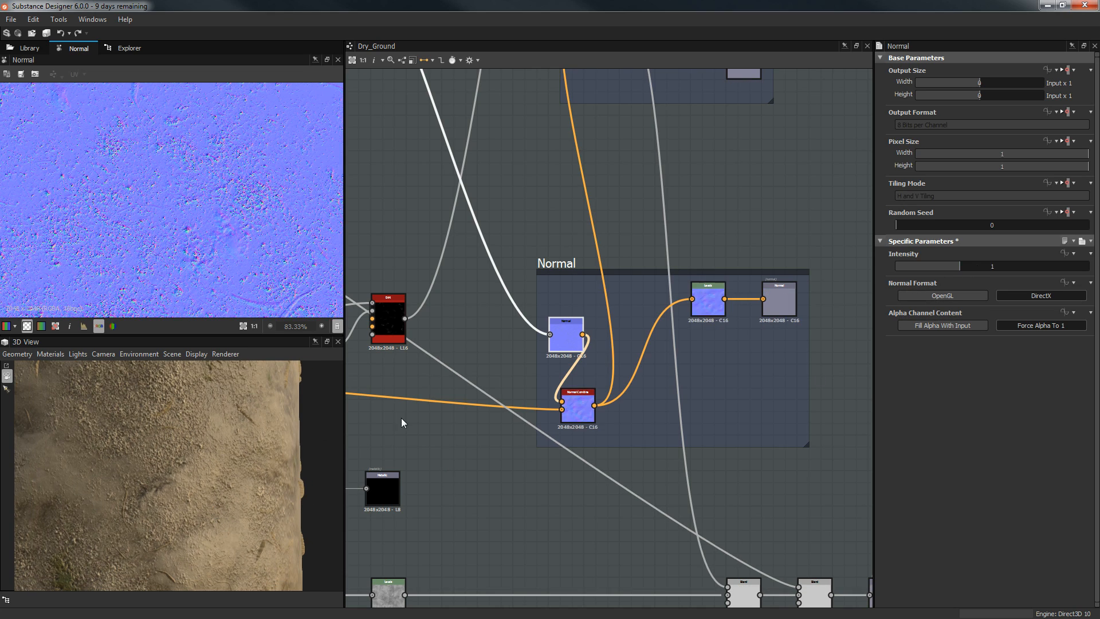
{"action": "left_click_drag", "start_coordinate": [226, 414], "coordinate": [163, 390]}
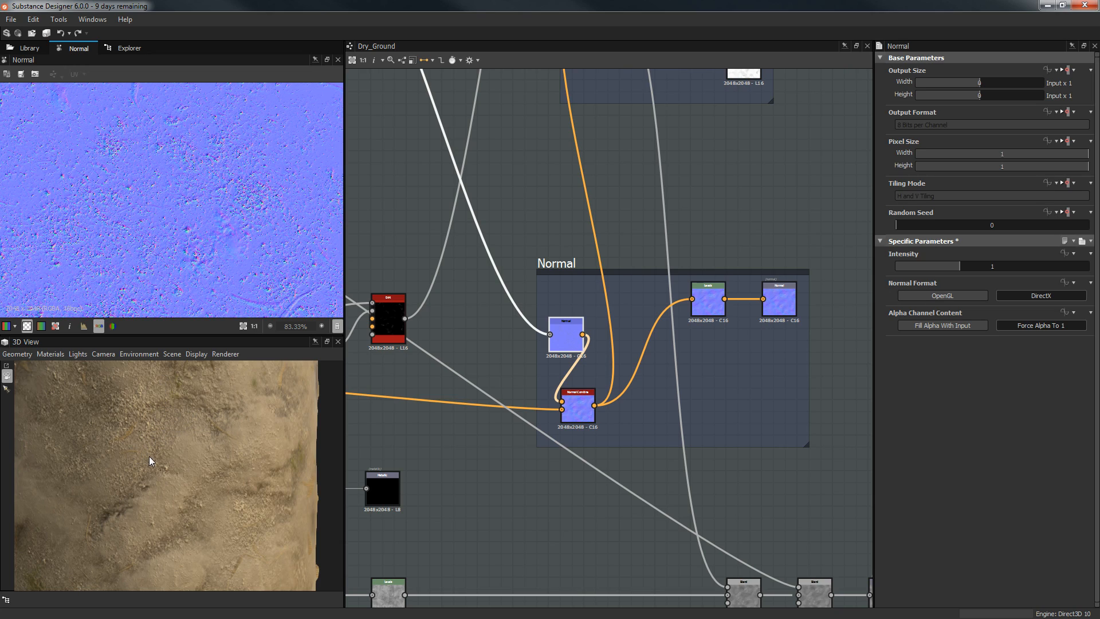
{"action": "mouse_move", "coordinate": [185, 446]}
{"action": "left_mouse_down"}
{"action": "mouse_move", "coordinate": [196, 422]}
{"action": "mouse_move", "coordinate": [183, 442]}
{"action": "left_mouse_up"}
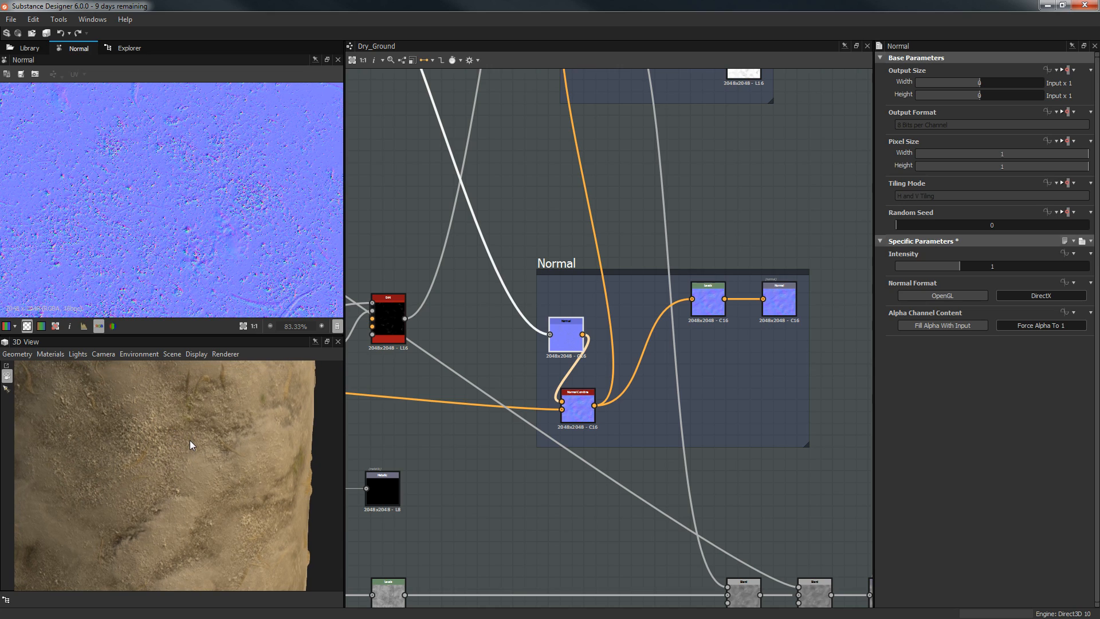
{"action": "left_click_drag", "start_coordinate": [190, 442], "coordinate": [142, 438]}
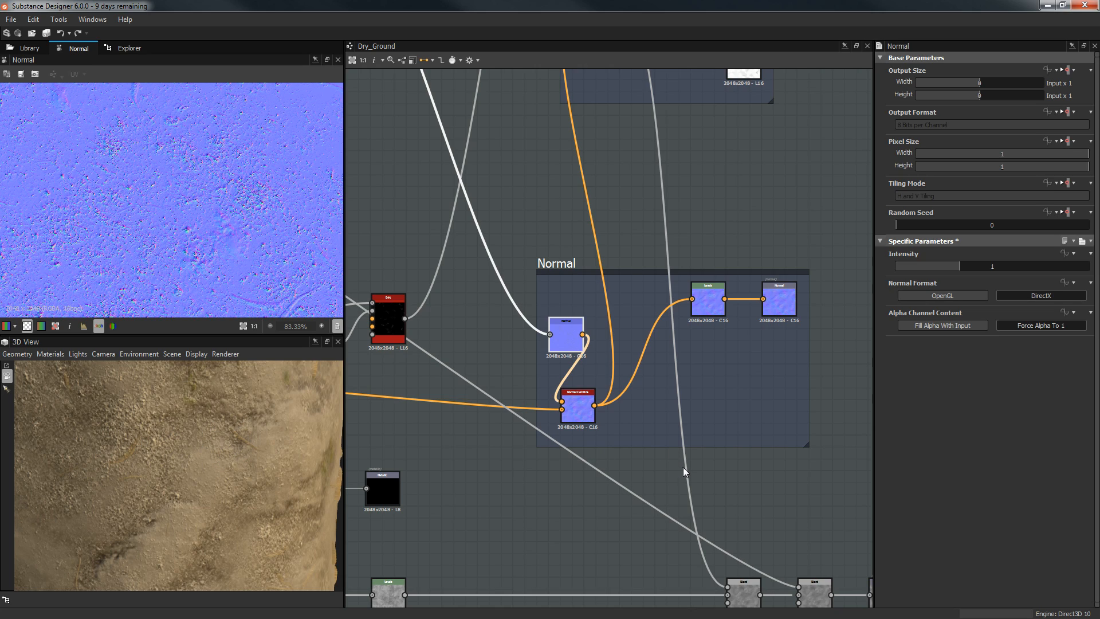
Display the Normal group's Levels node with its Alpha Channel histogram, and open the Normal output's attributes.
{"action": "middle_click_drag", "start_coordinate": [685, 462], "coordinate": [651, 434]}
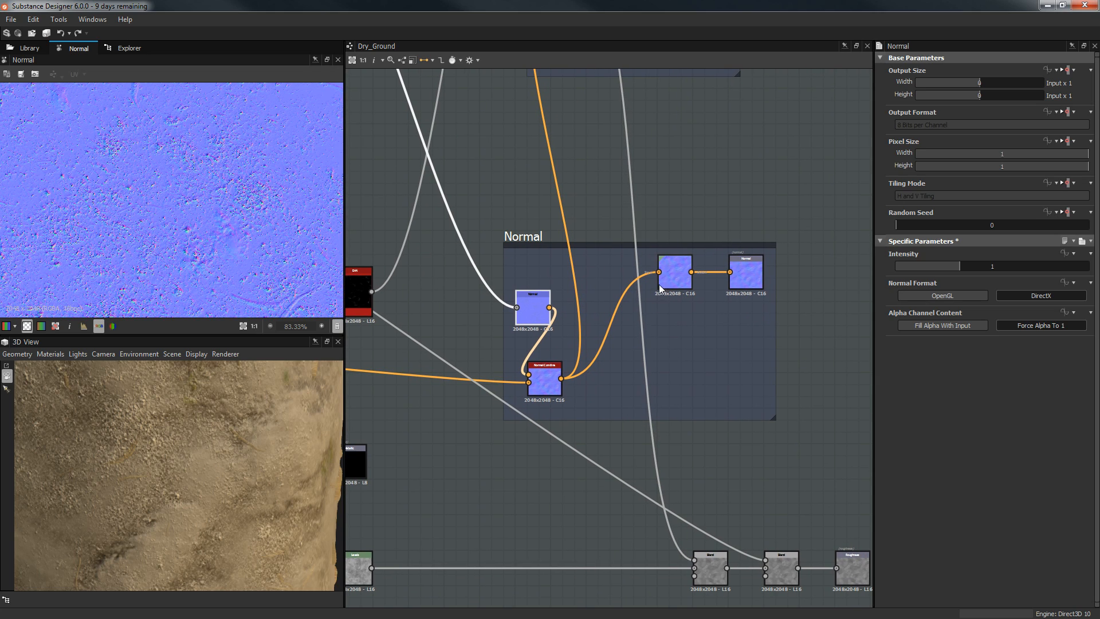
{"action": "left_click", "coordinate": [683, 280]}
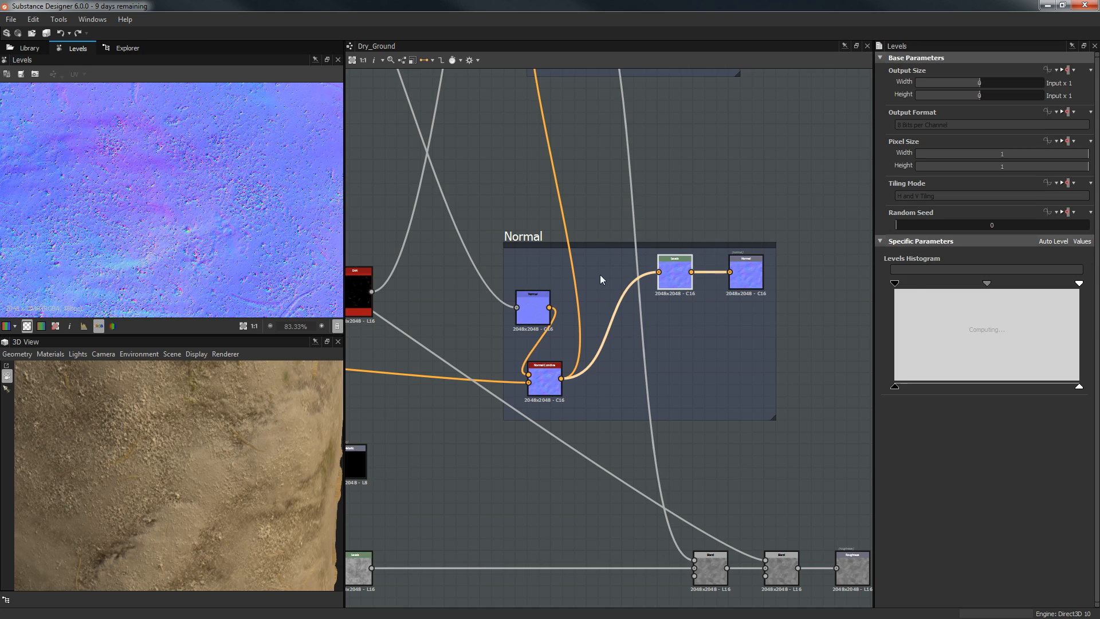
{"action": "left_click", "coordinate": [973, 269]}
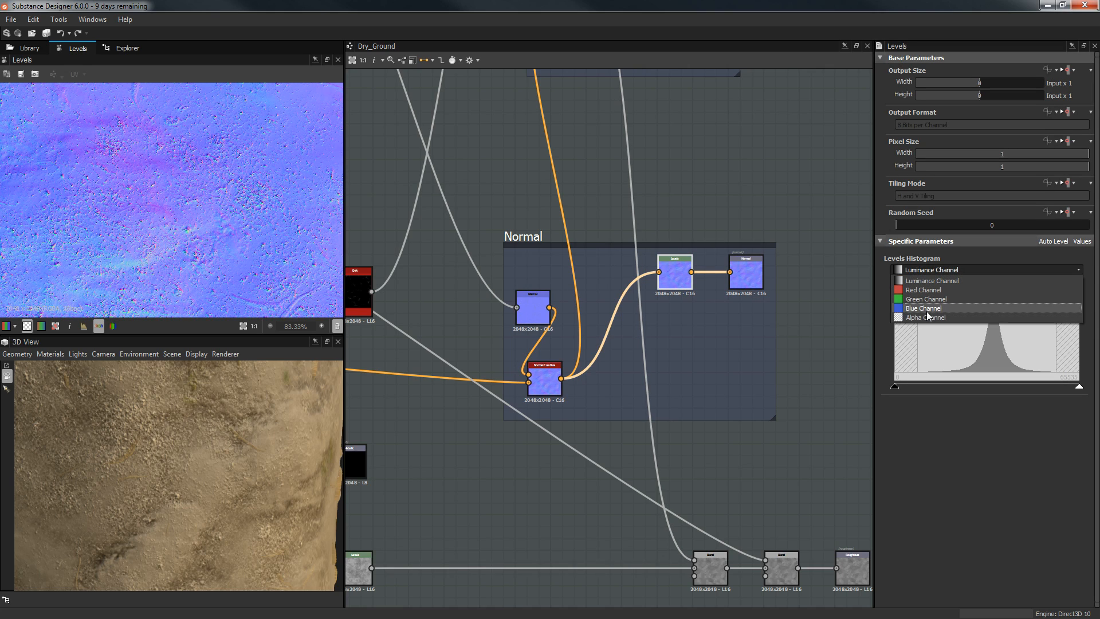
{"action": "left_click", "coordinate": [924, 315]}
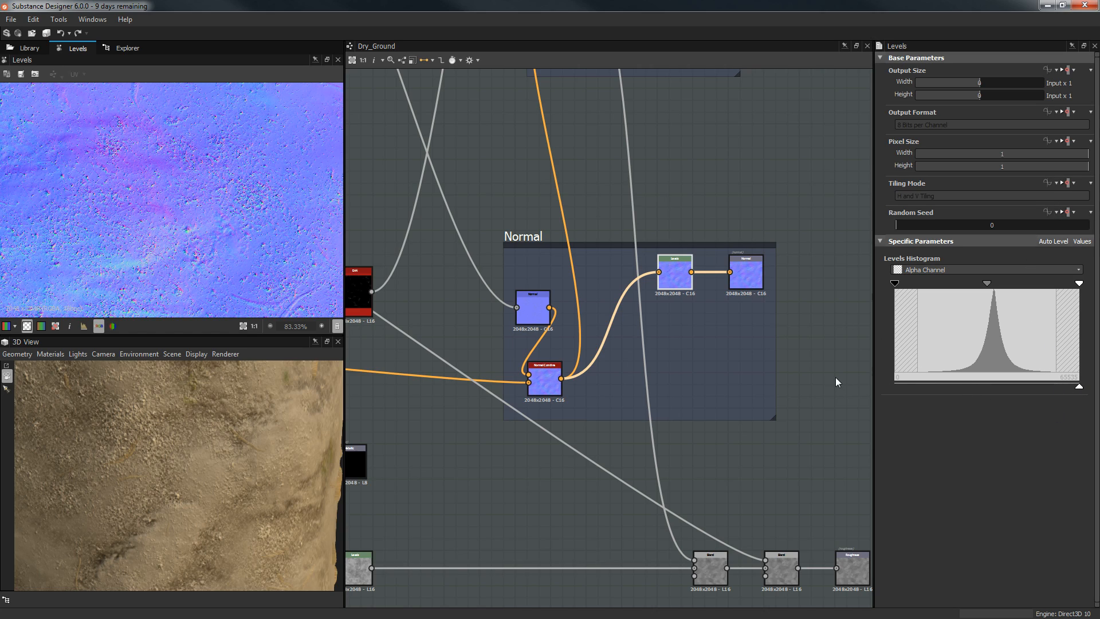
{"action": "left_click", "coordinate": [747, 273]}
Return to the Base Ground group and display its Slope Blur Grayscale node.
{"action": "middle_click_drag", "start_coordinate": [740, 341], "coordinate": [657, 297]}
{"action": "middle_click_drag", "start_coordinate": [756, 364], "coordinate": [805, 327]}
{"action": "scroll", "coordinate": [806, 327], "scroll_direction": "down", "scroll_amount": 2}
{"action": "scroll", "coordinate": [805, 326], "scroll_direction": "down", "scroll_amount": 2}
{"action": "middle_click_drag", "start_coordinate": [737, 356], "coordinate": [1064, 325]}
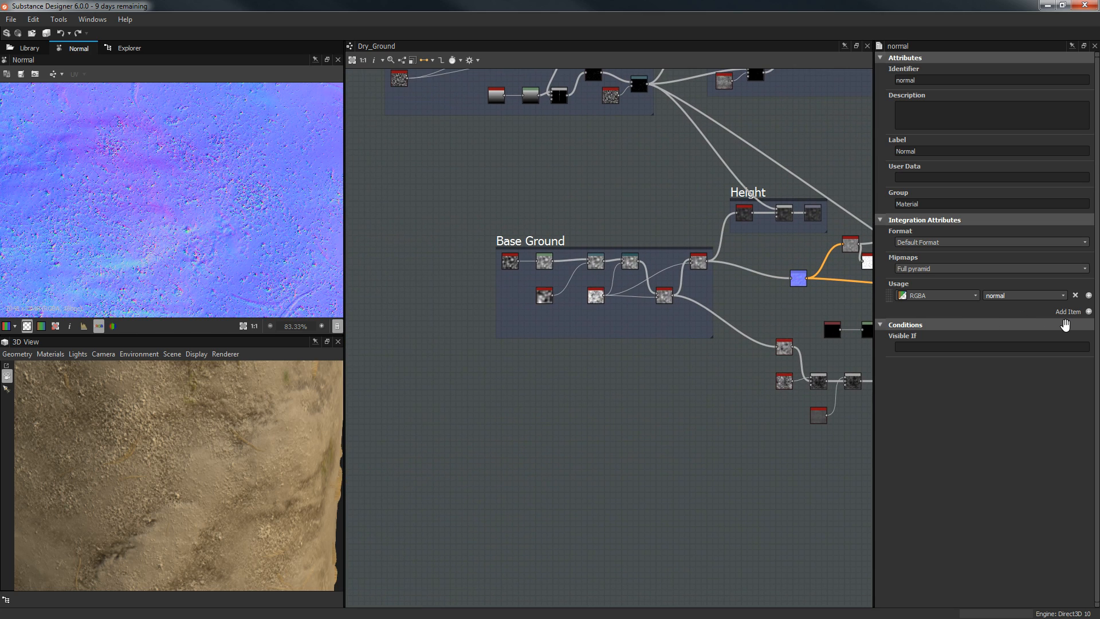
{"action": "middle_click_drag", "start_coordinate": [592, 336], "coordinate": [378, 314]}
{"action": "scroll", "coordinate": [555, 344], "scroll_direction": "up", "scroll_amount": 2}
{"action": "mouse_move", "coordinate": [522, 340]}
{"action": "middle_mouse_down"}
{"action": "mouse_move", "coordinate": [361, 351]}
{"action": "mouse_move", "coordinate": [352, 322]}
{"action": "mouse_move", "coordinate": [584, 361]}
{"action": "mouse_move", "coordinate": [724, 450]}
{"action": "mouse_move", "coordinate": [820, 474]}
{"action": "middle_mouse_up"}
{"action": "scroll", "coordinate": [584, 361], "scroll_direction": "up", "scroll_amount": 2}
{"action": "middle_click_drag", "start_coordinate": [599, 202], "coordinate": [788, 253]}
{"action": "middle_click_drag", "start_coordinate": [563, 256], "coordinate": [182, 161]}
{"action": "scroll", "coordinate": [597, 359], "scroll_direction": "up", "scroll_amount": 2}
{"action": "middle_click_drag", "start_coordinate": [597, 360], "coordinate": [408, 326]}
{"action": "middle_click_drag", "start_coordinate": [498, 244], "coordinate": [852, 365]}
{"action": "double_click", "coordinate": [463, 246]}
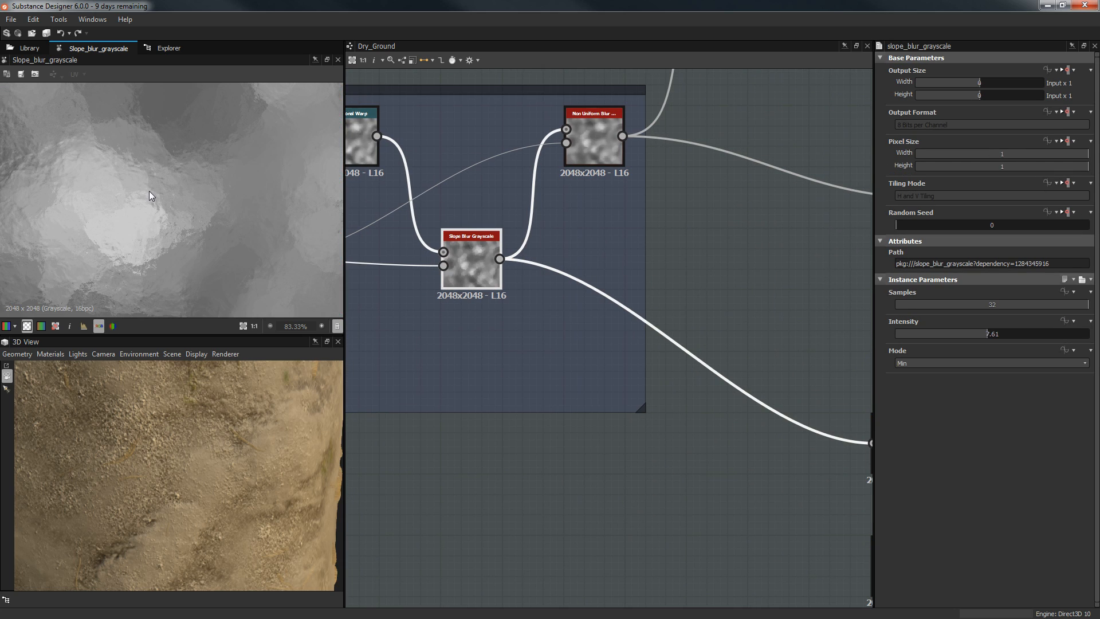
Examine the Slope Blur Grayscale pattern and compare its light and dark areas with the bumps on the 3D ground.
{"action": "scroll", "coordinate": [152, 198], "scroll_direction": "down", "scroll_amount": 6}
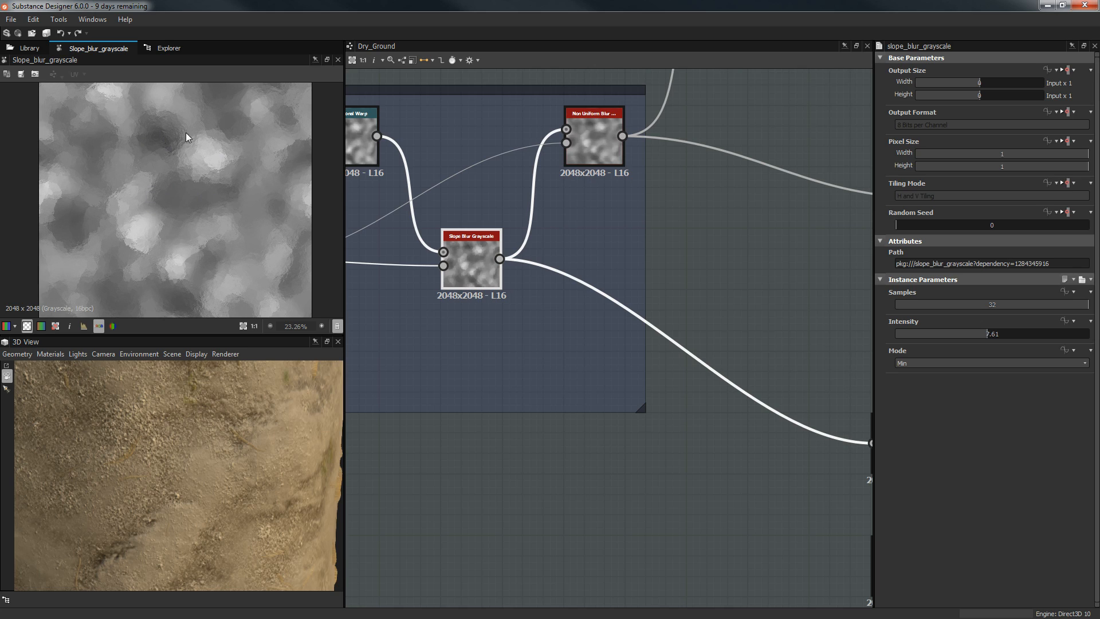
{"action": "middle_click_drag", "start_coordinate": [224, 168], "coordinate": [207, 173]}
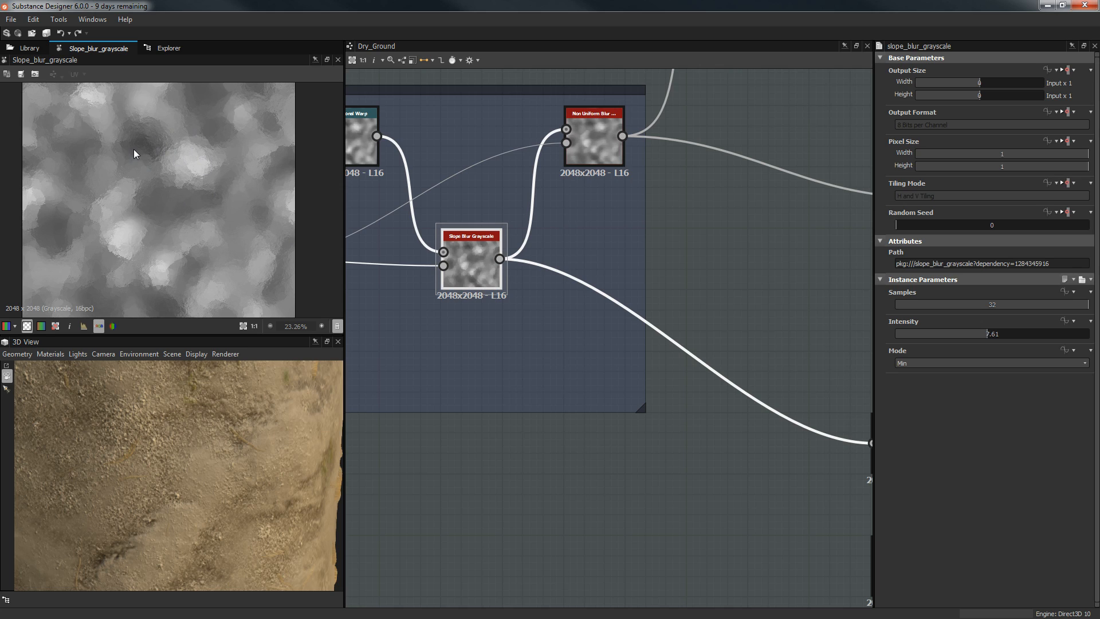
{"action": "left_click_drag", "start_coordinate": [215, 439], "coordinate": [197, 412]}
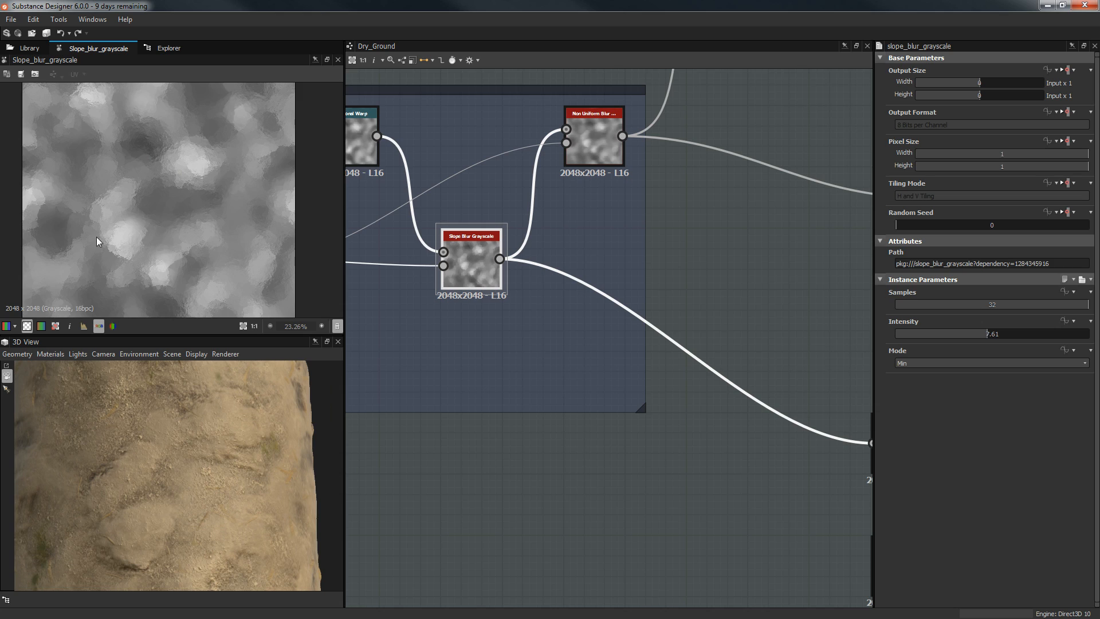
{"action": "scroll", "coordinate": [164, 204], "scroll_direction": "up", "scroll_amount": 3}
Display the Invert Grayscale node fed by the Slope Blur Grayscale and examine the inverted pattern.
{"action": "middle_click_drag", "start_coordinate": [615, 425], "coordinate": [420, 359]}
{"action": "scroll", "coordinate": [421, 360], "scroll_direction": "down", "scroll_amount": 1}
{"action": "double_click", "coordinate": [657, 382]}
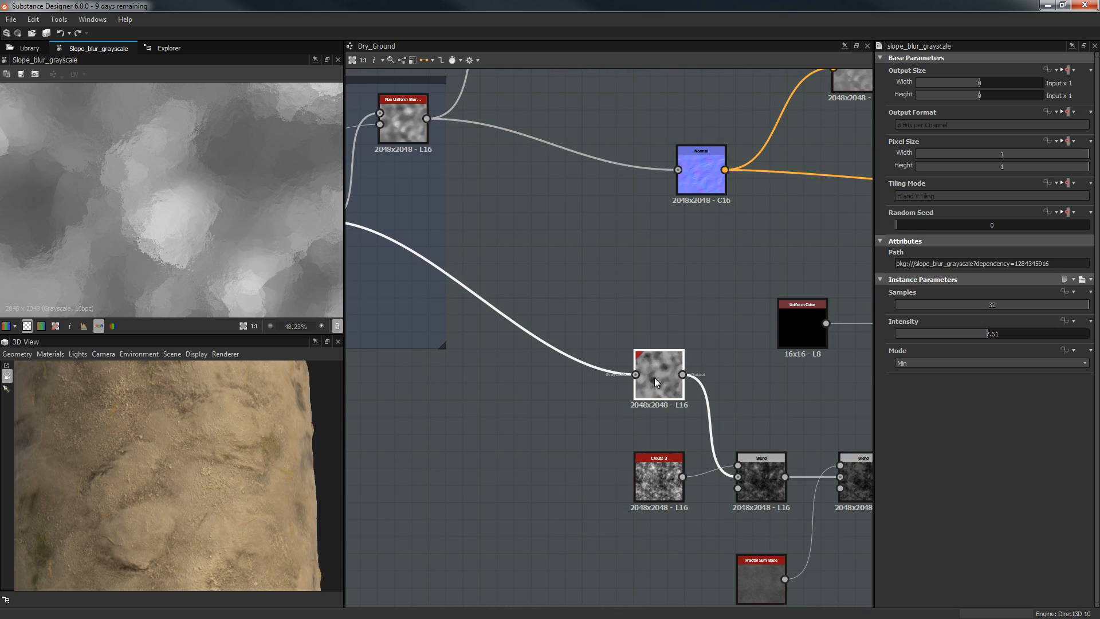
{"action": "scroll", "coordinate": [241, 199], "scroll_direction": "down", "scroll_amount": 1}
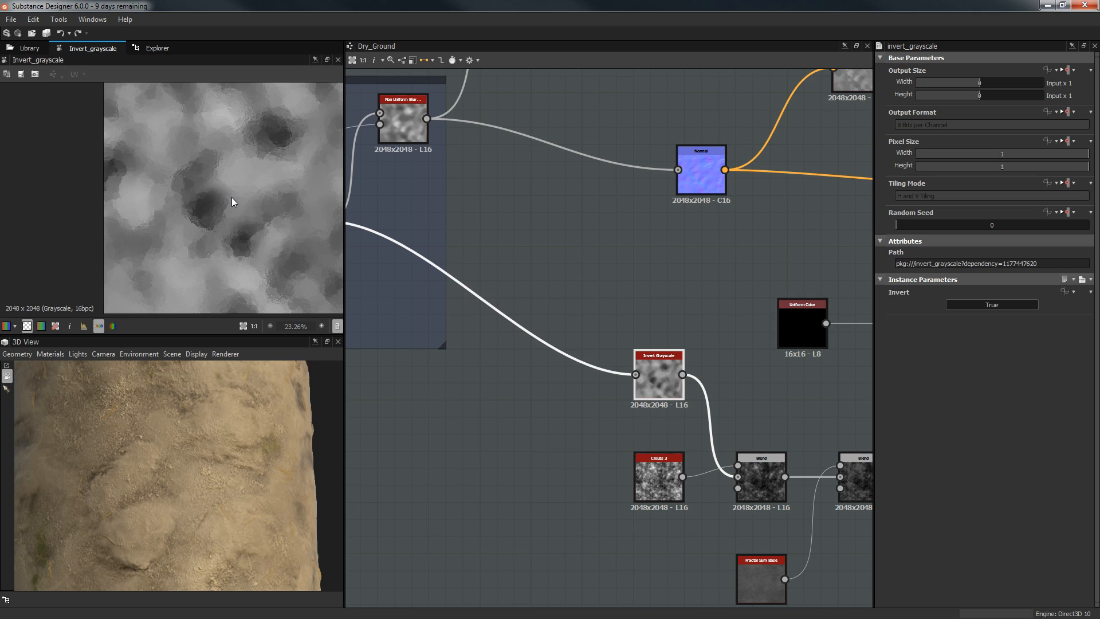
Display the Clouds 3 node and the Blend that multiplies it with the inverted ground, and examine the combined pattern.
{"action": "middle_click_drag", "start_coordinate": [511, 349], "coordinate": [397, 277]}
{"action": "scroll", "coordinate": [578, 386], "scroll_direction": "up", "scroll_amount": 2}
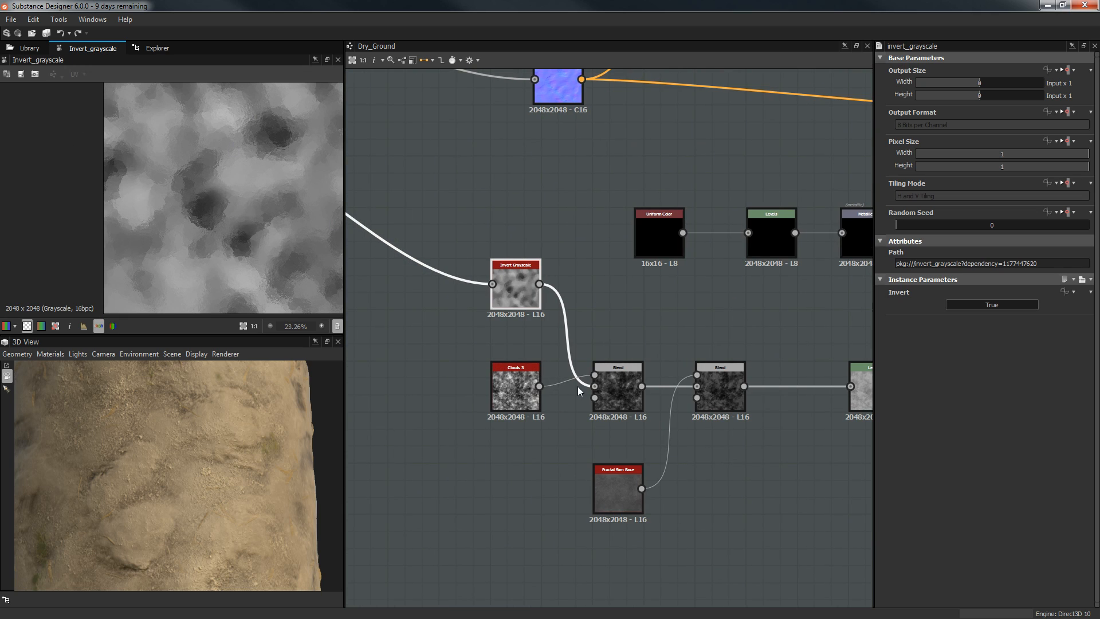
{"action": "double_click", "coordinate": [625, 387]}
{"action": "scroll", "coordinate": [213, 180], "scroll_direction": "up", "scroll_amount": 2}
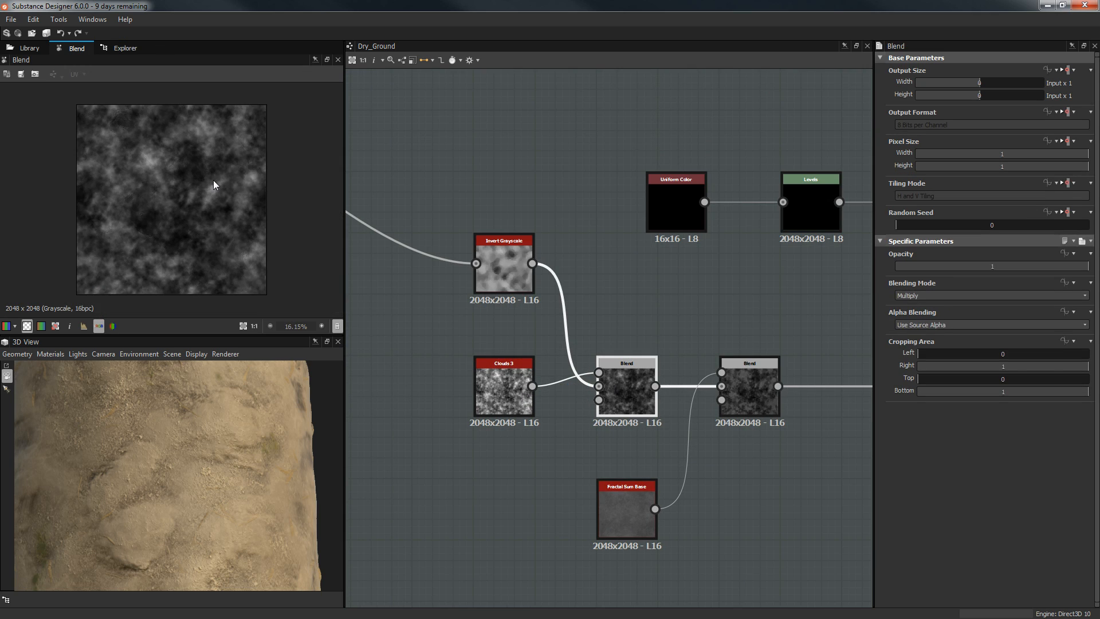
{"action": "double_click", "coordinate": [500, 376]}
{"action": "double_click", "coordinate": [618, 387]}
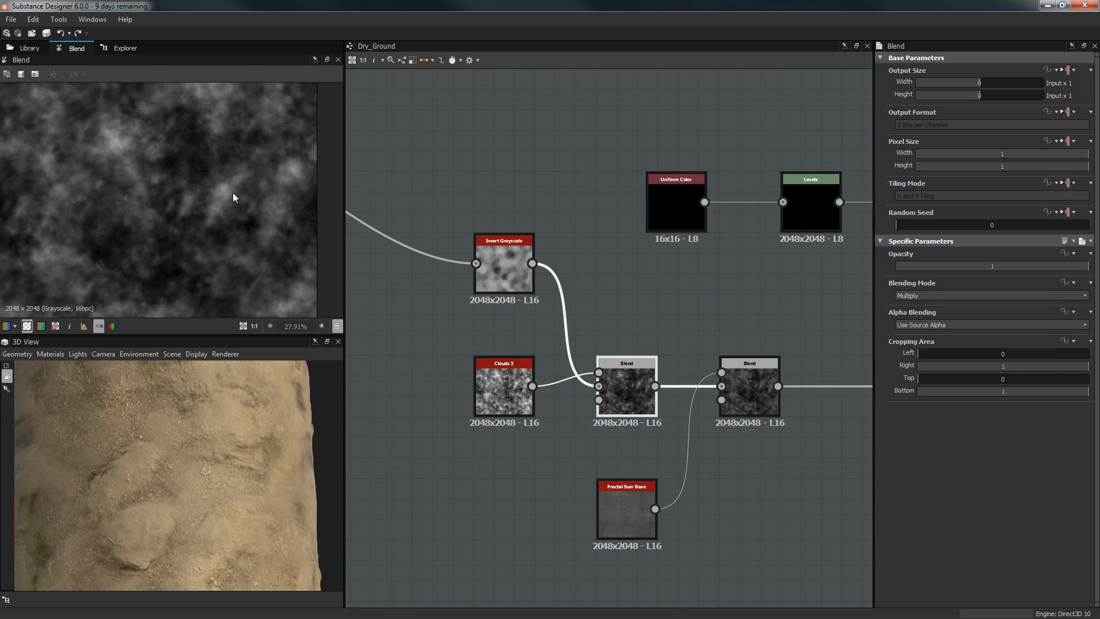
Display the Fractal Sum Base node that feeds the second Blend after Clouds 3.
{"action": "middle_click_drag", "start_coordinate": [664, 278], "coordinate": [578, 240]}
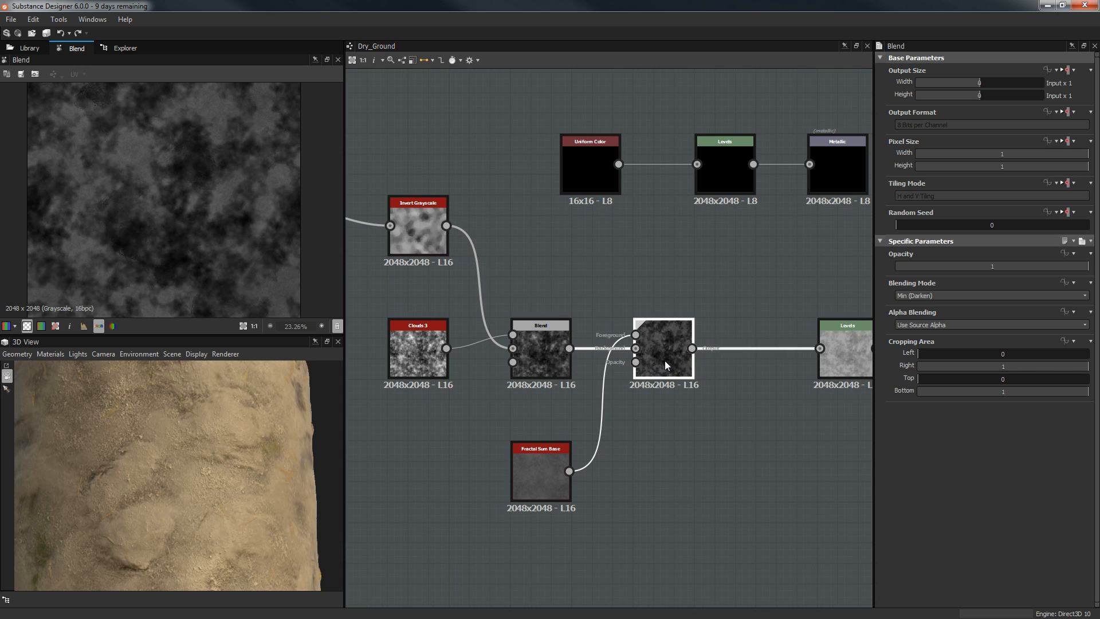
{"action": "scroll", "coordinate": [535, 403], "scroll_direction": "up", "scroll_amount": 3}
{"action": "double_click", "coordinate": [534, 494]}
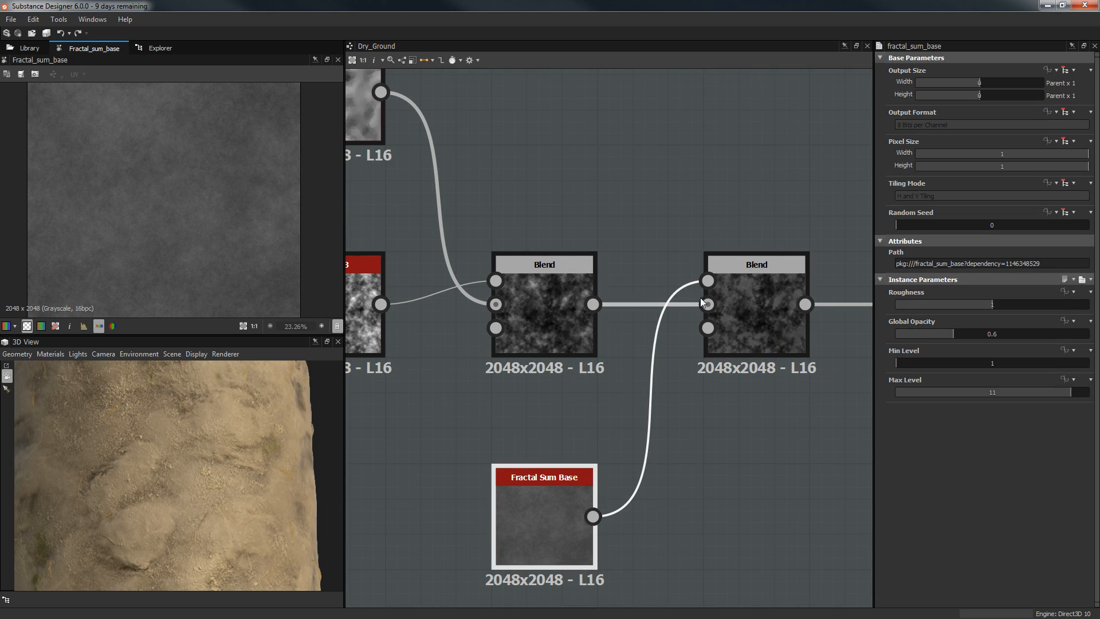
Display the Min (Darken) Blend fed by the Fractal Sum Base and examine its pattern up close.
{"action": "double_click", "coordinate": [733, 299]}
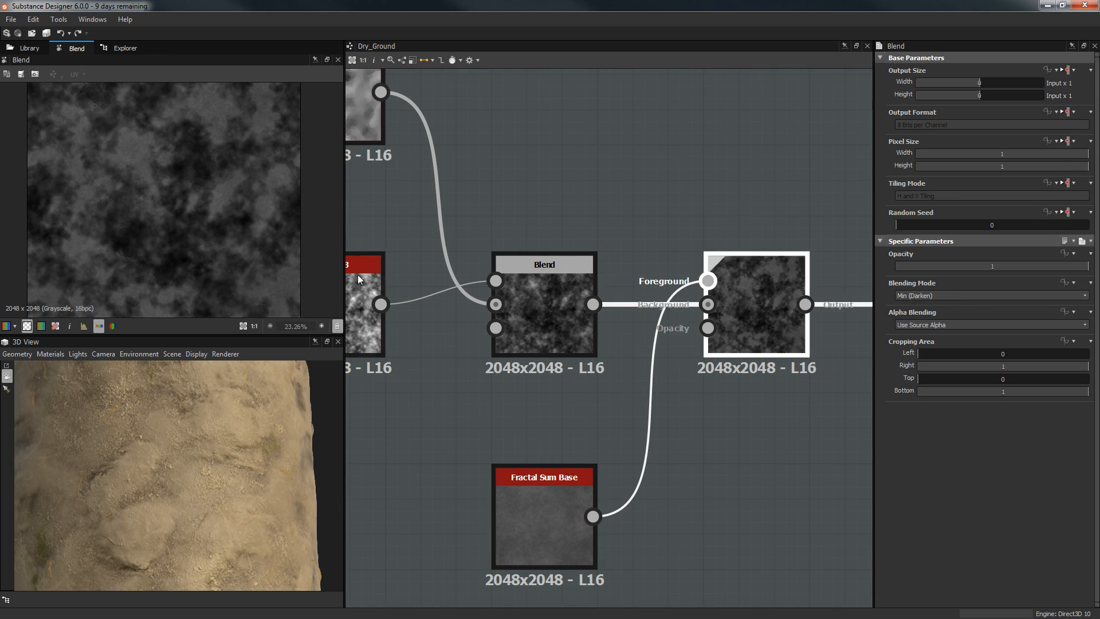
{"action": "scroll", "coordinate": [228, 230], "scroll_direction": "up", "scroll_amount": 8}
{"action": "middle_click_drag", "start_coordinate": [228, 230], "coordinate": [196, 279]}
{"action": "middle_click_drag", "start_coordinate": [199, 155], "coordinate": [194, 223]}
{"action": "scroll", "coordinate": [195, 223], "scroll_direction": "up", "scroll_amount": 3}
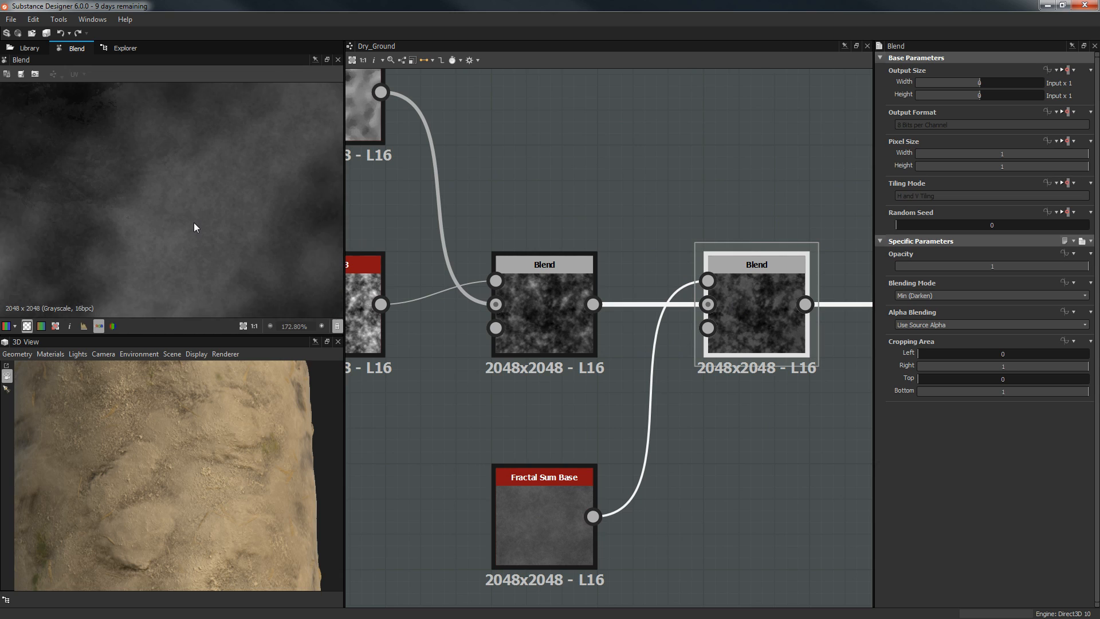
{"action": "scroll", "coordinate": [194, 224], "scroll_direction": "up", "scroll_amount": 1}
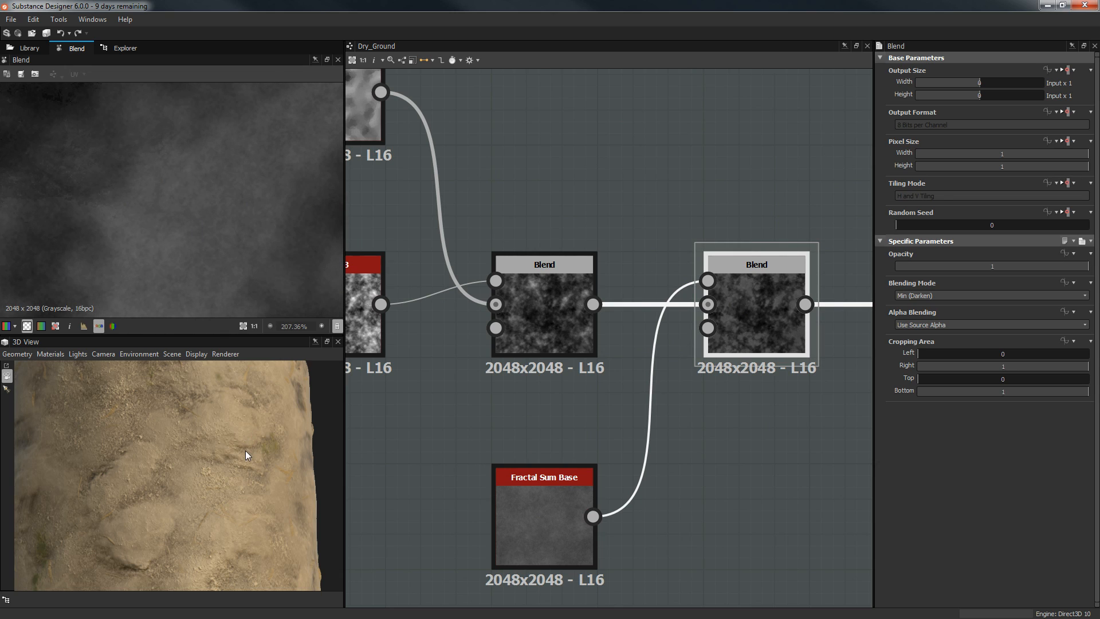
Switch the 3D preview geometry from the cylinder to a flat plane and view the ground at a grazing angle.
{"action": "left_click_drag", "start_coordinate": [246, 456], "coordinate": [285, 427]}
{"action": "left_click_drag", "start_coordinate": [222, 442], "coordinate": [322, 481]}
{"action": "left_click", "coordinate": [29, 355]}
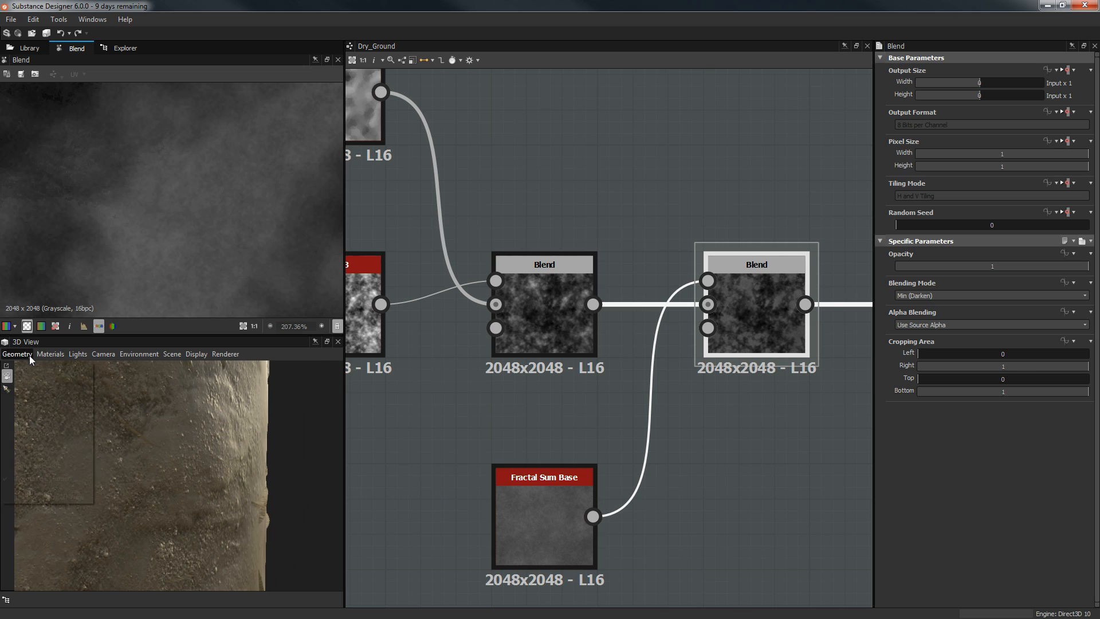
{"action": "left_click", "coordinate": [54, 463]}
{"action": "left_click_drag", "start_coordinate": [199, 403], "coordinate": [219, 455]}
{"action": "right_click_drag", "start_coordinate": [219, 455], "coordinate": [234, 398]}
Enlarge the 3D view in both directions and examine how light falls across the ground surface.
{"action": "left_click_drag", "start_coordinate": [234, 397], "coordinate": [151, 177]}
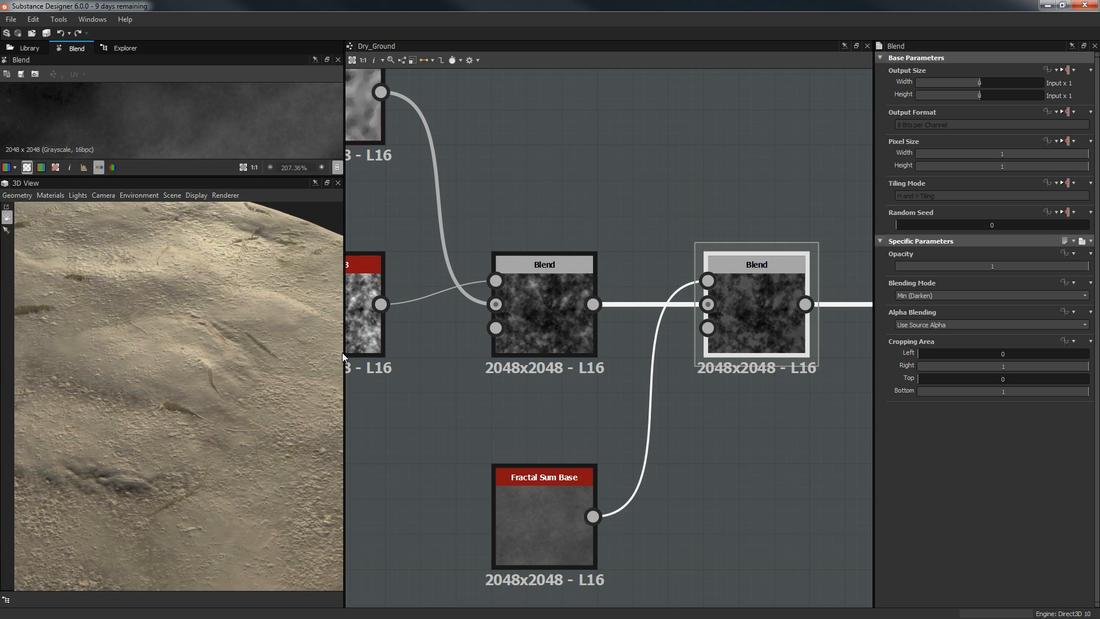
{"action": "left_click_drag", "start_coordinate": [343, 356], "coordinate": [510, 377]}
{"action": "left_click_drag", "start_coordinate": [339, 387], "coordinate": [239, 333]}
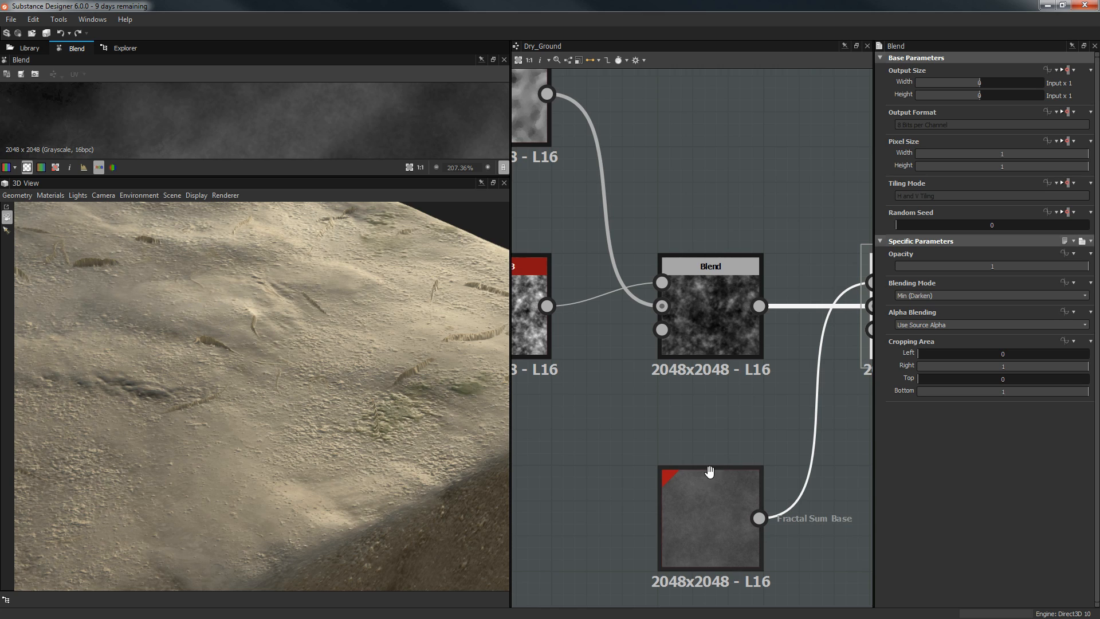
Display the Levels node that follows the Min (Darken) Blend and compare it with that Blend's output.
{"action": "middle_click_drag", "start_coordinate": [866, 367], "coordinate": [765, 361]}
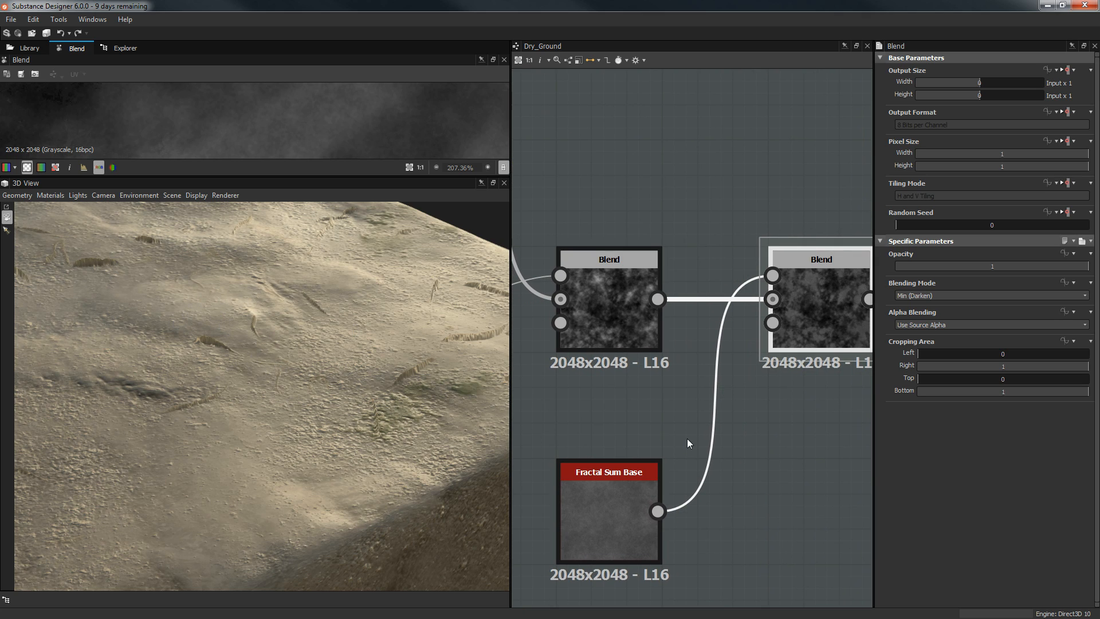
{"action": "middle_click_drag", "start_coordinate": [750, 428], "coordinate": [608, 436]}
{"action": "scroll", "coordinate": [608, 436], "scroll_direction": "down", "scroll_amount": 2}
{"action": "middle_click_drag", "start_coordinate": [702, 408], "coordinate": [641, 411]}
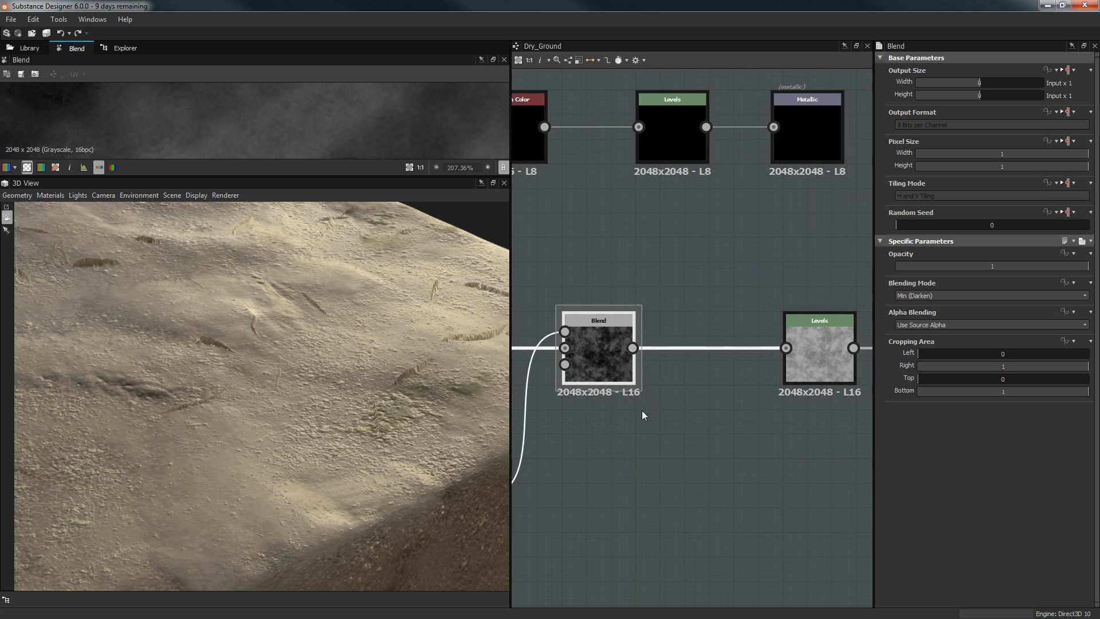
{"action": "double_click", "coordinate": [800, 323]}
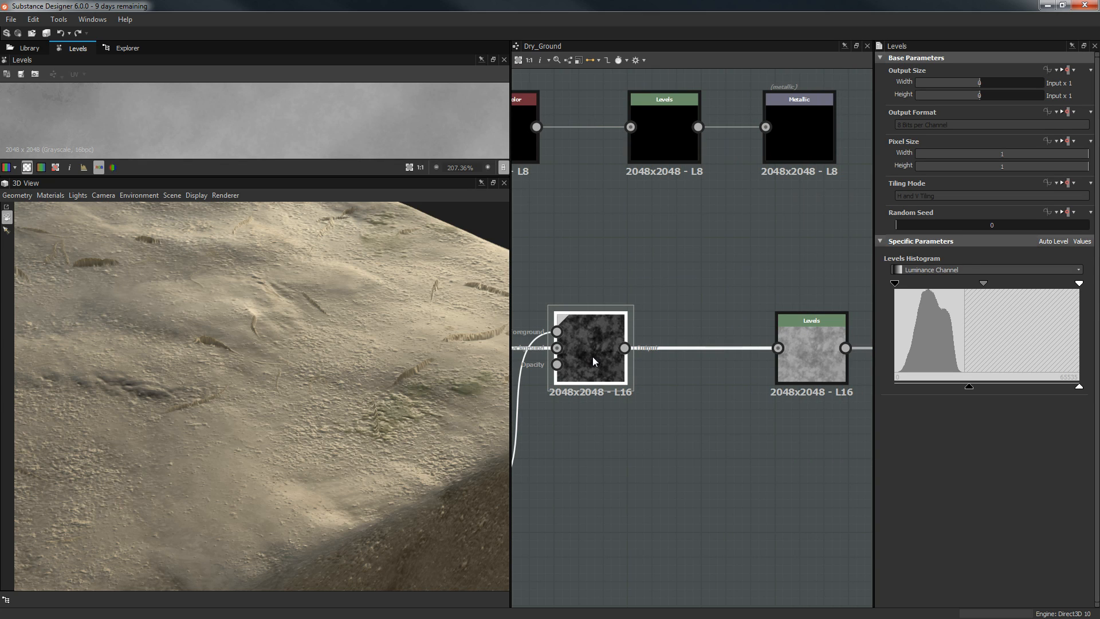
{"action": "double_click", "coordinate": [593, 358]}
Shrink the 3D view to give the 2D view and graph more room, and show the Levels node's histogram and output.
{"action": "left_click_drag", "start_coordinate": [323, 178], "coordinate": [323, 356]}
{"action": "left_click_drag", "start_coordinate": [509, 307], "coordinate": [354, 318]}
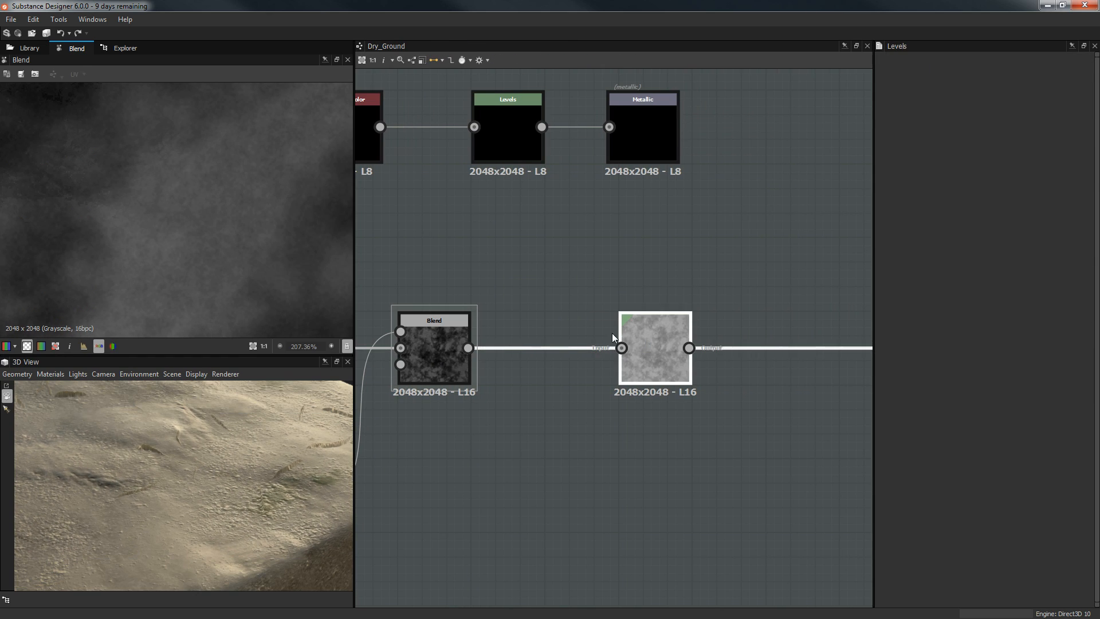
{"action": "double_click", "coordinate": [649, 342]}
{"action": "scroll", "coordinate": [214, 193], "scroll_direction": "up", "scroll_amount": 4}
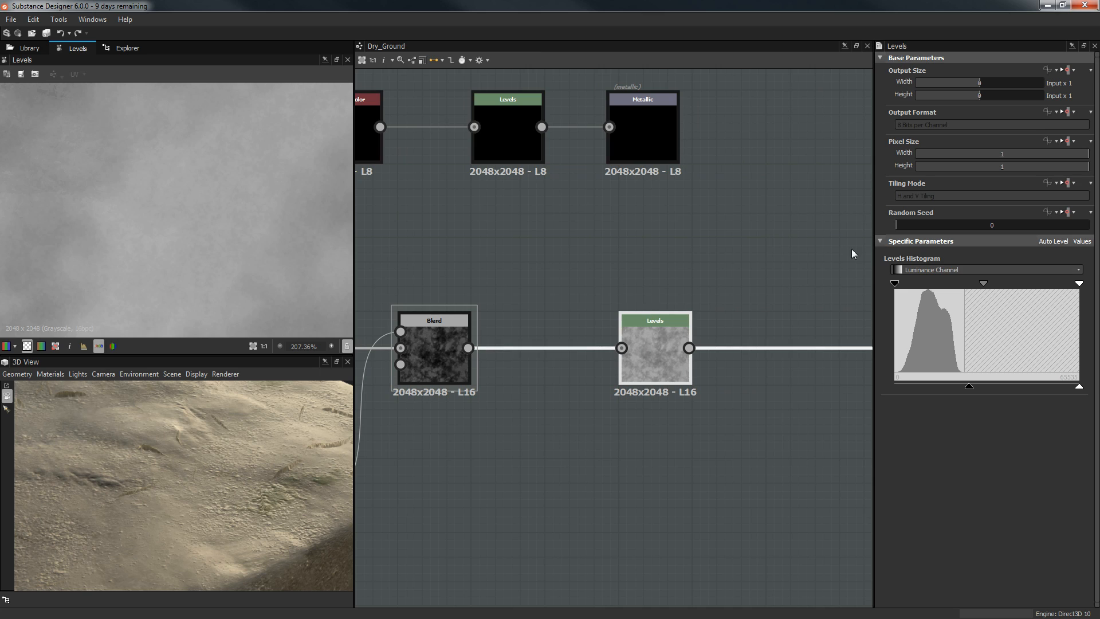
Try shifting the Levels midtone towards white and lowering the output black level, checking the gloss on the 3D ground.
{"action": "left_click_drag", "start_coordinate": [982, 284], "coordinate": [1016, 287]}
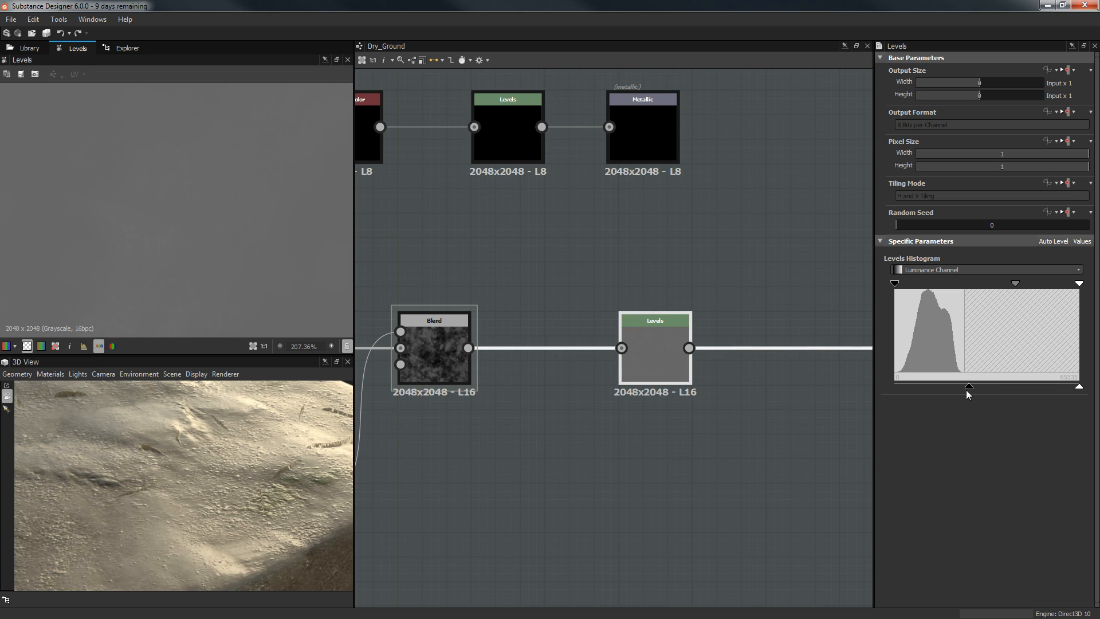
{"action": "left_click_drag", "start_coordinate": [969, 387], "coordinate": [936, 388]}
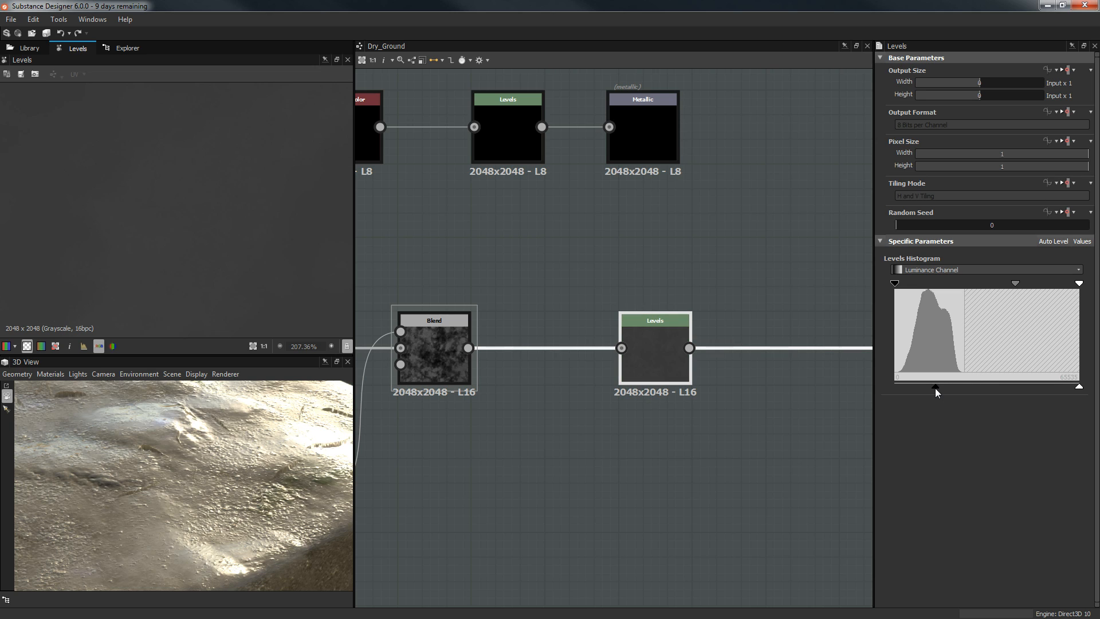
{"action": "left_click_drag", "start_coordinate": [276, 459], "coordinate": [186, 461]}
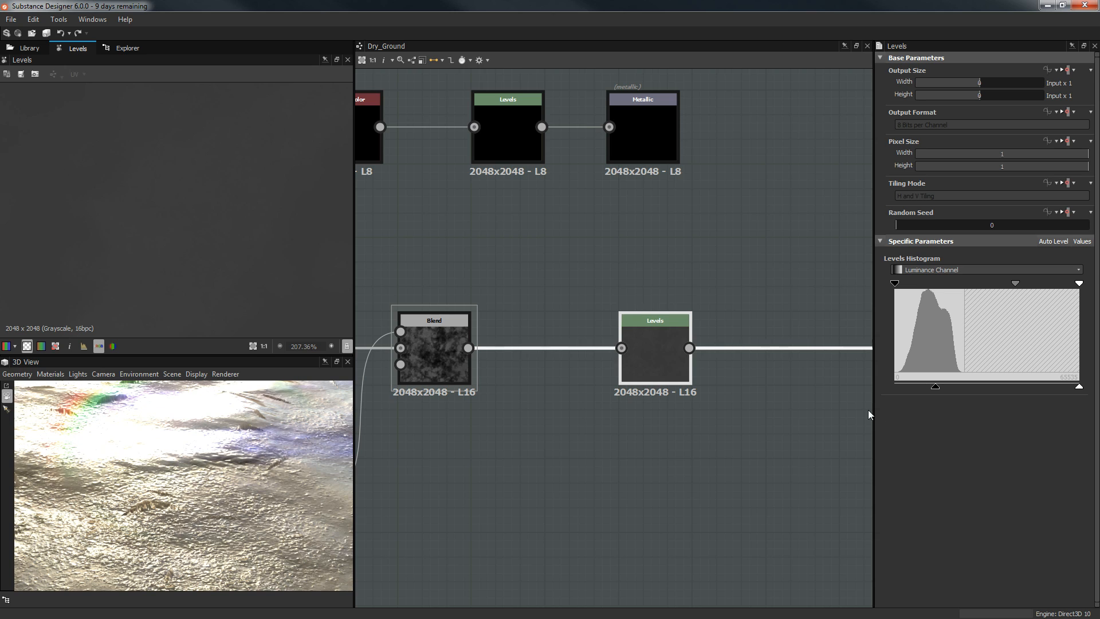
Restore the Levels output black and midtone handles to their earlier positions and view the ground from above.
{"action": "left_click_drag", "start_coordinate": [934, 387], "coordinate": [971, 387]}
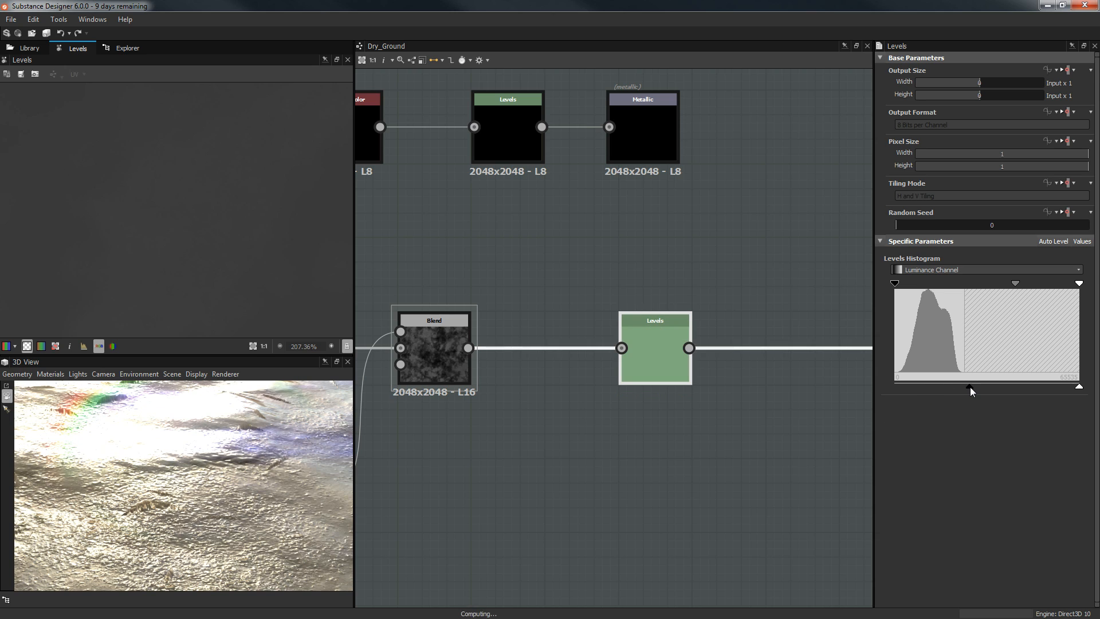
{"action": "left_click_drag", "start_coordinate": [1011, 283], "coordinate": [991, 287]}
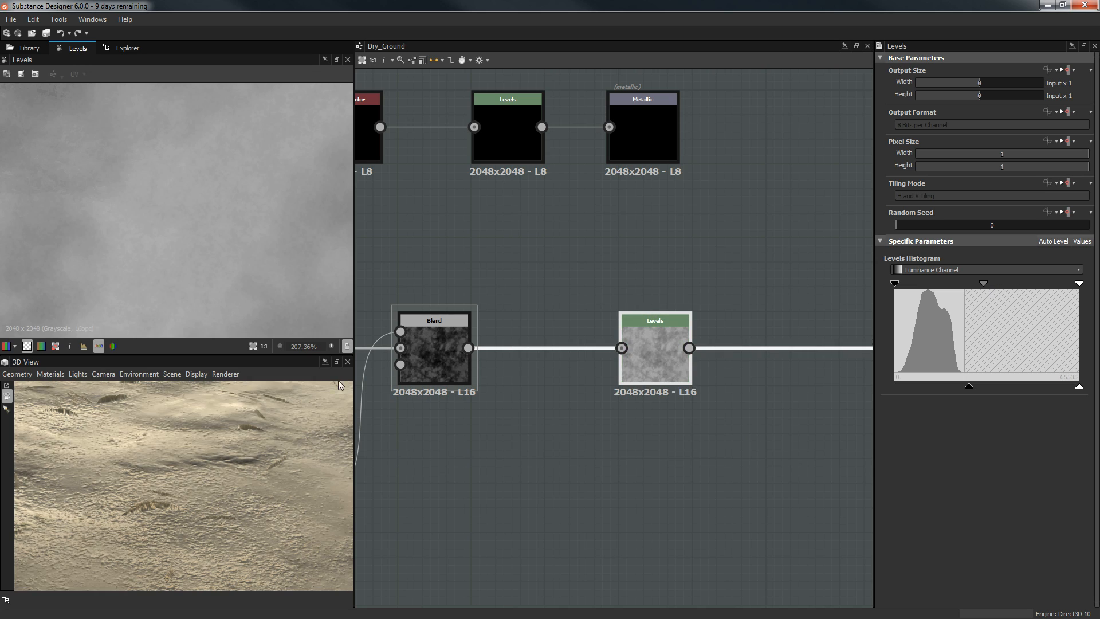
{"action": "left_click_drag", "start_coordinate": [235, 472], "coordinate": [157, 508]}
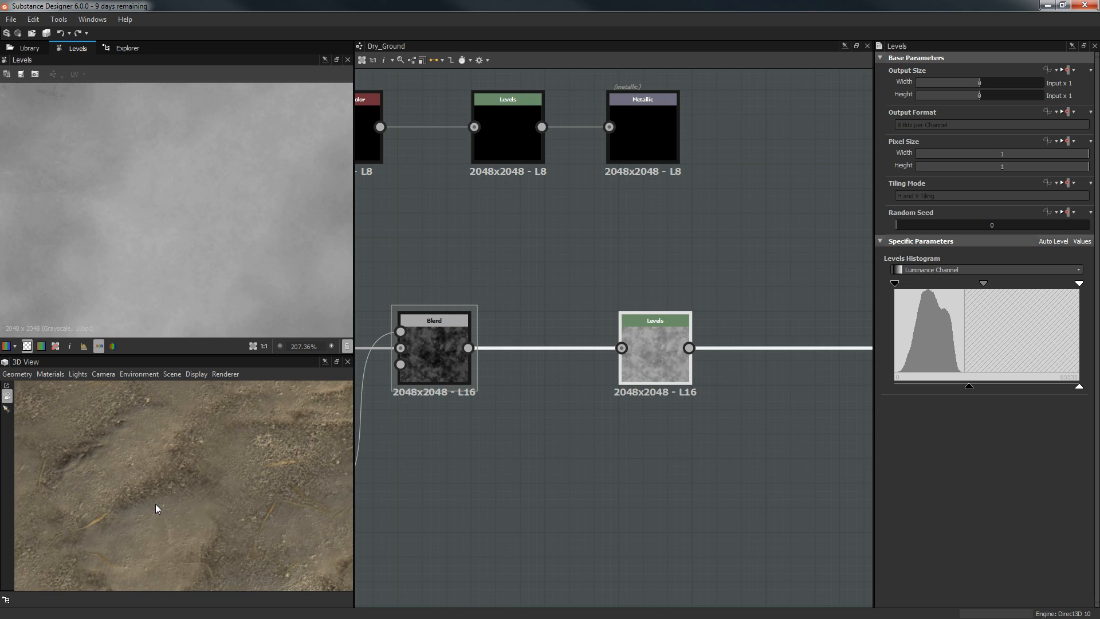
Display the Min (Darken) Blend that combines the Levels result with the curvature near the Roughness output.
{"action": "scroll", "coordinate": [156, 506], "scroll_direction": "down", "scroll_amount": 3}
{"action": "middle_click_drag", "start_coordinate": [516, 378], "coordinate": [396, 374]}
{"action": "middle_click_drag", "start_coordinate": [763, 367], "coordinate": [599, 370]}
{"action": "middle_click_drag", "start_coordinate": [837, 393], "coordinate": [600, 393]}
{"action": "scroll", "coordinate": [600, 393], "scroll_direction": "down", "scroll_amount": 1}
{"action": "scroll", "coordinate": [600, 393], "scroll_direction": "down", "scroll_amount": 2}
{"action": "middle_click_drag", "start_coordinate": [446, 392], "coordinate": [214, 388]}
{"action": "scroll", "coordinate": [526, 371], "scroll_direction": "up", "scroll_amount": 3}
{"action": "double_click", "coordinate": [514, 360]}
Trace the Blend's foreground input back to the C & AO group and display its Curvature Smooth node.
{"action": "scroll", "coordinate": [115, 255], "scroll_direction": "down", "scroll_amount": 11}
{"action": "middle_click_drag", "start_coordinate": [592, 206], "coordinate": [825, 331]}
{"action": "scroll", "coordinate": [825, 330], "scroll_direction": "down", "scroll_amount": 3}
{"action": "middle_click_drag", "start_coordinate": [660, 144], "coordinate": [649, 408]}
{"action": "scroll", "coordinate": [652, 287], "scroll_direction": "down", "scroll_amount": 1}
{"action": "middle_click_drag", "start_coordinate": [652, 287], "coordinate": [658, 366]}
{"action": "scroll", "coordinate": [662, 258], "scroll_direction": "down", "scroll_amount": 2}
{"action": "middle_click_drag", "start_coordinate": [661, 258], "coordinate": [661, 348]}
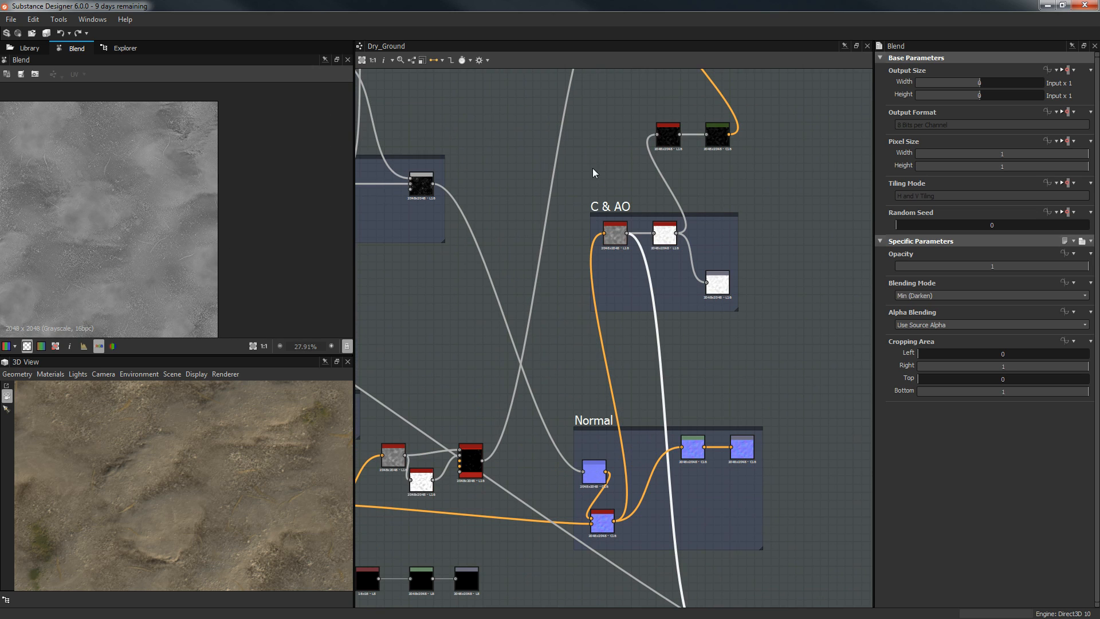
{"action": "double_click", "coordinate": [615, 232]}
Examine the Curvature Smooth pattern closely, looking at the mounds and fine surface detail.
{"action": "middle_click_drag", "start_coordinate": [238, 221], "coordinate": [292, 197]}
{"action": "scroll", "coordinate": [291, 197], "scroll_direction": "down", "scroll_amount": 2}
{"action": "scroll", "coordinate": [286, 198], "scroll_direction": "up", "scroll_amount": 1}
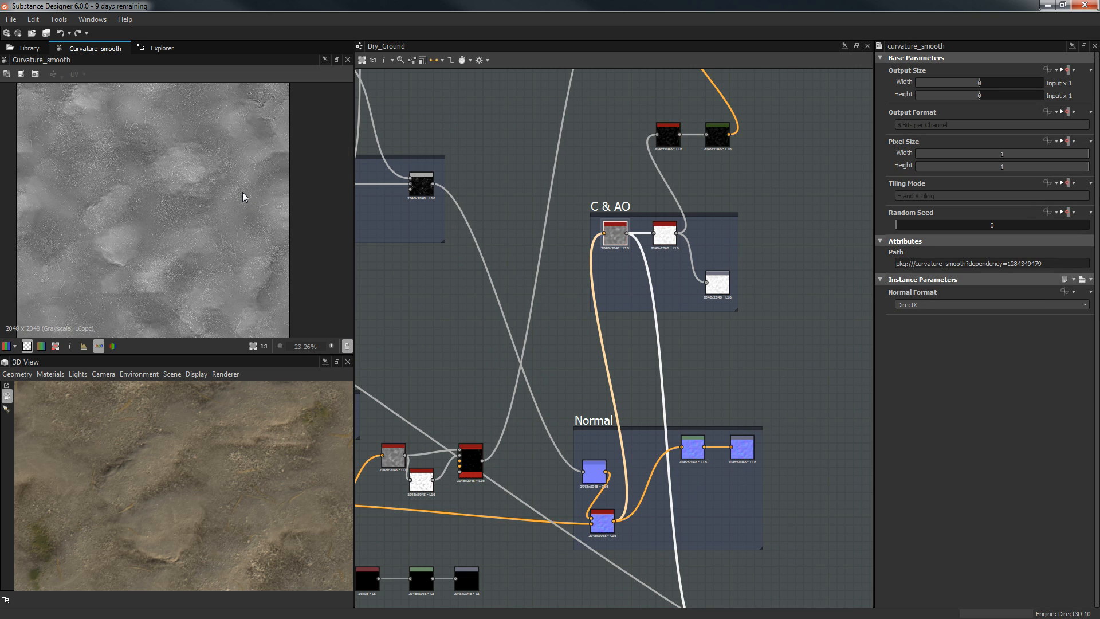
{"action": "scroll", "coordinate": [243, 192], "scroll_direction": "up", "scroll_amount": 3}
{"action": "scroll", "coordinate": [181, 172], "scroll_direction": "up", "scroll_amount": 2}
{"action": "scroll", "coordinate": [143, 175], "scroll_direction": "down", "scroll_amount": 4}
{"action": "scroll", "coordinate": [330, 264], "scroll_direction": "up", "scroll_amount": 2}
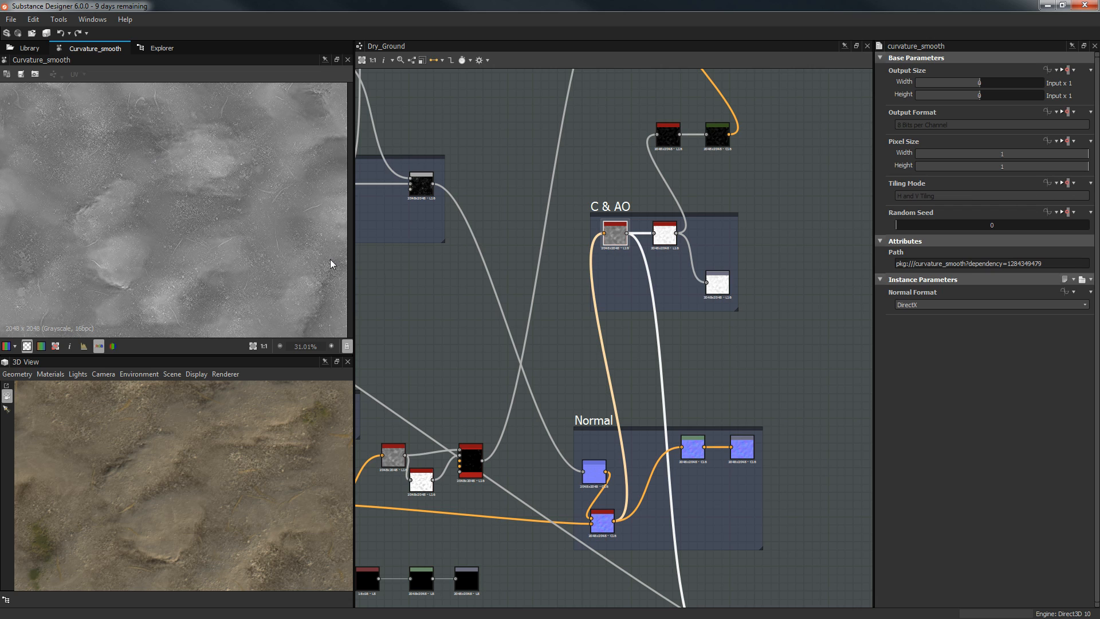
Return to the curvature Blend before the Roughness output and examine the fine detail in its result.
{"action": "middle_click_drag", "start_coordinate": [692, 232], "coordinate": [670, 139]}
{"action": "middle_click_drag", "start_coordinate": [651, 235], "coordinate": [623, 149]}
{"action": "middle_click_drag", "start_coordinate": [659, 349], "coordinate": [591, 195]}
{"action": "scroll", "coordinate": [600, 279], "scroll_direction": "up", "scroll_amount": 2}
{"action": "left_click", "coordinate": [583, 318]}
{"action": "scroll", "coordinate": [196, 154], "scroll_direction": "up", "scroll_amount": 5}
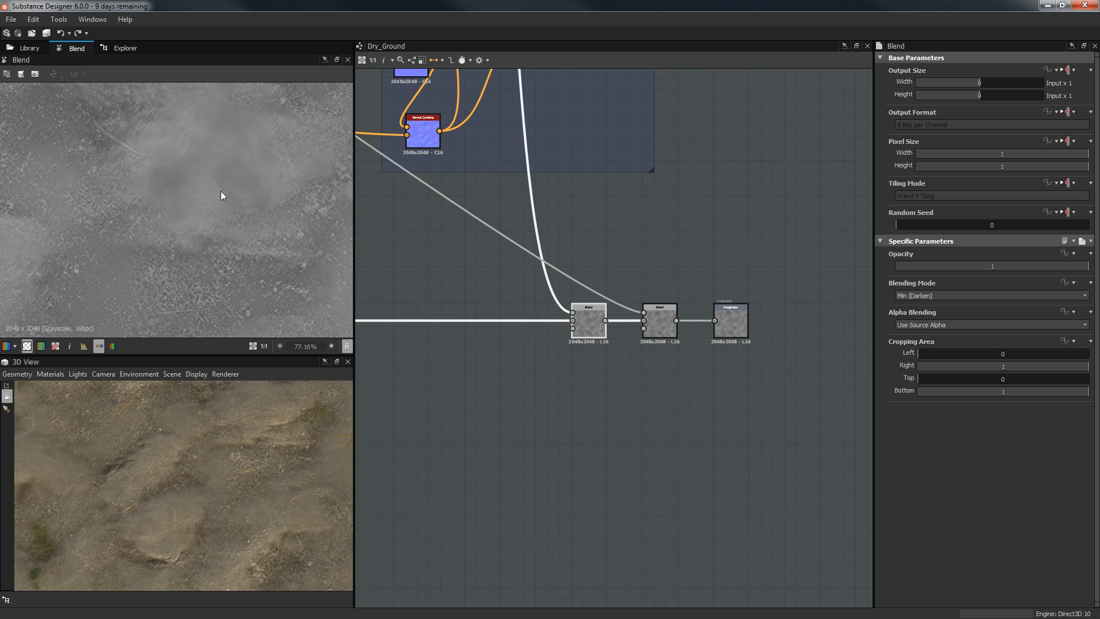
Compare the node feeding the curvature Blend with the Blend's own output in the 2D view.
{"action": "scroll", "coordinate": [221, 191], "scroll_direction": "down", "scroll_amount": 2}
{"action": "middle_click_drag", "start_coordinate": [646, 274], "coordinate": [943, 206]}
{"action": "left_click", "coordinate": [551, 248]}
{"action": "middle_click_drag", "start_coordinate": [675, 274], "coordinate": [493, 302]}
{"action": "double_click", "coordinate": [593, 263]}
{"action": "double_click", "coordinate": [621, 259]}
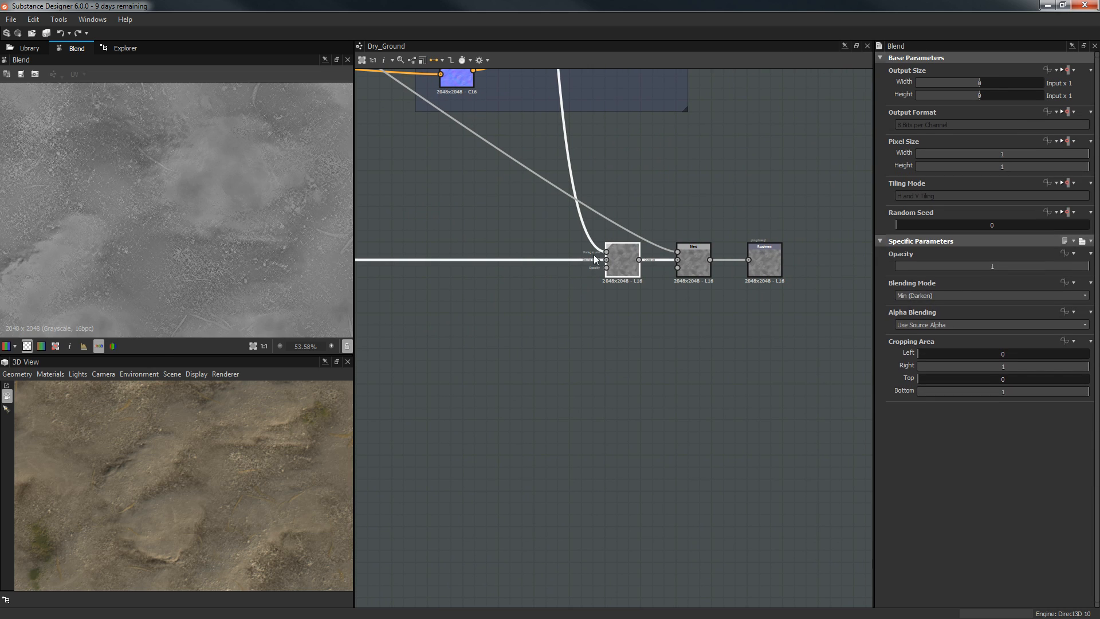
{"action": "scroll", "coordinate": [189, 253], "scroll_direction": "up", "scroll_amount": 5}
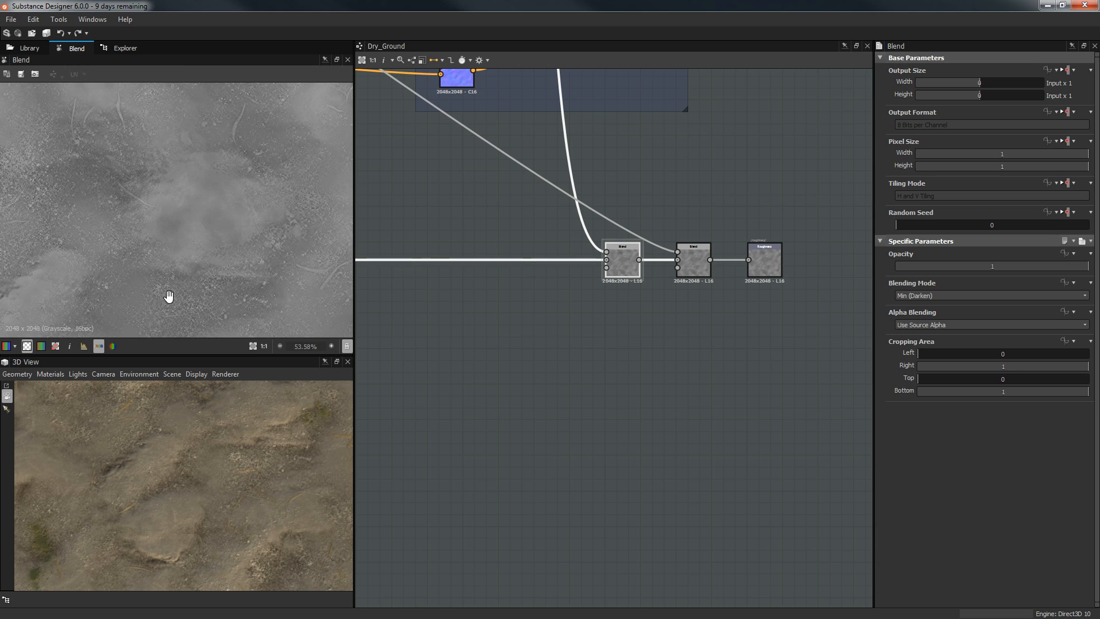
{"action": "scroll", "coordinate": [200, 235], "scroll_direction": "down", "scroll_amount": 4}
Move the curvature Blend next to the Levels node and the Fractal Sum Blend below and beyond it.
{"action": "left_click_drag", "start_coordinate": [623, 265], "coordinate": [410, 266]}
{"action": "middle_click_drag", "start_coordinate": [413, 268], "coordinate": [848, 252]}
{"action": "scroll", "coordinate": [647, 278], "scroll_direction": "down", "scroll_amount": 3}
{"action": "scroll", "coordinate": [645, 280], "scroll_direction": "up", "scroll_amount": 3}
{"action": "middle_click_drag", "start_coordinate": [584, 288], "coordinate": [478, 304]}
{"action": "left_click_drag", "start_coordinate": [500, 249], "coordinate": [795, 368]}
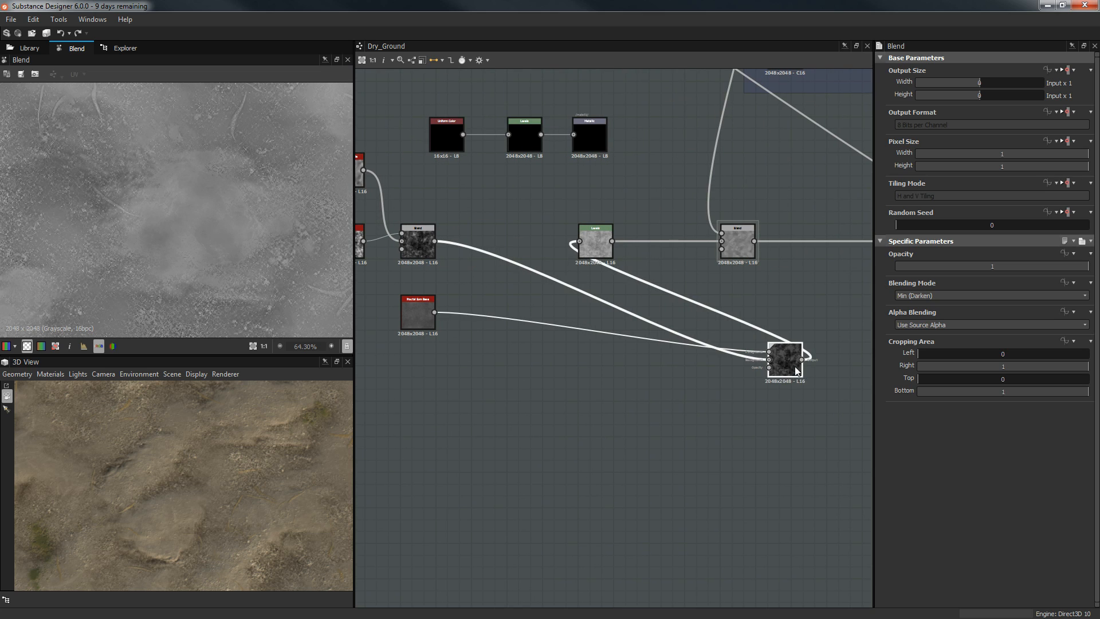
Connect the multiply Blend directly to Levels, and the curvature Blend's output to the Fractal Sum Blend's Background input.
{"action": "middle_click_drag", "start_coordinate": [722, 330], "coordinate": [529, 321]}
{"action": "middle_click_drag", "start_coordinate": [509, 277], "coordinate": [665, 279]}
{"action": "left_click_drag", "start_coordinate": [397, 234], "coordinate": [542, 233]}
{"action": "middle_click_drag", "start_coordinate": [713, 255], "coordinate": [649, 250]}
{"action": "left_click_drag", "start_coordinate": [650, 241], "coordinate": [666, 359]}
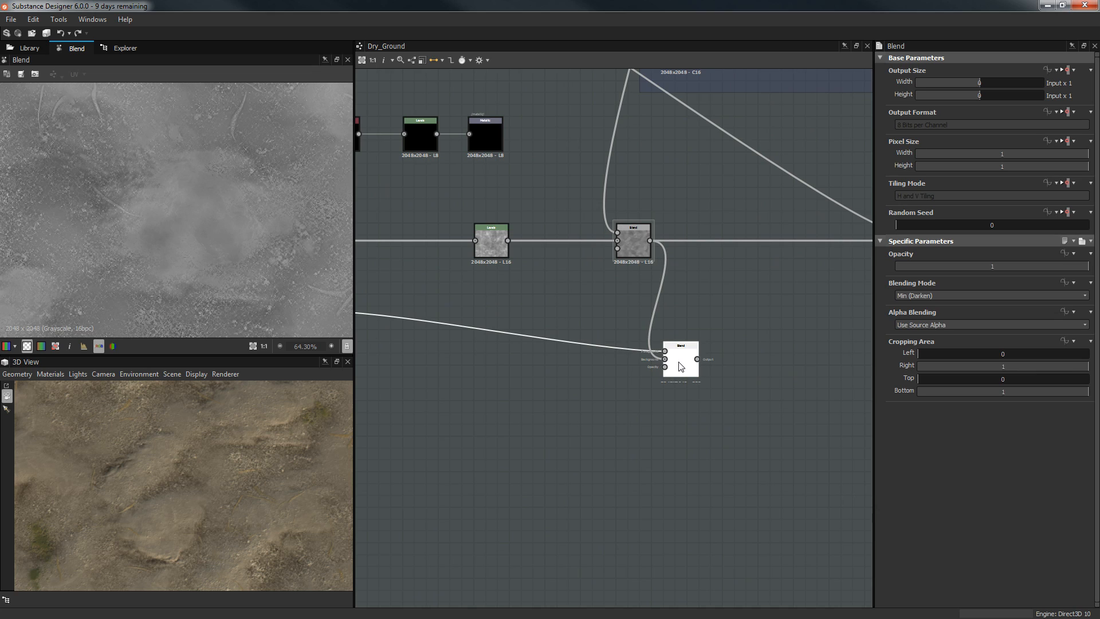
Try Overlay and Max (Lighten) on the new Blend node, testing 0.35 opacity and resetting the opacity to 1.
{"action": "left_click", "coordinate": [951, 293]}
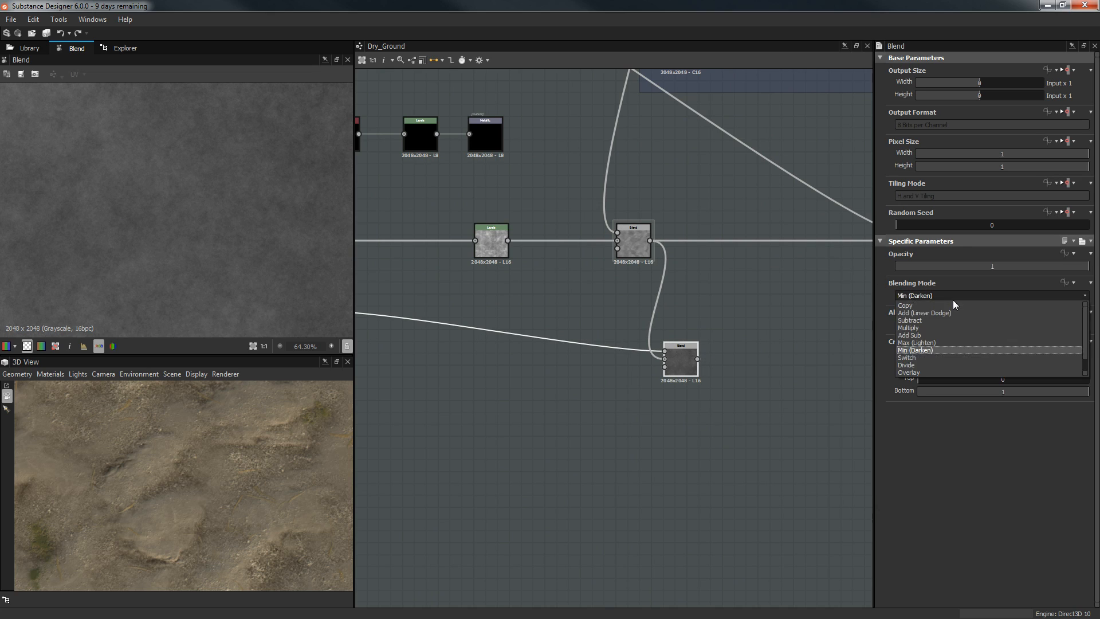
{"action": "left_click", "coordinate": [938, 356]}
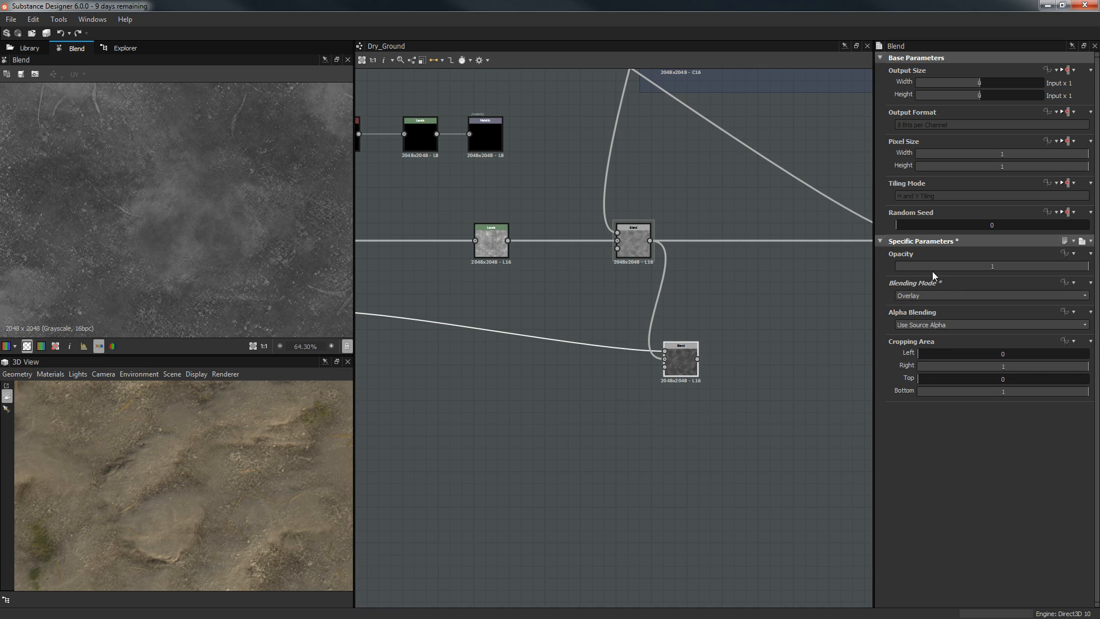
{"action": "left_click_drag", "start_coordinate": [919, 262], "coordinate": [964, 266]}
{"action": "left_click", "coordinate": [953, 295]}
{"action": "left_click", "coordinate": [932, 330]}
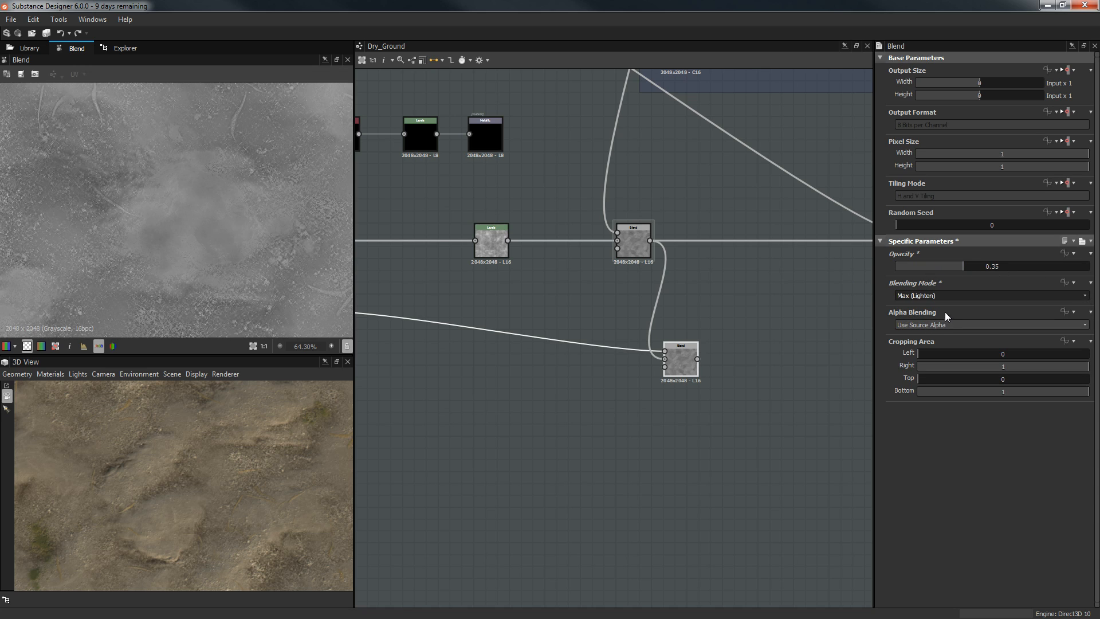
{"action": "left_click_drag", "start_coordinate": [1060, 266], "coordinate": [1094, 267]}
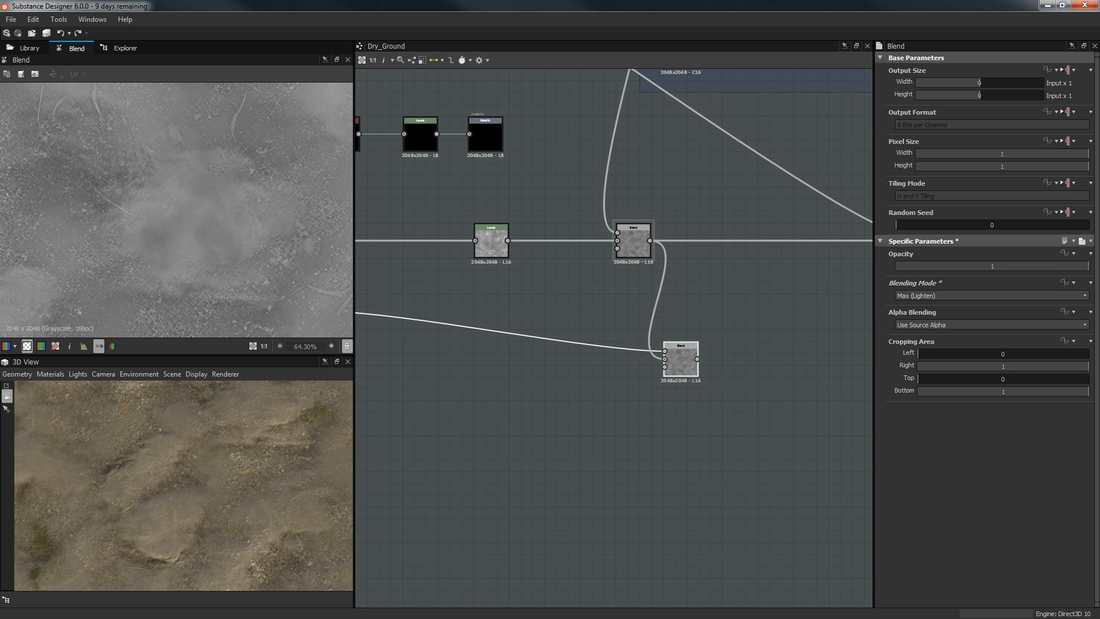
Set the new Blend to Overlay and connect it as the background of the Blend feeding the Roughness output.
{"action": "left_click", "coordinate": [933, 293]}
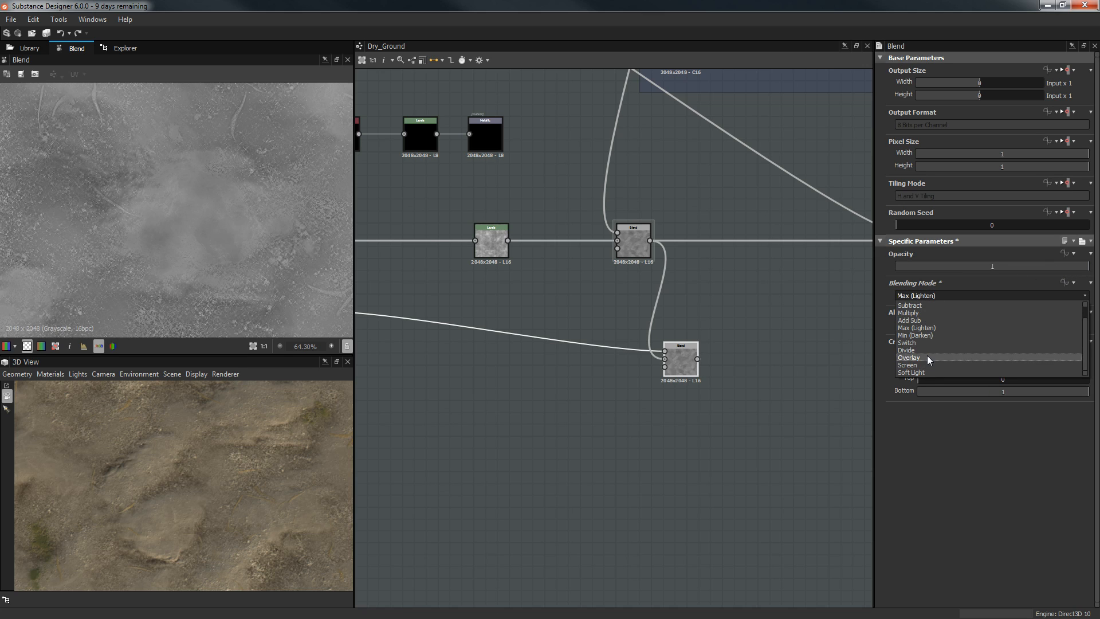
{"action": "left_click", "coordinate": [927, 355]}
{"action": "middle_click_drag", "start_coordinate": [617, 308], "coordinate": [455, 332]}
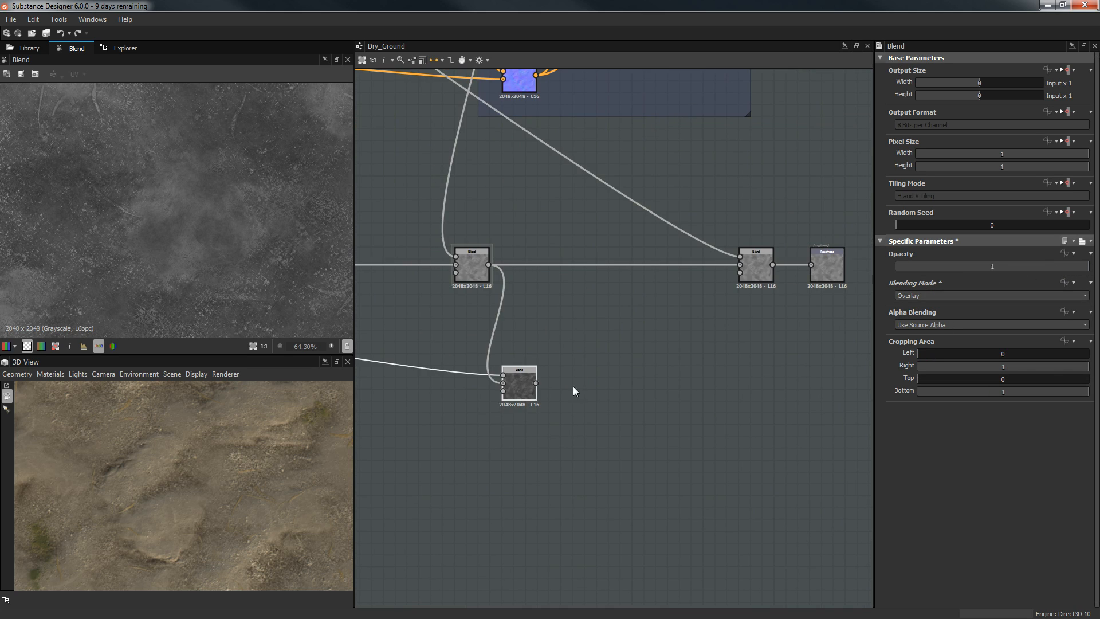
{"action": "left_click_drag", "start_coordinate": [535, 383], "coordinate": [749, 264]}
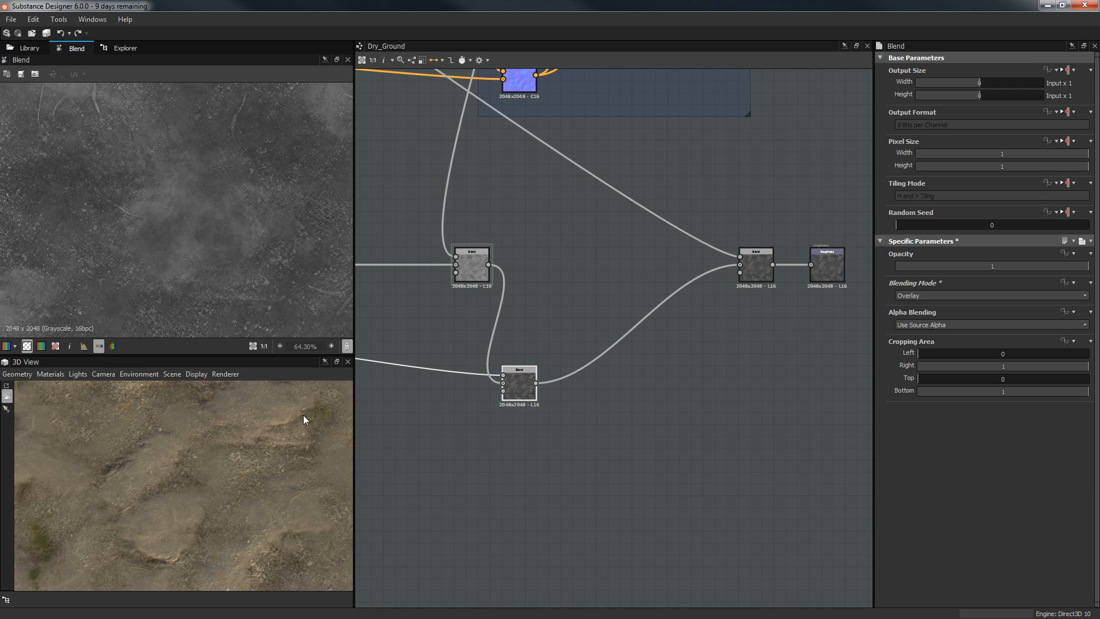
{"action": "left_click_drag", "start_coordinate": [230, 474], "coordinate": [252, 440]}
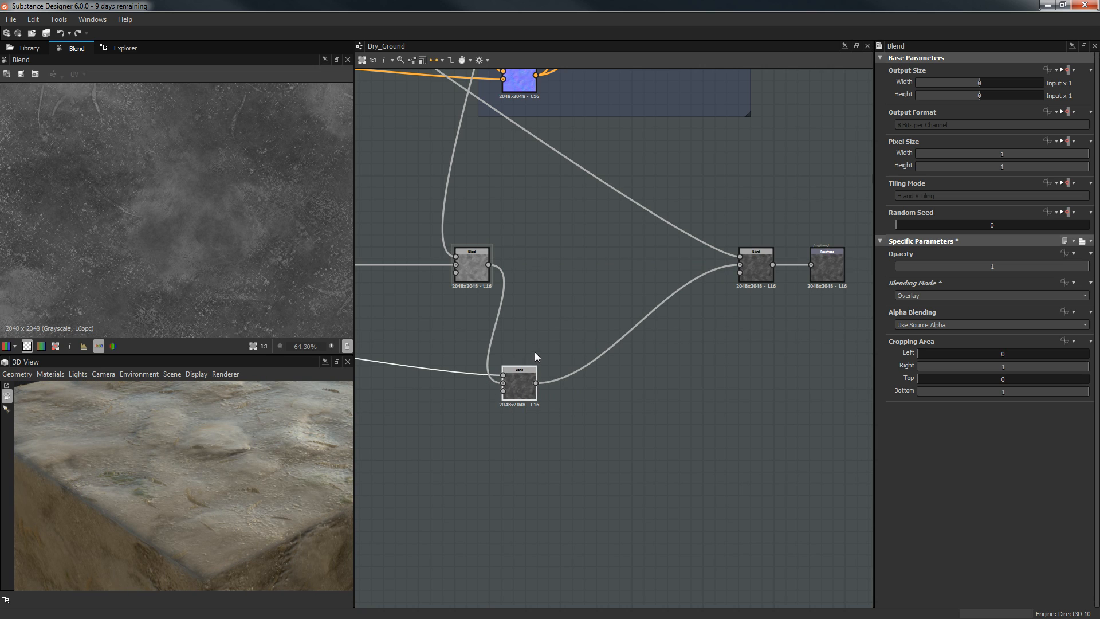
Try the Min (Darken), Subtract and Add Sub blending modes on the new Blend and check the surface in 3D.
{"action": "left_click", "coordinate": [919, 295]}
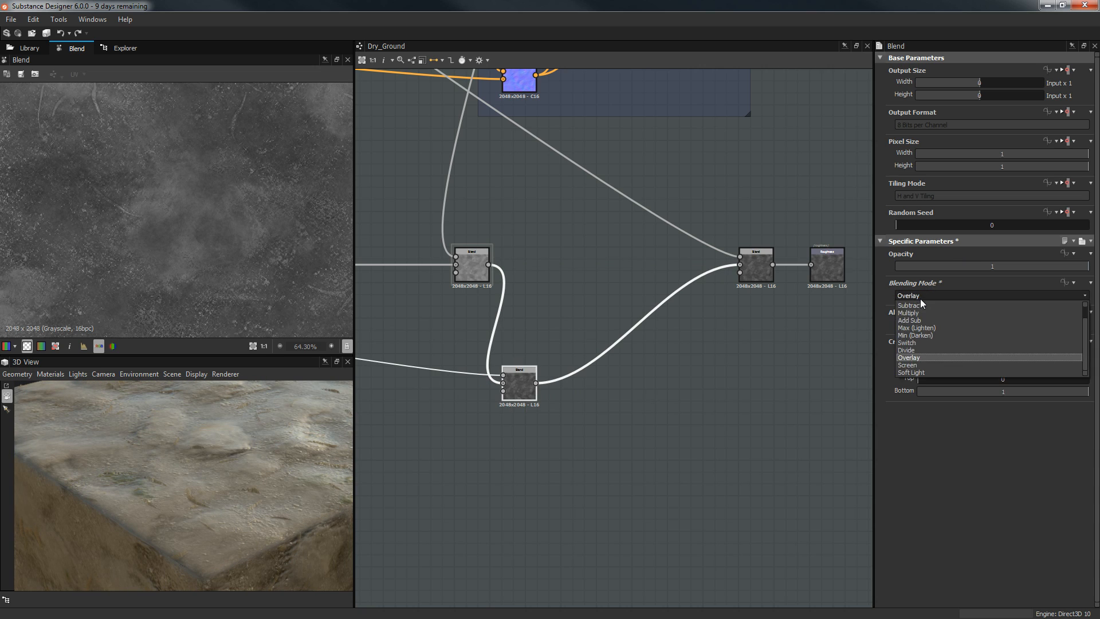
{"action": "left_click", "coordinate": [937, 336]}
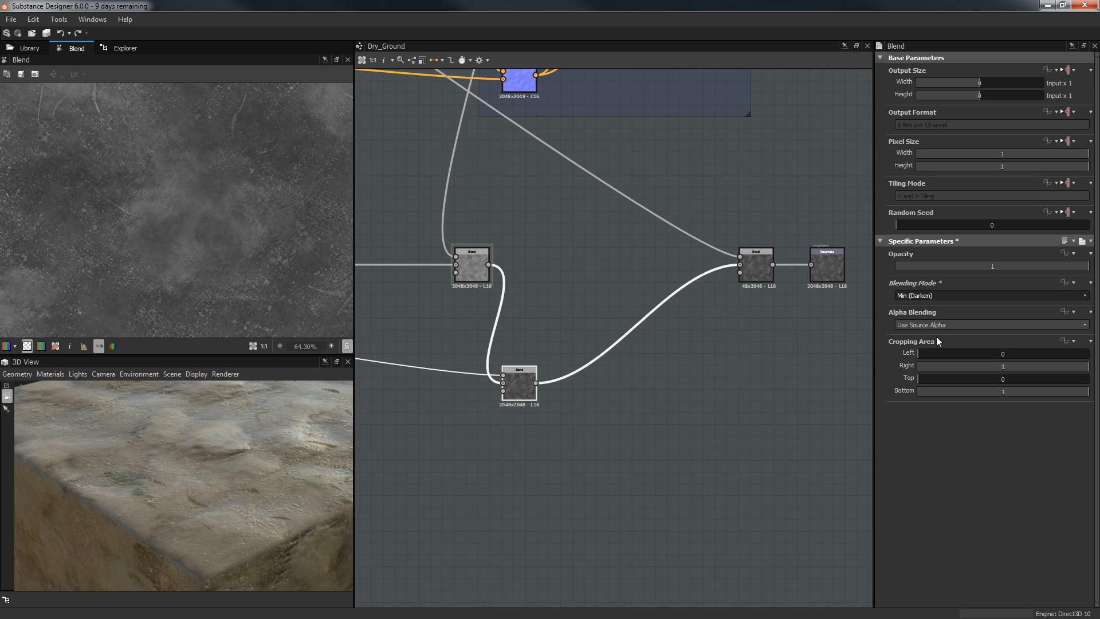
{"action": "left_click", "coordinate": [932, 300]}
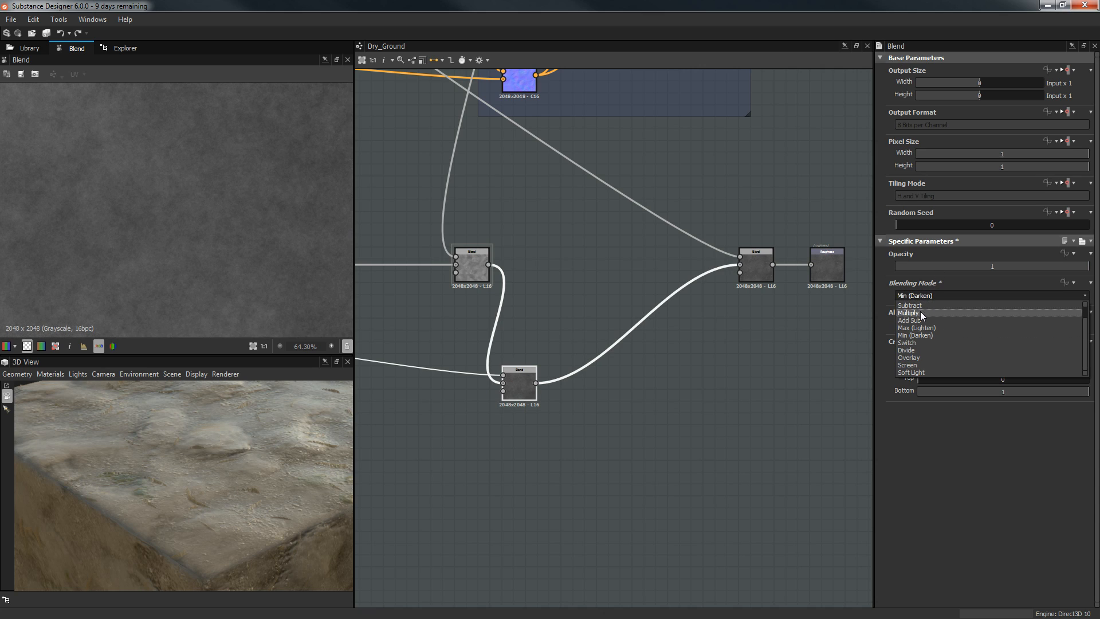
{"action": "left_click", "coordinate": [920, 310]}
{"action": "mouse_move", "coordinate": [259, 473]}
{"action": "left_mouse_down"}
{"action": "mouse_move", "coordinate": [252, 492]}
{"action": "mouse_move", "coordinate": [268, 455]}
{"action": "mouse_move", "coordinate": [276, 464]}
{"action": "mouse_move", "coordinate": [212, 456]}
{"action": "mouse_move", "coordinate": [304, 465]}
{"action": "mouse_move", "coordinate": [233, 465]}
{"action": "mouse_move", "coordinate": [248, 467]}
{"action": "left_mouse_up"}
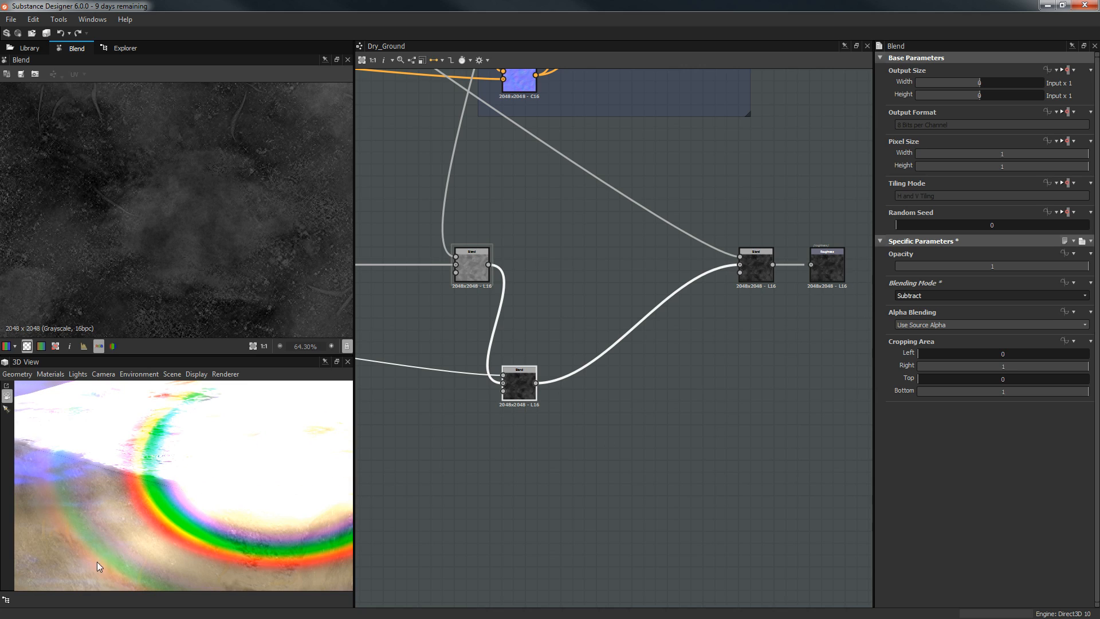
{"action": "left_click", "coordinate": [950, 295]}
{"action": "left_click", "coordinate": [911, 321]}
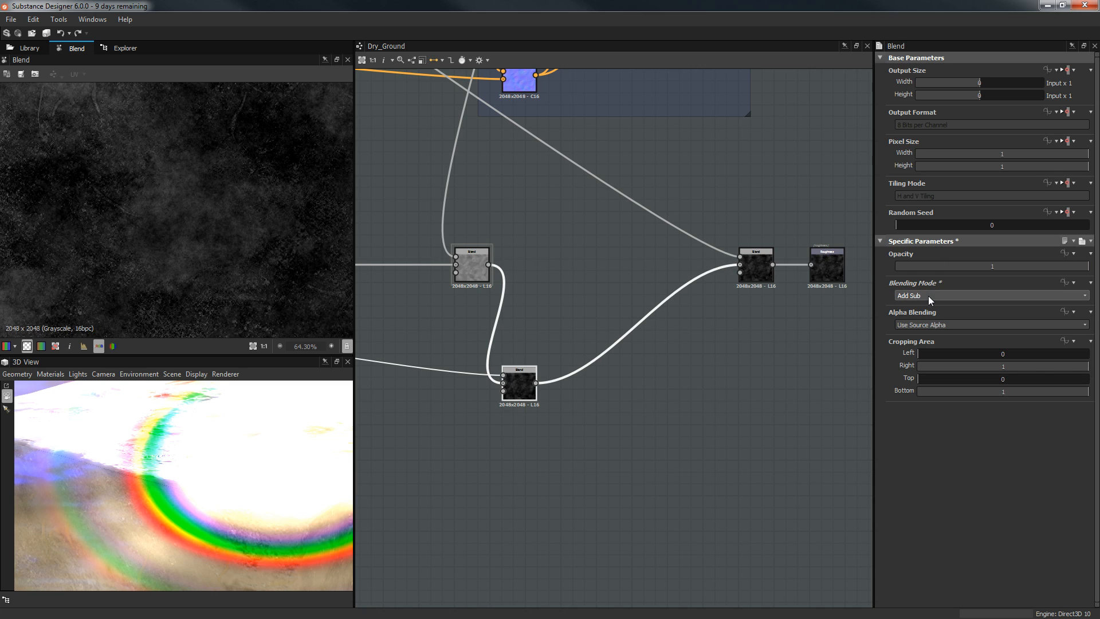
Set the new Blend's mode to Max (Lighten) and inspect the ground surface from several angles.
{"action": "left_click", "coordinate": [929, 294]}
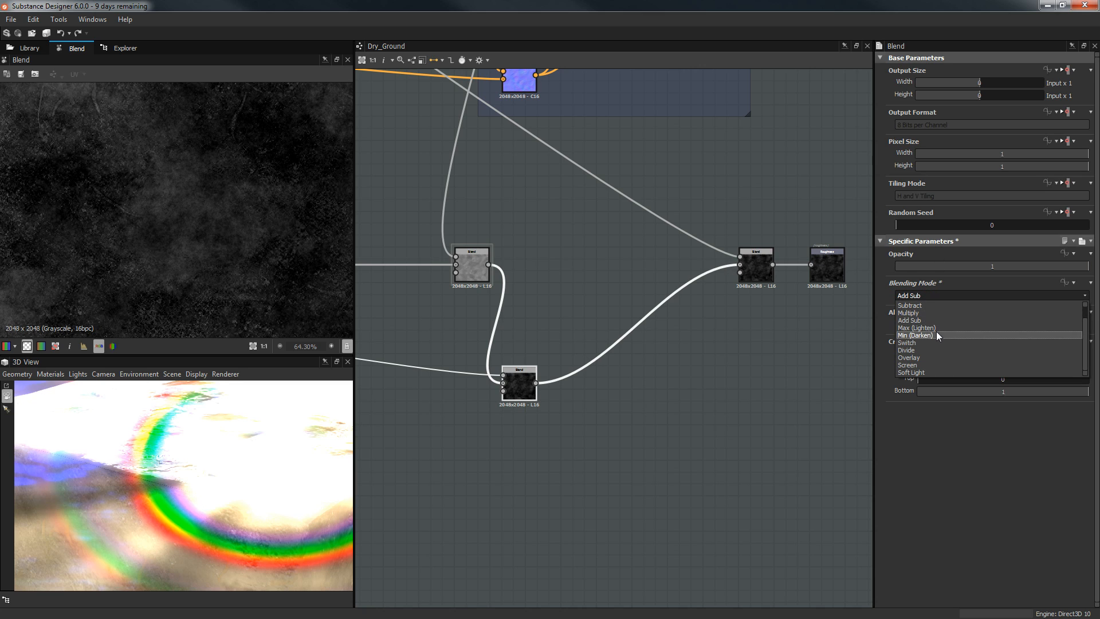
{"action": "left_click", "coordinate": [936, 329]}
{"action": "left_click_drag", "start_coordinate": [207, 452], "coordinate": [196, 498]}
{"action": "right_click_drag", "start_coordinate": [196, 498], "coordinate": [251, 442]}
{"action": "middle_click_drag", "start_coordinate": [251, 441], "coordinate": [243, 457]}
{"action": "left_click_drag", "start_coordinate": [241, 454], "coordinate": [276, 448]}
Reconnect the Blend after Levels directly to the Blend feeding the Roughness output, bypassing the new Blend.
{"action": "middle_click_drag", "start_coordinate": [587, 335], "coordinate": [784, 322]}
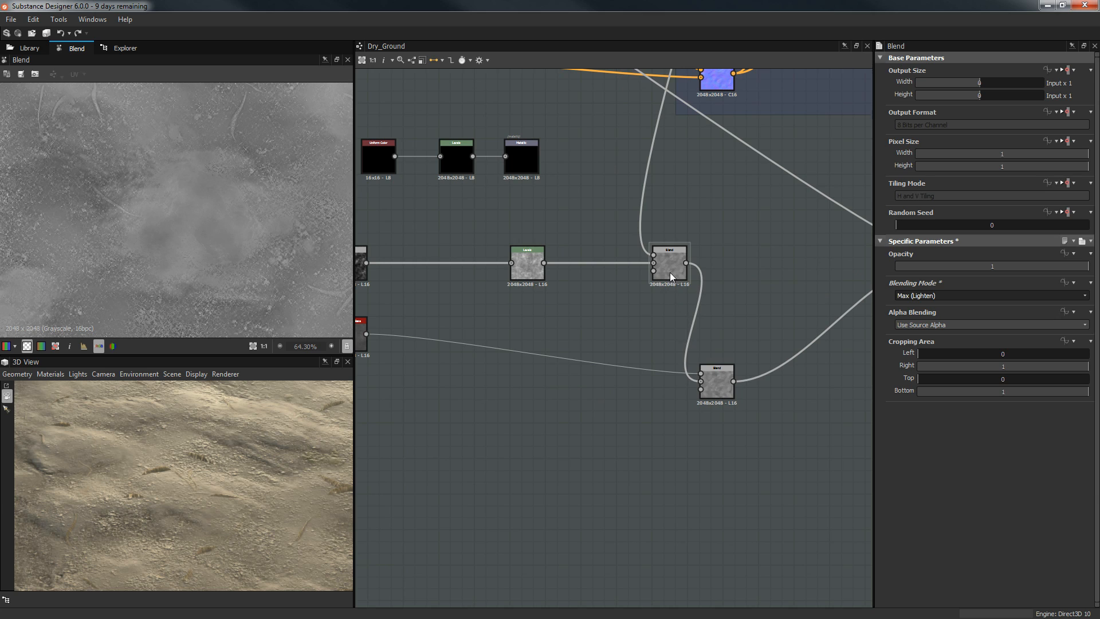
{"action": "left_click_drag", "start_coordinate": [686, 263], "coordinate": [737, 268]}
{"action": "left_click_drag", "start_coordinate": [732, 297], "coordinate": [791, 291]}
Place the new Blend between the cloud Blend and Levels, with the cloud Blend as foreground and Fractal Sum Base as background.
{"action": "middle_click_drag", "start_coordinate": [457, 324], "coordinate": [774, 277]}
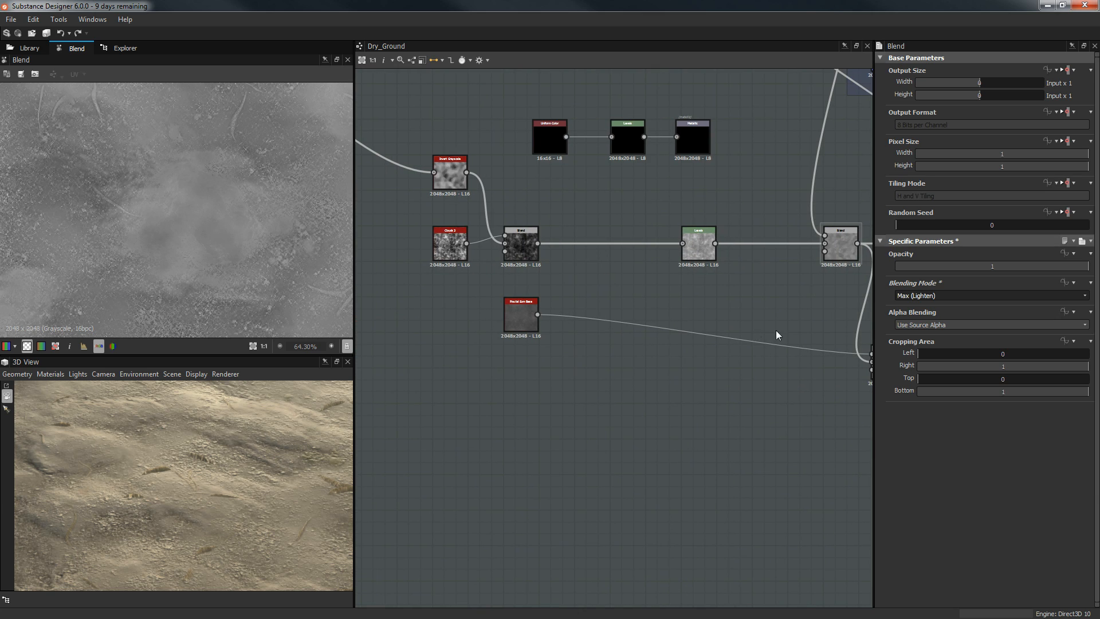
{"action": "middle_click_drag", "start_coordinate": [776, 335], "coordinate": [681, 357]}
{"action": "left_click_drag", "start_coordinate": [442, 265], "coordinate": [540, 338]}
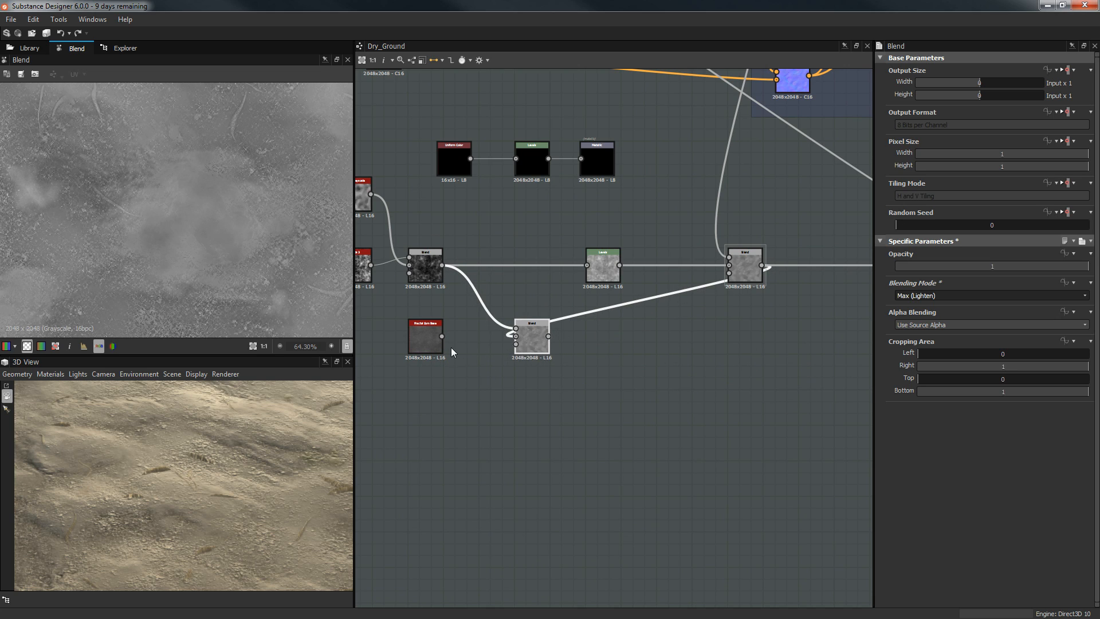
{"action": "left_click_drag", "start_coordinate": [442, 337], "coordinate": [587, 265]}
{"action": "left_click_drag", "start_coordinate": [526, 328], "coordinate": [533, 262]}
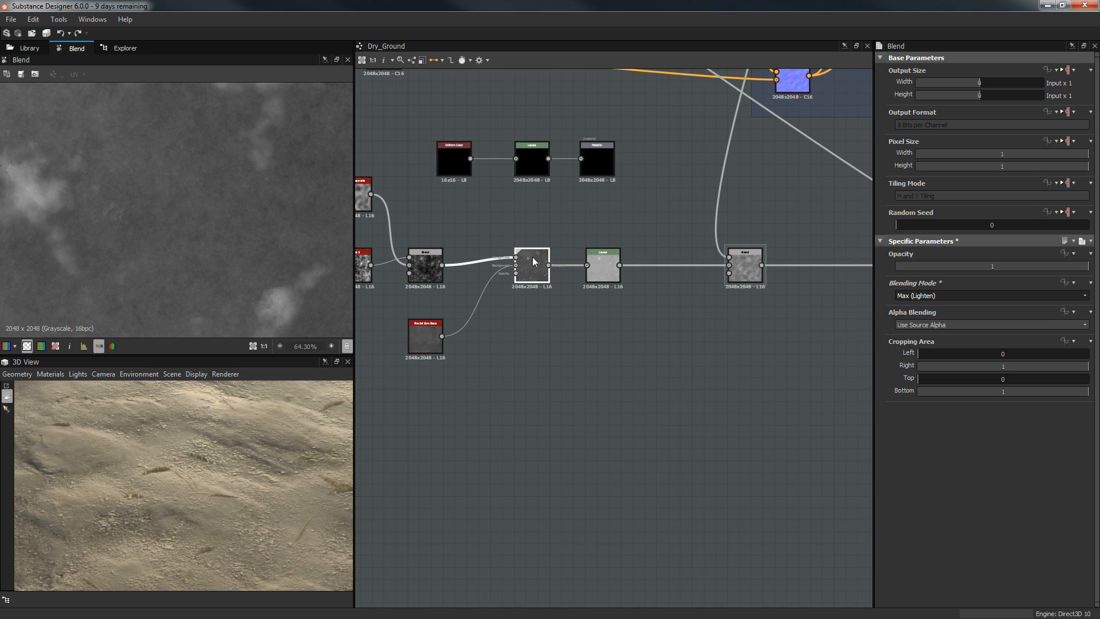
Set the inserted Blend's mode to Min (Darken) and check the whole surface in 3D.
{"action": "left_click", "coordinate": [932, 296]}
{"action": "left_click", "coordinate": [923, 335]}
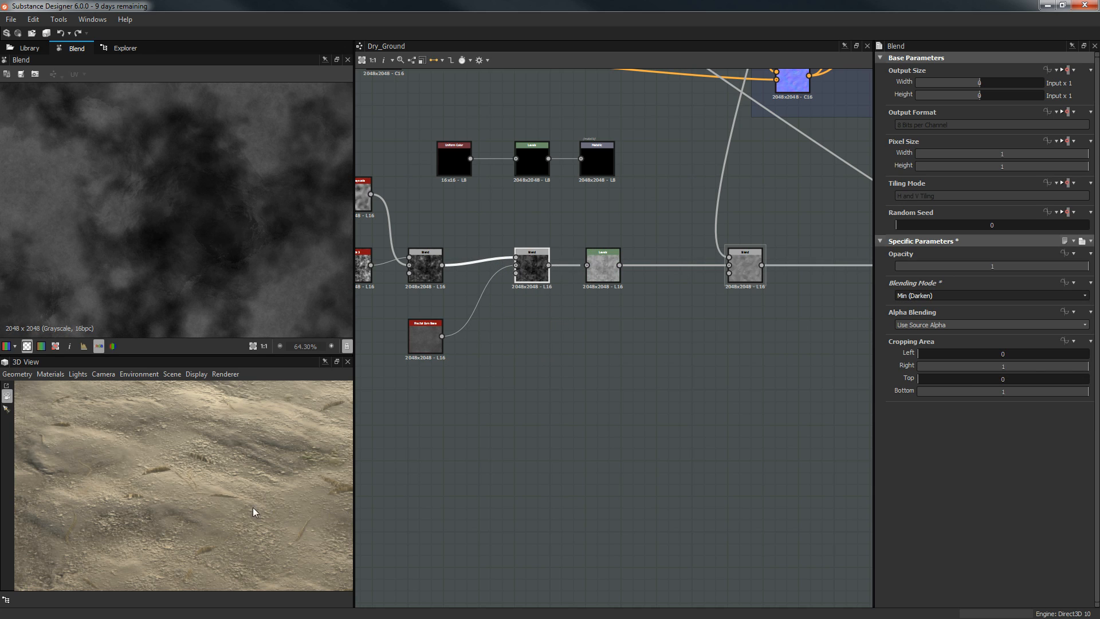
{"action": "left_click", "coordinate": [1006, 282]}
{"action": "scroll", "coordinate": [197, 490], "scroll_direction": "down", "scroll_amount": 5}
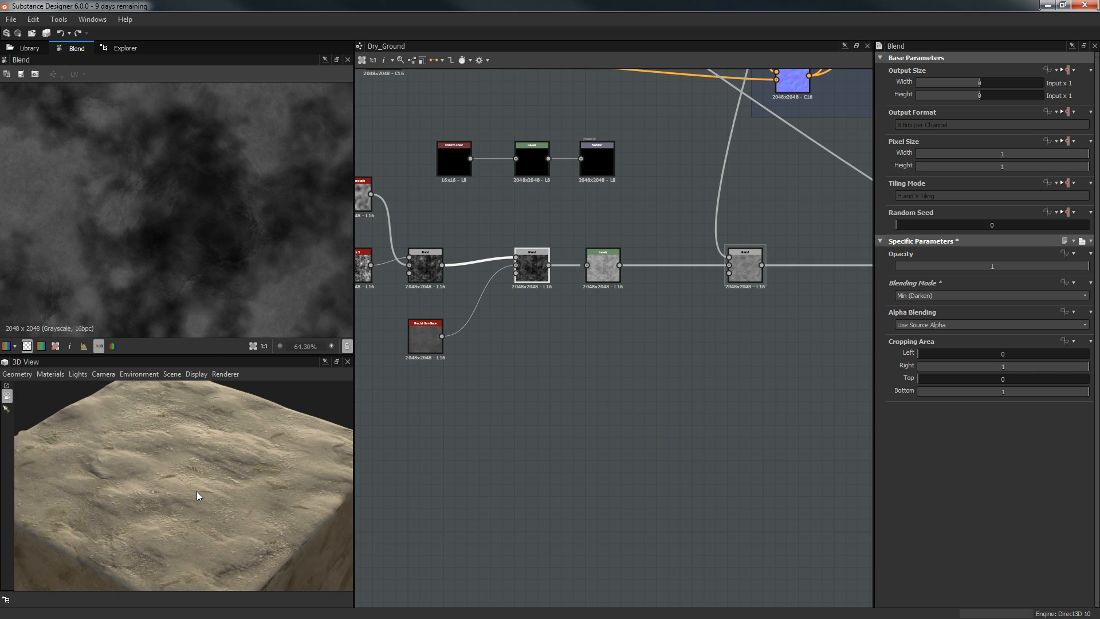
Try bypassing Levels by moving it aside and connecting the inserted Blend straight to the following Blend.
{"action": "left_click", "coordinate": [603, 263]}
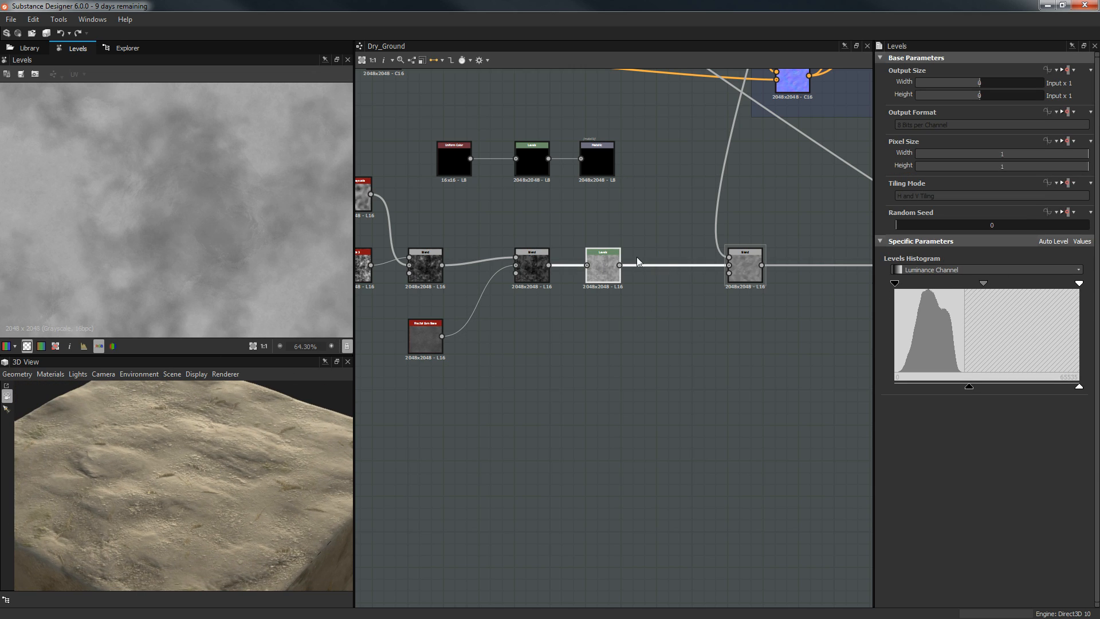
{"action": "left_click_drag", "start_coordinate": [602, 263], "coordinate": [590, 309]}
{"action": "left_click_drag", "start_coordinate": [551, 265], "coordinate": [741, 263]}
{"action": "left_click", "coordinate": [747, 267]}
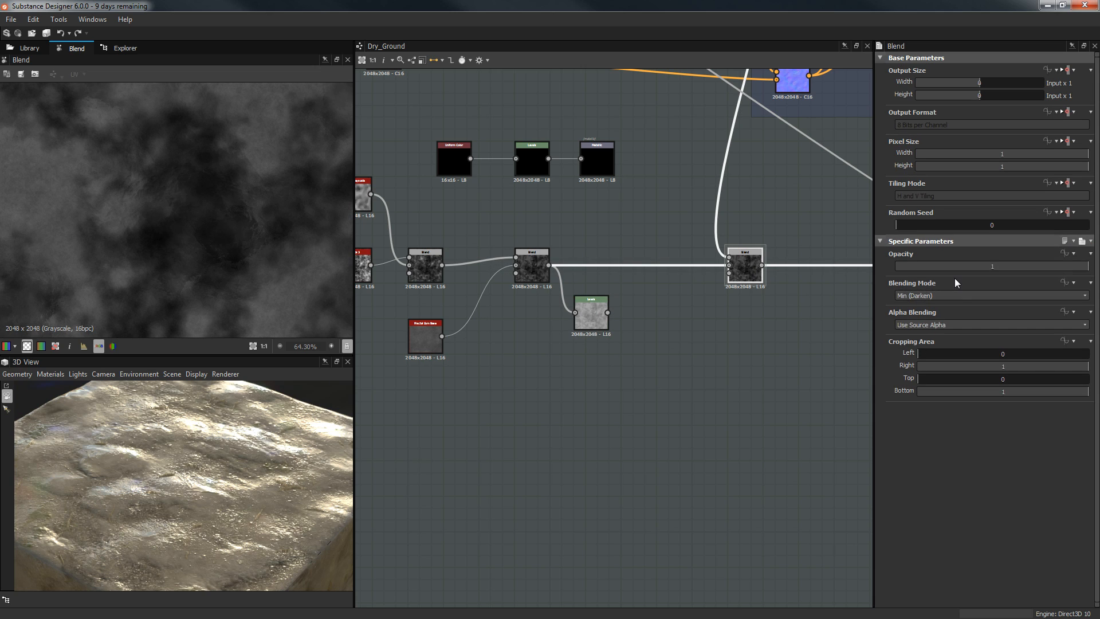
Try Add (Linear Dodge) on the Blend following the bypassed Levels node and inspect the surface up close.
{"action": "left_click", "coordinate": [954, 294]}
{"action": "left_click", "coordinate": [947, 309]}
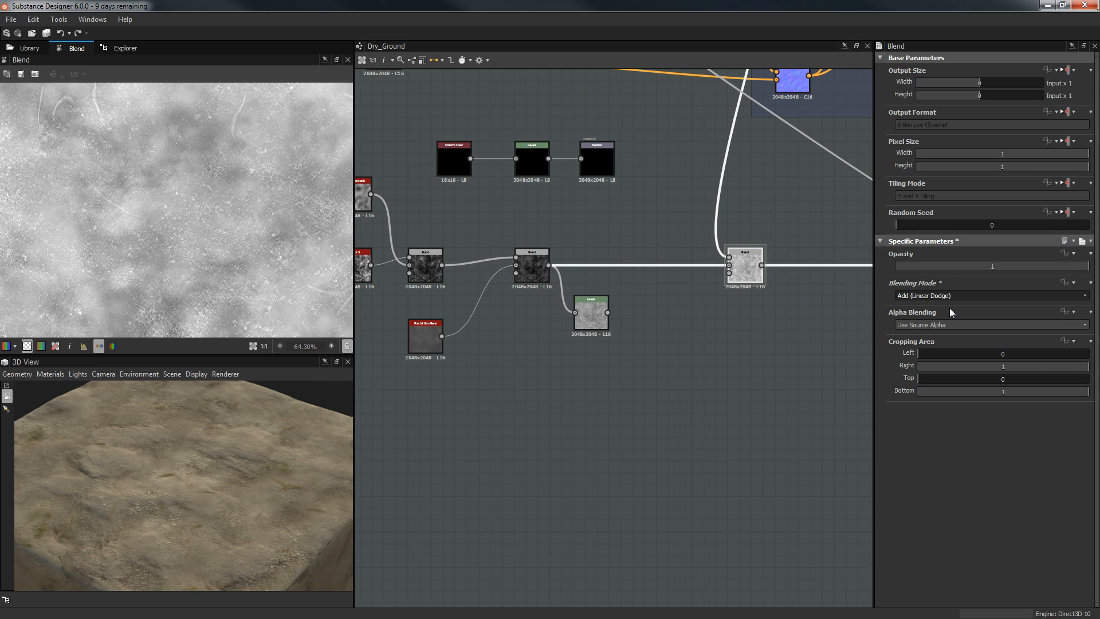
{"action": "left_click_drag", "start_coordinate": [268, 458], "coordinate": [184, 469]}
{"action": "scroll", "coordinate": [302, 442], "scroll_direction": "up", "scroll_amount": 5}
Undo the Add (Linear Dodge) mode, the Levels bypass and the Levels node's move.
{"action": "key", "text": "ctrl+z"}
{"action": "key", "text": "ctrl+z"}
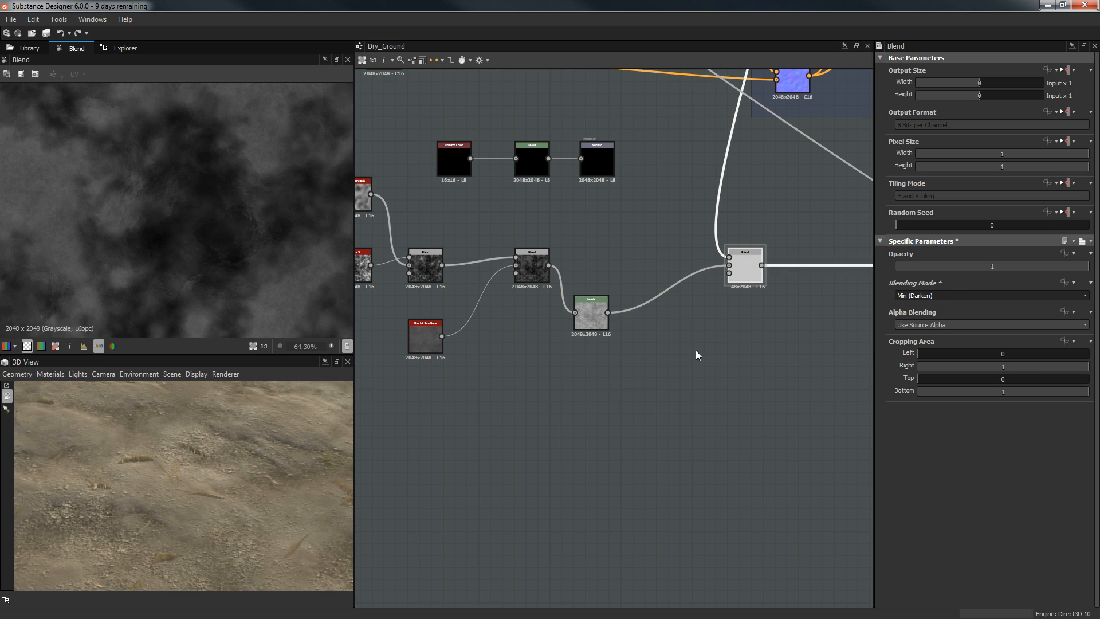
{"action": "key", "text": "ctrl+z"}
Set the opacity of the last Blend before the Roughness output to 1.
{"action": "left_click", "coordinate": [739, 344]}
{"action": "middle_click_drag", "start_coordinate": [785, 359], "coordinate": [576, 404]}
{"action": "scroll", "coordinate": [575, 404], "scroll_direction": "down", "scroll_amount": 3}
{"action": "left_click_drag", "start_coordinate": [293, 383], "coordinate": [263, 459]}
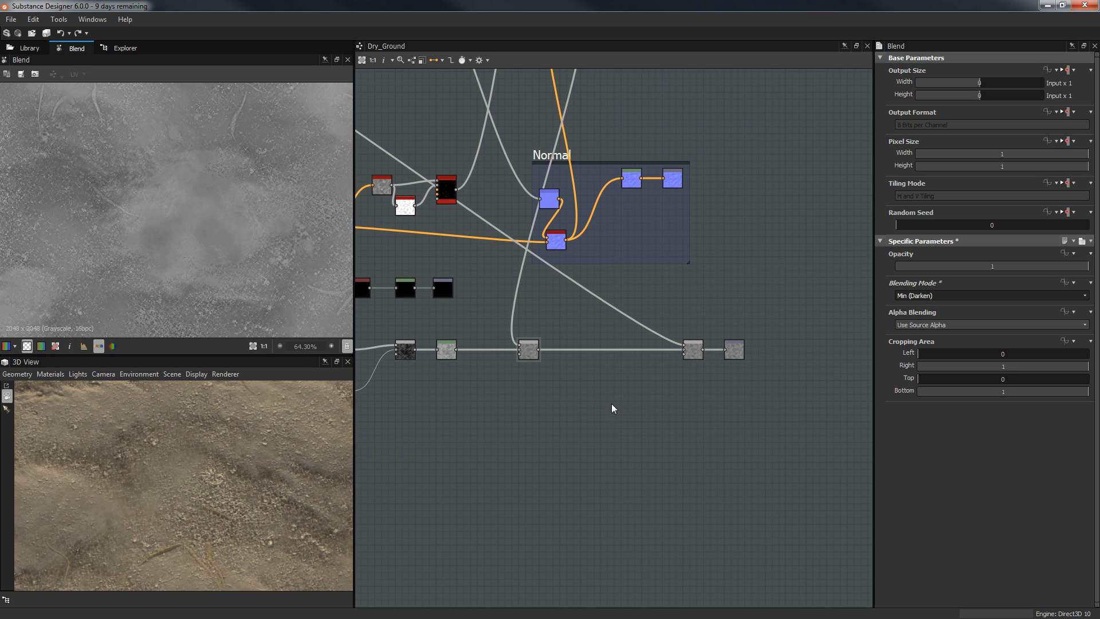
{"action": "left_click", "coordinate": [693, 352]}
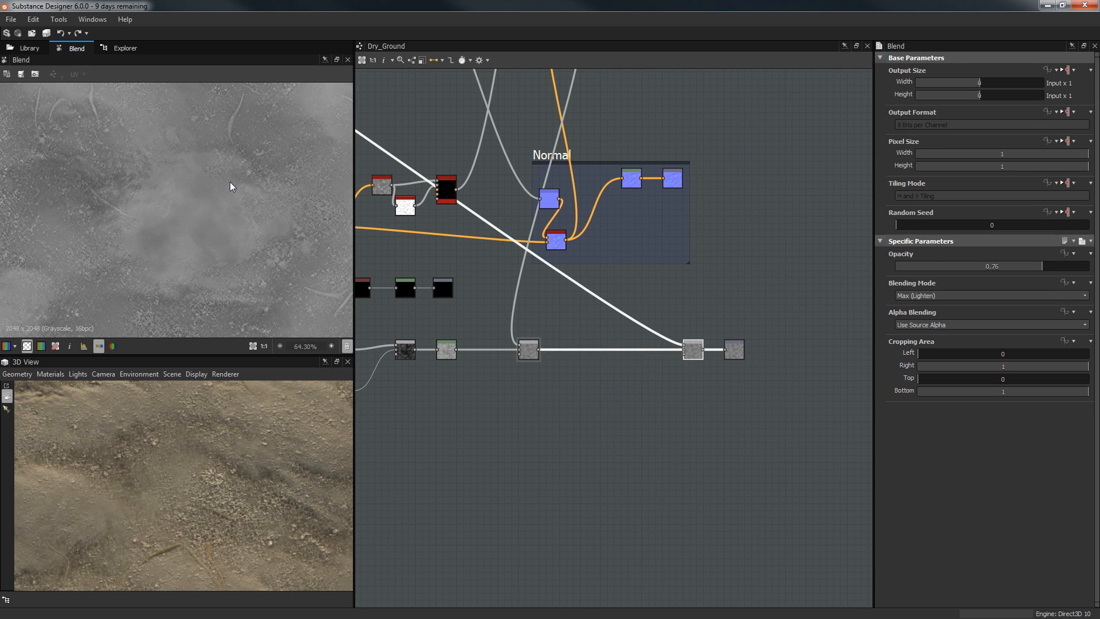
{"action": "left_click_drag", "start_coordinate": [1041, 266], "coordinate": [1092, 266]}
Compare the last Blend at opacity 0 and 1 on the magnified strands in the 2D preview.
{"action": "scroll", "coordinate": [252, 169], "scroll_direction": "up", "scroll_amount": 5}
{"action": "middle_click_drag", "start_coordinate": [248, 163], "coordinate": [218, 252]}
{"action": "middle_click_drag", "start_coordinate": [166, 127], "coordinate": [250, 241]}
{"action": "scroll", "coordinate": [208, 179], "scroll_direction": "up", "scroll_amount": 1}
{"action": "middle_click_drag", "start_coordinate": [208, 180], "coordinate": [201, 255]}
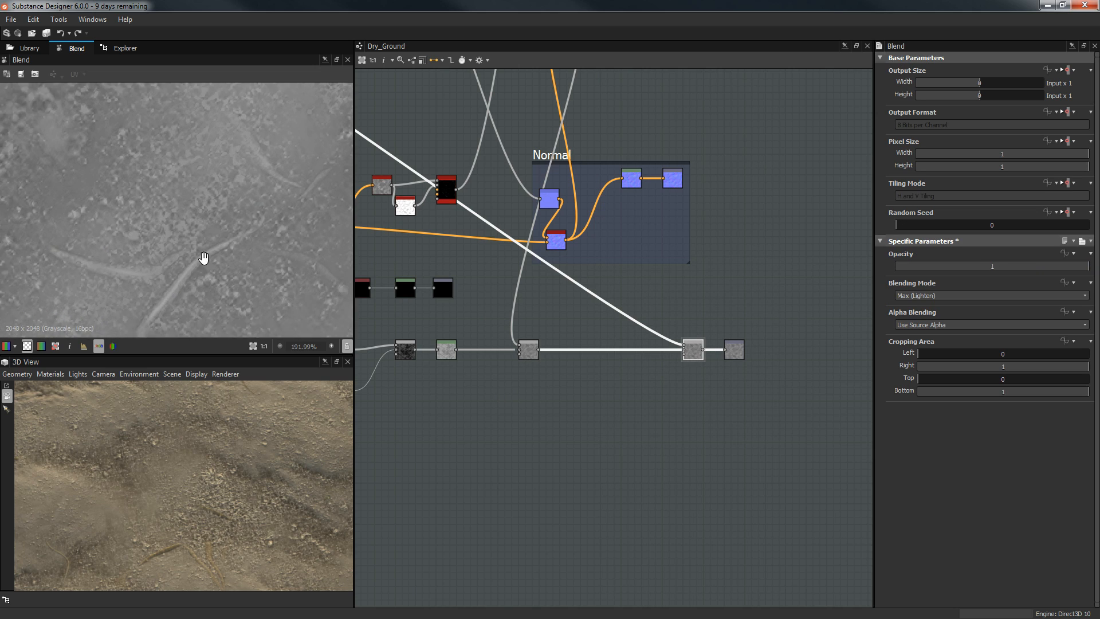
{"action": "scroll", "coordinate": [211, 251], "scroll_direction": "up", "scroll_amount": 3}
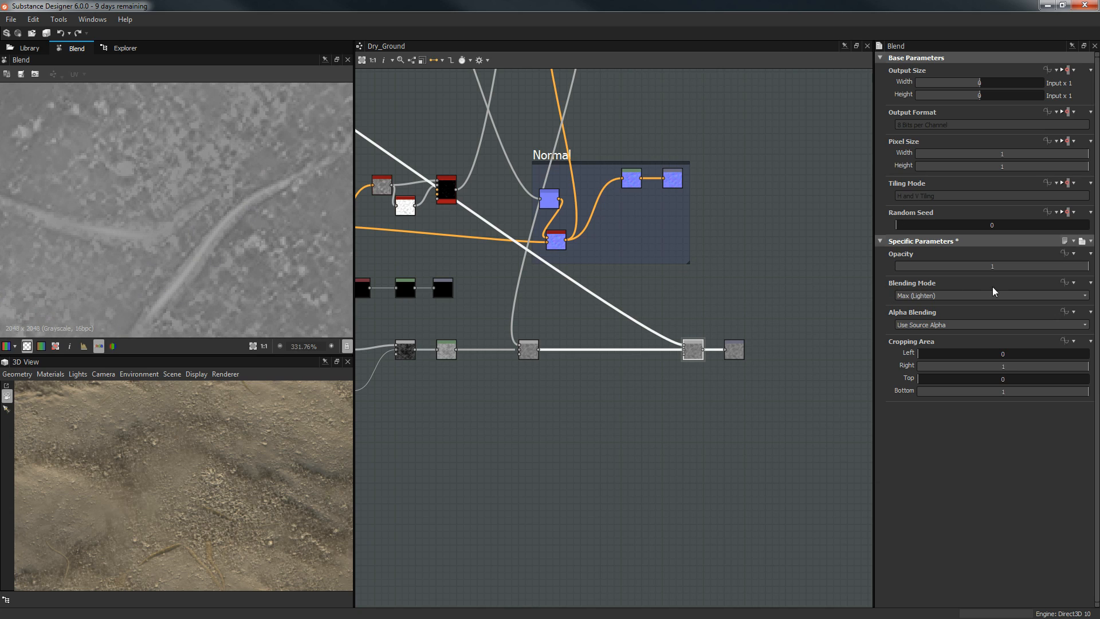
{"action": "left_click_drag", "start_coordinate": [999, 266], "coordinate": [751, 297]}
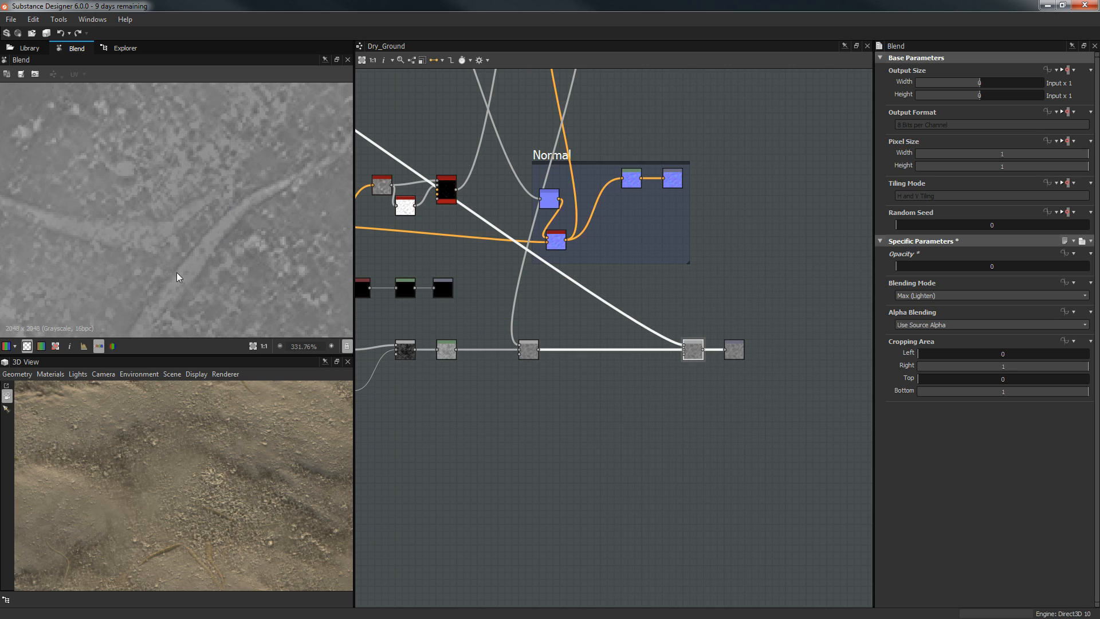
{"action": "left_click_drag", "start_coordinate": [984, 266], "coordinate": [1091, 266]}
Examine the ground's roughness response in the 3D view at a low angle and from above.
{"action": "left_click_drag", "start_coordinate": [173, 494], "coordinate": [83, 441]}
{"action": "scroll", "coordinate": [158, 282], "scroll_direction": "down", "scroll_amount": 1}
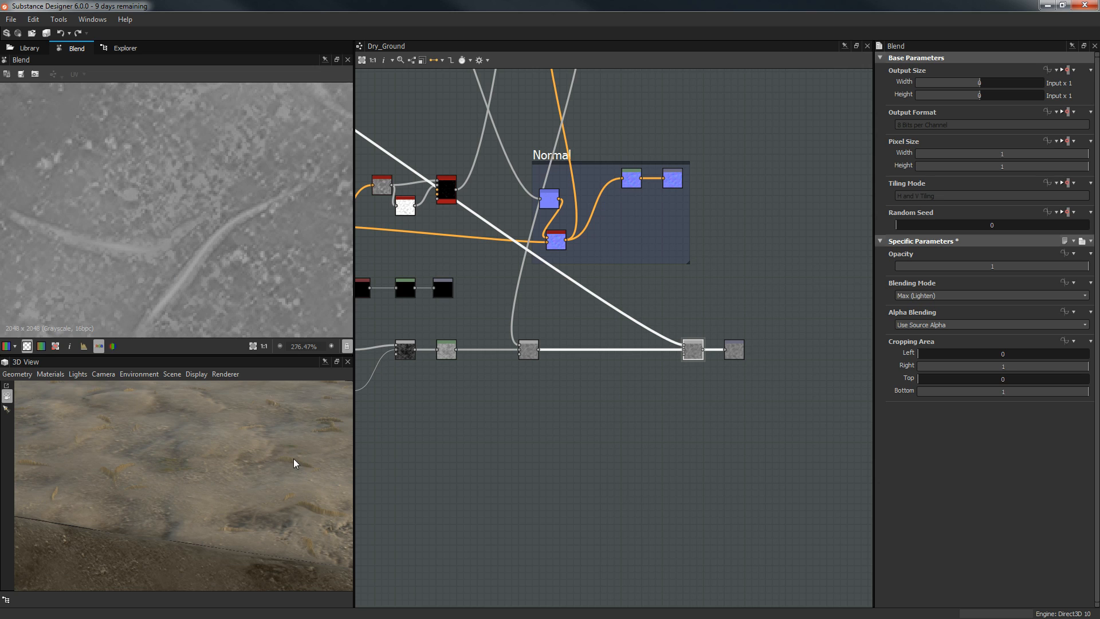
{"action": "left_click_drag", "start_coordinate": [295, 400], "coordinate": [209, 461]}
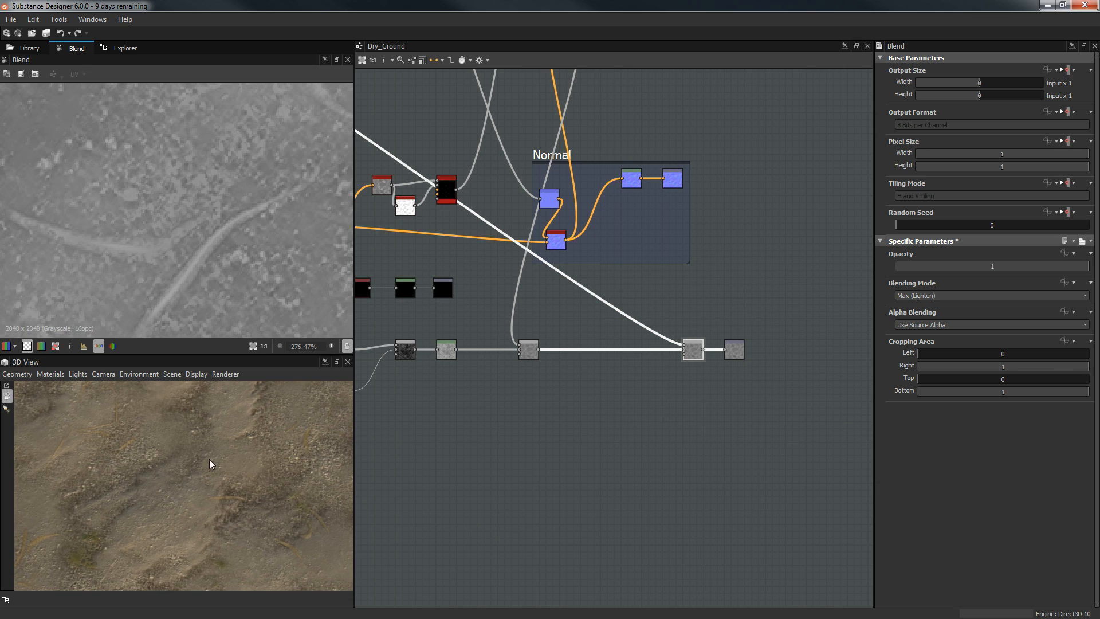
Look over the graph's colour chain and the Moss, MS, Height, Normal and C & AO groups.
{"action": "scroll", "coordinate": [678, 314], "scroll_direction": "down", "scroll_amount": 5}
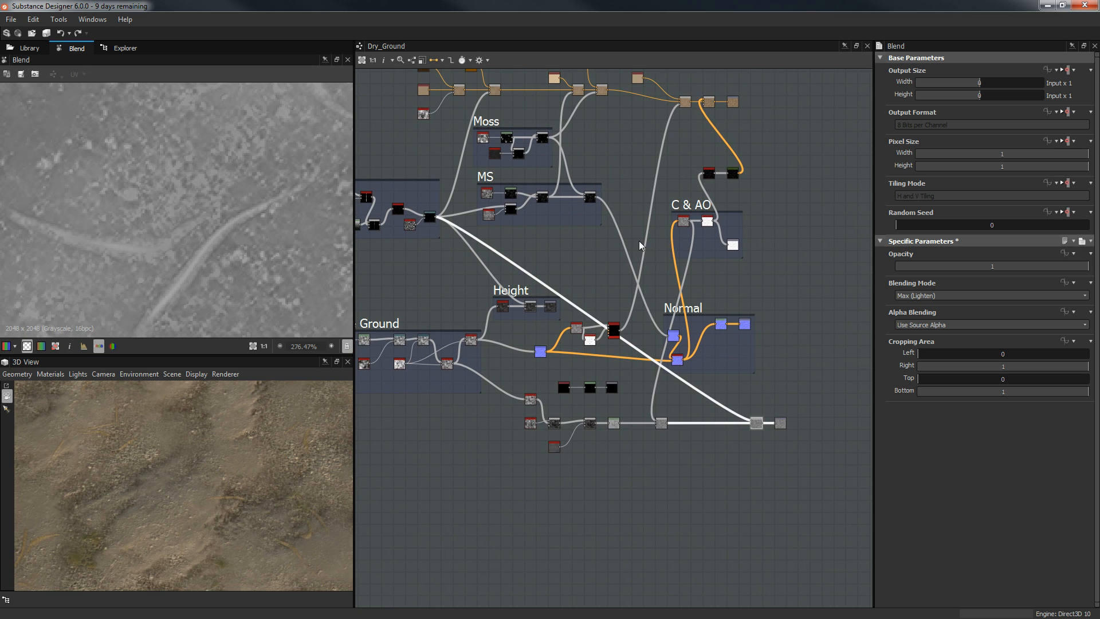
{"action": "scroll", "coordinate": [624, 213], "scroll_direction": "up", "scroll_amount": 5}
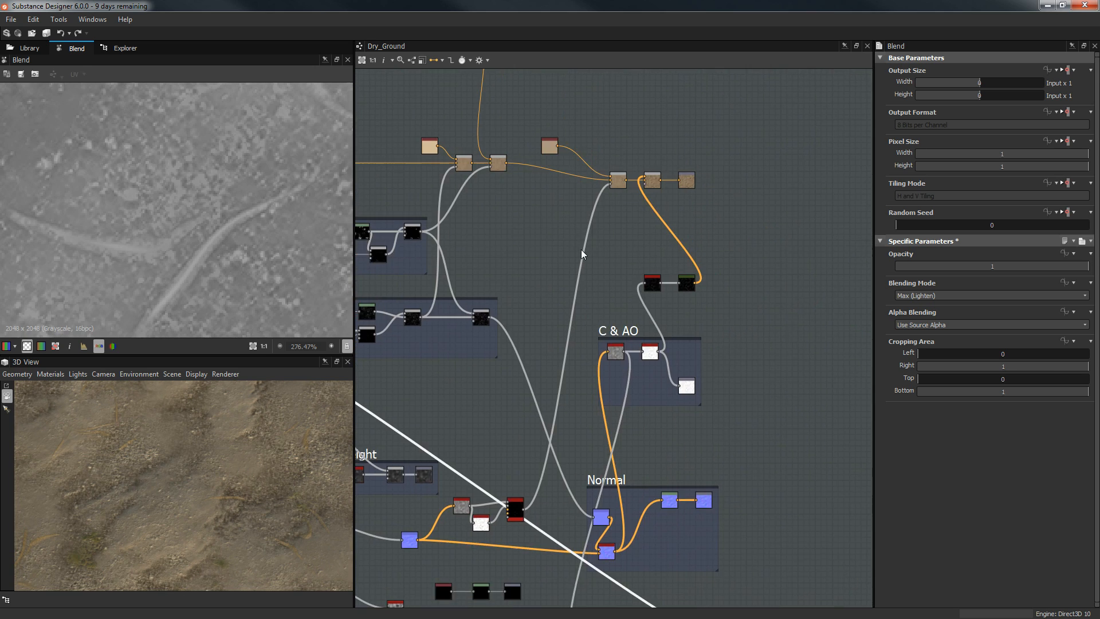
{"action": "middle_click_drag", "start_coordinate": [569, 279], "coordinate": [731, 369]}
{"action": "scroll", "coordinate": [552, 243], "scroll_direction": "down", "scroll_amount": 3}
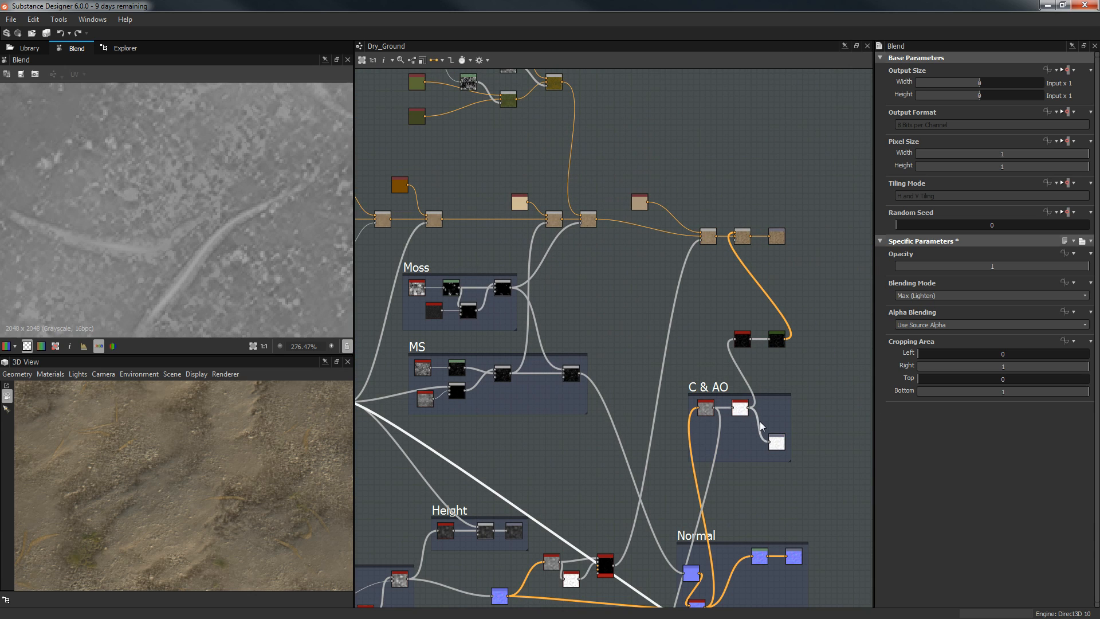
{"action": "scroll", "coordinate": [737, 413], "scroll_direction": "up", "scroll_amount": 3}
{"action": "middle_click_drag", "start_coordinate": [648, 397], "coordinate": [605, 387]}
{"action": "scroll", "coordinate": [605, 386], "scroll_direction": "up", "scroll_amount": 1}
{"action": "scroll", "coordinate": [706, 464], "scroll_direction": "down", "scroll_amount": 3}
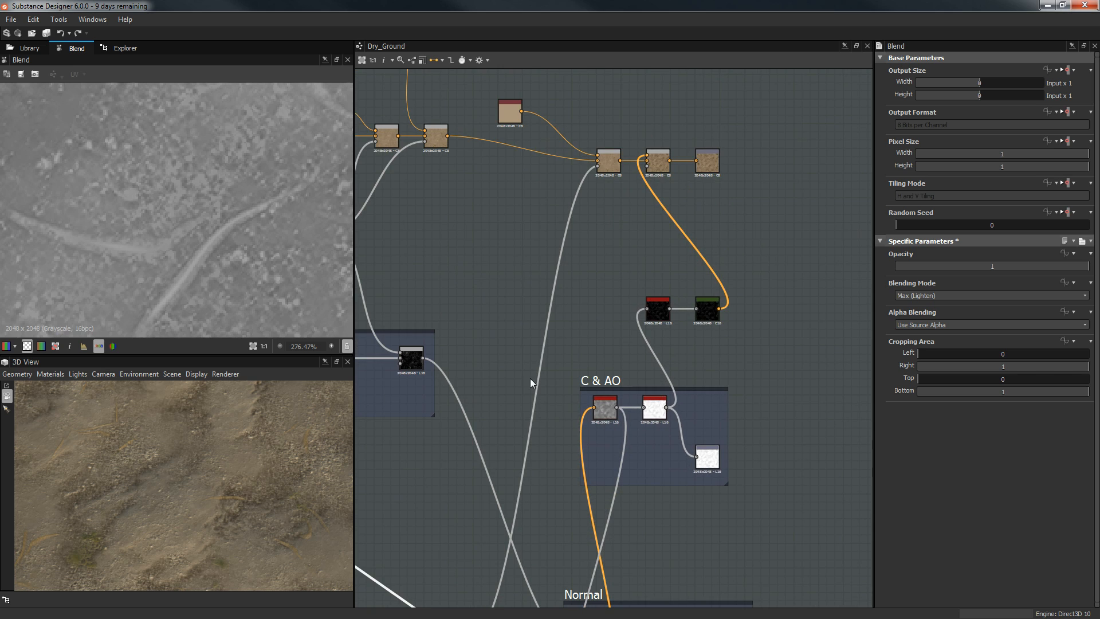
Trace the colour chain back to its first Uniform Color nodes above the Moss and MS groups.
{"action": "scroll", "coordinate": [748, 468], "scroll_direction": "up", "scroll_amount": 3}
{"action": "scroll", "coordinate": [689, 425], "scroll_direction": "down", "scroll_amount": 3}
{"action": "middle_click_drag", "start_coordinate": [614, 438], "coordinate": [818, 319]}
{"action": "scroll", "coordinate": [684, 298], "scroll_direction": "down", "scroll_amount": 3}
{"action": "middle_click_drag", "start_coordinate": [616, 220], "coordinate": [659, 268]}
{"action": "scroll", "coordinate": [506, 125], "scroll_direction": "up", "scroll_amount": 2}
{"action": "middle_click_drag", "start_coordinate": [593, 172], "coordinate": [741, 229]}
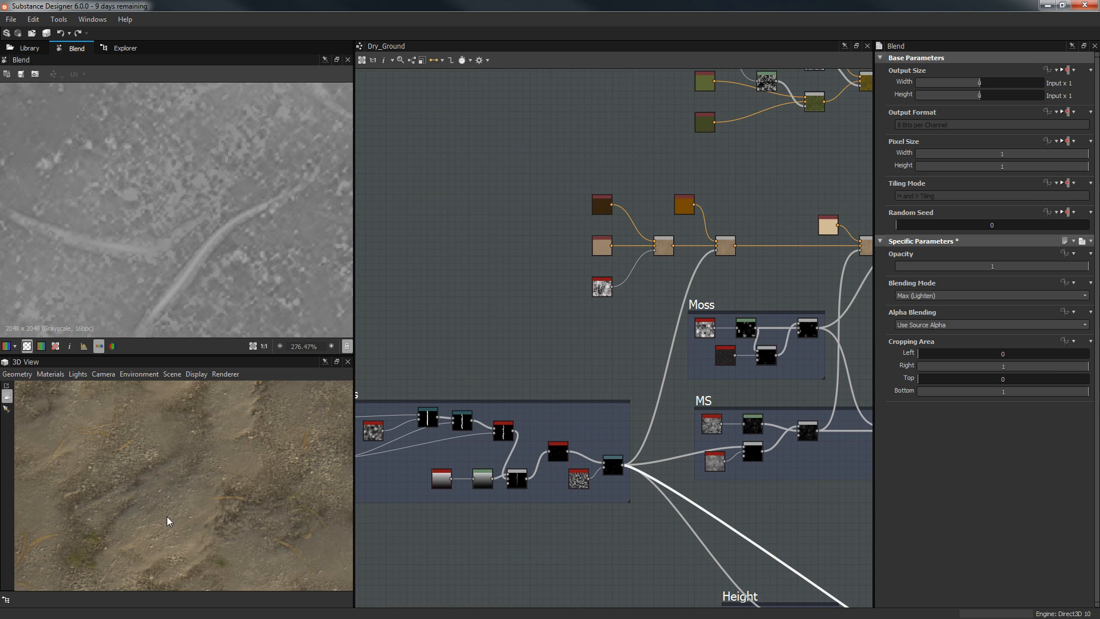
Switch the 3D preview geometry to Rounded Cylinder and frame its side up close.
{"action": "scroll", "coordinate": [227, 500], "scroll_direction": "down", "scroll_amount": 5}
{"action": "left_click_drag", "start_coordinate": [227, 500], "coordinate": [343, 406]}
{"action": "left_click", "coordinate": [17, 374]}
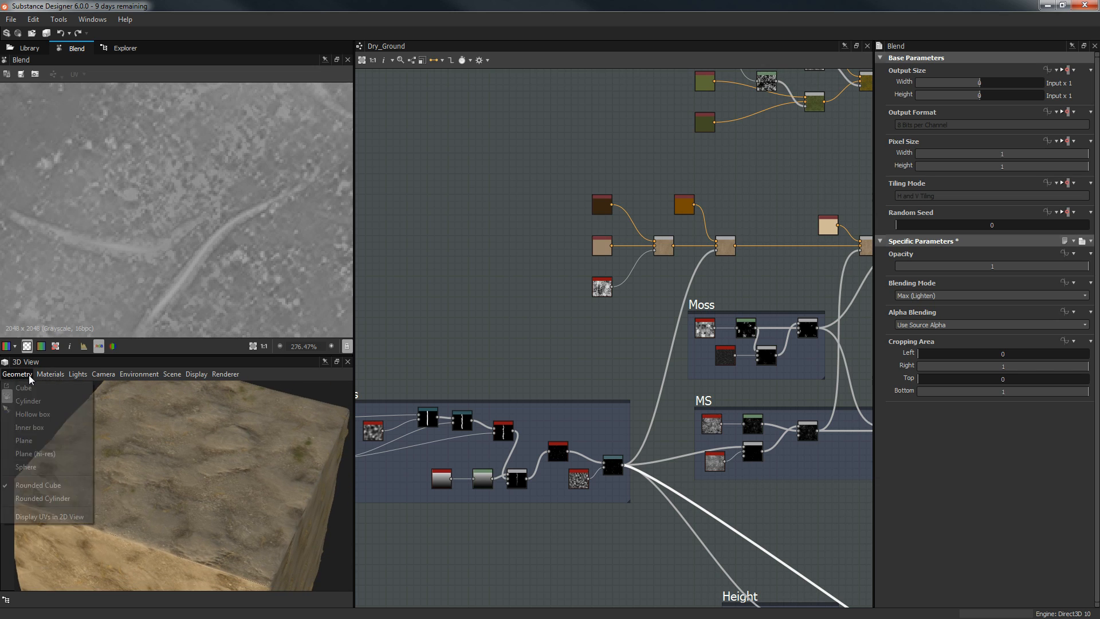
{"action": "left_click", "coordinate": [43, 498]}
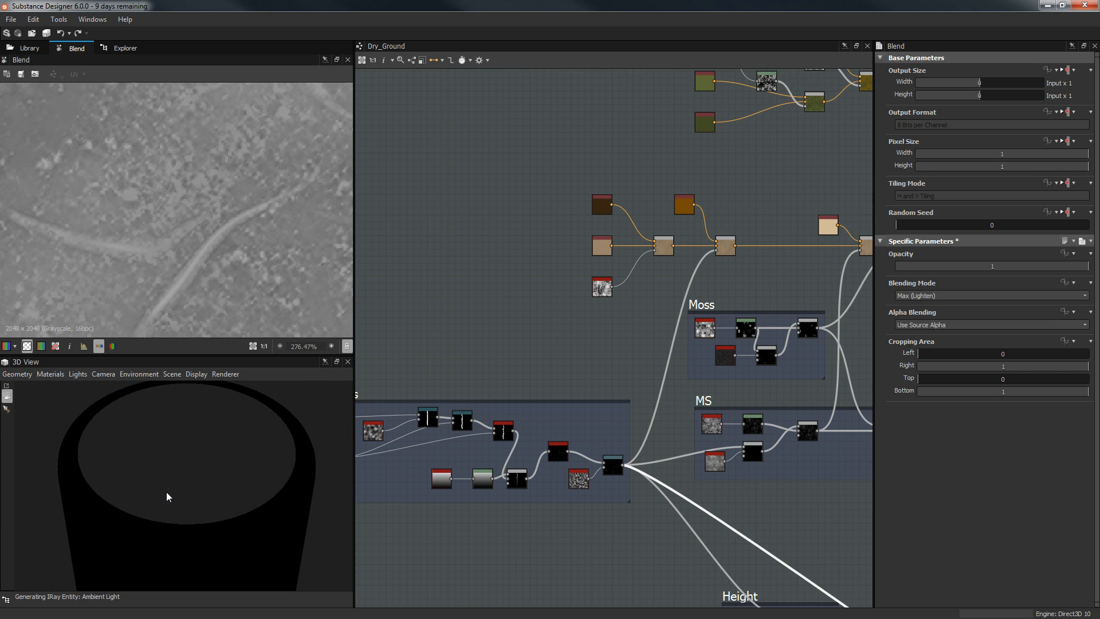
{"action": "left_click_drag", "start_coordinate": [173, 441], "coordinate": [242, 457]}
{"action": "scroll", "coordinate": [177, 411], "scroll_direction": "up", "scroll_amount": 5}
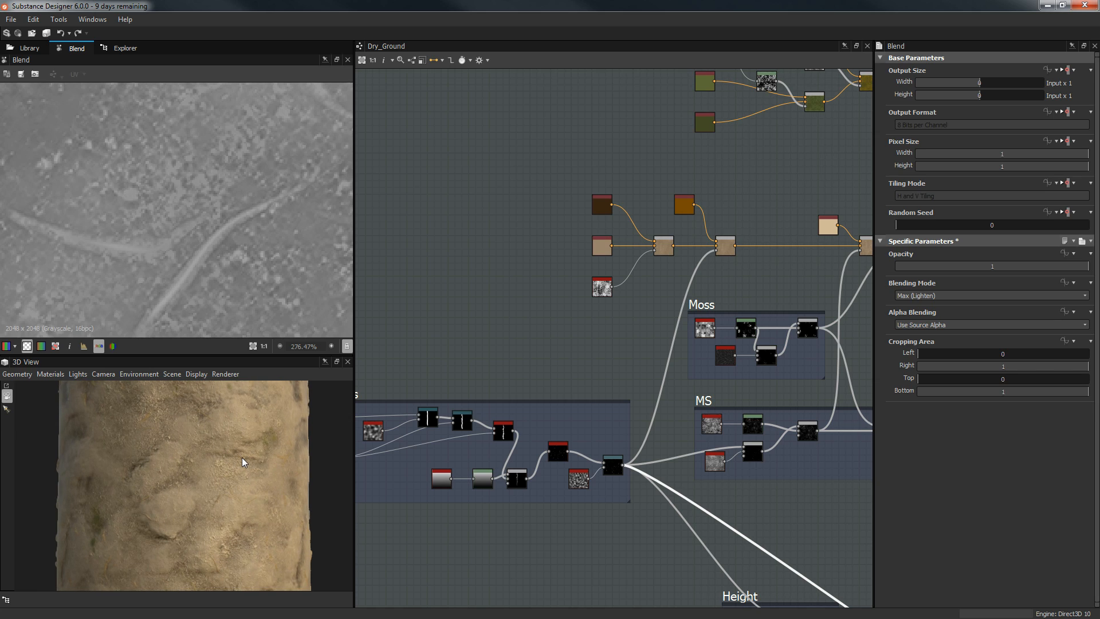
{"action": "scroll", "coordinate": [242, 457], "scroll_direction": "up", "scroll_amount": 2}
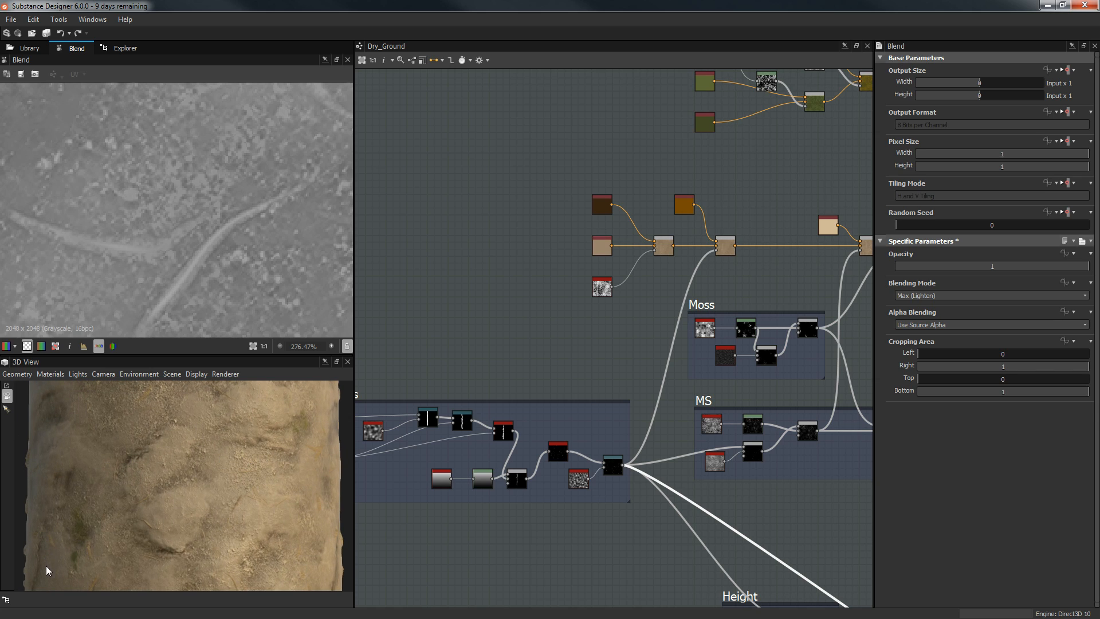
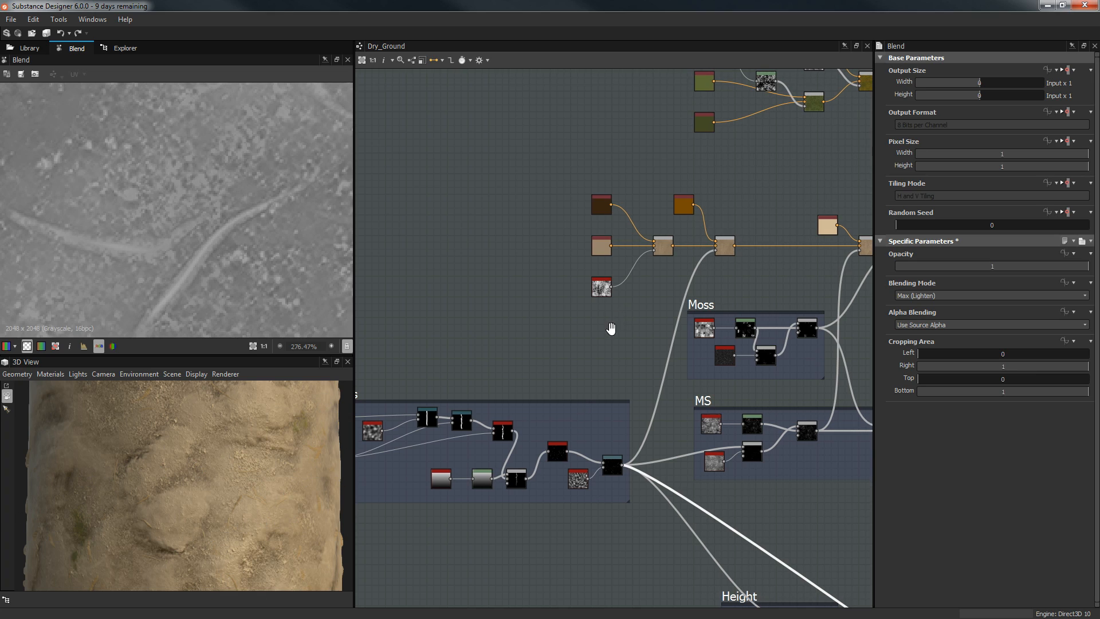
Inspect the tan and dark brown Uniform Color nodes and the grunge_map_010 mask feeding the first colour Blend.
{"action": "scroll", "coordinate": [600, 290], "scroll_direction": "up", "scroll_amount": 5}
{"action": "middle_click_drag", "start_coordinate": [596, 262], "coordinate": [546, 352]}
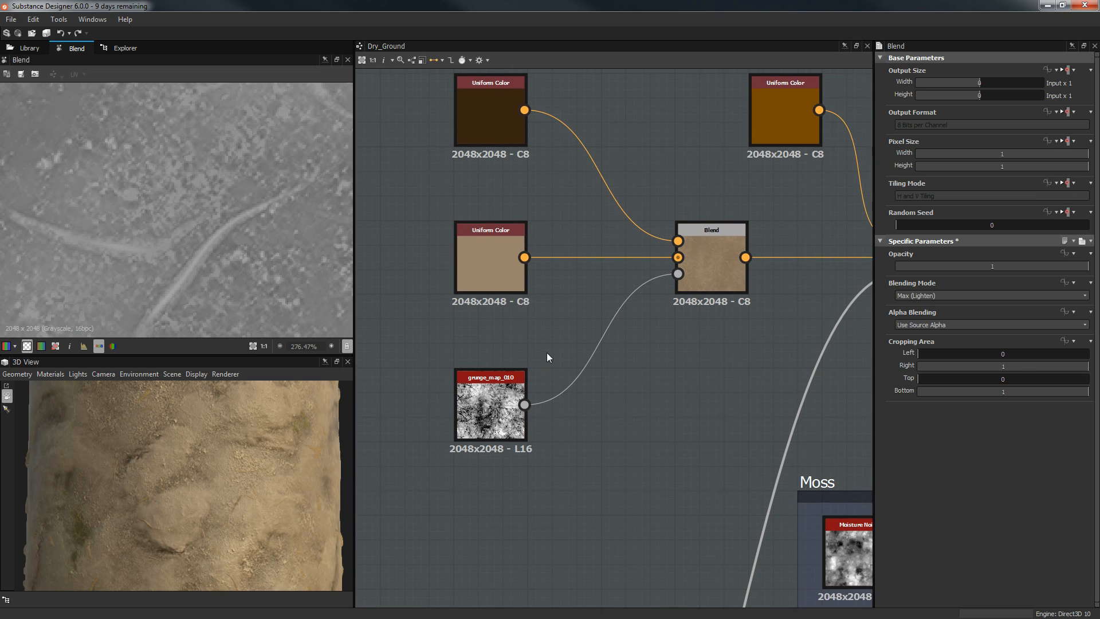
{"action": "double_click", "coordinate": [480, 256]}
{"action": "scroll", "coordinate": [178, 206], "scroll_direction": "down", "scroll_amount": 8}
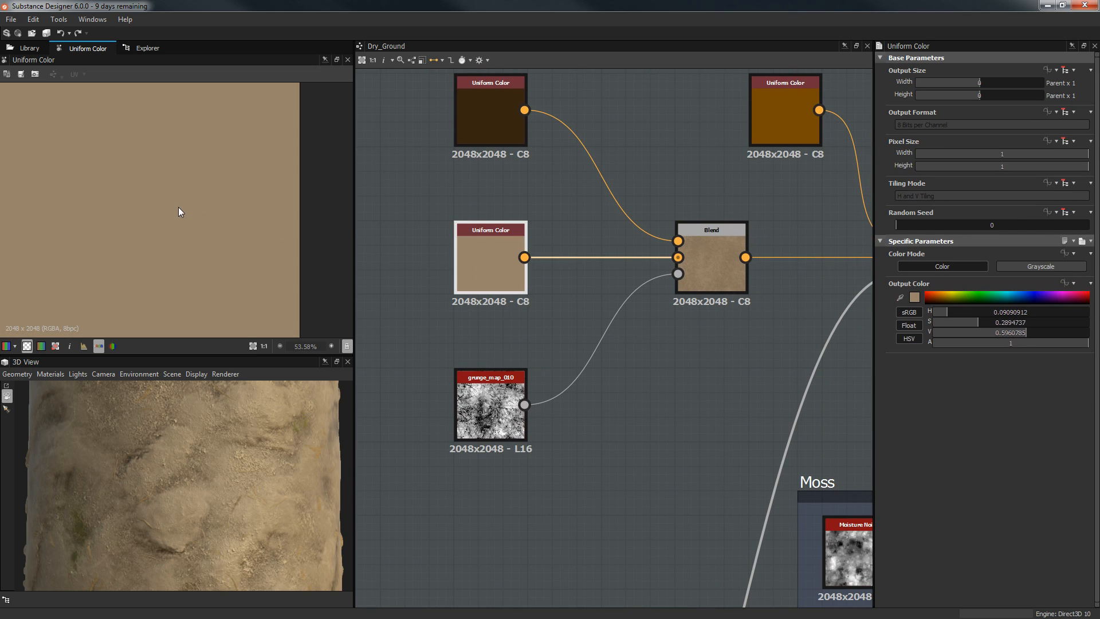
{"action": "scroll", "coordinate": [169, 205], "scroll_direction": "up", "scroll_amount": 2}
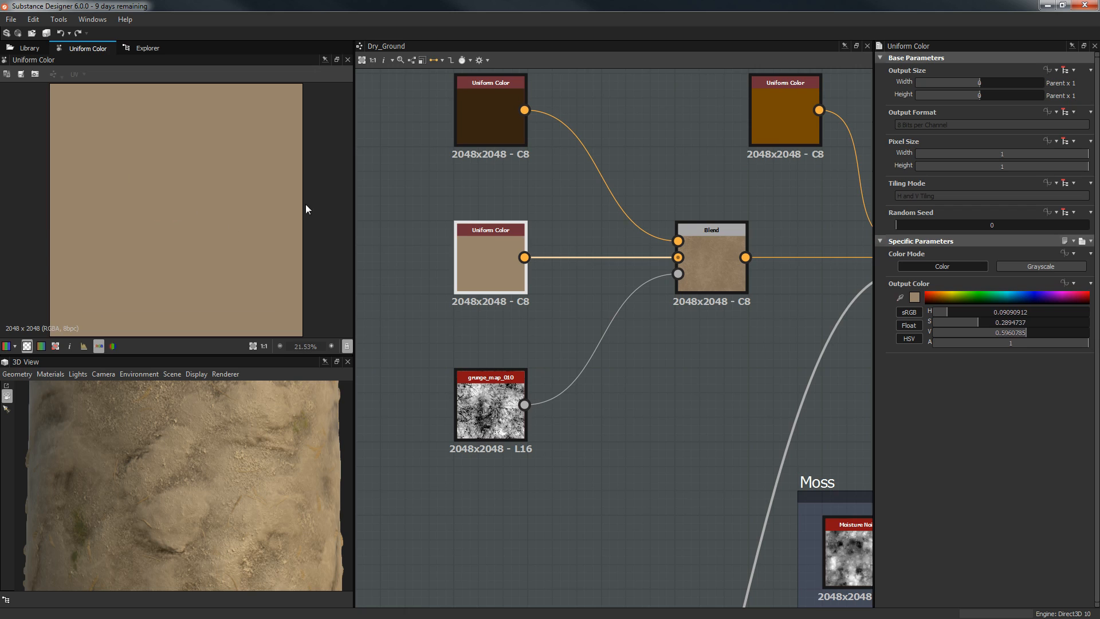
{"action": "middle_click_drag", "start_coordinate": [531, 309], "coordinate": [590, 317]}
{"action": "double_click", "coordinate": [538, 385]}
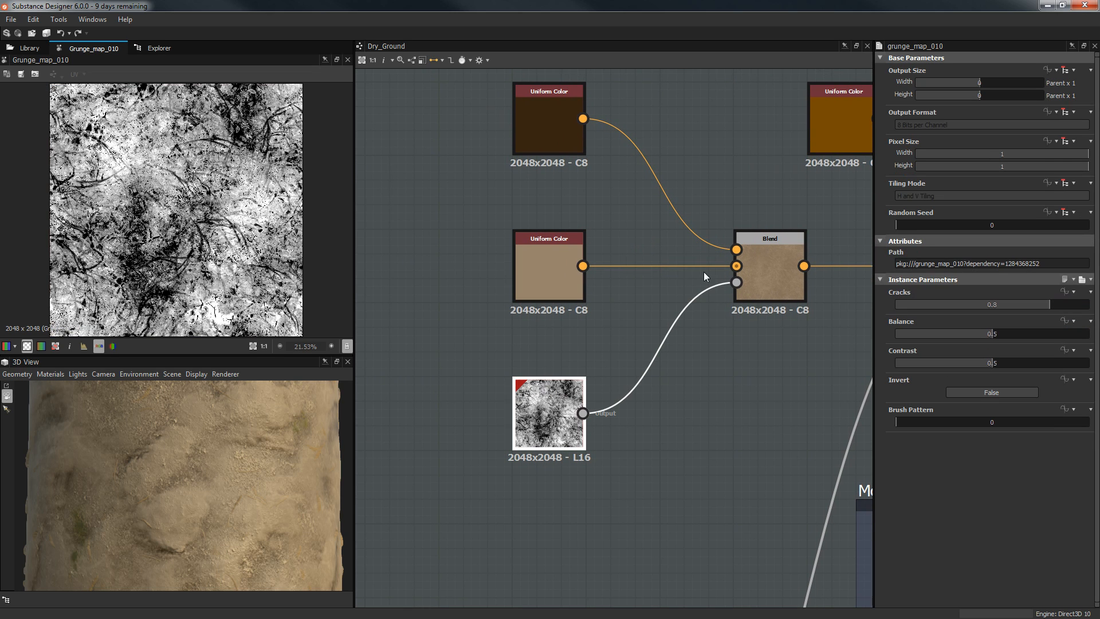
{"action": "double_click", "coordinate": [768, 248]}
{"action": "double_click", "coordinate": [555, 105]}
{"action": "double_click", "coordinate": [573, 415]}
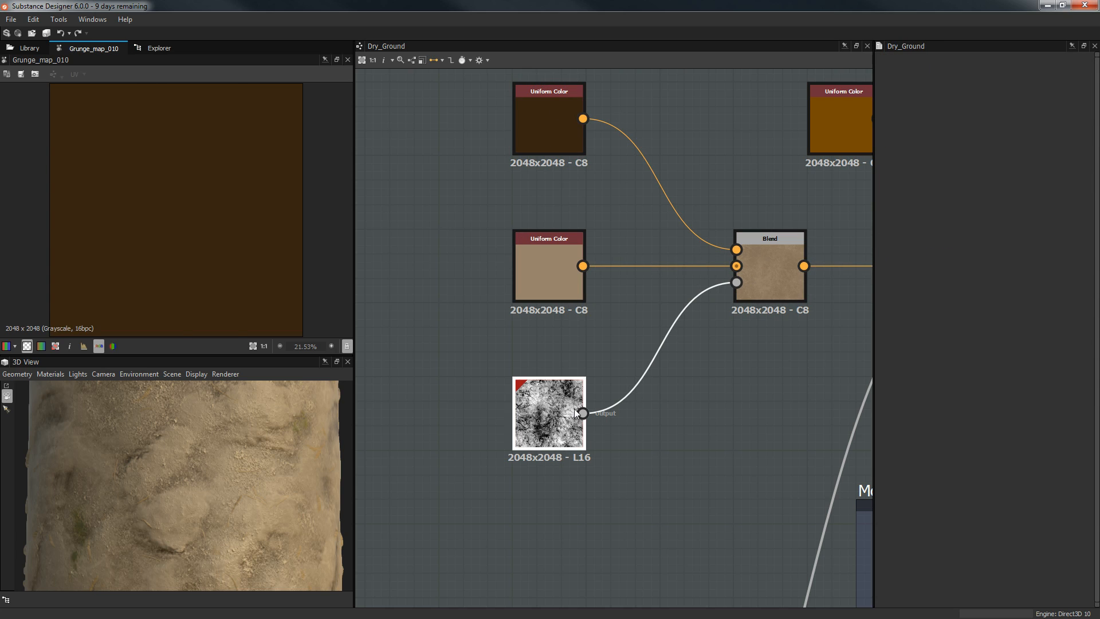
Compare the output colour values of the dark brown and tan Uniform Color nodes.
{"action": "double_click", "coordinate": [549, 111]}
{"action": "scroll", "coordinate": [271, 170], "scroll_direction": "up", "scroll_amount": 3}
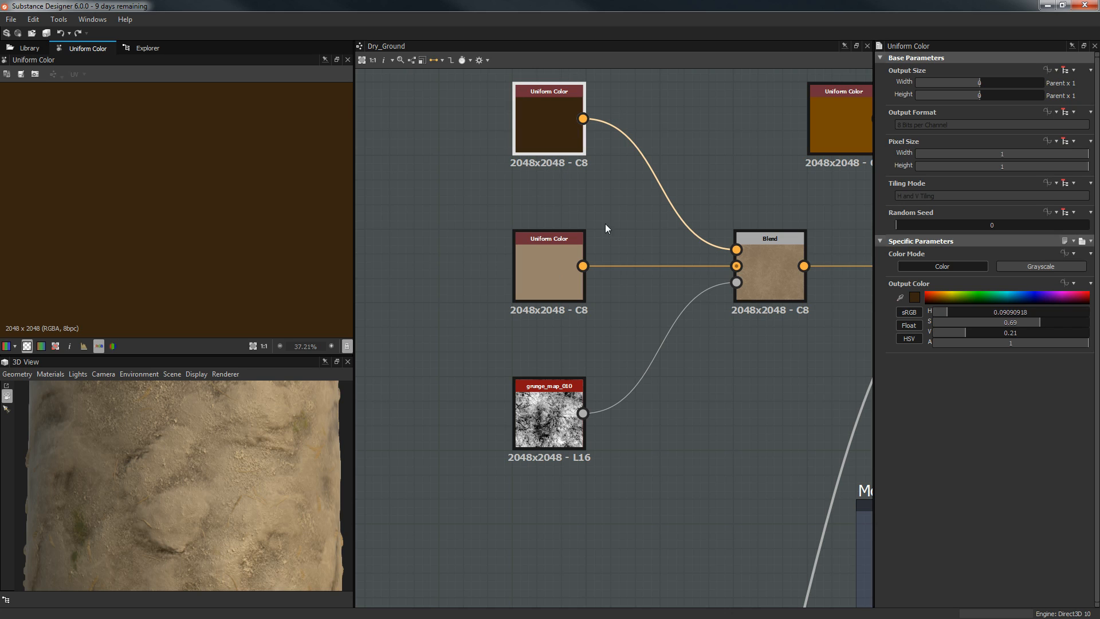
{"action": "left_click", "coordinate": [548, 263]}
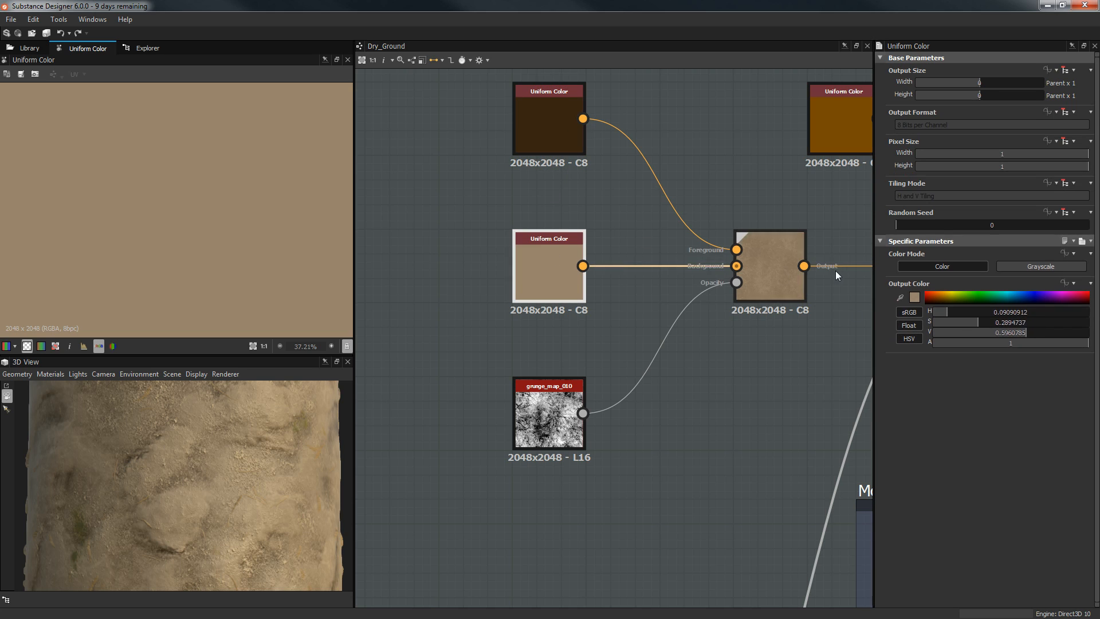
{"action": "left_click", "coordinate": [558, 126]}
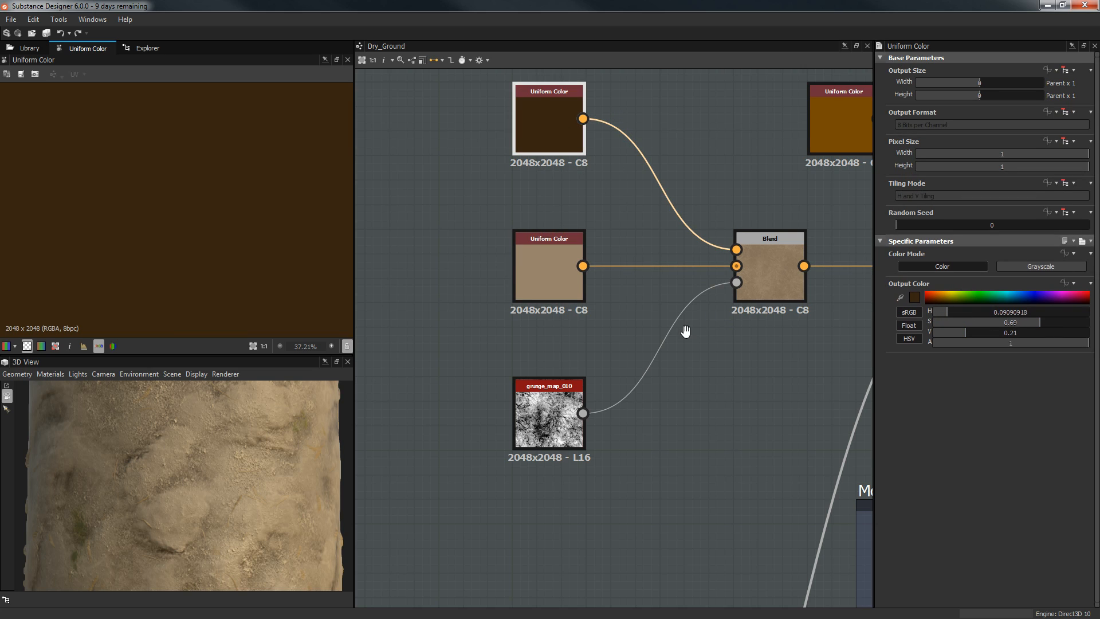
{"action": "middle_click_drag", "start_coordinate": [698, 322], "coordinate": [674, 342]}
{"action": "middle_click_drag", "start_coordinate": [762, 345], "coordinate": [720, 382]}
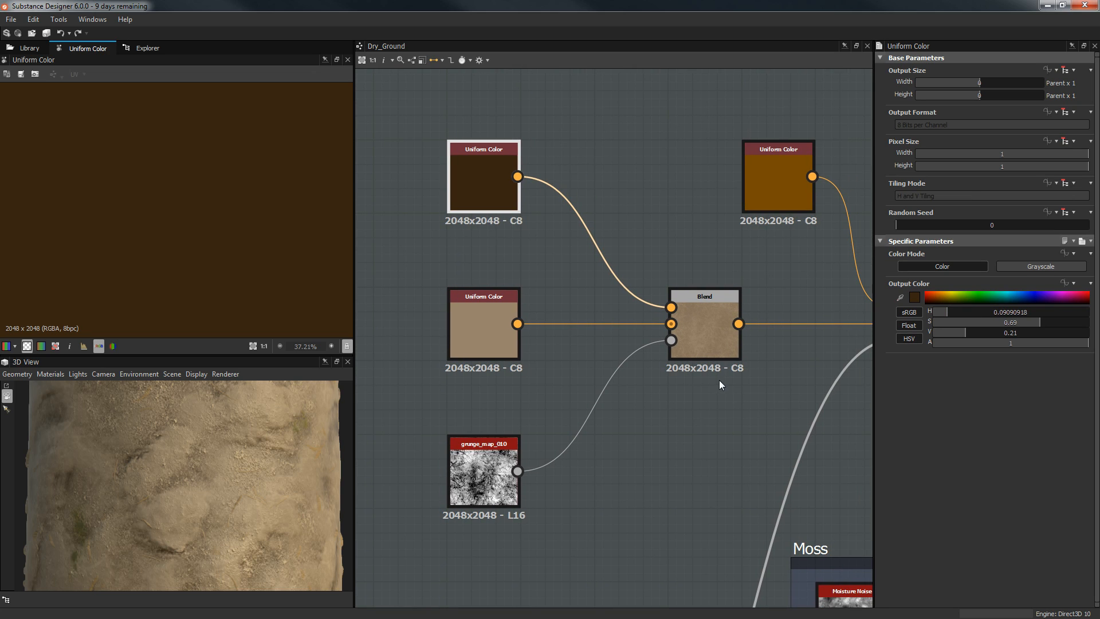
{"action": "left_click", "coordinate": [700, 328]}
{"action": "left_click", "coordinate": [498, 183]}
{"action": "left_click", "coordinate": [505, 336]}
{"action": "left_click", "coordinate": [493, 206]}
{"action": "left_click", "coordinate": [490, 324]}
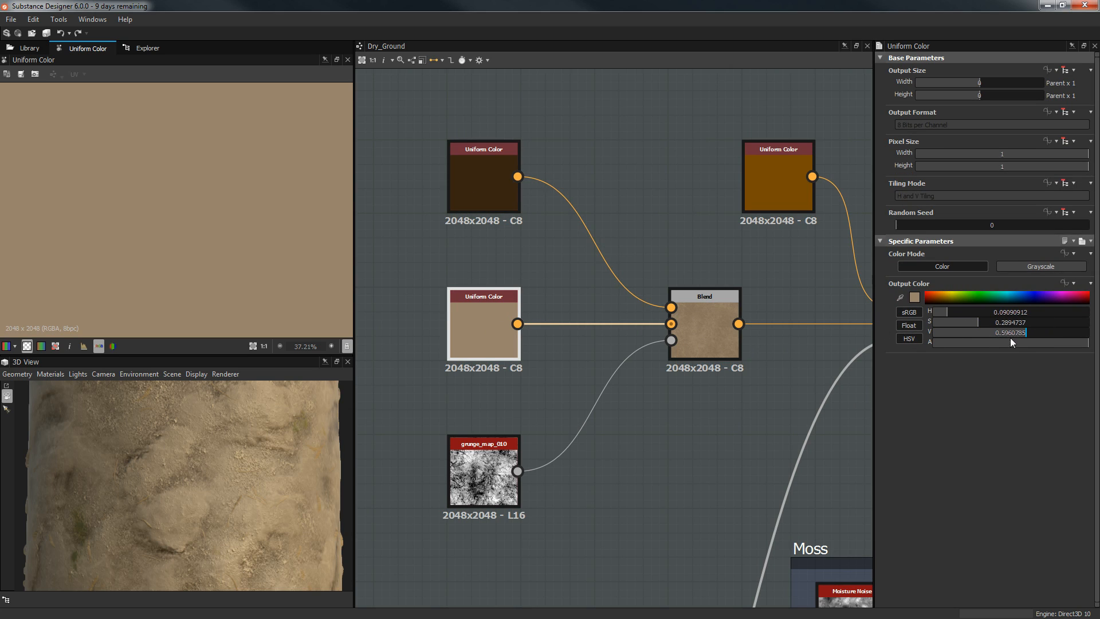
{"action": "left_click", "coordinate": [477, 195]}
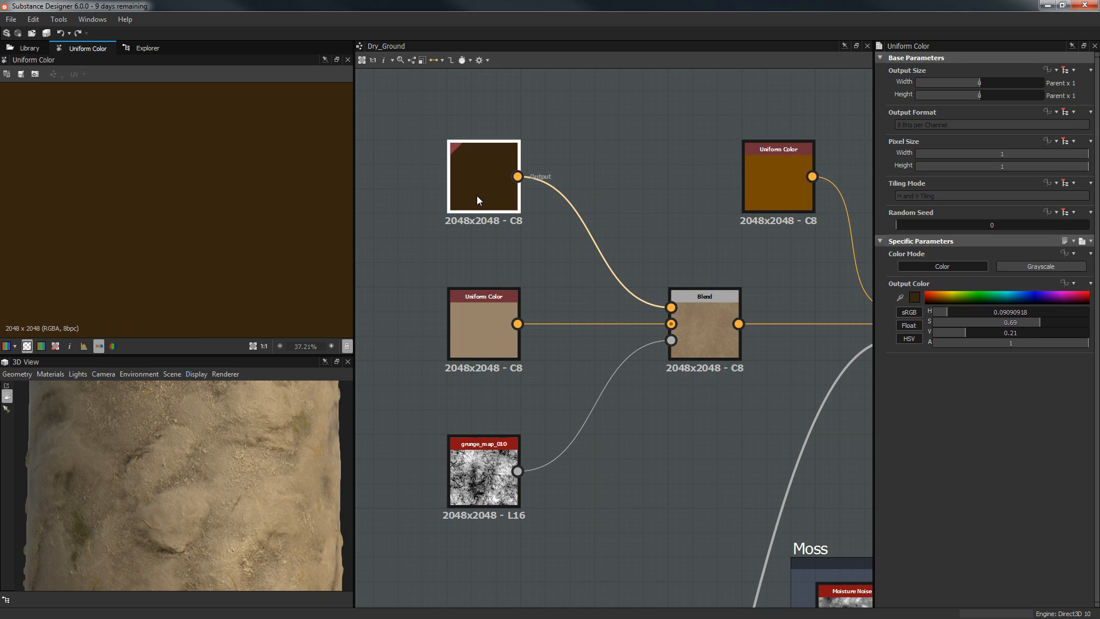
Try opacities of 1 and 0.39 on the first colour Blend and check the grunge on the 3D cylinder.
{"action": "middle_click_drag", "start_coordinate": [674, 342], "coordinate": [609, 363]}
{"action": "left_click", "coordinate": [625, 325]}
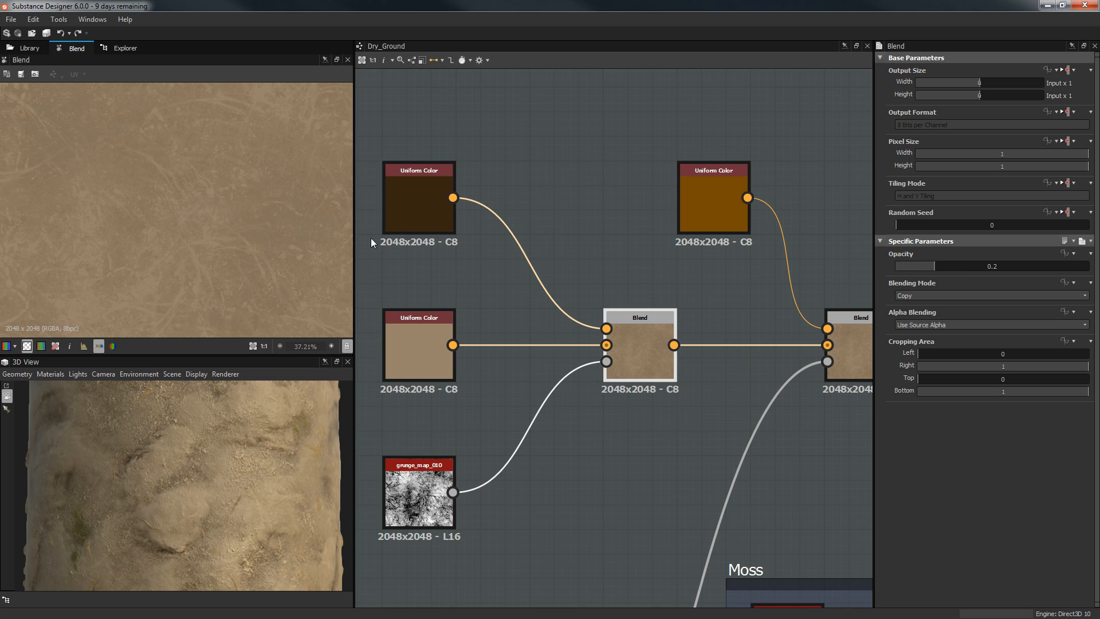
{"action": "scroll", "coordinate": [191, 170], "scroll_direction": "down", "scroll_amount": 2}
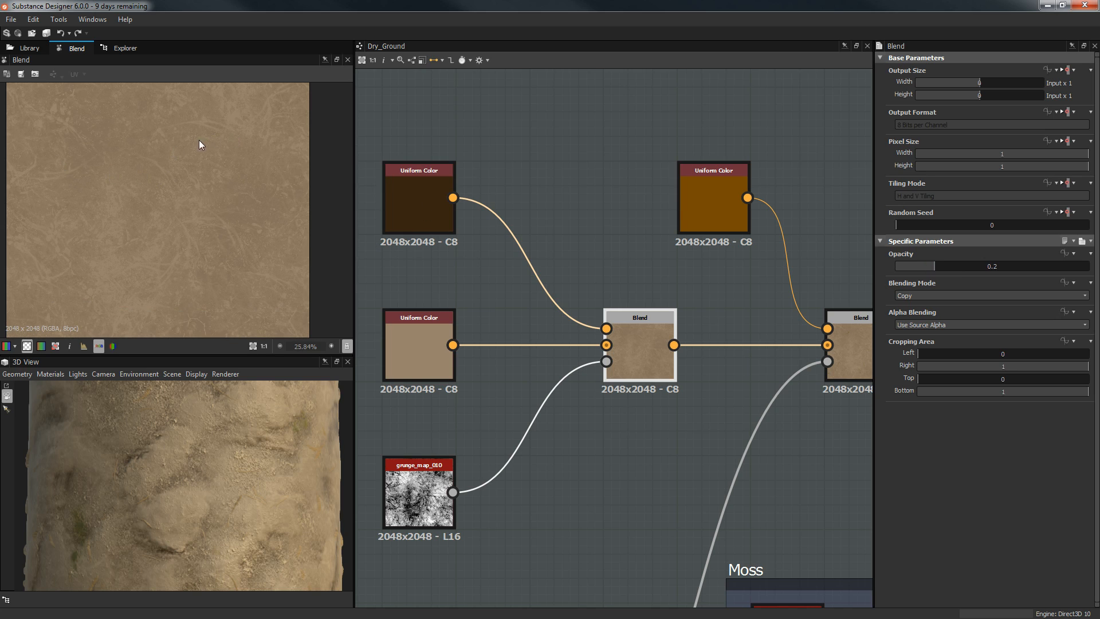
{"action": "middle_click_drag", "start_coordinate": [200, 217], "coordinate": [240, 206]}
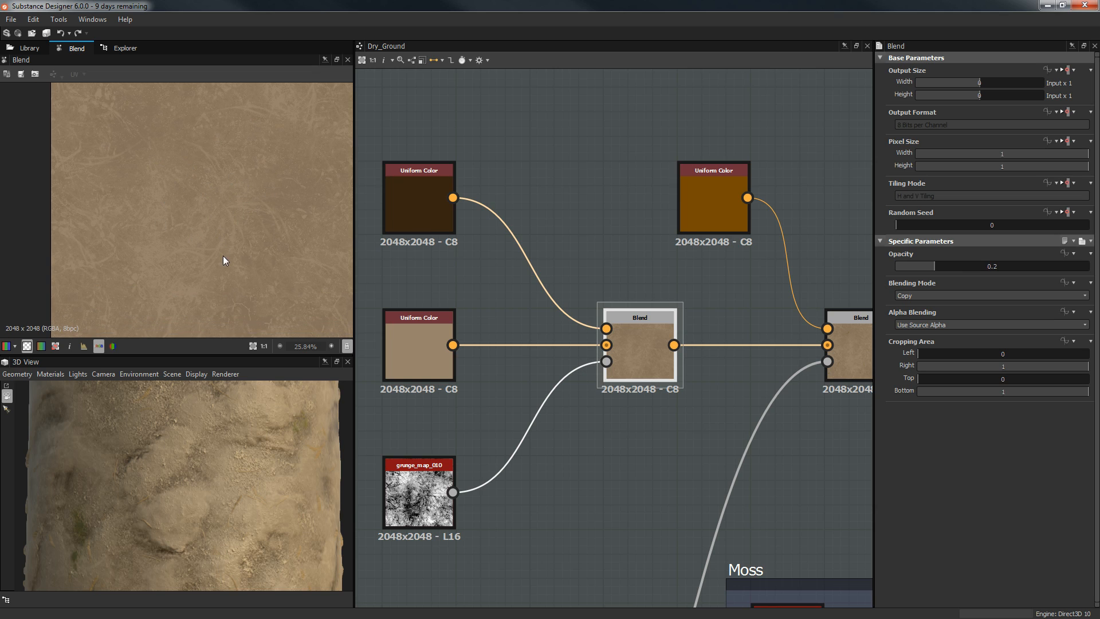
{"action": "left_click_drag", "start_coordinate": [1064, 267], "coordinate": [1090, 267]}
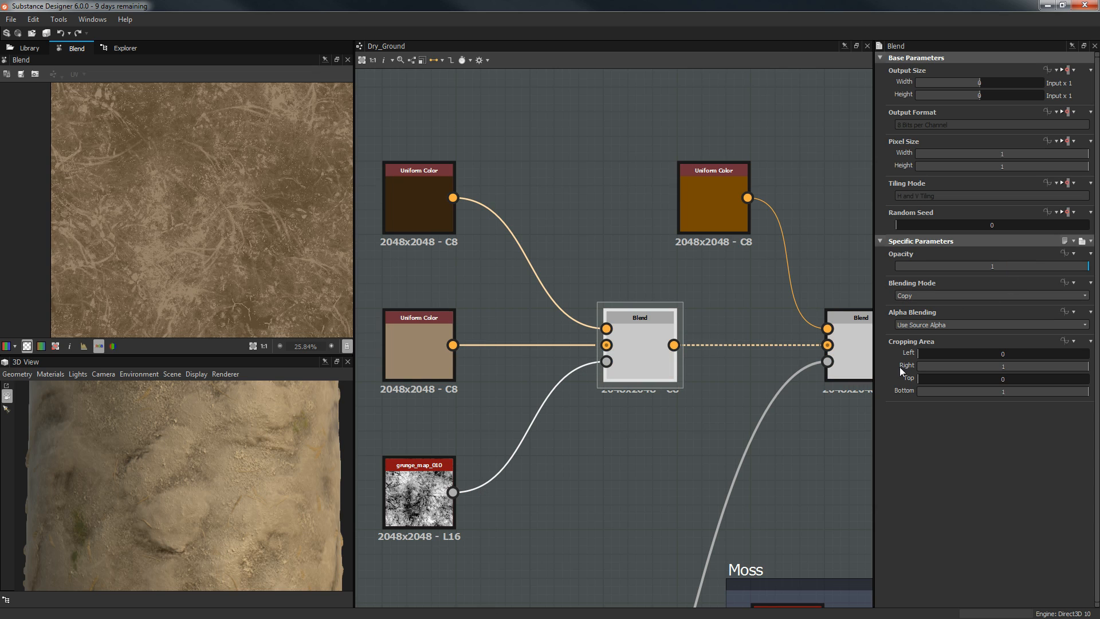
{"action": "mouse_move", "coordinate": [159, 473]}
{"action": "left_mouse_down"}
{"action": "mouse_move", "coordinate": [126, 425]}
{"action": "mouse_move", "coordinate": [153, 500]}
{"action": "mouse_move", "coordinate": [200, 502]}
{"action": "mouse_move", "coordinate": [134, 486]}
{"action": "mouse_move", "coordinate": [161, 443]}
{"action": "mouse_move", "coordinate": [151, 463]}
{"action": "left_mouse_up"}
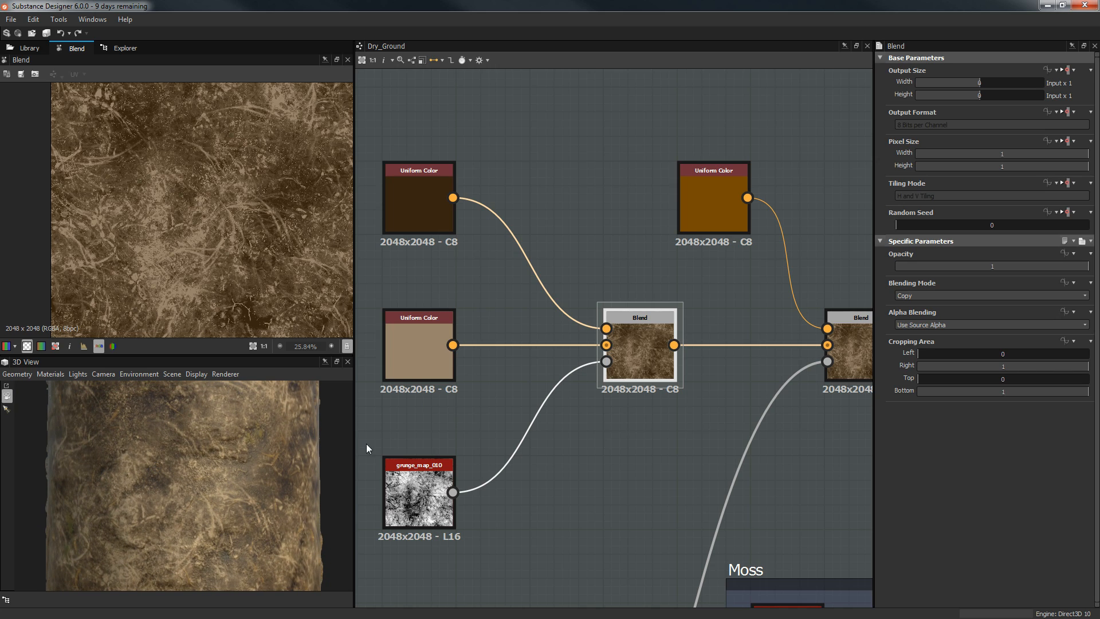
{"action": "left_click_drag", "start_coordinate": [990, 267], "coordinate": [971, 267]}
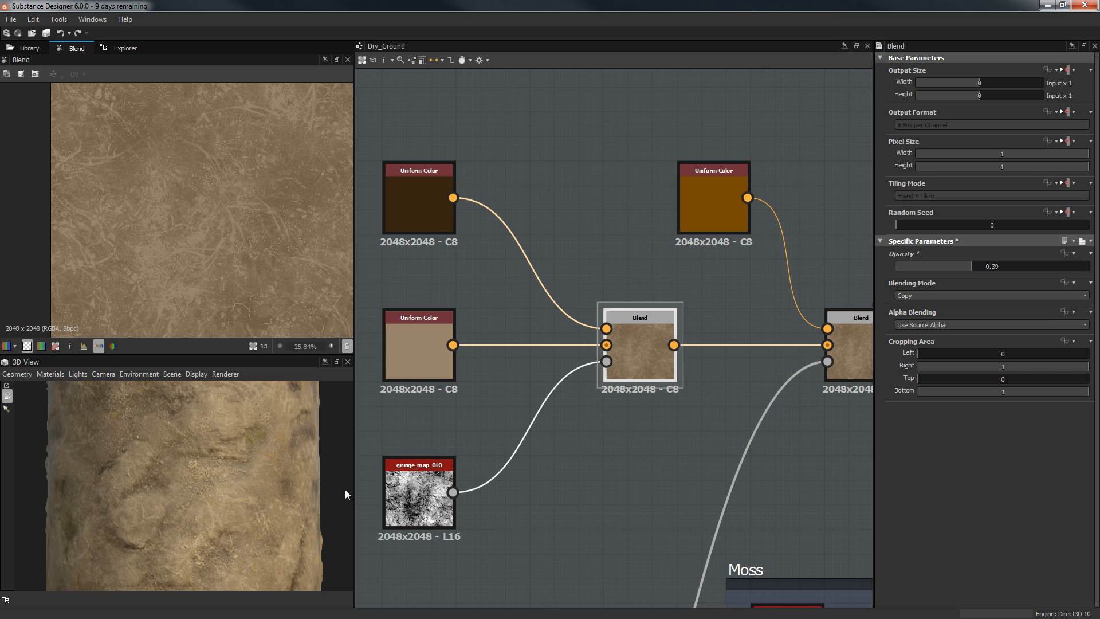
{"action": "left_click_drag", "start_coordinate": [219, 506], "coordinate": [177, 437]}
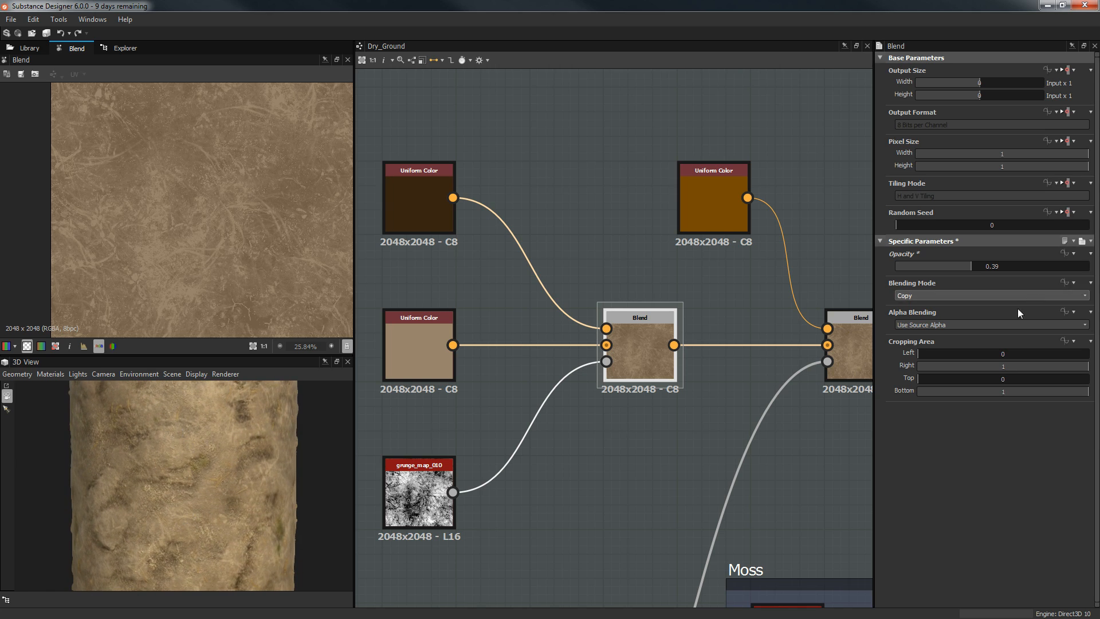
Set the first colour Blend's opacity to 0.26 and check the result on the 3D cylinder.
{"action": "left_click", "coordinate": [938, 264]}
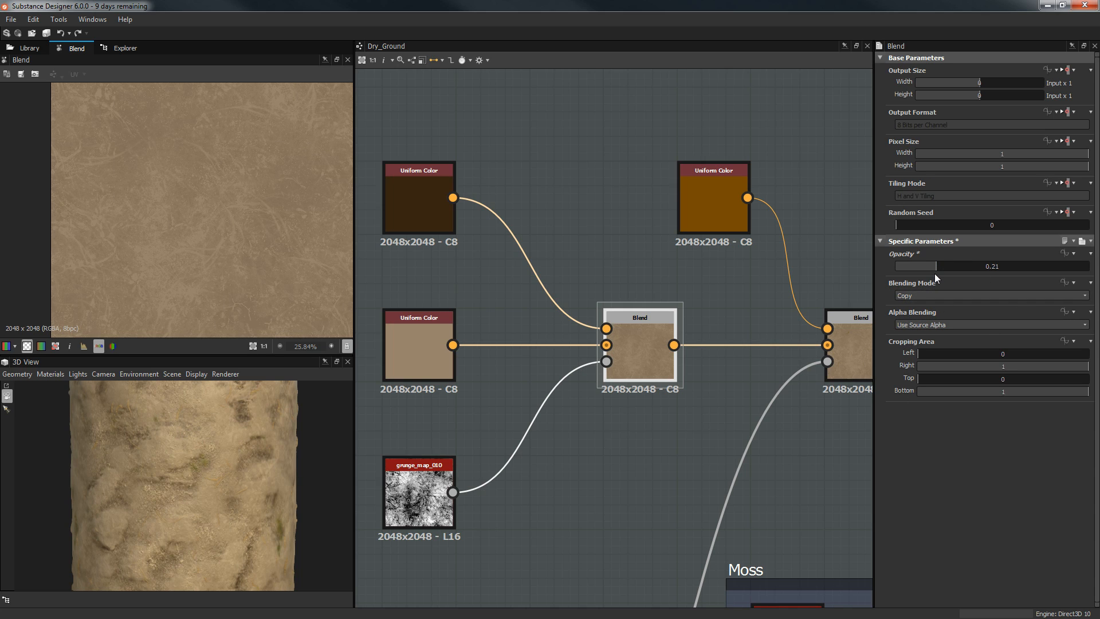
{"action": "left_click", "coordinate": [949, 267]}
{"action": "left_click_drag", "start_coordinate": [217, 542], "coordinate": [239, 527]}
{"action": "left_click_drag", "start_coordinate": [951, 264], "coordinate": [946, 264]}
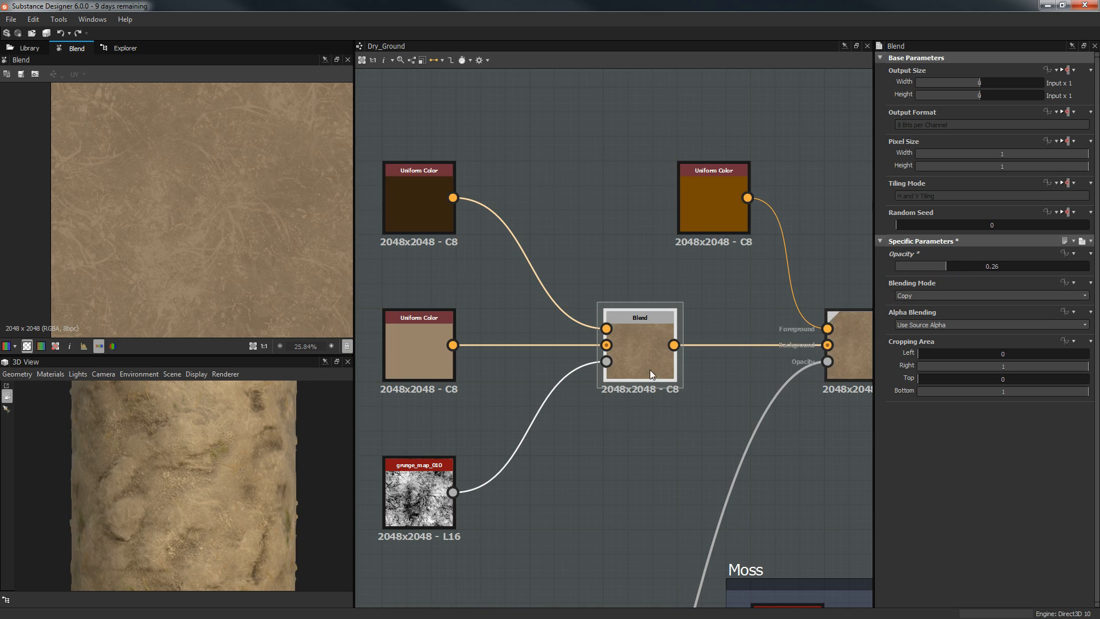
{"action": "left_click_drag", "start_coordinate": [225, 521], "coordinate": [185, 522]}
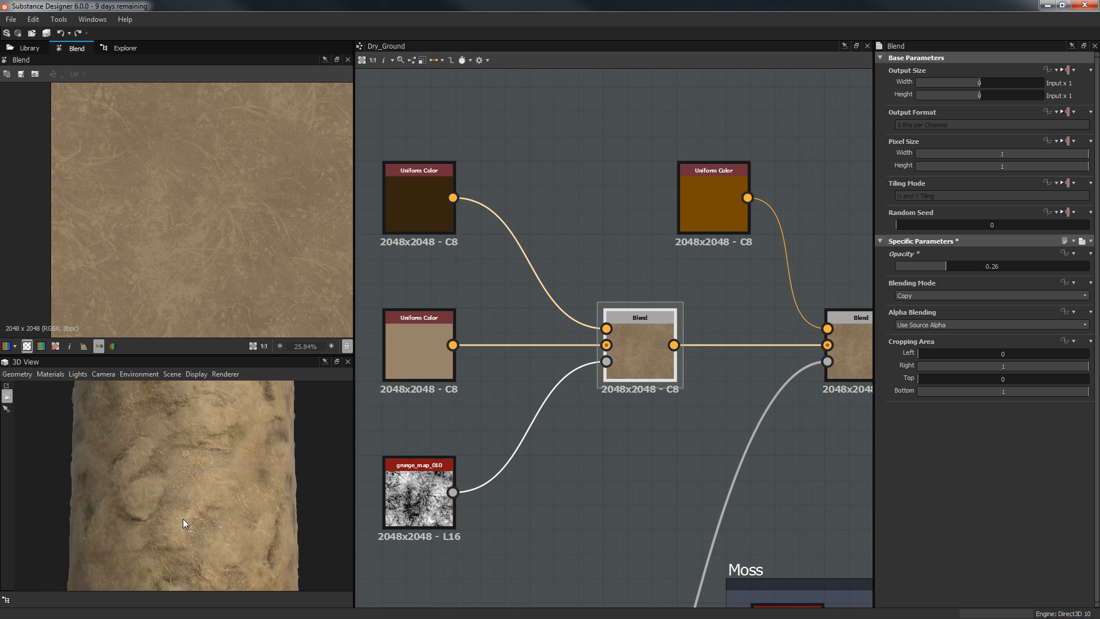
{"action": "scroll", "coordinate": [184, 523], "scroll_direction": "up", "scroll_amount": 3}
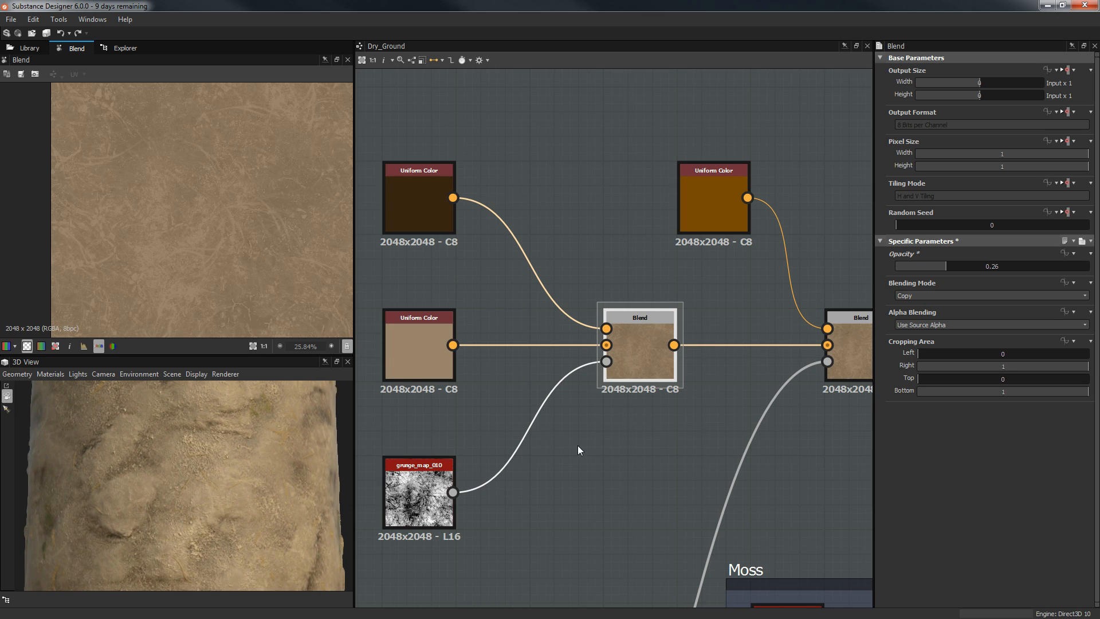
Examine the second colour Blend and the Warp node that supplies its strand opacity mask.
{"action": "middle_click_drag", "start_coordinate": [645, 421], "coordinate": [527, 426]}
{"action": "double_click", "coordinate": [736, 329]}
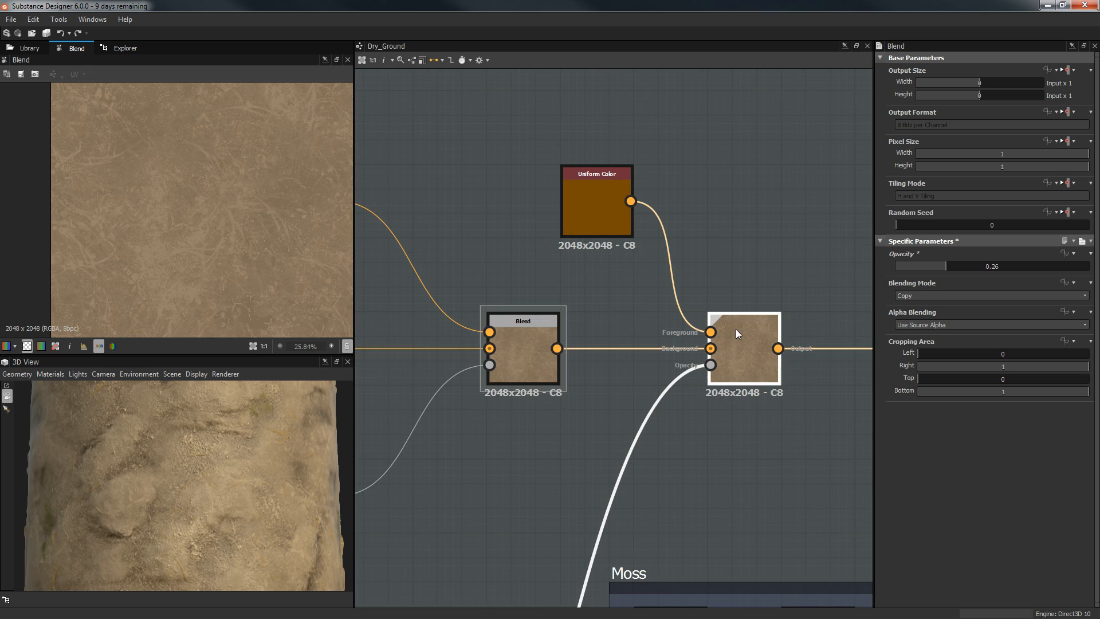
{"action": "scroll", "coordinate": [729, 332], "scroll_direction": "down", "scroll_amount": 3}
{"action": "mouse_move", "coordinate": [733, 270]}
{"action": "middle_mouse_down"}
{"action": "mouse_move", "coordinate": [695, 322]}
{"action": "mouse_move", "coordinate": [756, 103]}
{"action": "middle_mouse_up"}
{"action": "mouse_move", "coordinate": [657, 380]}
{"action": "middle_mouse_down"}
{"action": "mouse_move", "coordinate": [815, 209]}
{"action": "mouse_move", "coordinate": [870, 210]}
{"action": "middle_mouse_up"}
{"action": "middle_click_drag", "start_coordinate": [693, 186], "coordinate": [550, 459]}
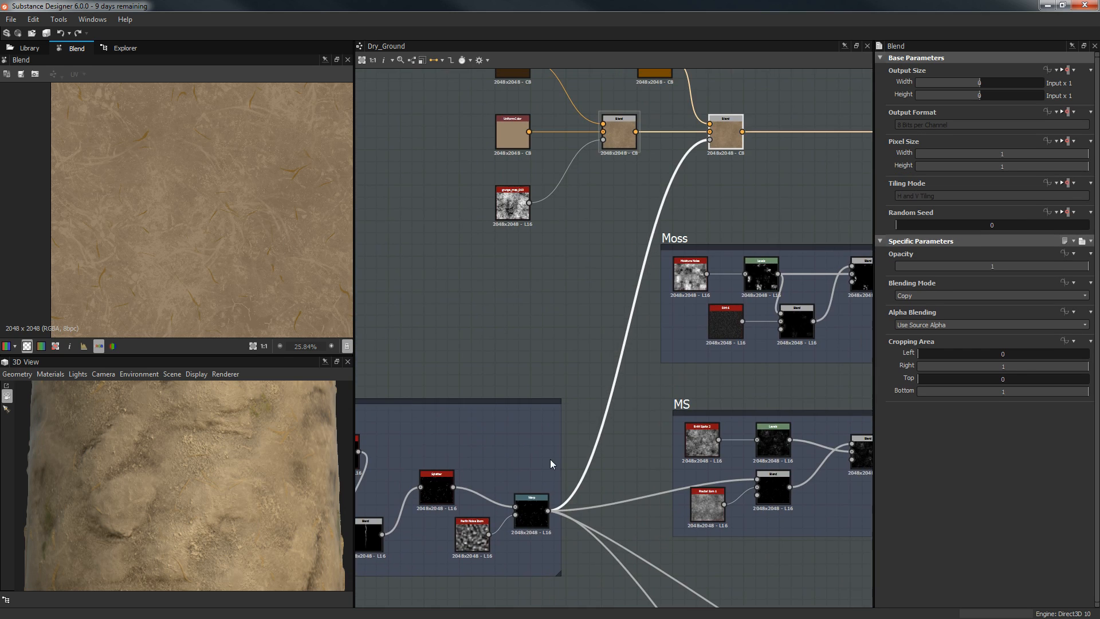
{"action": "left_click", "coordinate": [531, 510]}
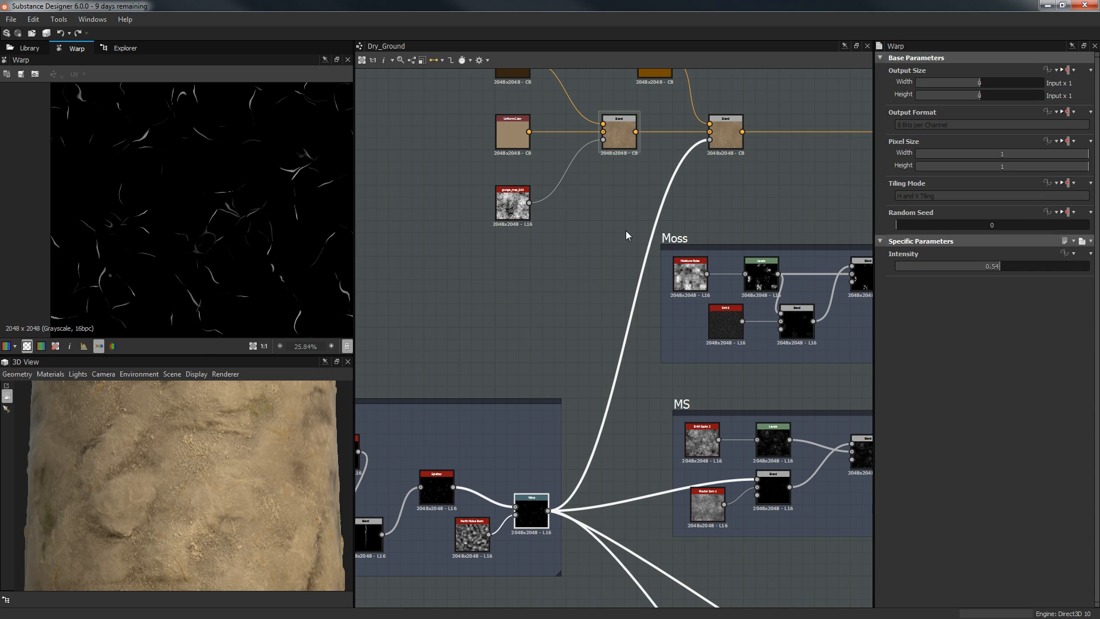
{"action": "left_click", "coordinate": [738, 142]}
{"action": "scroll", "coordinate": [211, 178], "scroll_direction": "up", "scroll_amount": 8}
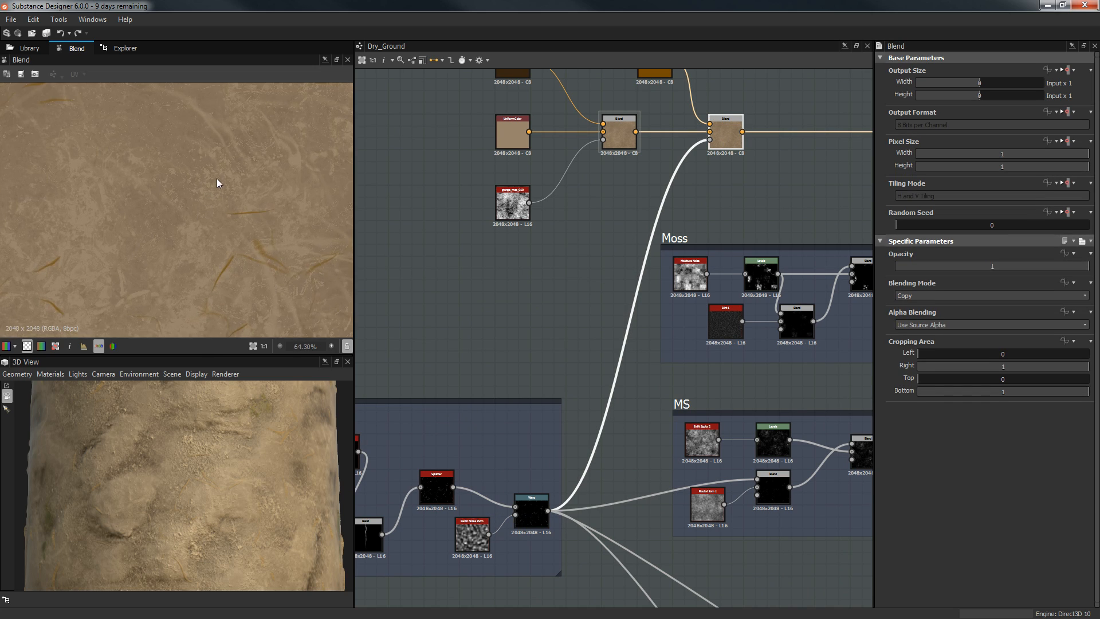
Change the orange strand Uniform Color to bright green with hue 0.3217994, saturation 1 and value 0.8333333.
{"action": "middle_click_drag", "start_coordinate": [546, 108], "coordinate": [565, 223]}
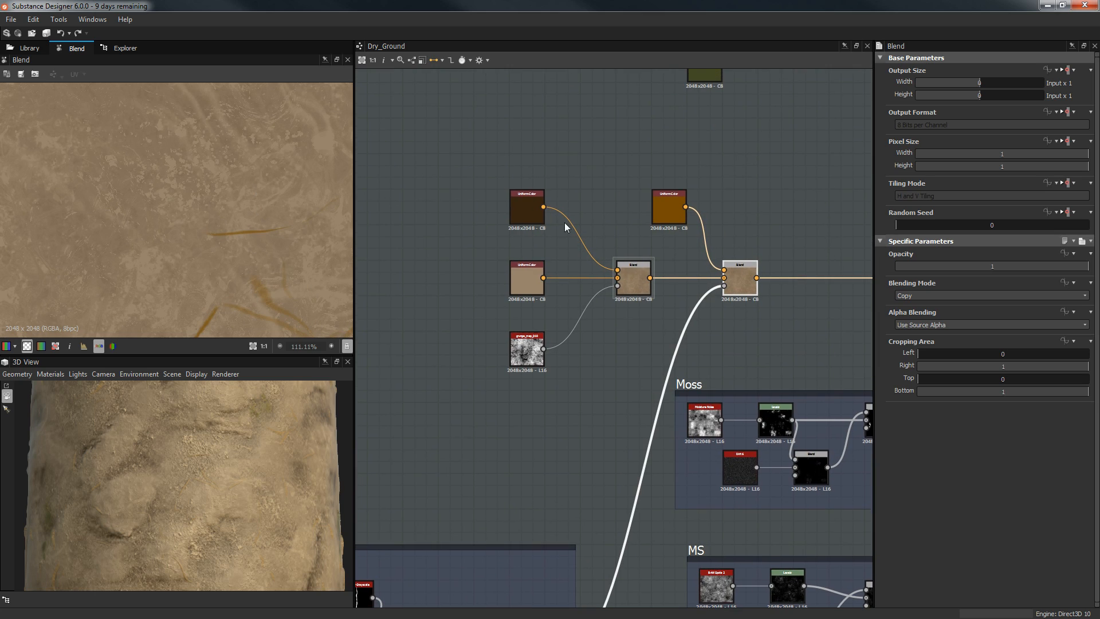
{"action": "left_click", "coordinate": [668, 213]}
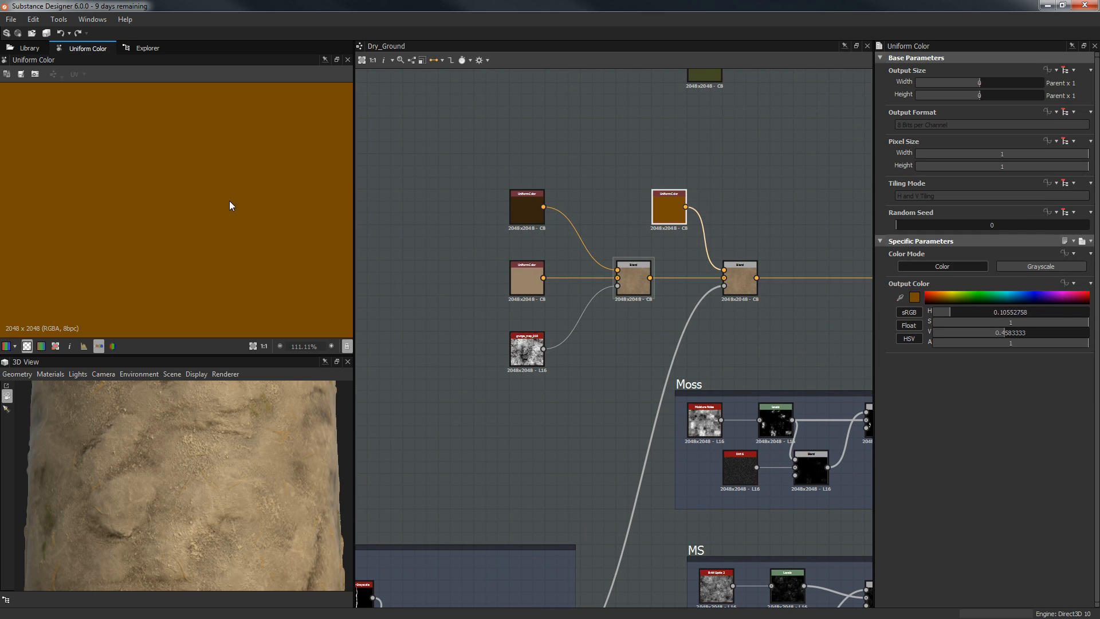
{"action": "left_click_drag", "start_coordinate": [984, 293], "coordinate": [976, 293]}
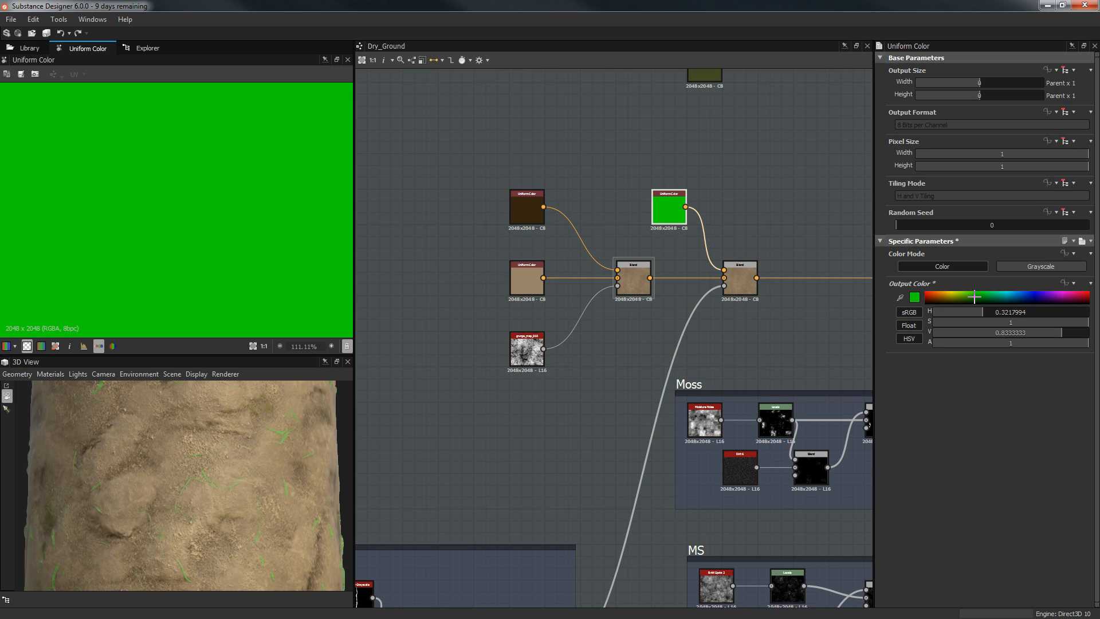
Try dark green, red, blue and dark brown on the strand Uniform Color and compare them on the cylinder.
{"action": "left_click_drag", "start_coordinate": [972, 299], "coordinate": [974, 302]}
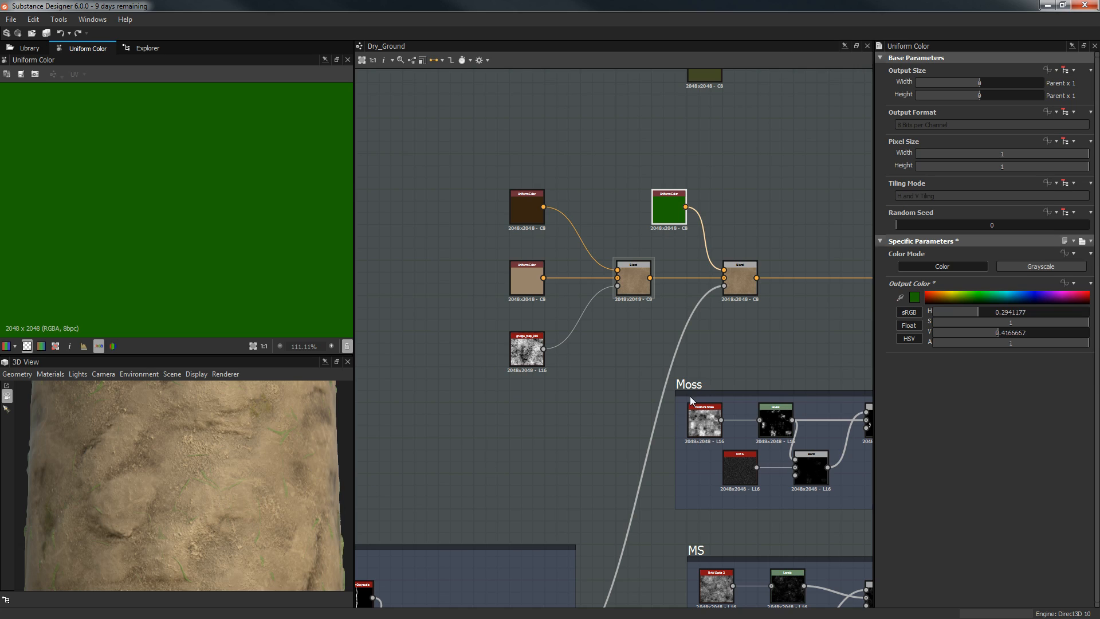
{"action": "left_click", "coordinate": [928, 294]}
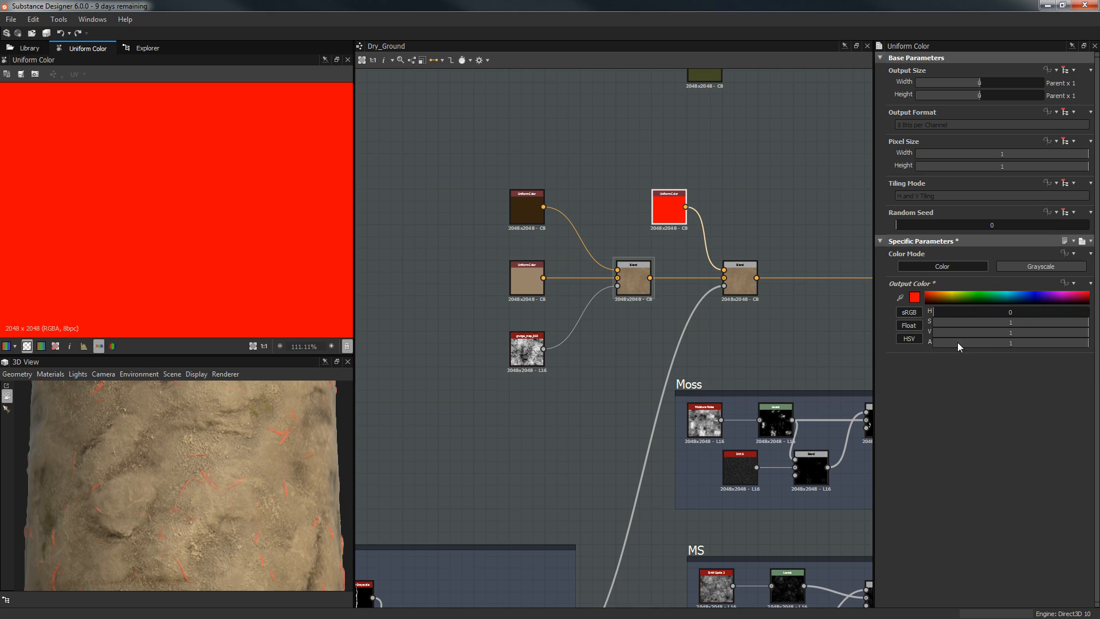
{"action": "left_click", "coordinate": [1047, 294]}
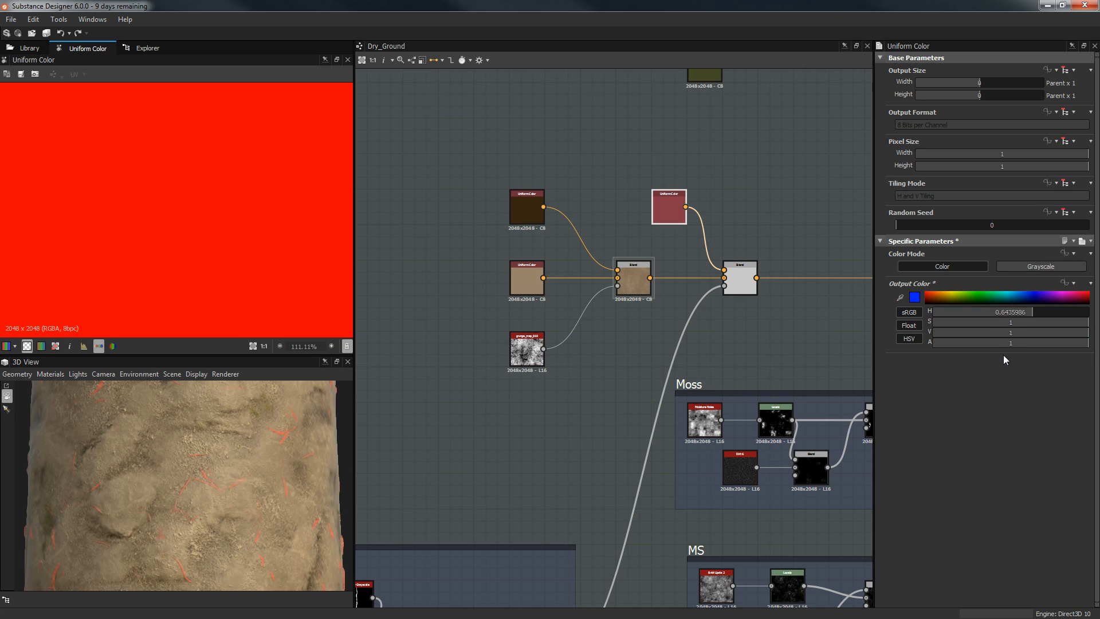
{"action": "left_click", "coordinate": [939, 299]}
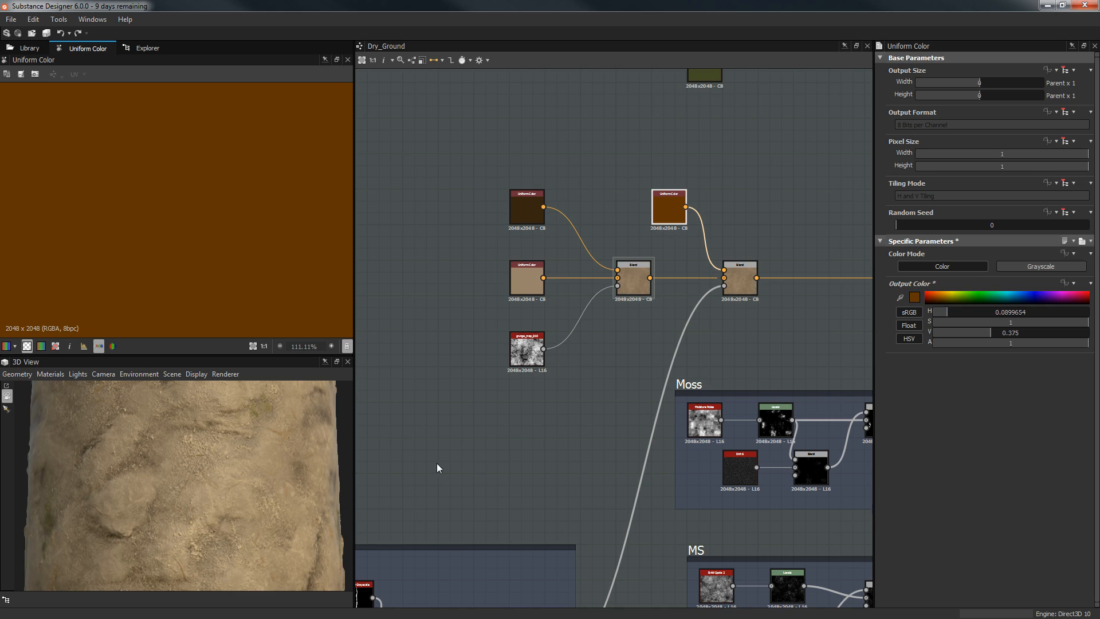
Set the strand Uniform Color to golden orange with hue 0.1107266, saturation 1 and value 0.625, and check it on the cylinder.
{"action": "left_click_drag", "start_coordinate": [939, 299], "coordinate": [943, 295]}
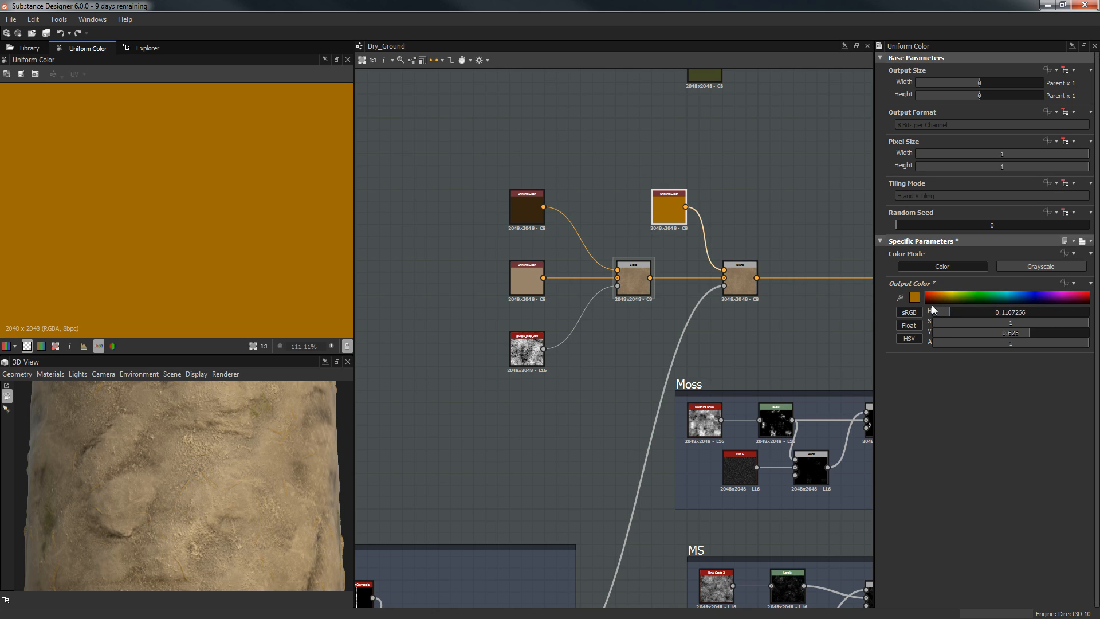
{"action": "mouse_move", "coordinate": [152, 506]}
{"action": "left_mouse_down"}
{"action": "mouse_move", "coordinate": [222, 506]}
{"action": "mouse_move", "coordinate": [156, 507]}
{"action": "left_mouse_up"}
{"action": "left_click_drag", "start_coordinate": [213, 432], "coordinate": [103, 458]}
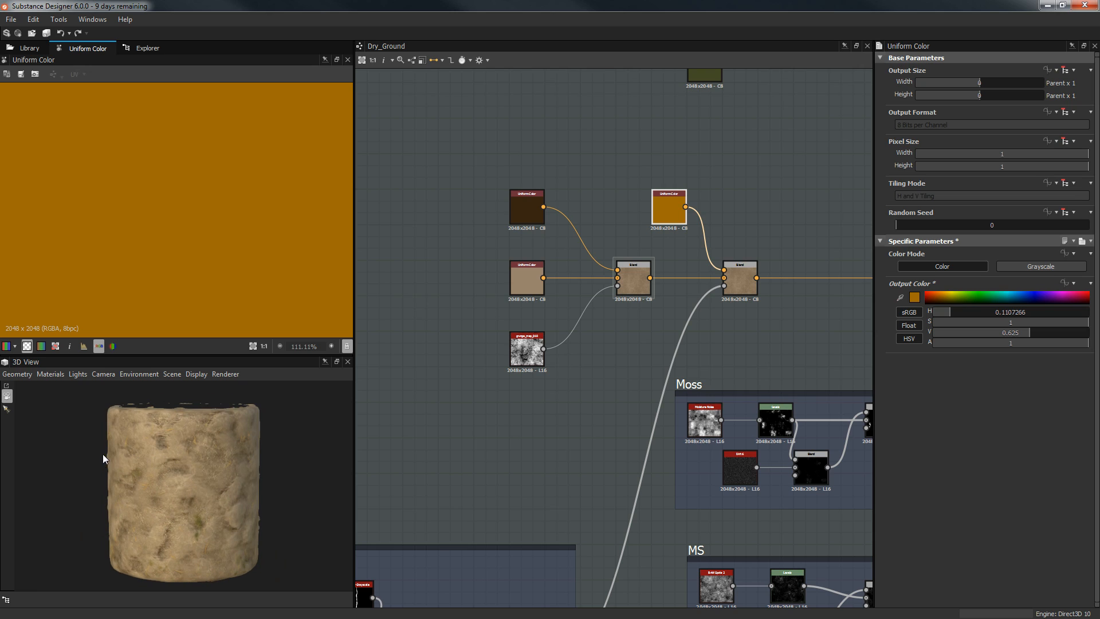
{"action": "left_click_drag", "start_coordinate": [209, 531], "coordinate": [122, 445]}
{"action": "right_click_drag", "start_coordinate": [122, 445], "coordinate": [200, 442]}
{"action": "left_click_drag", "start_coordinate": [201, 442], "coordinate": [252, 449]}
{"action": "scroll", "coordinate": [183, 446], "scroll_direction": "down", "scroll_amount": 5}
{"action": "right_click_drag", "start_coordinate": [252, 449], "coordinate": [183, 532]}
{"action": "left_click_drag", "start_coordinate": [233, 501], "coordinate": [277, 498]}
Examine the whole output texture of the second colour Blend in the 2D view.
{"action": "middle_click_drag", "start_coordinate": [484, 343], "coordinate": [310, 383]}
{"action": "double_click", "coordinate": [567, 319]}
{"action": "scroll", "coordinate": [117, 201], "scroll_direction": "down", "scroll_amount": 9}
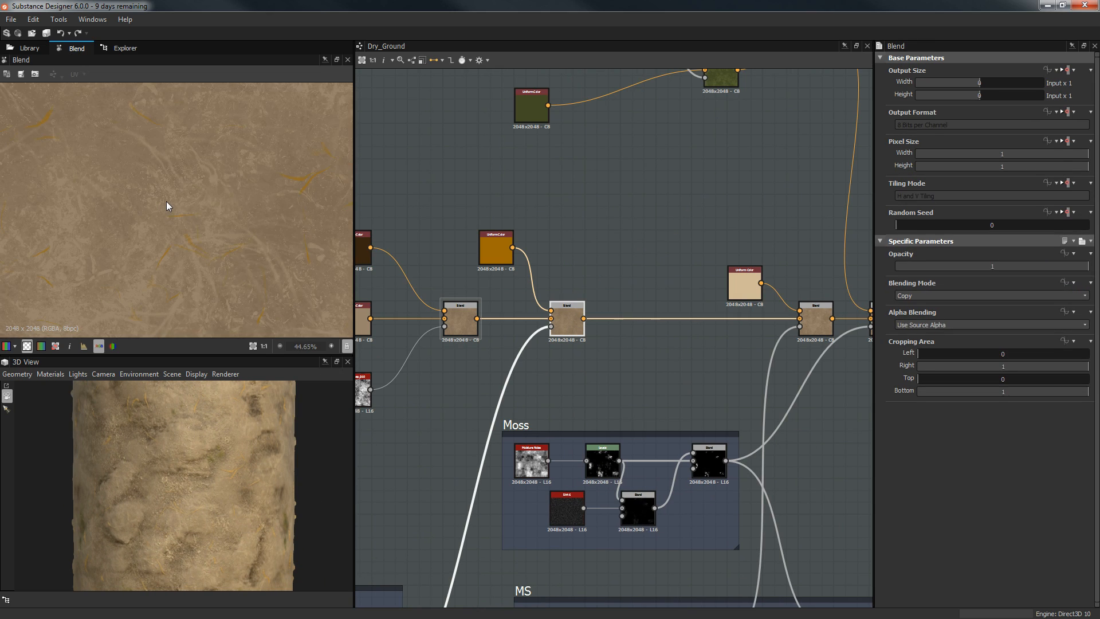
Examine the Blend mask in the MS frame and trace its link to the third colour Blend's opacity input.
{"action": "middle_click_drag", "start_coordinate": [645, 260], "coordinate": [442, 260]}
{"action": "scroll", "coordinate": [650, 310], "scroll_direction": "up", "scroll_amount": 1}
{"action": "scroll", "coordinate": [652, 312], "scroll_direction": "up", "scroll_amount": 1}
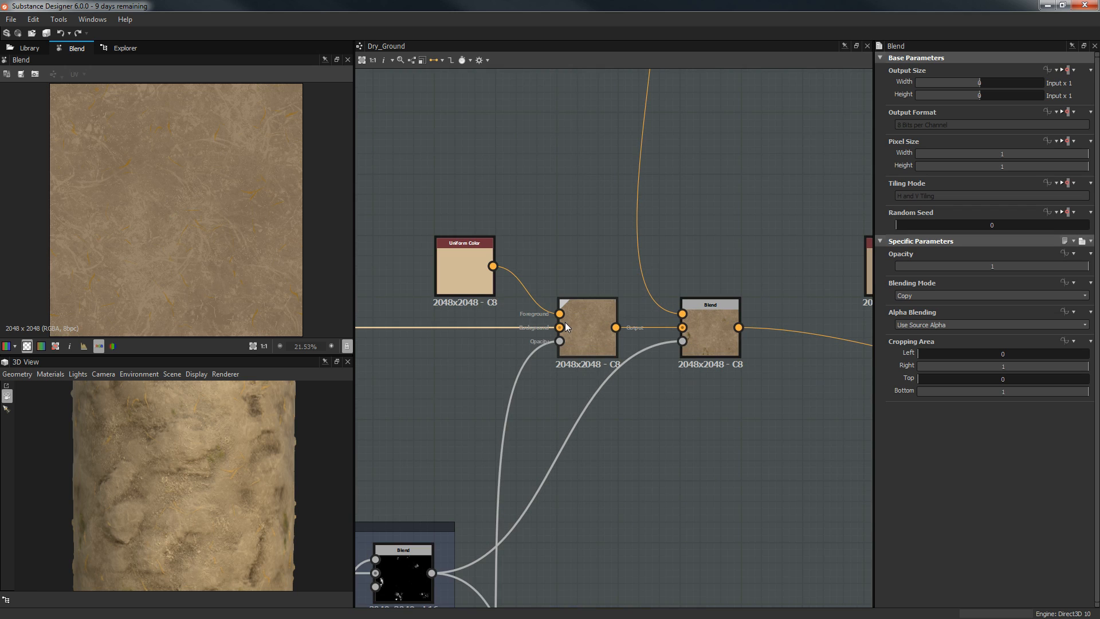
{"action": "scroll", "coordinate": [652, 424], "scroll_direction": "down", "scroll_amount": 3}
{"action": "middle_click_drag", "start_coordinate": [709, 249], "coordinate": [742, 92]}
{"action": "middle_click_drag", "start_coordinate": [693, 392], "coordinate": [781, 194]}
{"action": "double_click", "coordinate": [621, 326]}
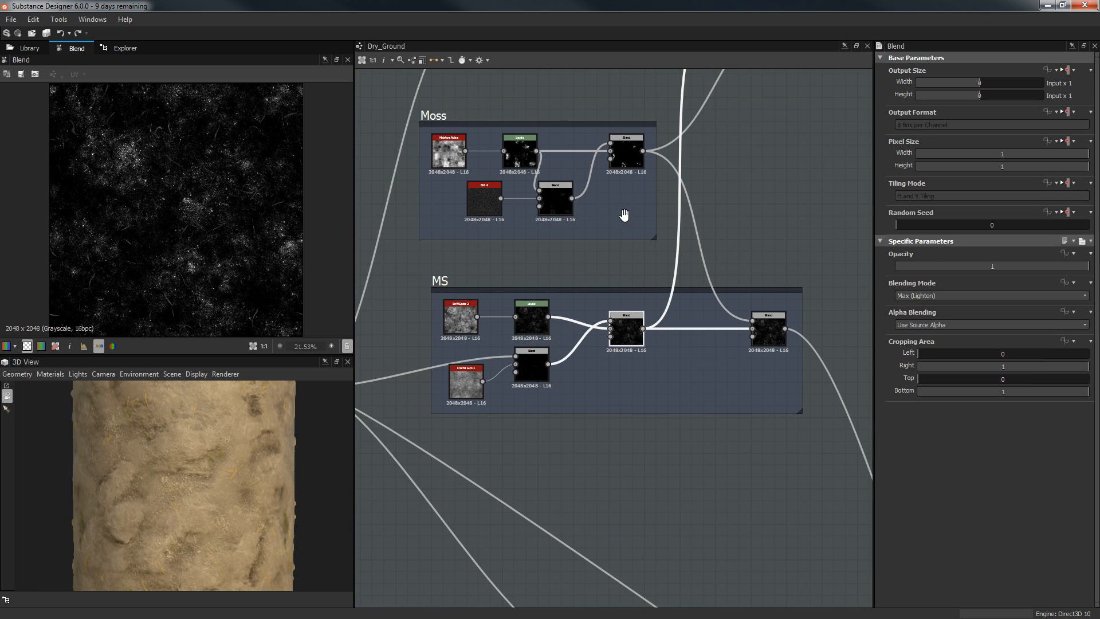
{"action": "middle_click_drag", "start_coordinate": [637, 164], "coordinate": [666, 252]}
{"action": "middle_click_drag", "start_coordinate": [823, 345], "coordinate": [687, 349]}
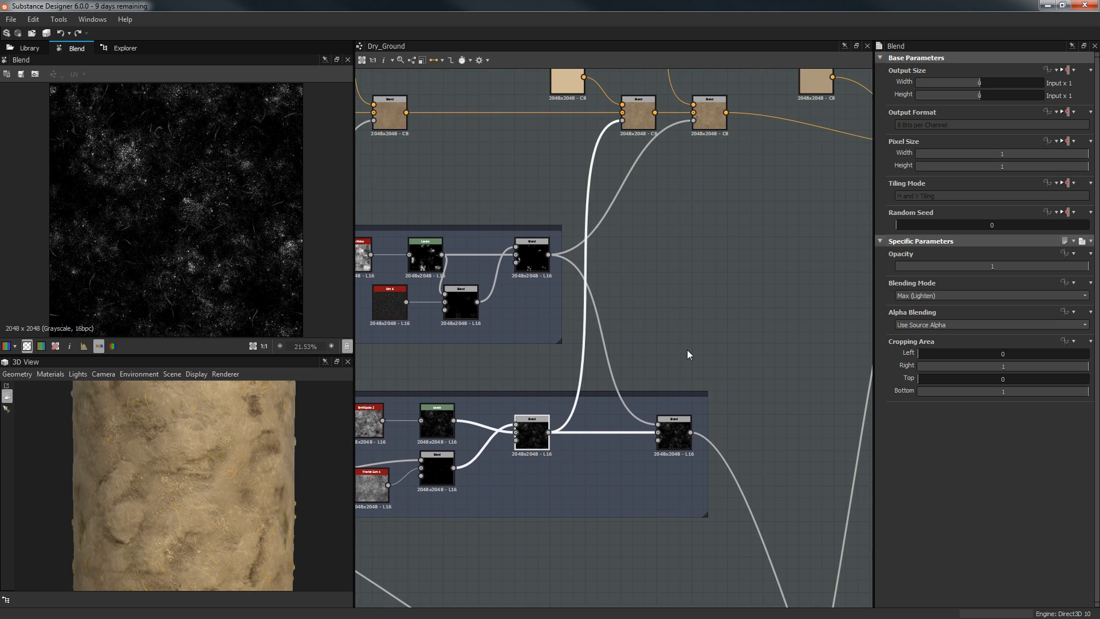
{"action": "middle_click_drag", "start_coordinate": [610, 301], "coordinate": [621, 338]}
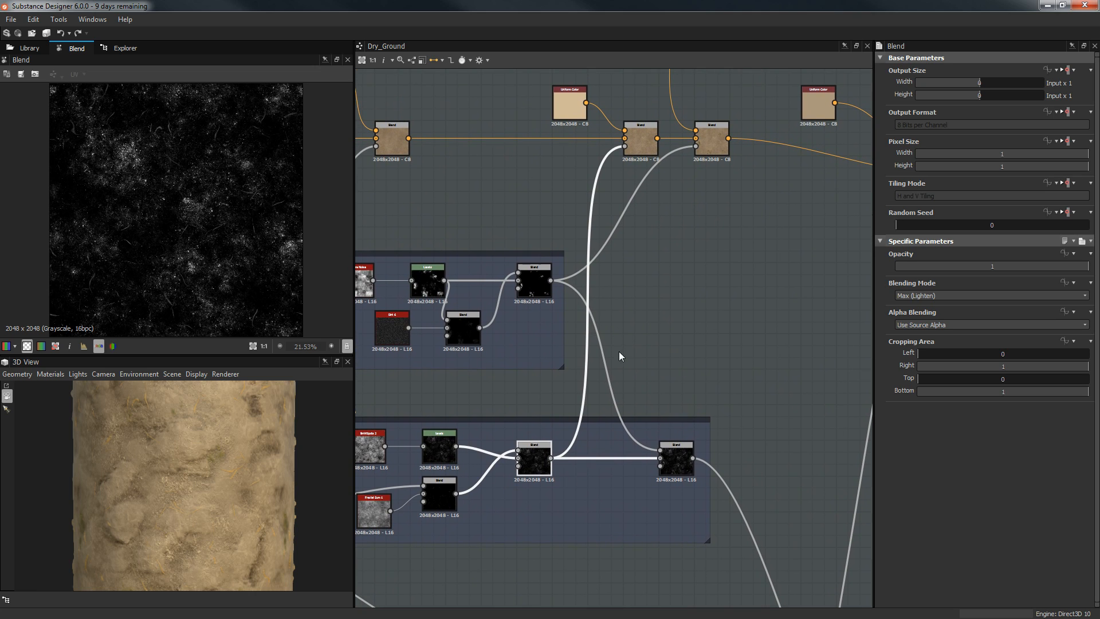
{"action": "middle_click_drag", "start_coordinate": [526, 294], "coordinate": [639, 286]}
{"action": "middle_click_drag", "start_coordinate": [728, 214], "coordinate": [659, 272]}
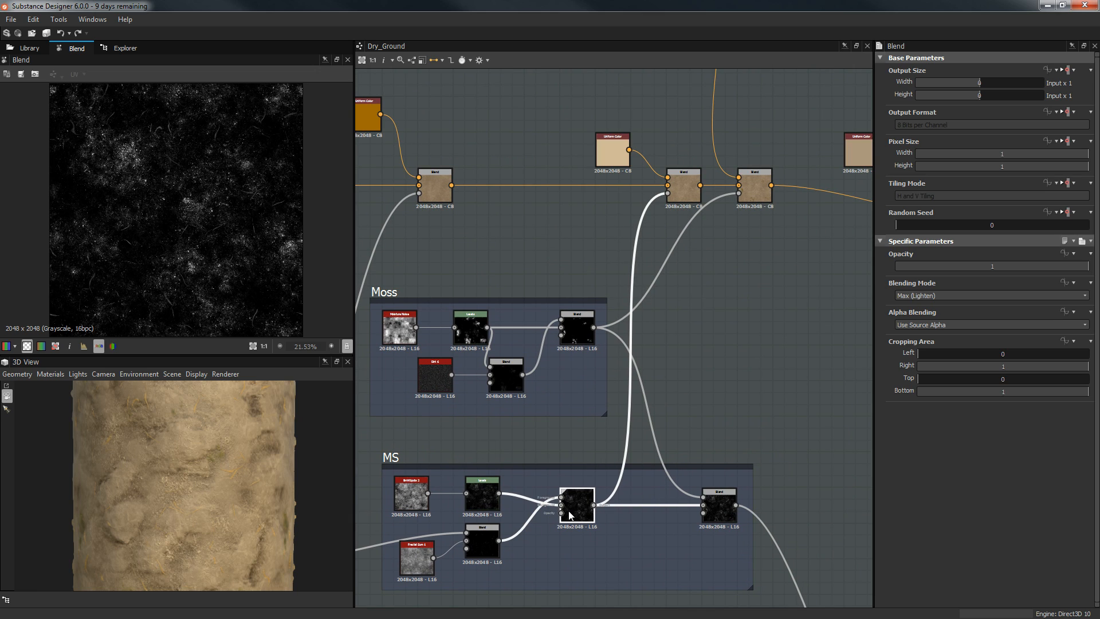
{"action": "scroll", "coordinate": [236, 228], "scroll_direction": "up", "scroll_amount": 4}
Display the third colour Blend's output and the beige Uniform Color feeding its foreground.
{"action": "left_click", "coordinate": [694, 181]}
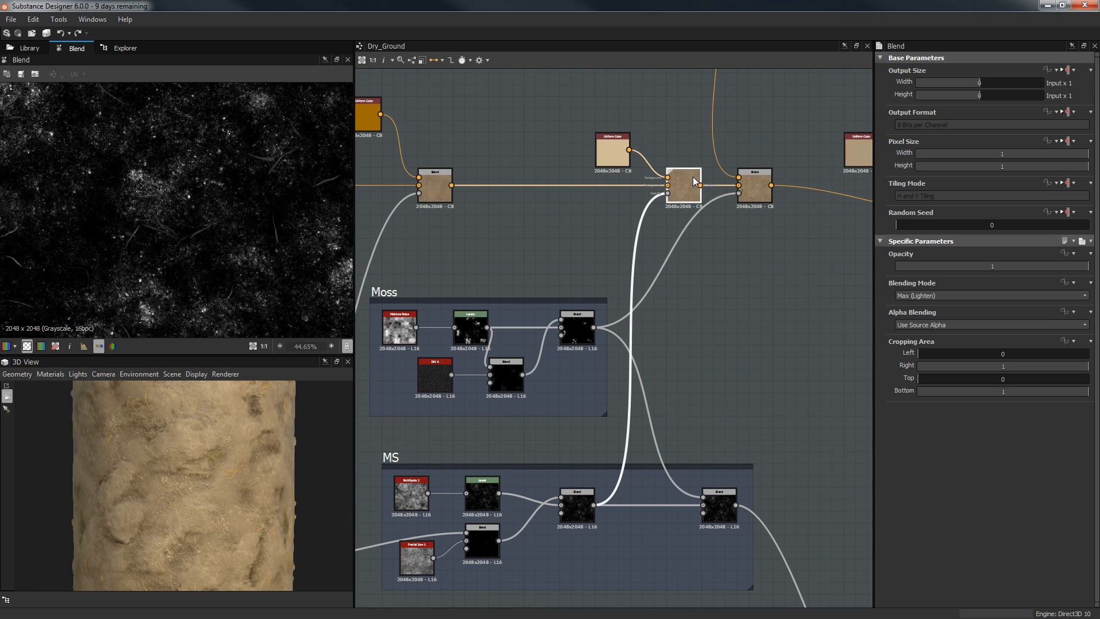
{"action": "double_click", "coordinate": [694, 182]}
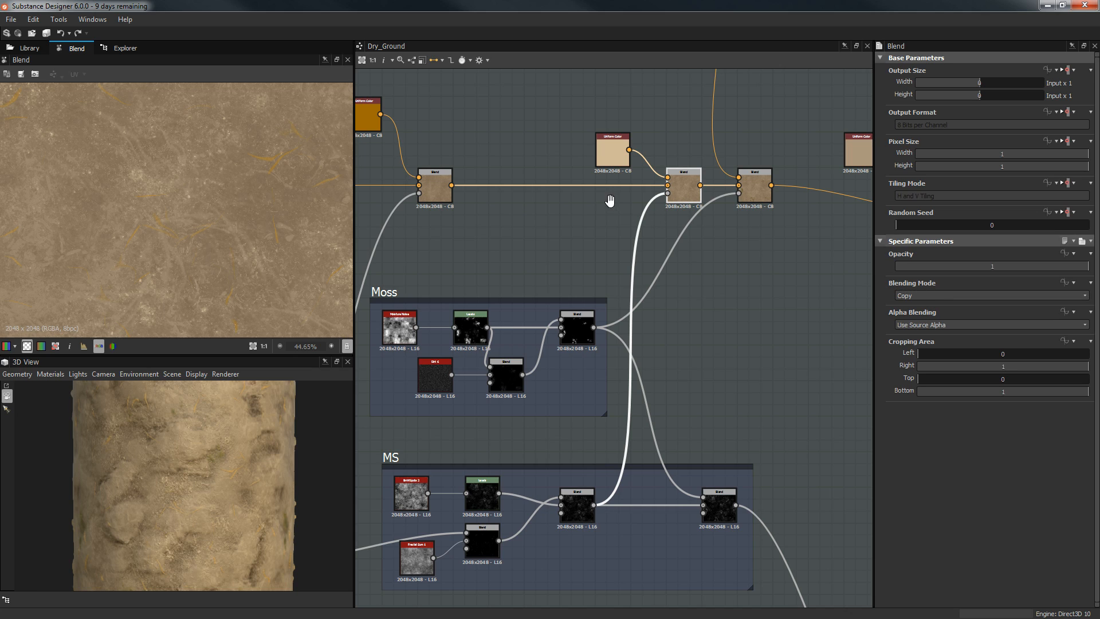
{"action": "middle_click_drag", "start_coordinate": [610, 201], "coordinate": [665, 242]}
{"action": "scroll", "coordinate": [655, 203], "scroll_direction": "up", "scroll_amount": 2}
{"action": "double_click", "coordinate": [665, 211]}
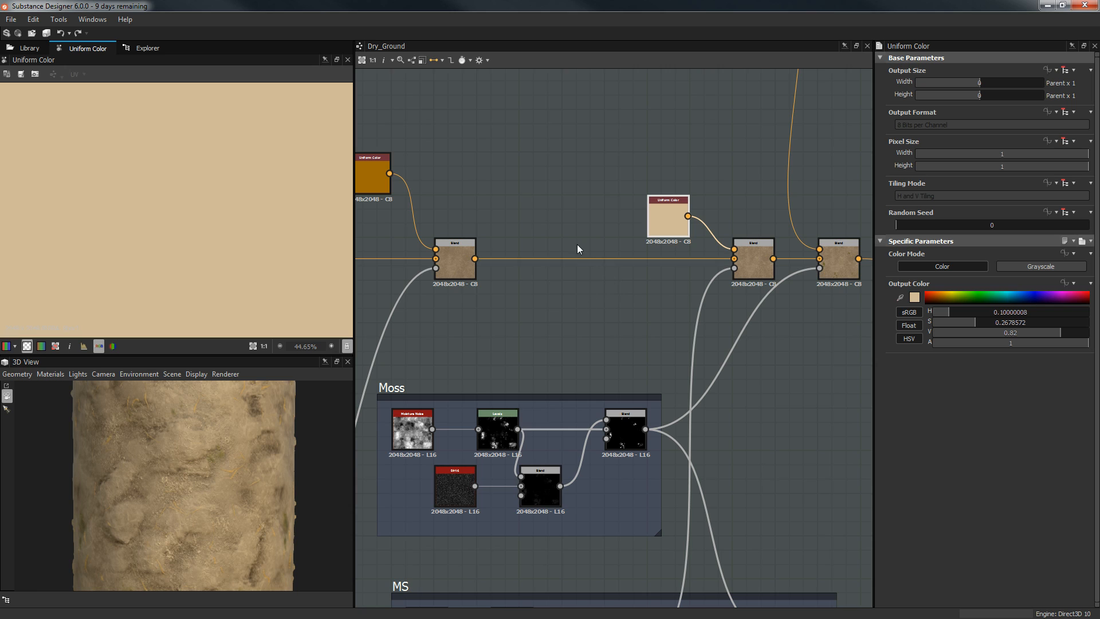
Inspect the third colour Blend's light specks up close in its 2D output and on the 3D cylinder.
{"action": "middle_click_drag", "start_coordinate": [577, 244], "coordinate": [751, 237]}
{"action": "middle_click_drag", "start_coordinate": [521, 241], "coordinate": [440, 266]}
{"action": "mouse_move", "coordinate": [677, 250]}
{"action": "middle_mouse_down"}
{"action": "mouse_move", "coordinate": [480, 249]}
{"action": "mouse_move", "coordinate": [633, 246]}
{"action": "mouse_move", "coordinate": [584, 265]}
{"action": "middle_mouse_up"}
{"action": "key", "text": "f"}
{"action": "scroll", "coordinate": [762, 275], "scroll_direction": "up", "scroll_amount": 3}
{"action": "double_click", "coordinate": [800, 296]}
{"action": "scroll", "coordinate": [115, 214], "scroll_direction": "up", "scroll_amount": 5}
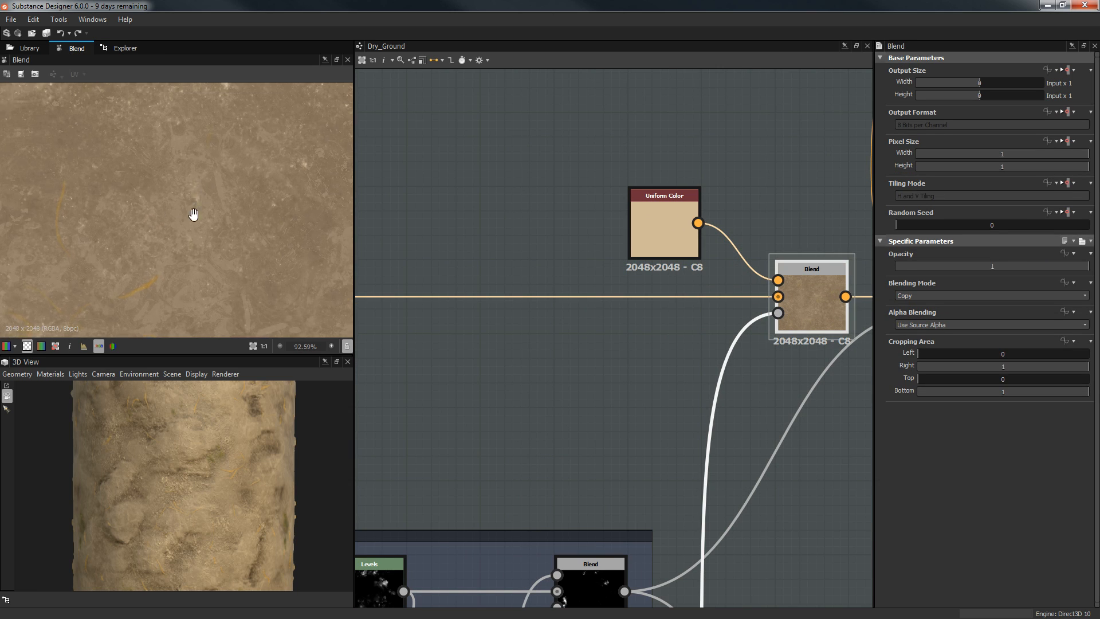
{"action": "middle_click_drag", "start_coordinate": [263, 215], "coordinate": [147, 166]}
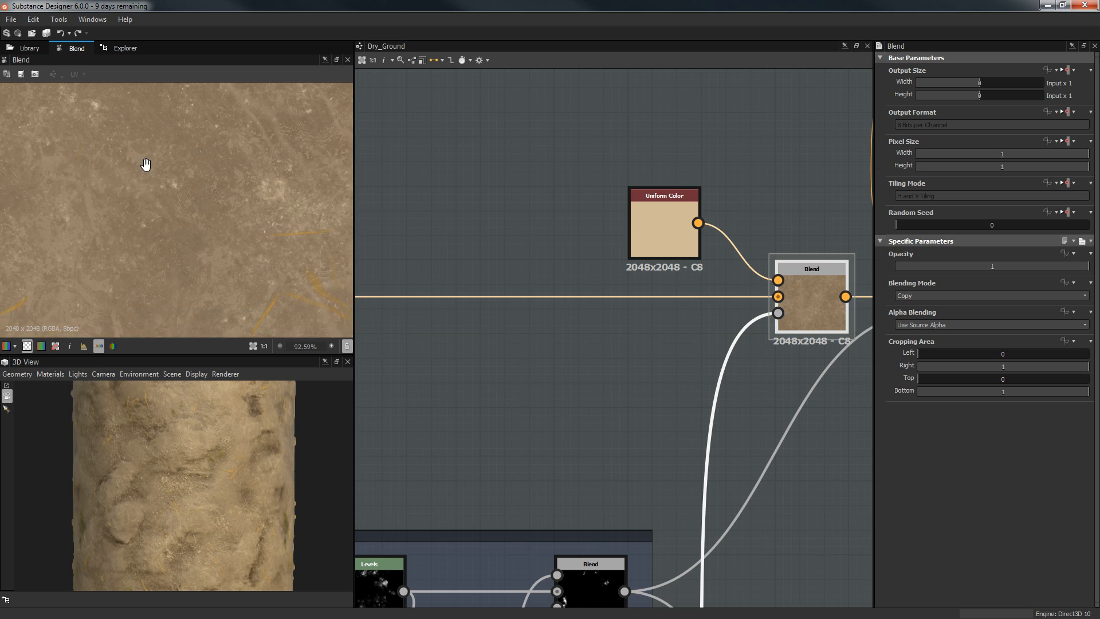
{"action": "scroll", "coordinate": [249, 443], "scroll_direction": "up", "scroll_amount": 5}
{"action": "scroll", "coordinate": [170, 462], "scroll_direction": "up", "scroll_amount": 2}
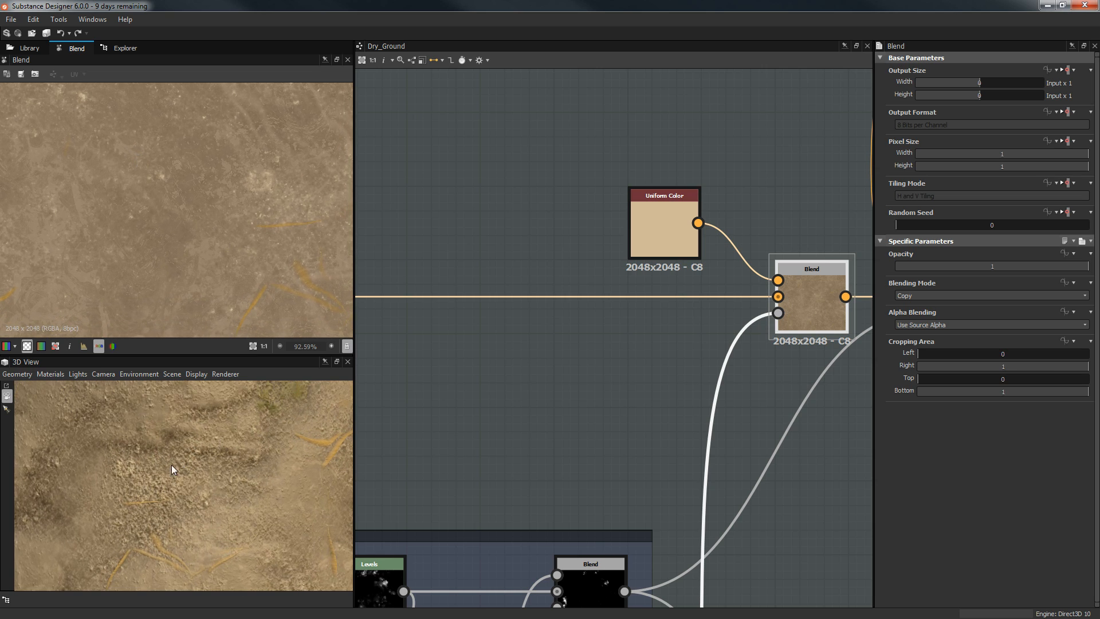
{"action": "left_click_drag", "start_coordinate": [71, 465], "coordinate": [87, 469]}
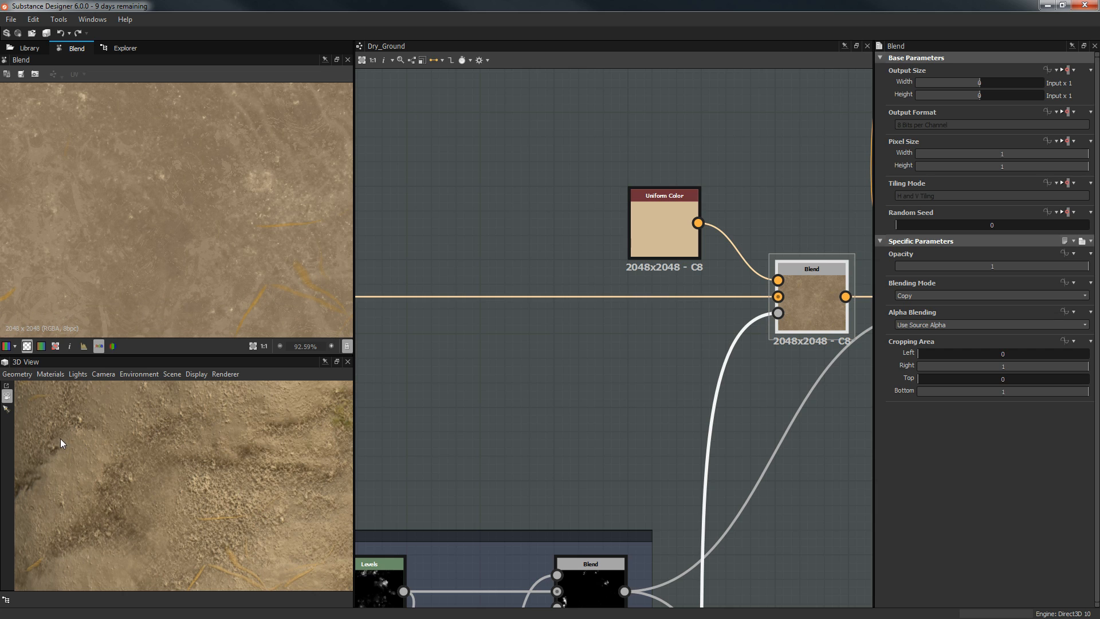
{"action": "left_click_drag", "start_coordinate": [143, 518], "coordinate": [153, 470]}
{"action": "left_click_drag", "start_coordinate": [123, 520], "coordinate": [145, 533]}
{"action": "left_click_drag", "start_coordinate": [234, 454], "coordinate": [346, 434]}
Try an opacity of 0 on the third colour Blend and check the cylinder without the beige specks.
{"action": "left_click", "coordinate": [627, 232]}
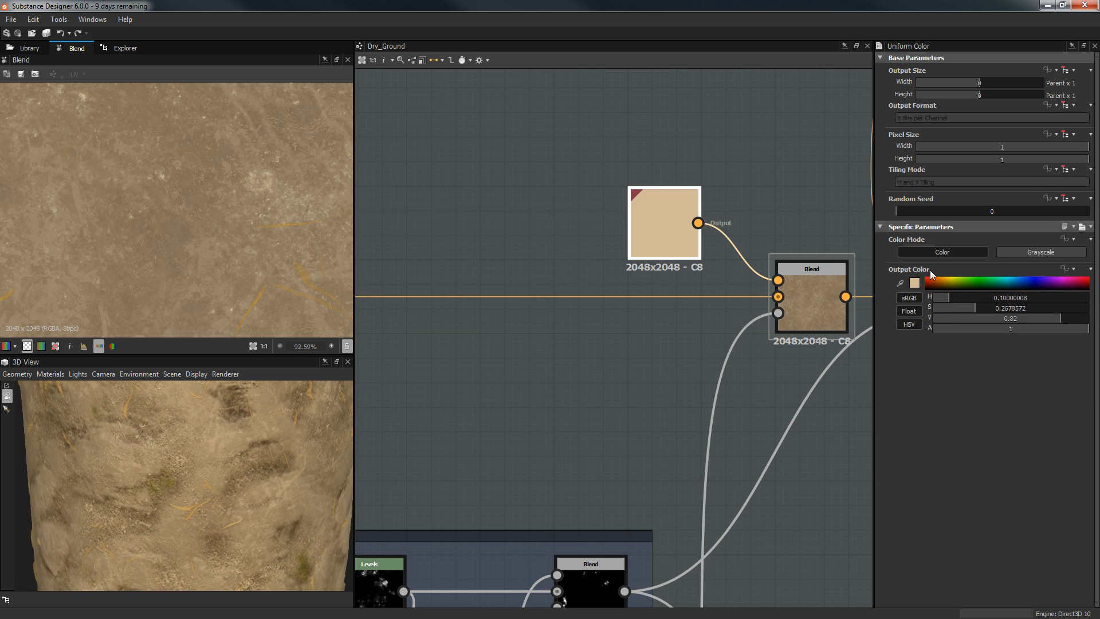
{"action": "left_click", "coordinate": [813, 315]}
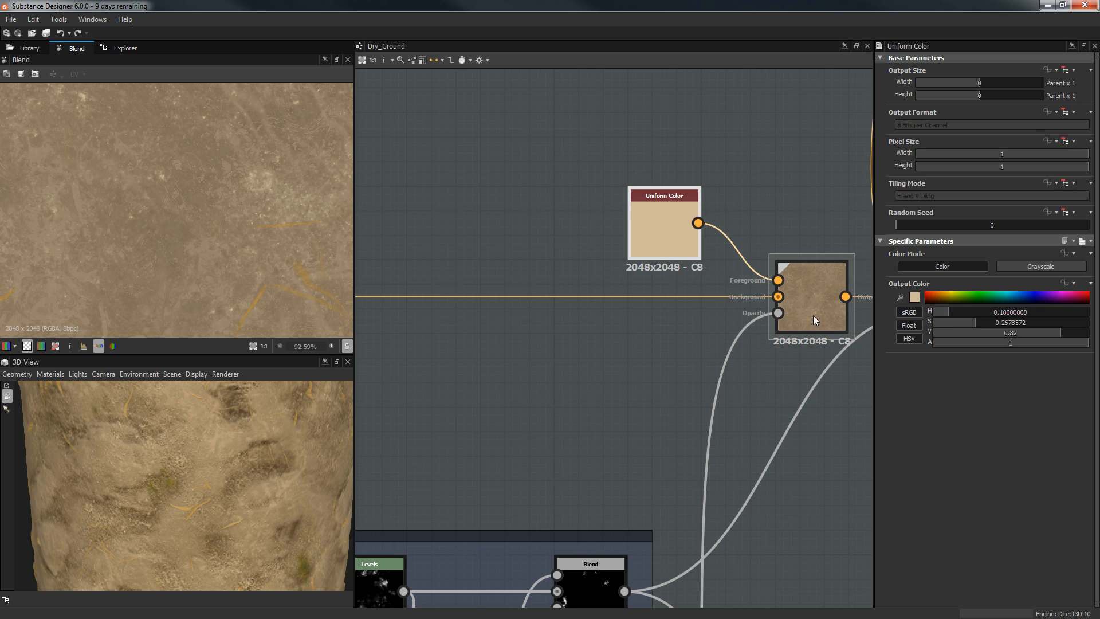
{"action": "left_click", "coordinate": [948, 266]}
{"action": "left_click_drag", "start_coordinate": [844, 277], "coordinate": [795, 283]}
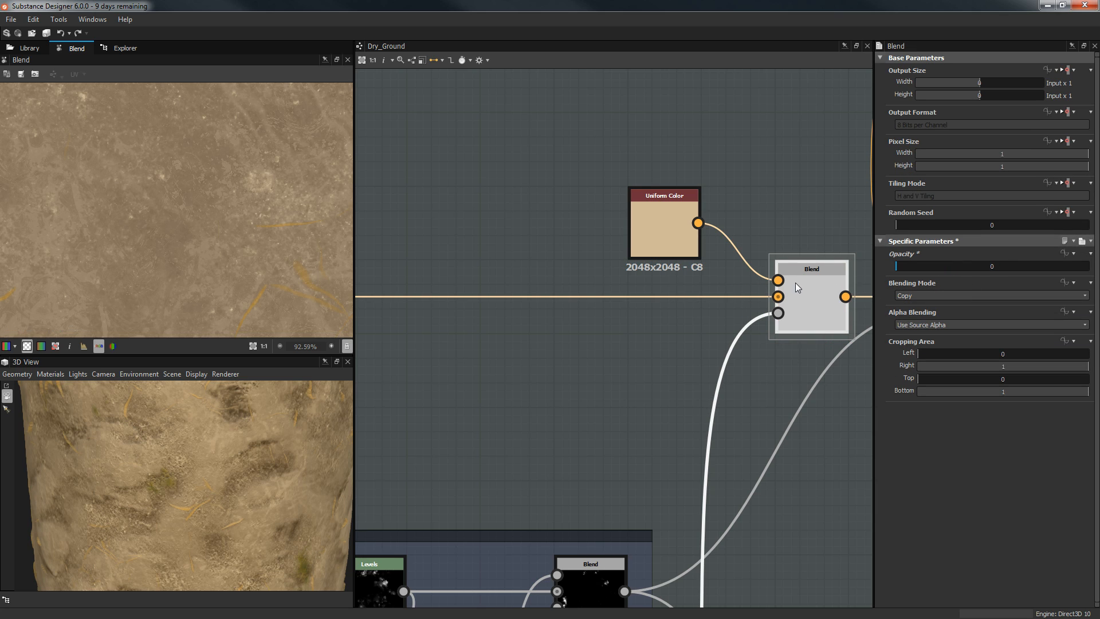
{"action": "left_click_drag", "start_coordinate": [179, 499], "coordinate": [201, 420]}
{"action": "left_click_drag", "start_coordinate": [153, 501], "coordinate": [194, 447]}
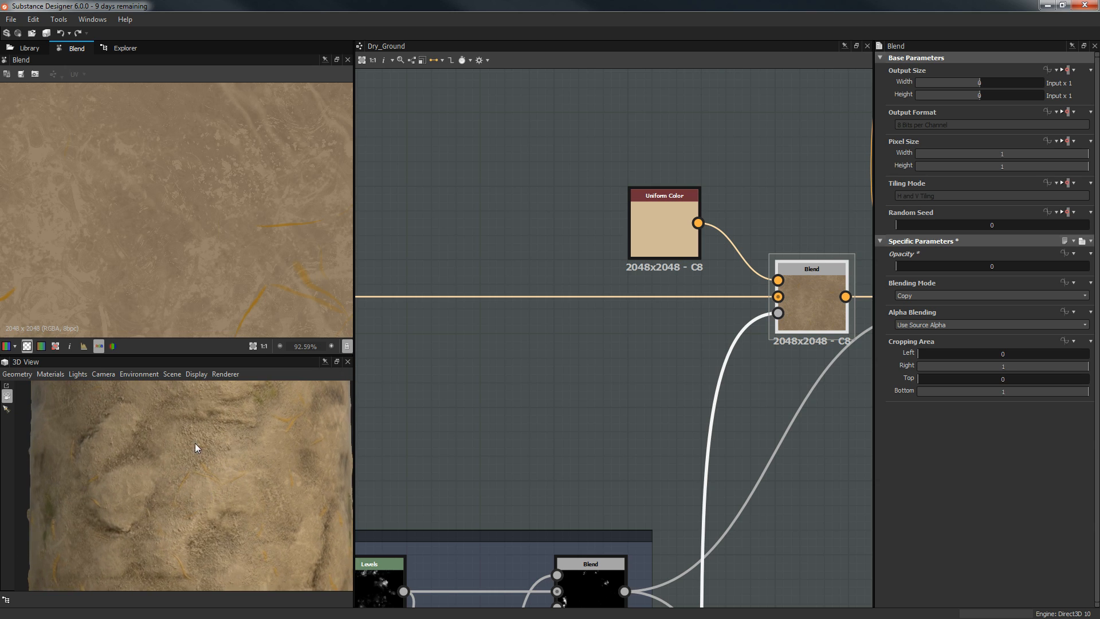
Restore the third colour Blend's opacity to 1 and check the specks on the cylinder.
{"action": "left_click_drag", "start_coordinate": [1009, 266], "coordinate": [1090, 266]}
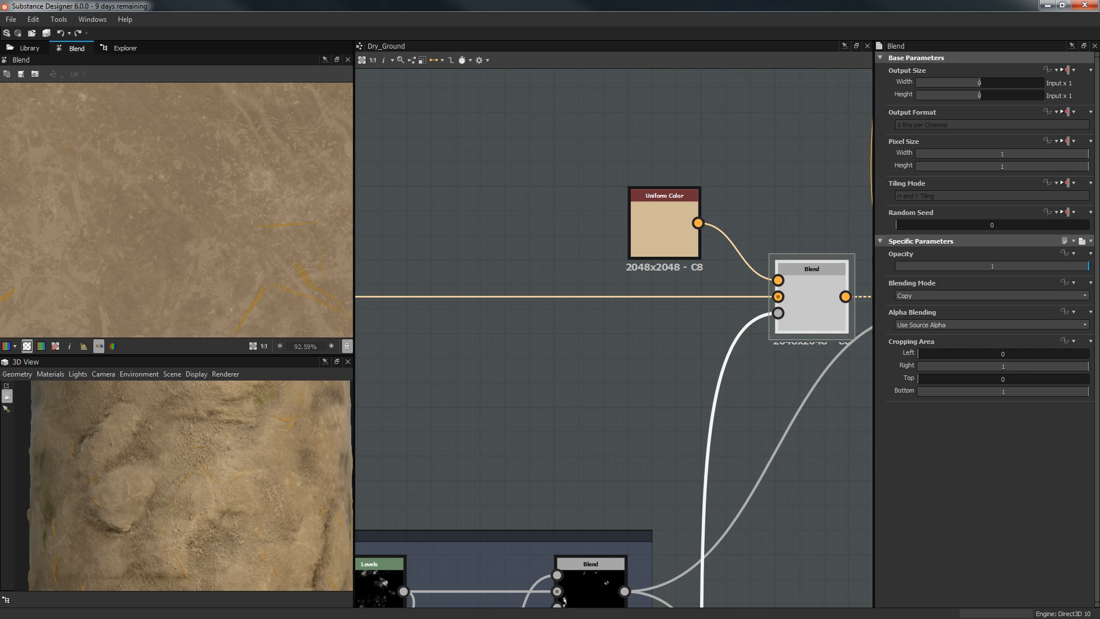
{"action": "left_click_drag", "start_coordinate": [128, 523], "coordinate": [110, 476]}
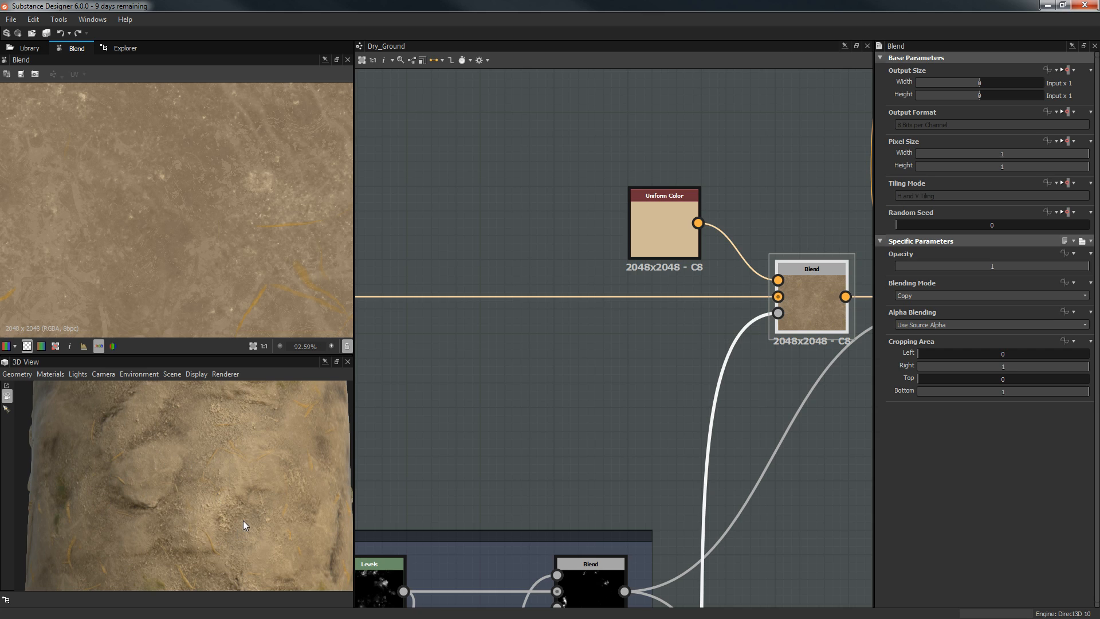
{"action": "left_click_drag", "start_coordinate": [232, 442], "coordinate": [249, 457]}
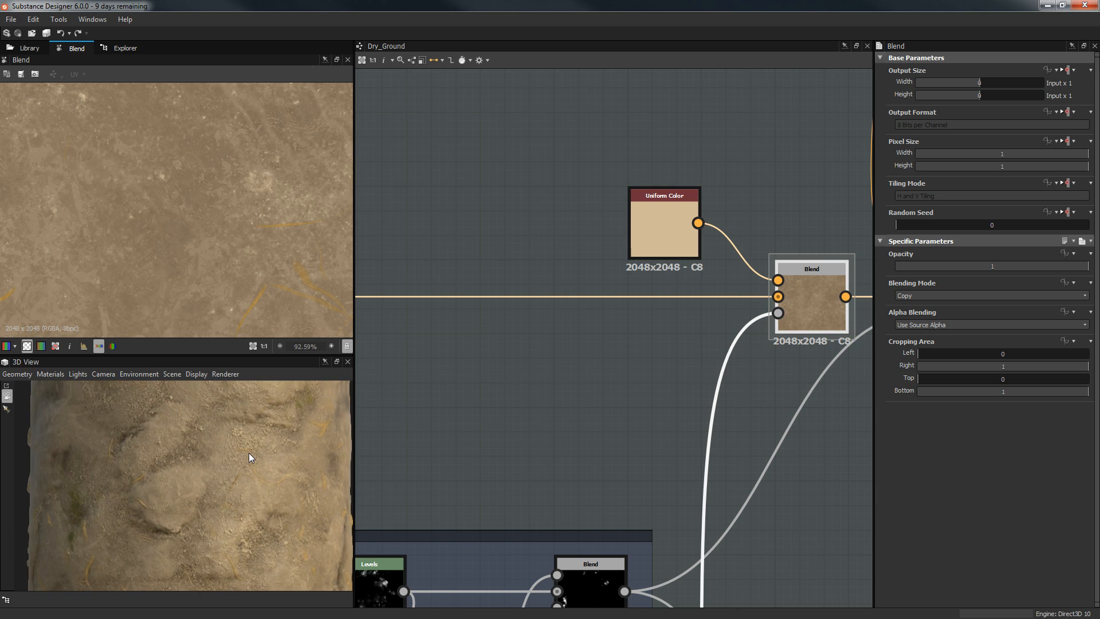
{"action": "scroll", "coordinate": [249, 454], "scroll_direction": "up", "scroll_amount": 2}
{"action": "scroll", "coordinate": [249, 457], "scroll_direction": "down", "scroll_amount": 3}
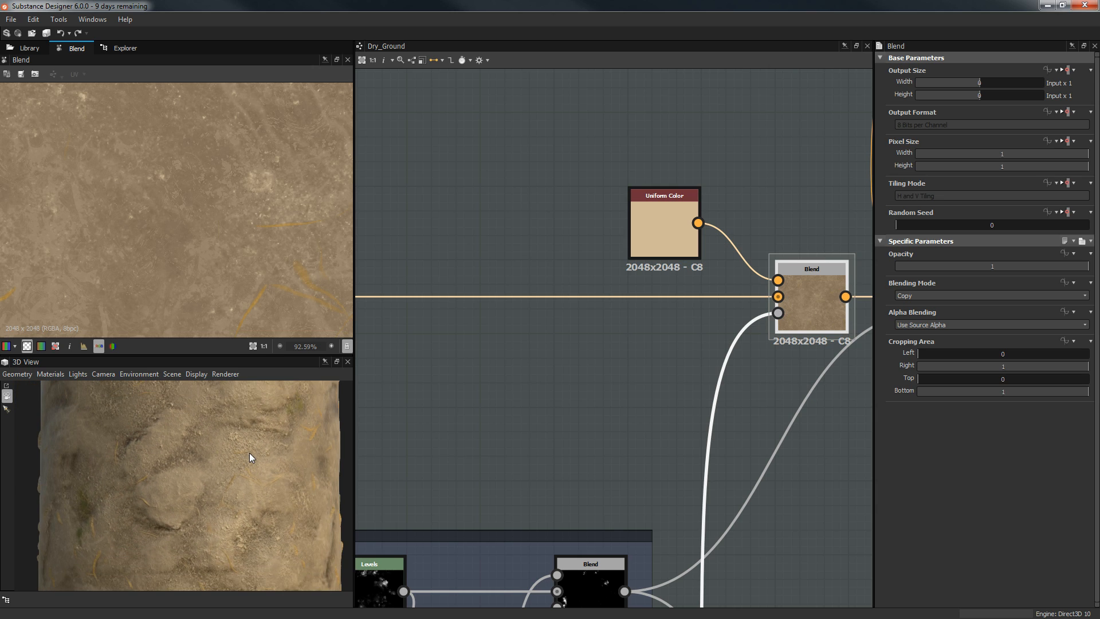
Examine the fourth colour Blend, its Moss frame opacity mask and its output texture.
{"action": "middle_click_drag", "start_coordinate": [408, 365], "coordinate": [212, 385]}
{"action": "middle_click_drag", "start_coordinate": [614, 299], "coordinate": [476, 320]}
{"action": "left_click", "coordinate": [638, 315]}
{"action": "scroll", "coordinate": [534, 316], "scroll_direction": "down", "scroll_amount": 4}
{"action": "scroll", "coordinate": [677, 370], "scroll_direction": "up", "scroll_amount": 3}
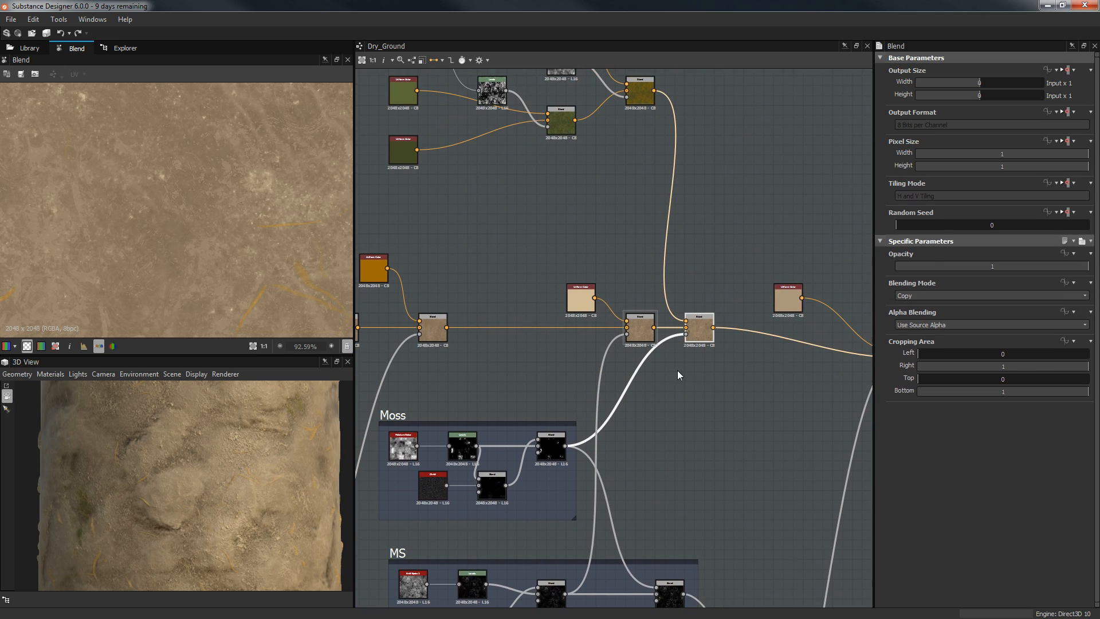
{"action": "scroll", "coordinate": [608, 357], "scroll_direction": "down", "scroll_amount": 3}
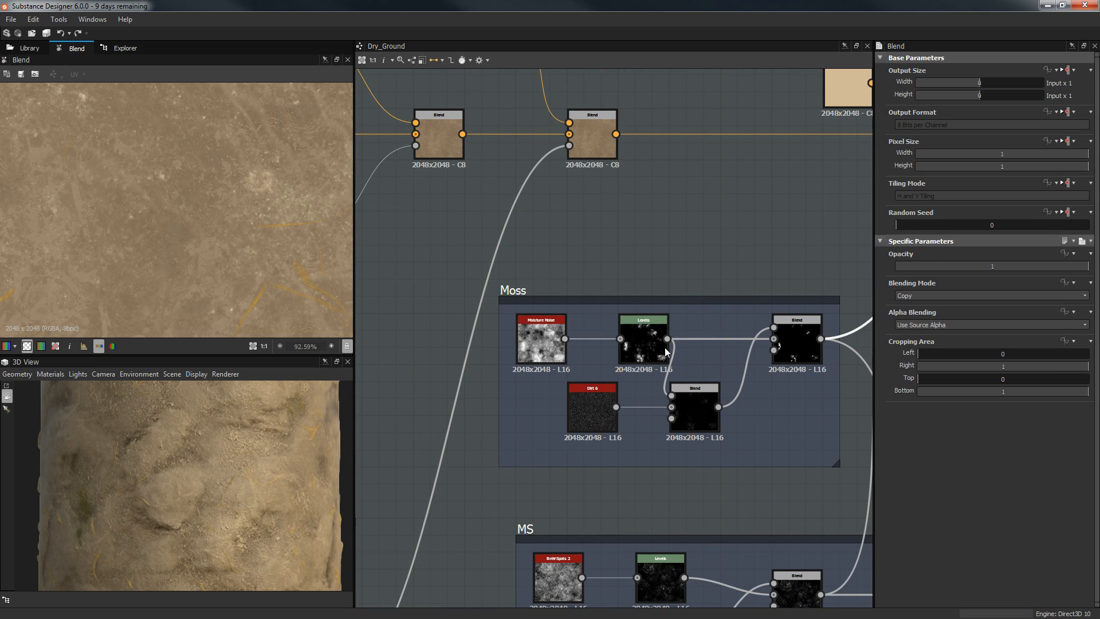
{"action": "scroll", "coordinate": [665, 347], "scroll_direction": "up", "scroll_amount": 3}
{"action": "middle_click_drag", "start_coordinate": [585, 455], "coordinate": [412, 546]}
{"action": "middle_click_drag", "start_coordinate": [585, 378], "coordinate": [393, 391]}
{"action": "scroll", "coordinate": [212, 175], "scroll_direction": "down", "scroll_amount": 8}
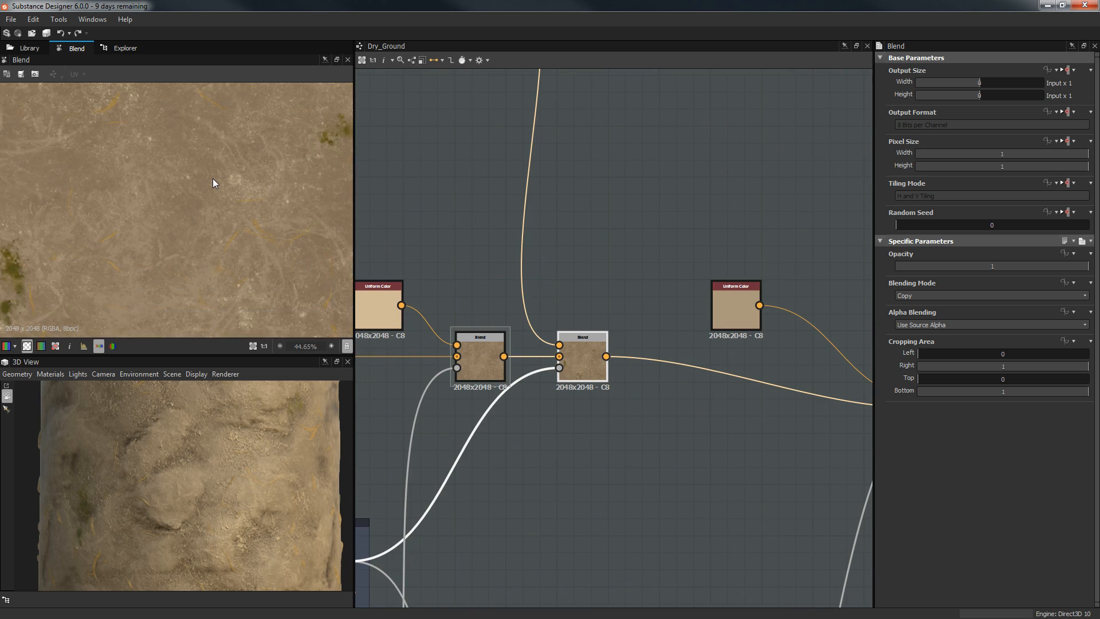
{"action": "scroll", "coordinate": [91, 235], "scroll_direction": "up", "scroll_amount": 2}
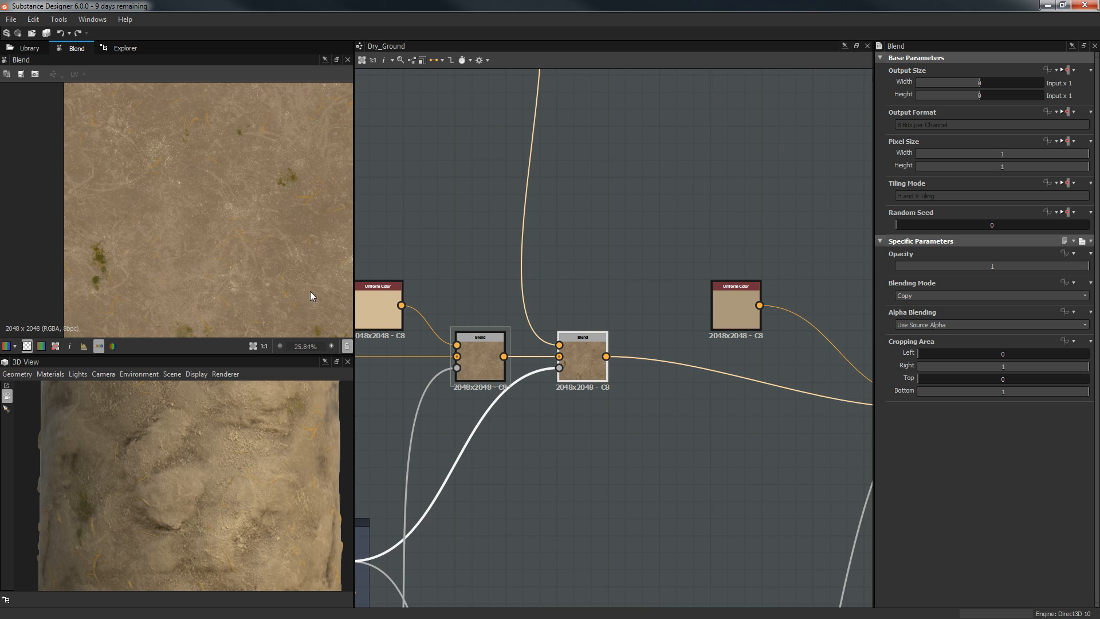
Examine the moss colour nodes, displaying the green Blend and the green-orange Blend that follows it.
{"action": "middle_click_drag", "start_coordinate": [664, 150], "coordinate": [730, 305]}
{"action": "middle_click_drag", "start_coordinate": [564, 155], "coordinate": [701, 297]}
{"action": "middle_click_drag", "start_coordinate": [489, 197], "coordinate": [793, 325]}
{"action": "middle_click_drag", "start_coordinate": [594, 280], "coordinate": [479, 222]}
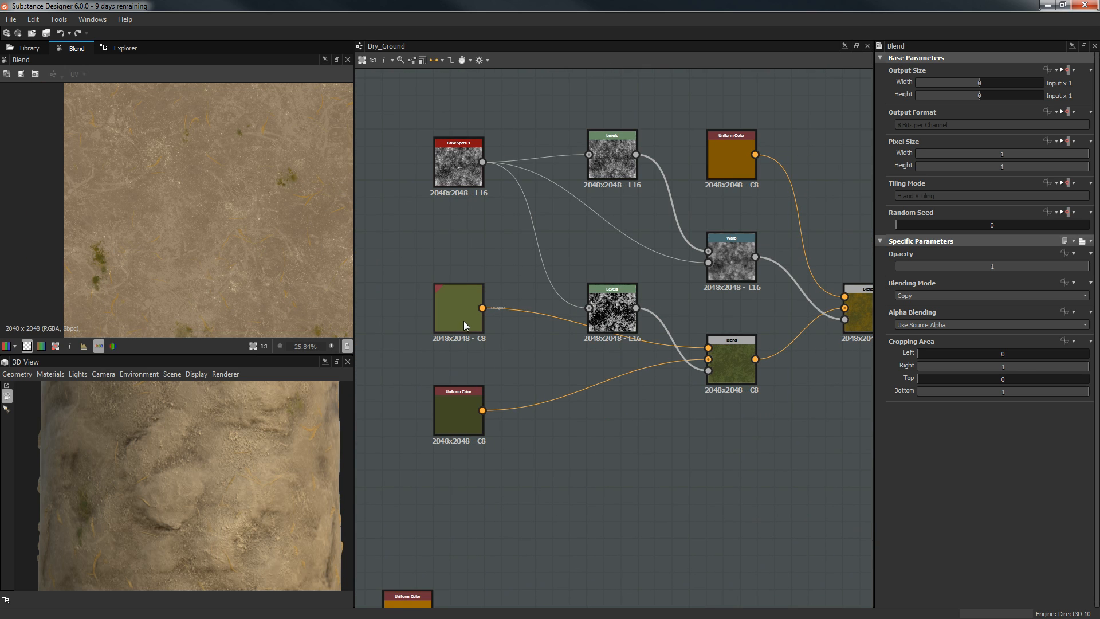
{"action": "double_click", "coordinate": [721, 374]}
{"action": "middle_click_drag", "start_coordinate": [555, 256], "coordinate": [472, 260]}
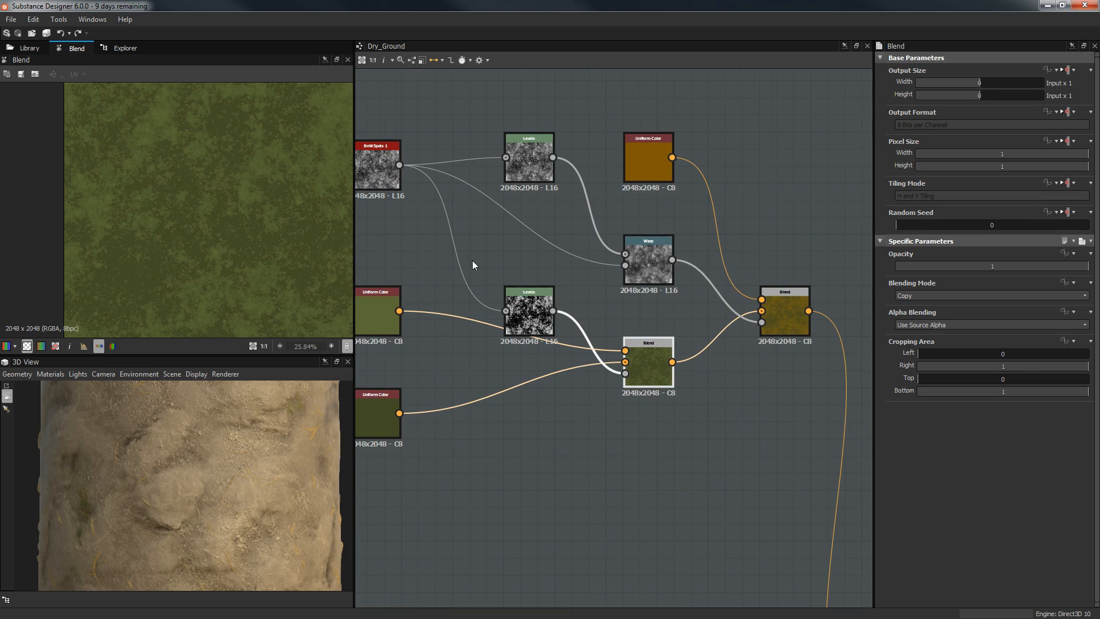
{"action": "double_click", "coordinate": [780, 306]}
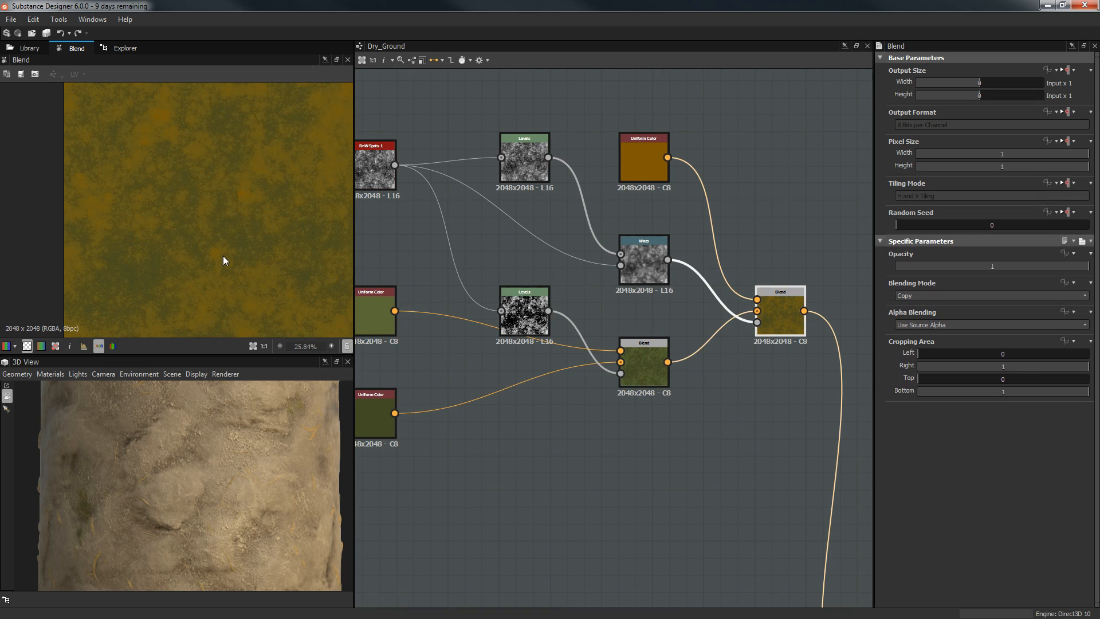
{"action": "scroll", "coordinate": [223, 256], "scroll_direction": "up", "scroll_amount": 5}
{"action": "middle_click_drag", "start_coordinate": [605, 311], "coordinate": [791, 278]}
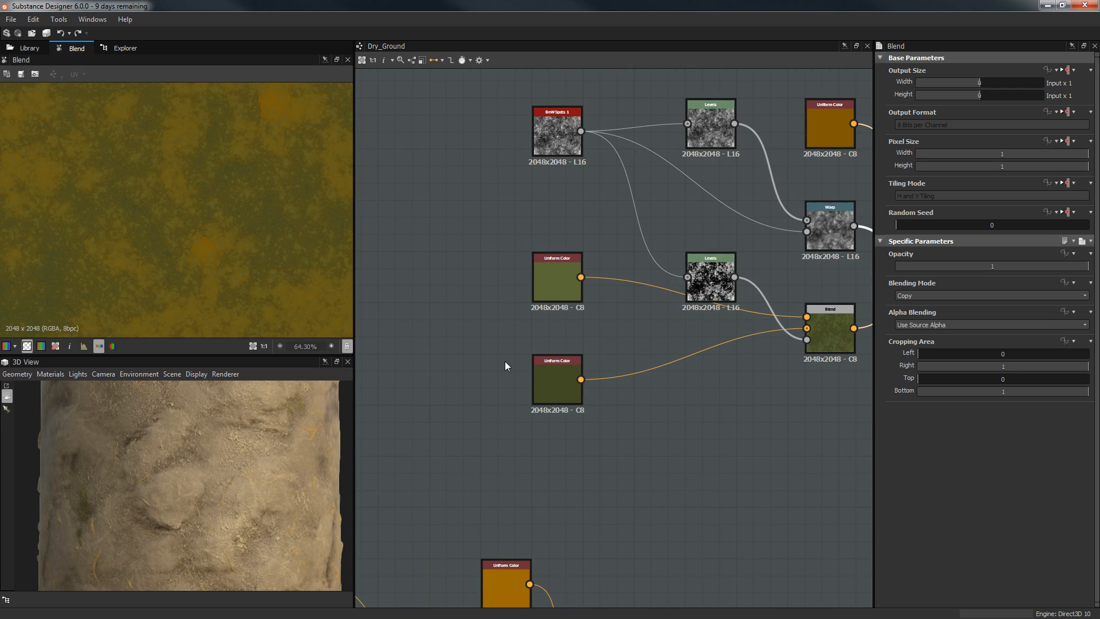
Examine the two green Uniform Colors, the BnW Spots 1 noise and the Levels mask that feed the green moss Blend.
{"action": "double_click", "coordinate": [545, 386]}
{"action": "double_click", "coordinate": [544, 267]}
{"action": "middle_click_drag", "start_coordinate": [692, 294], "coordinate": [513, 292]}
{"action": "left_click", "coordinate": [632, 309]}
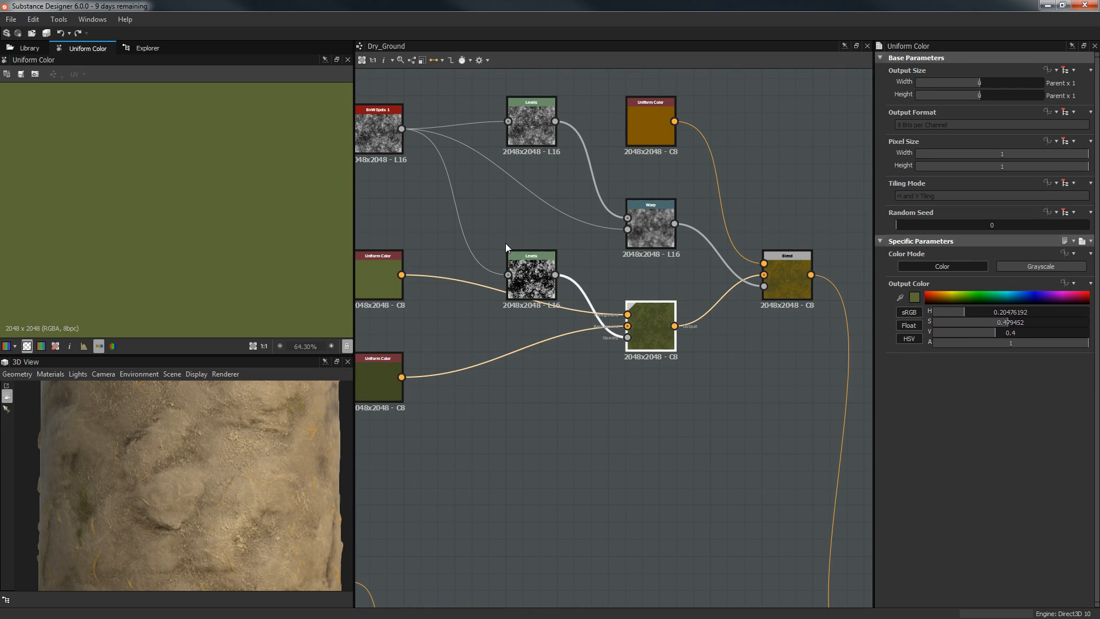
{"action": "middle_click_drag", "start_coordinate": [393, 163], "coordinate": [445, 169]}
{"action": "double_click", "coordinate": [435, 140]}
{"action": "double_click", "coordinate": [584, 269]}
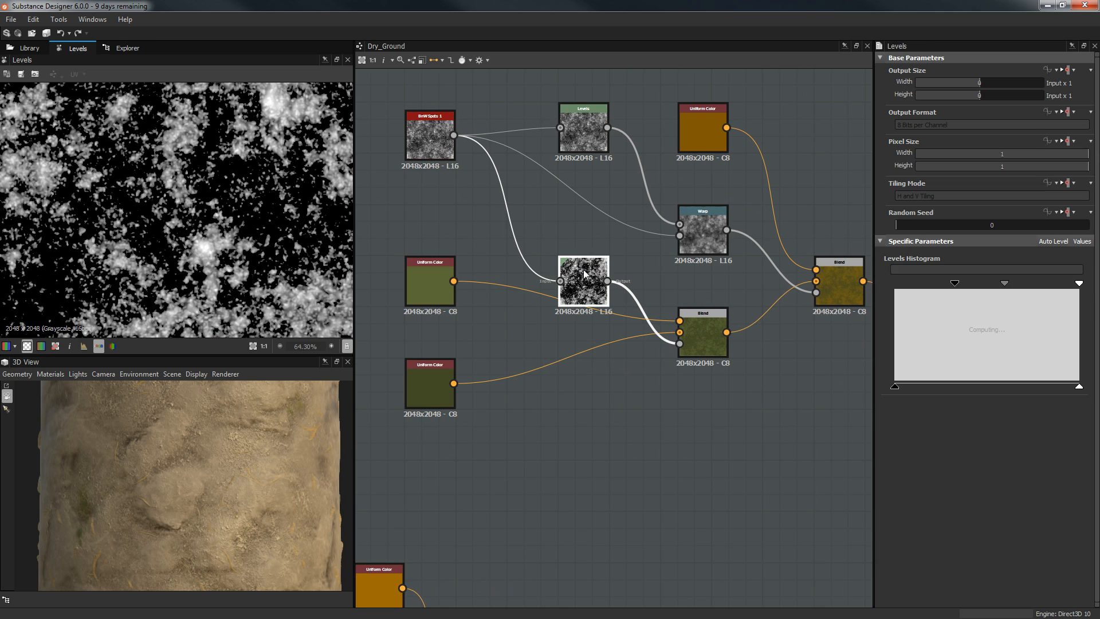
{"action": "double_click", "coordinate": [709, 326]}
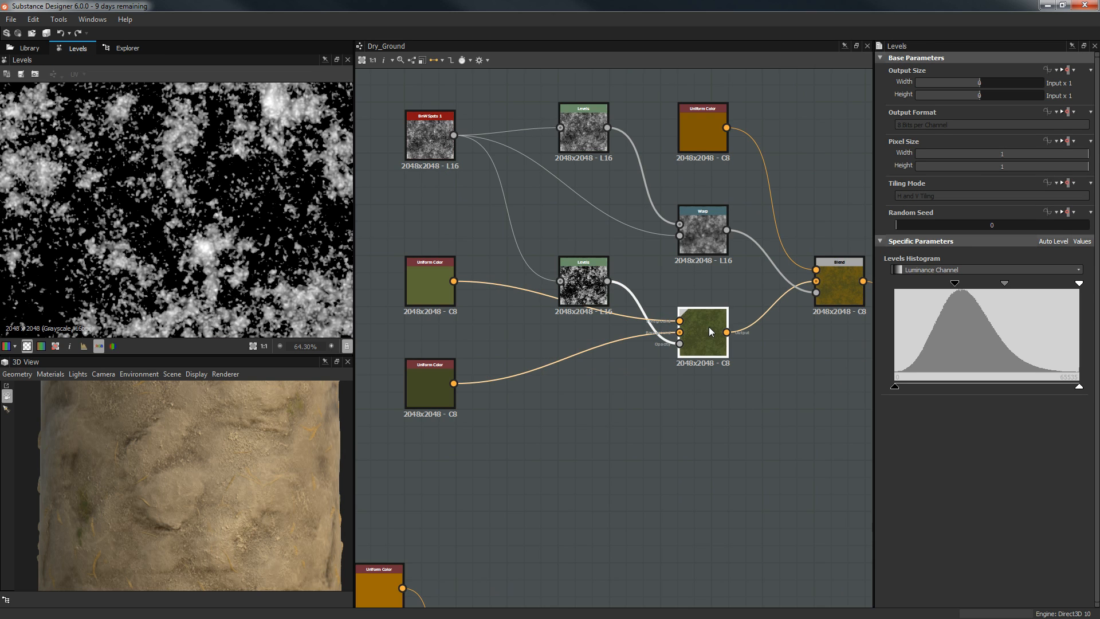
Examine the upper Levels and the Warp node that form the mask for the moss's orange tint.
{"action": "scroll", "coordinate": [217, 204], "scroll_direction": "down", "scroll_amount": 1}
{"action": "middle_click_drag", "start_coordinate": [692, 199], "coordinate": [596, 244]}
{"action": "middle_click_drag", "start_coordinate": [594, 177], "coordinate": [800, 177]}
{"action": "double_click", "coordinate": [685, 166]}
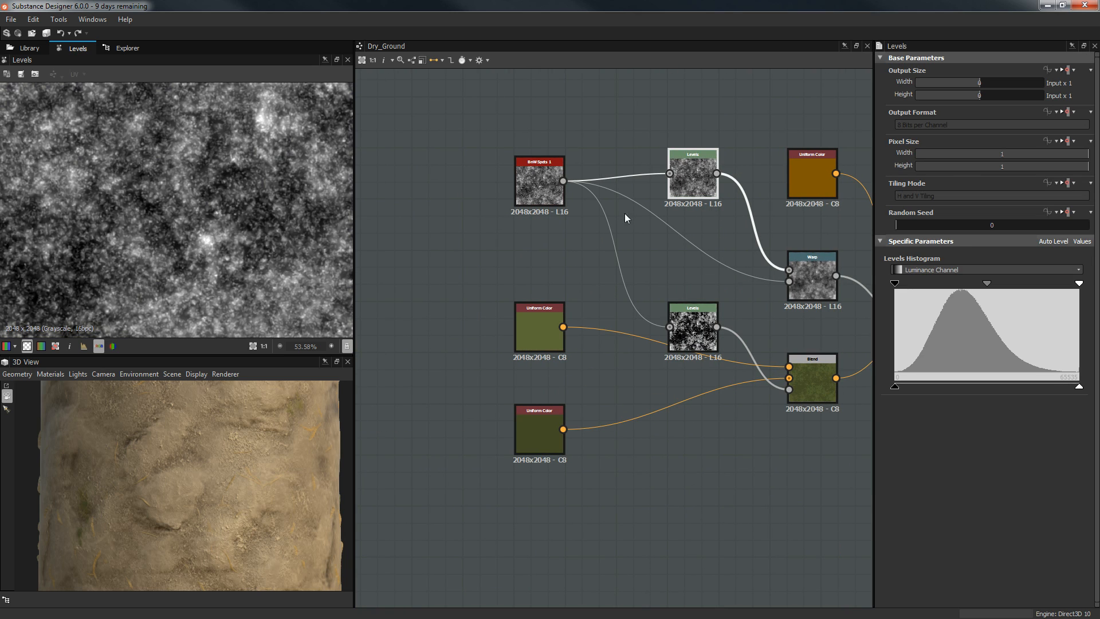
{"action": "middle_click_drag", "start_coordinate": [751, 249], "coordinate": [615, 256]}
{"action": "double_click", "coordinate": [675, 267]}
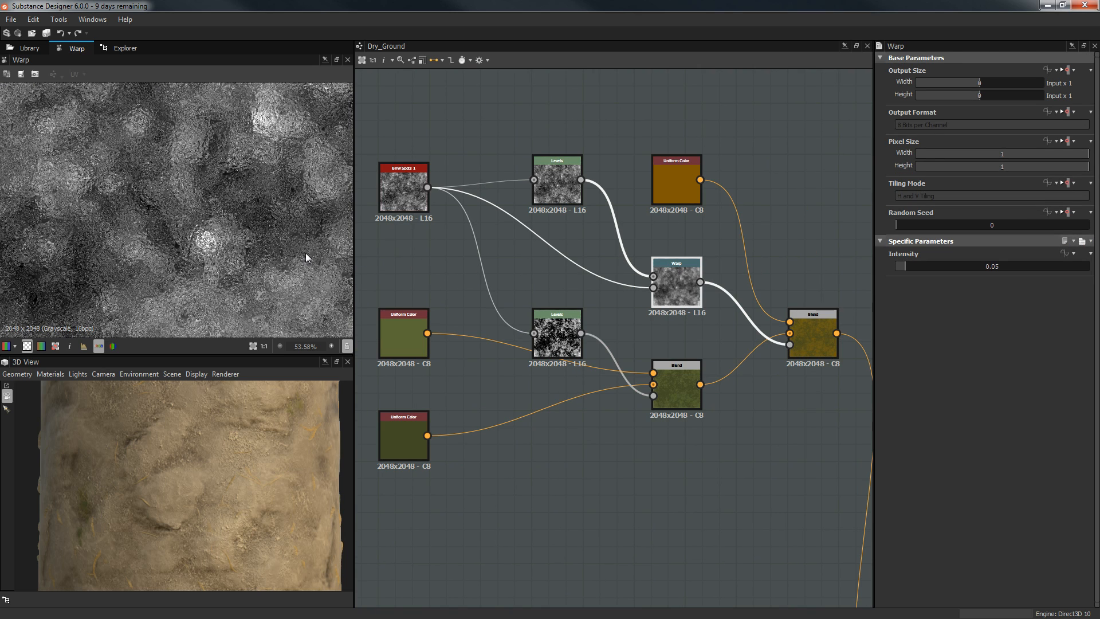
{"action": "middle_click_drag", "start_coordinate": [551, 272], "coordinate": [447, 259]}
Examine the green-orange moss Blend's output texture up close, comparing the orange patches with the green areas.
{"action": "double_click", "coordinate": [690, 312]}
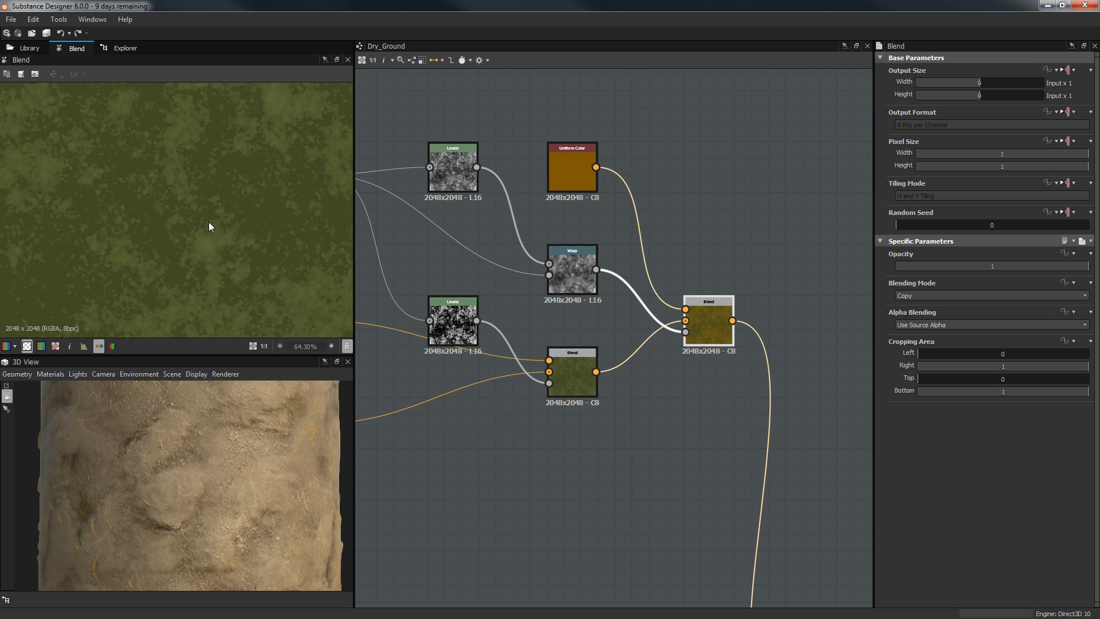
{"action": "scroll", "coordinate": [210, 226], "scroll_direction": "up", "scroll_amount": 5}
{"action": "double_click", "coordinate": [718, 326]}
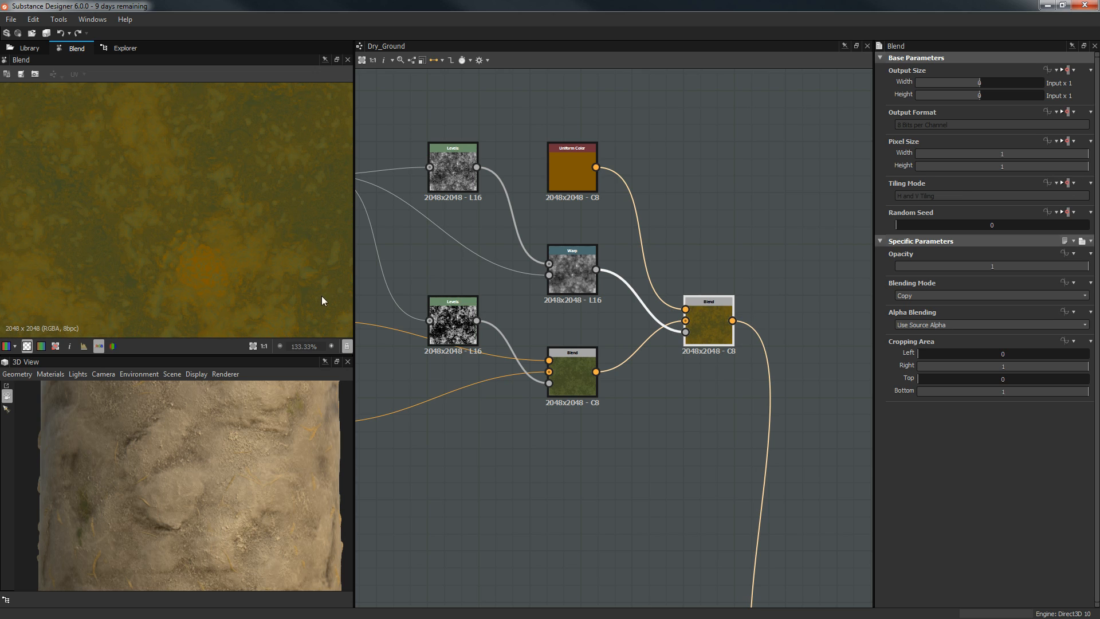
{"action": "scroll", "coordinate": [238, 270], "scroll_direction": "up", "scroll_amount": 4}
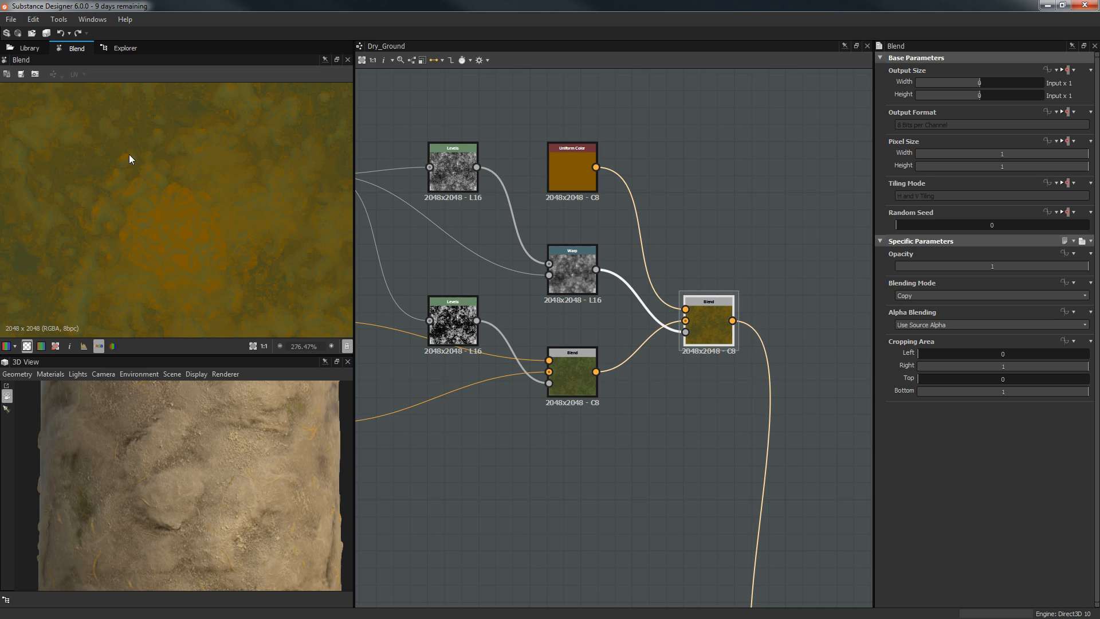
{"action": "middle_click_drag", "start_coordinate": [111, 220], "coordinate": [98, 79]}
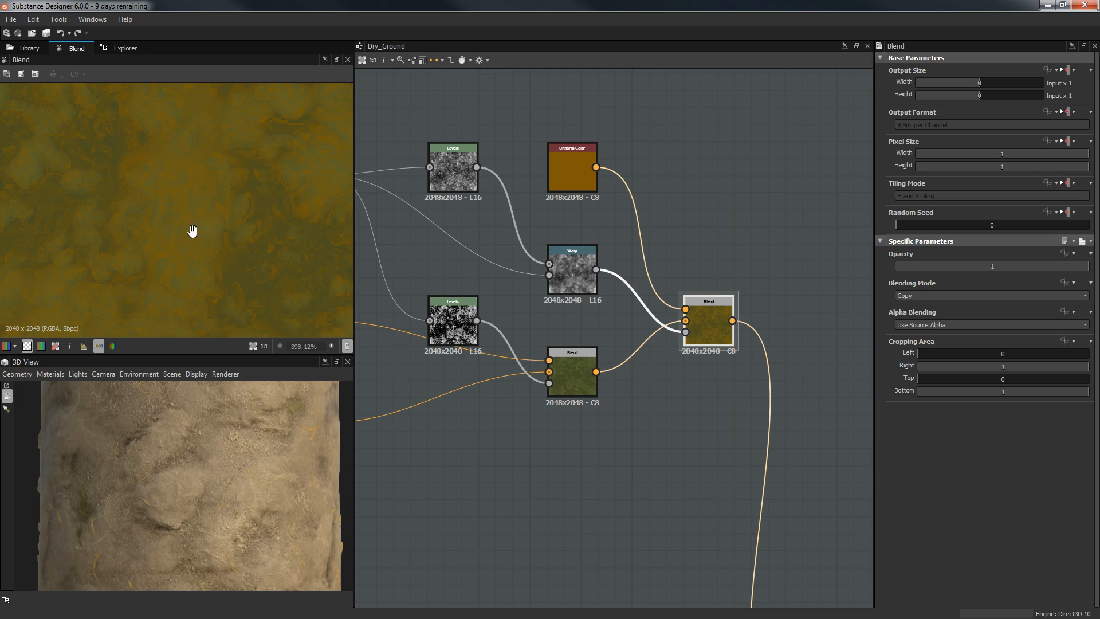
{"action": "scroll", "coordinate": [191, 233], "scroll_direction": "up", "scroll_amount": 3}
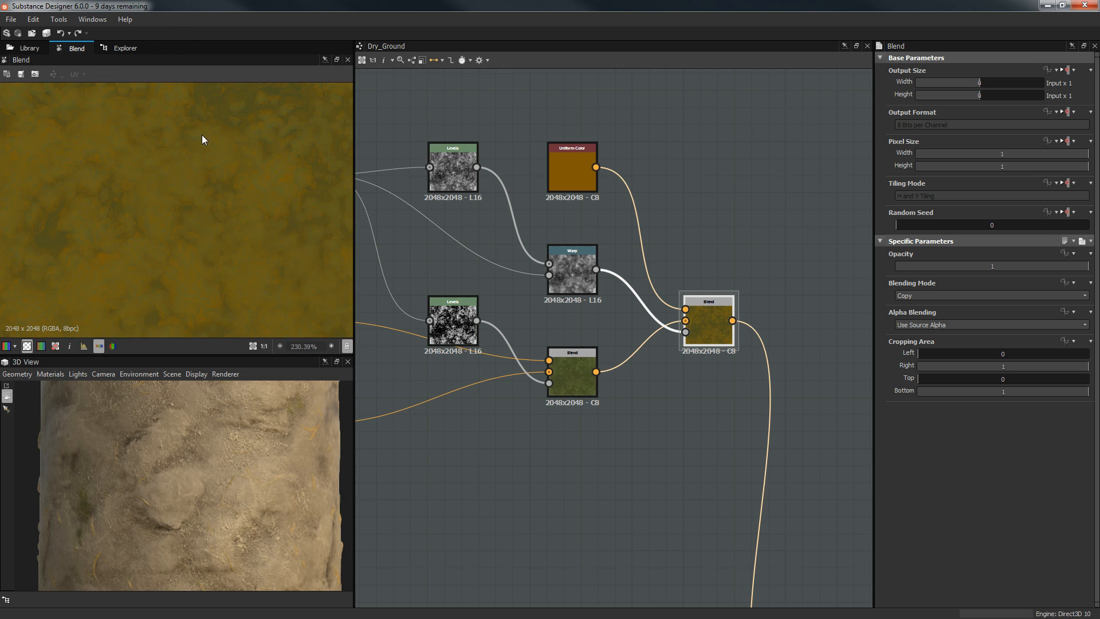
{"action": "scroll", "coordinate": [307, 278], "scroll_direction": "down", "scroll_amount": 3}
{"action": "middle_click_drag", "start_coordinate": [308, 278], "coordinate": [238, 203]}
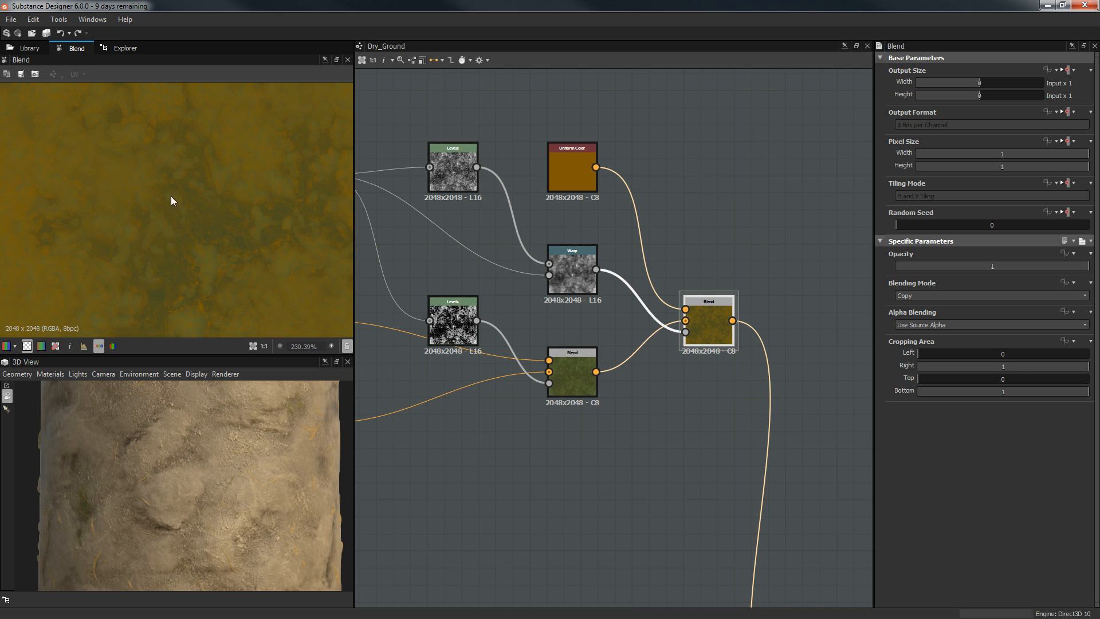
{"action": "scroll", "coordinate": [208, 275], "scroll_direction": "down", "scroll_amount": 2}
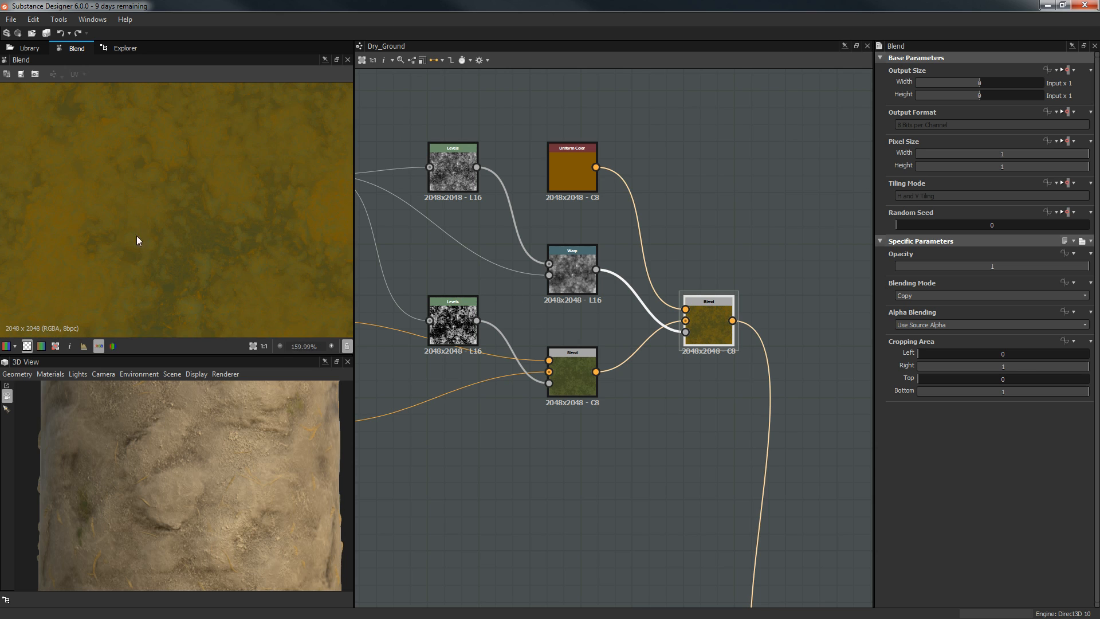
{"action": "scroll", "coordinate": [641, 459], "scroll_direction": "down", "scroll_amount": 3}
Display the fourth colour Blend and examine its moss patches in the texture preview.
{"action": "scroll", "coordinate": [641, 452], "scroll_direction": "down", "scroll_amount": 1}
{"action": "middle_click_drag", "start_coordinate": [641, 452], "coordinate": [581, 219]}
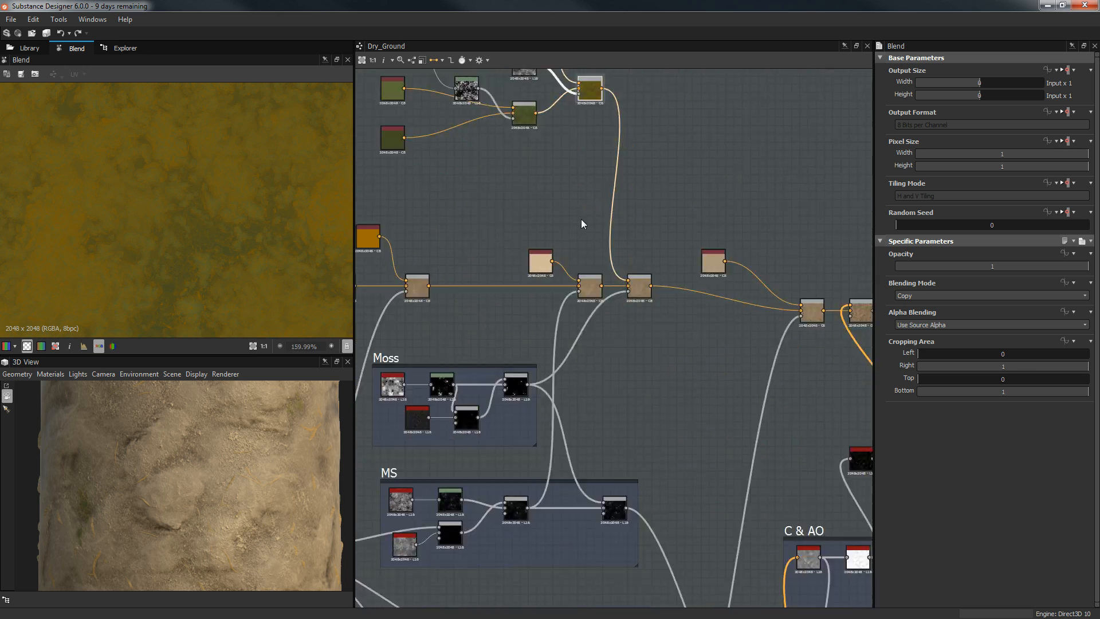
{"action": "scroll", "coordinate": [631, 259], "scroll_direction": "up", "scroll_amount": 3}
{"action": "double_click", "coordinate": [641, 280]}
{"action": "scroll", "coordinate": [200, 249], "scroll_direction": "down", "scroll_amount": 5}
{"action": "middle_click_drag", "start_coordinate": [205, 256], "coordinate": [264, 190]}
{"action": "scroll", "coordinate": [155, 248], "scroll_direction": "up", "scroll_amount": 3}
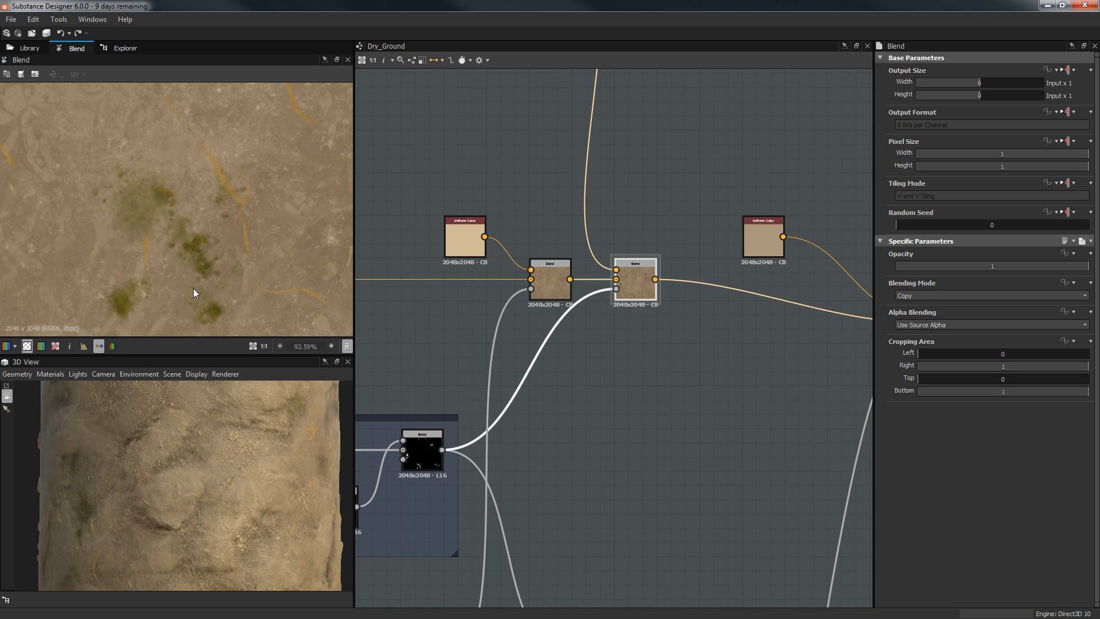
Trace the fifth colour Blend's mask to the mg_dirt node and examine its Normal, Curvature Smooth and Ambient Occlusion inputs.
{"action": "middle_click_drag", "start_coordinate": [579, 318], "coordinate": [319, 294]}
{"action": "middle_click_drag", "start_coordinate": [614, 199], "coordinate": [682, 52]}
{"action": "scroll", "coordinate": [731, 265], "scroll_direction": "down", "scroll_amount": 1}
{"action": "scroll", "coordinate": [731, 265], "scroll_direction": "down", "scroll_amount": 3}
{"action": "middle_click_drag", "start_coordinate": [724, 156], "coordinate": [740, 52]}
{"action": "middle_click_drag", "start_coordinate": [737, 314], "coordinate": [738, 147]}
{"action": "middle_click_drag", "start_coordinate": [715, 293], "coordinate": [732, 344]}
{"action": "scroll", "coordinate": [598, 417], "scroll_direction": "up", "scroll_amount": 2}
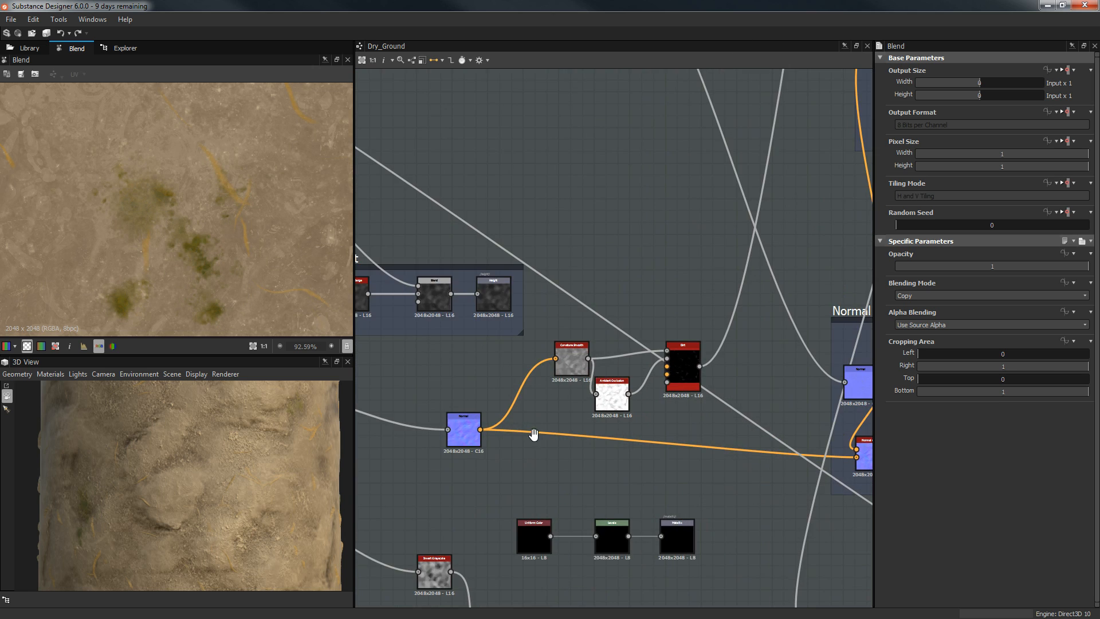
{"action": "middle_click_drag", "start_coordinate": [470, 447], "coordinate": [650, 419]}
{"action": "double_click", "coordinate": [646, 408]}
{"action": "middle_click_drag", "start_coordinate": [556, 367], "coordinate": [387, 355]}
{"action": "double_click", "coordinate": [696, 321]}
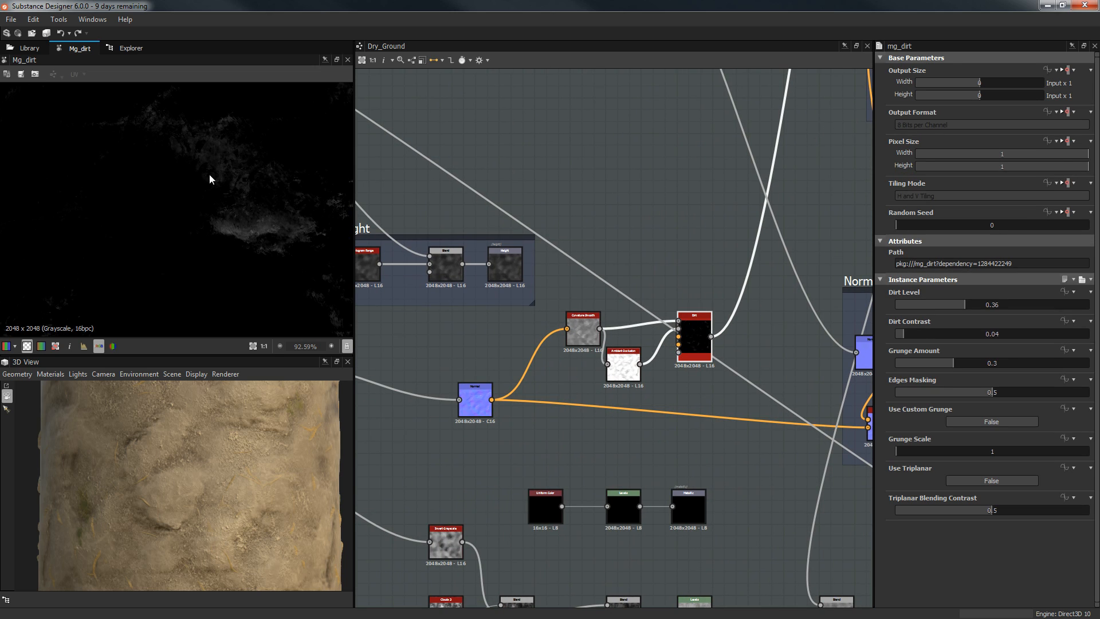
{"action": "double_click", "coordinate": [583, 332]}
{"action": "double_click", "coordinate": [623, 367]}
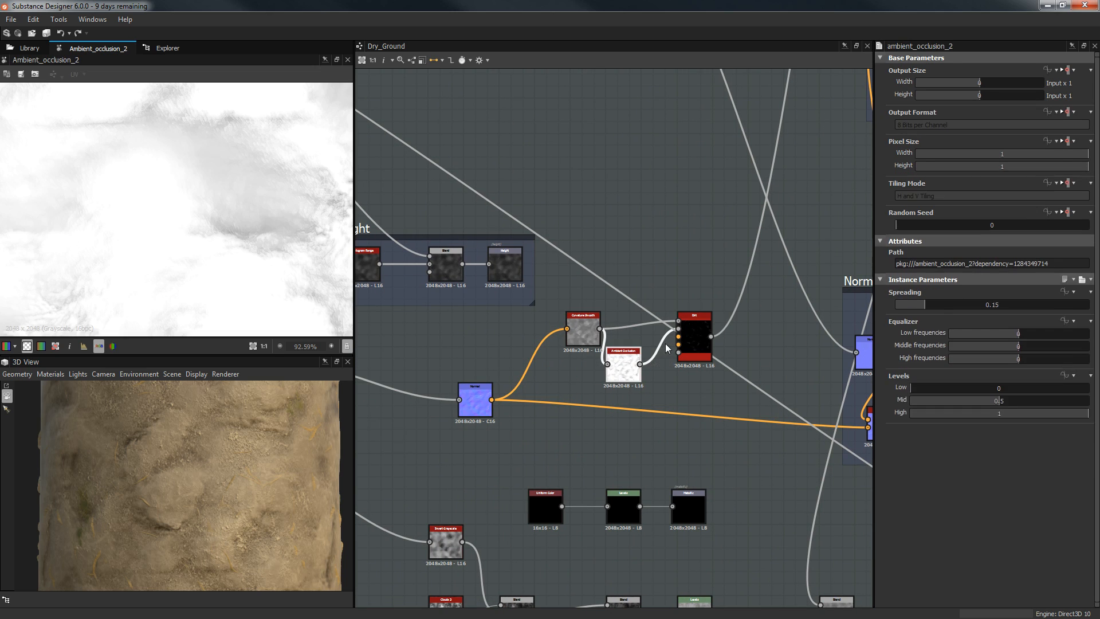
Set the mg_dirt node's Dirt Contrast to 0 and Dirt Level to 0.58.
{"action": "double_click", "coordinate": [699, 324]}
{"action": "left_click", "coordinate": [938, 336]}
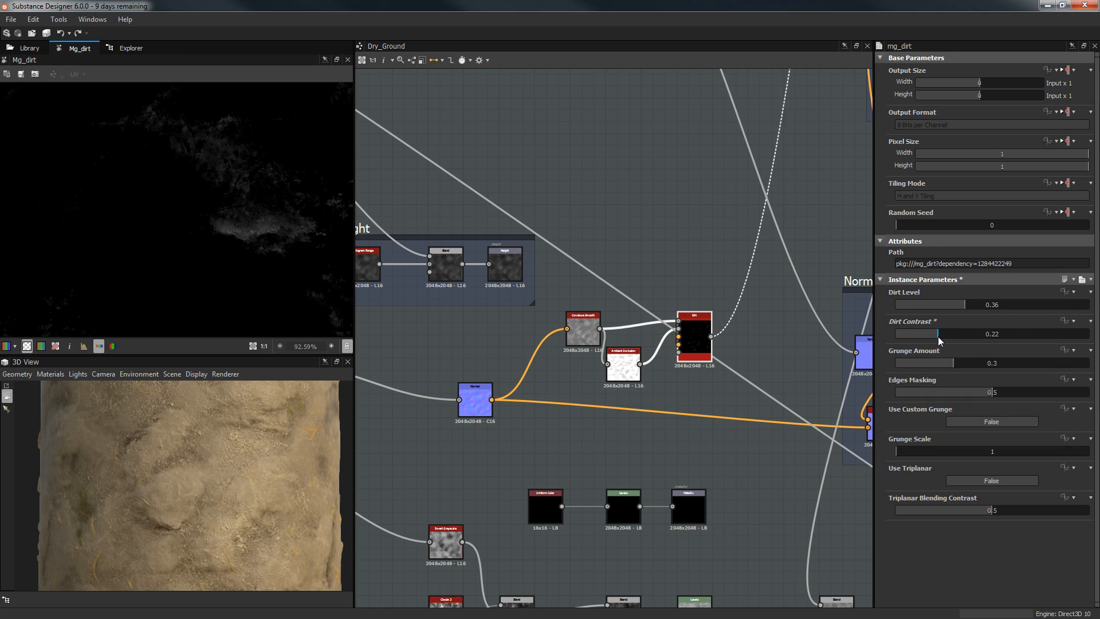
{"action": "left_click", "coordinate": [898, 337]}
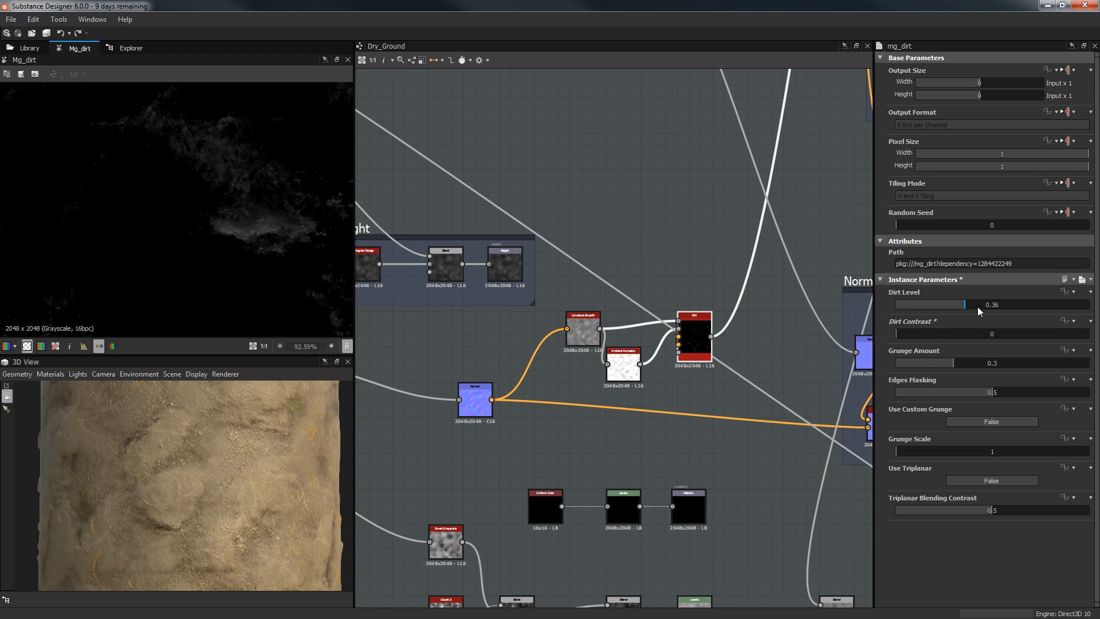
{"action": "left_click", "coordinate": [1006, 304]}
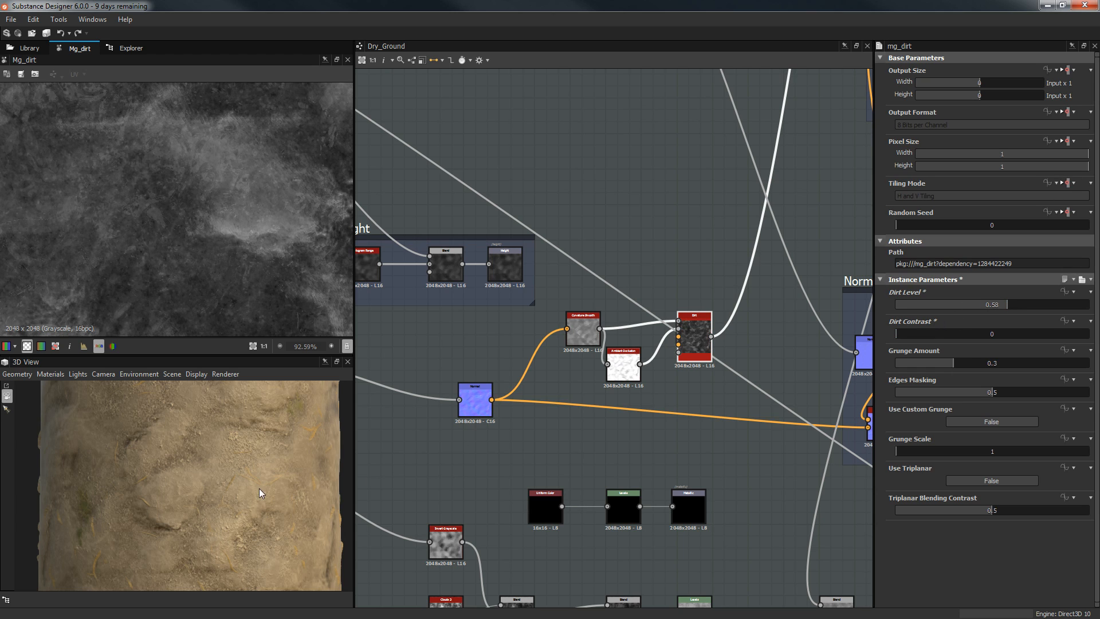
Try the Subtract blending mode with an opacity of 0.11 on the fifth colour Blend and check the cylinder.
{"action": "scroll", "coordinate": [544, 207], "scroll_direction": "down", "scroll_amount": 3}
{"action": "middle_click_drag", "start_coordinate": [660, 138], "coordinate": [690, 440]}
{"action": "middle_click_drag", "start_coordinate": [699, 226], "coordinate": [682, 281]}
{"action": "scroll", "coordinate": [737, 238], "scroll_direction": "up", "scroll_amount": 2}
{"action": "double_click", "coordinate": [783, 243]}
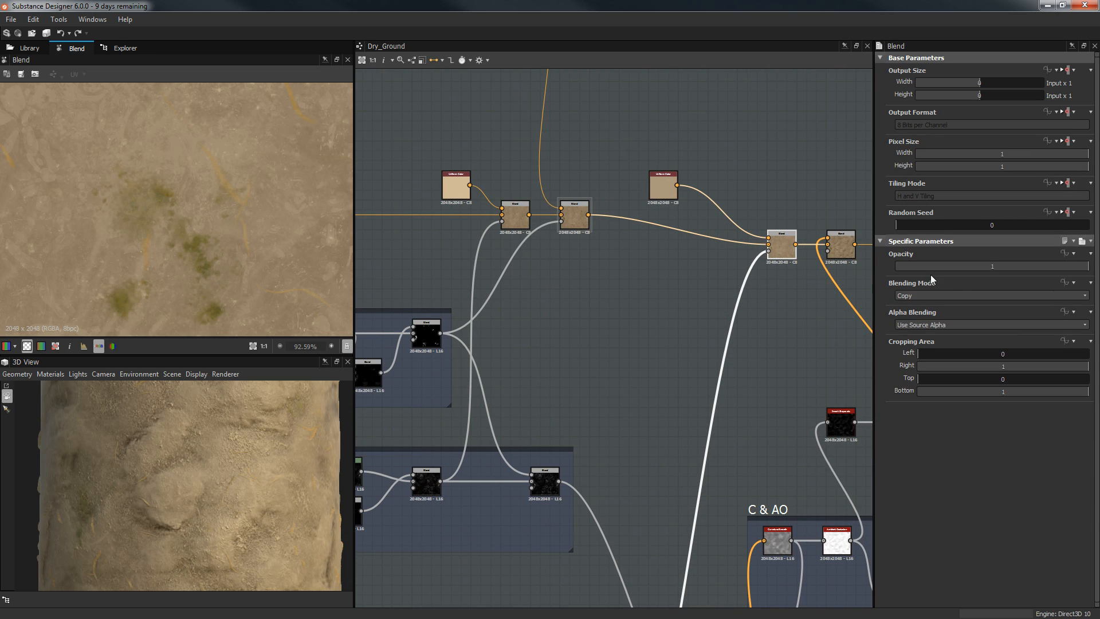
{"action": "left_click", "coordinate": [944, 295]}
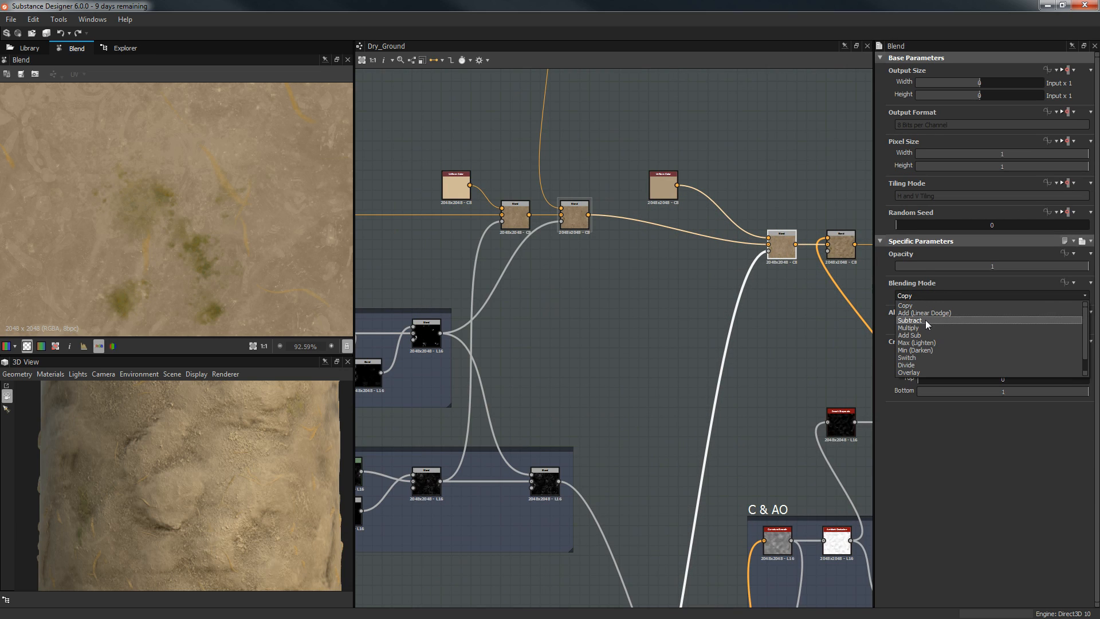
{"action": "left_click", "coordinate": [926, 321]}
{"action": "left_click_drag", "start_coordinate": [183, 510], "coordinate": [166, 488]}
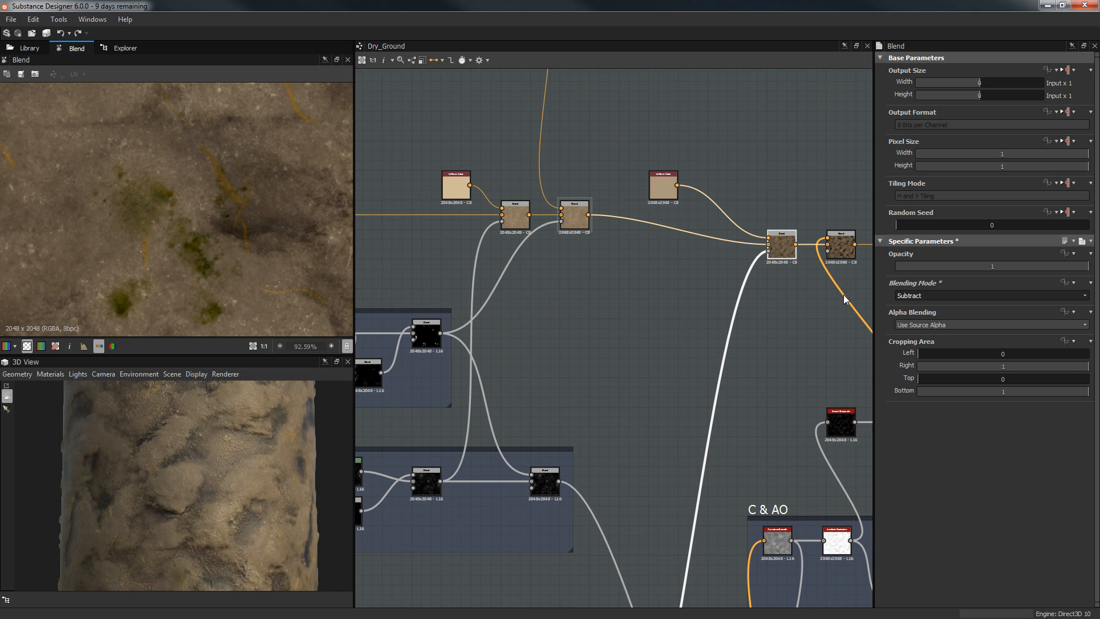
{"action": "left_click", "coordinate": [917, 266]}
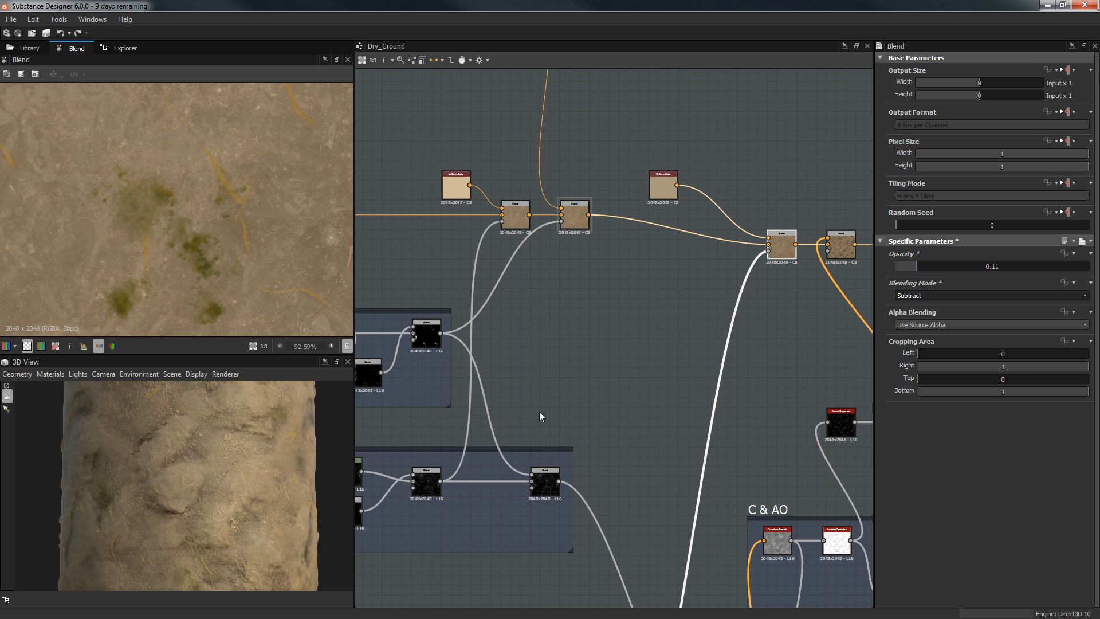
{"action": "mouse_move", "coordinate": [132, 529]}
{"action": "left_mouse_down"}
{"action": "mouse_move", "coordinate": [130, 560]}
{"action": "mouse_move", "coordinate": [177, 576]}
{"action": "mouse_move", "coordinate": [177, 533]}
{"action": "mouse_move", "coordinate": [132, 528]}
{"action": "mouse_move", "coordinate": [143, 525]}
{"action": "left_mouse_up"}
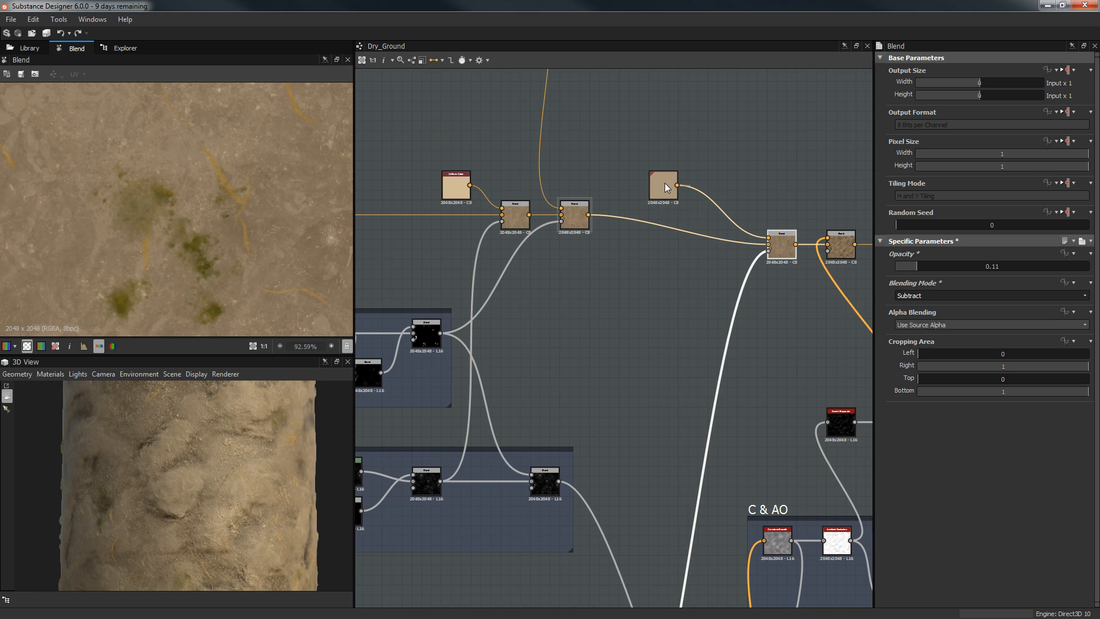
Try red, blue and green for the fifth colour Blend's Uniform Color, then undo these changes to restore the beige.
{"action": "left_click", "coordinate": [665, 184]}
{"action": "left_click", "coordinate": [929, 294]}
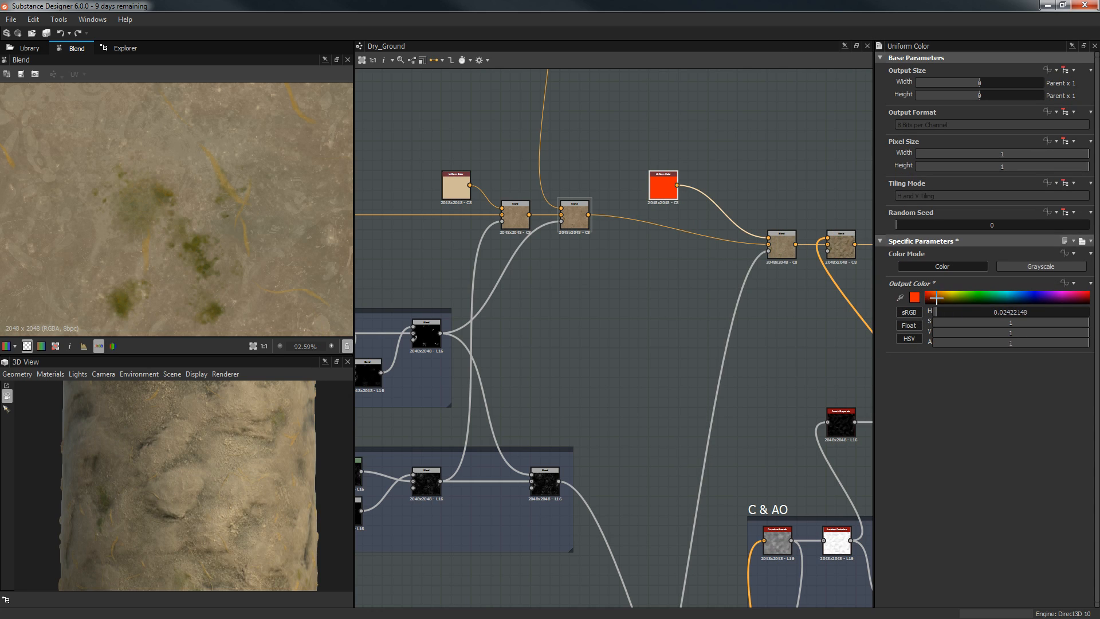
{"action": "left_click", "coordinate": [1037, 297]}
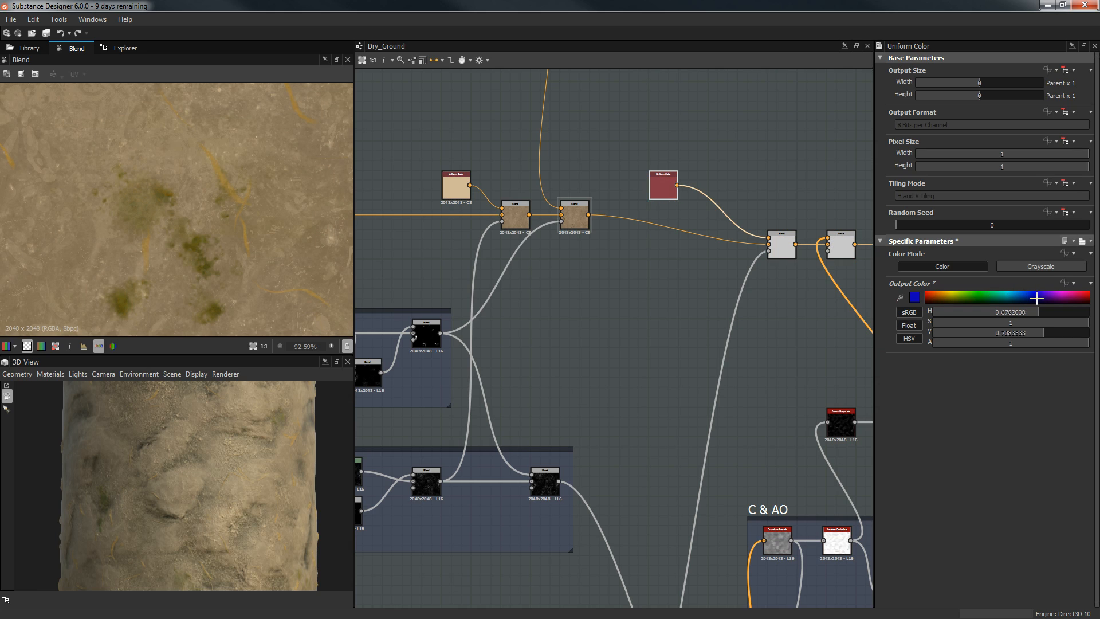
{"action": "left_click_drag", "start_coordinate": [991, 299], "coordinate": [965, 298]}
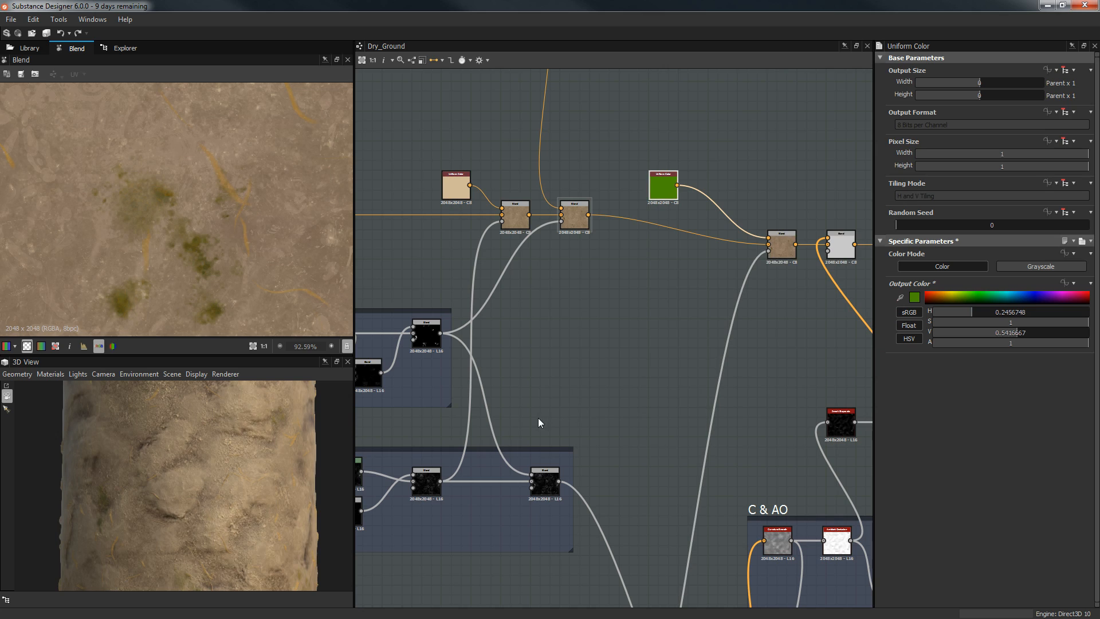
{"action": "key", "text": "ctrl+z"}
{"action": "key", "text": "ctrl+z"}
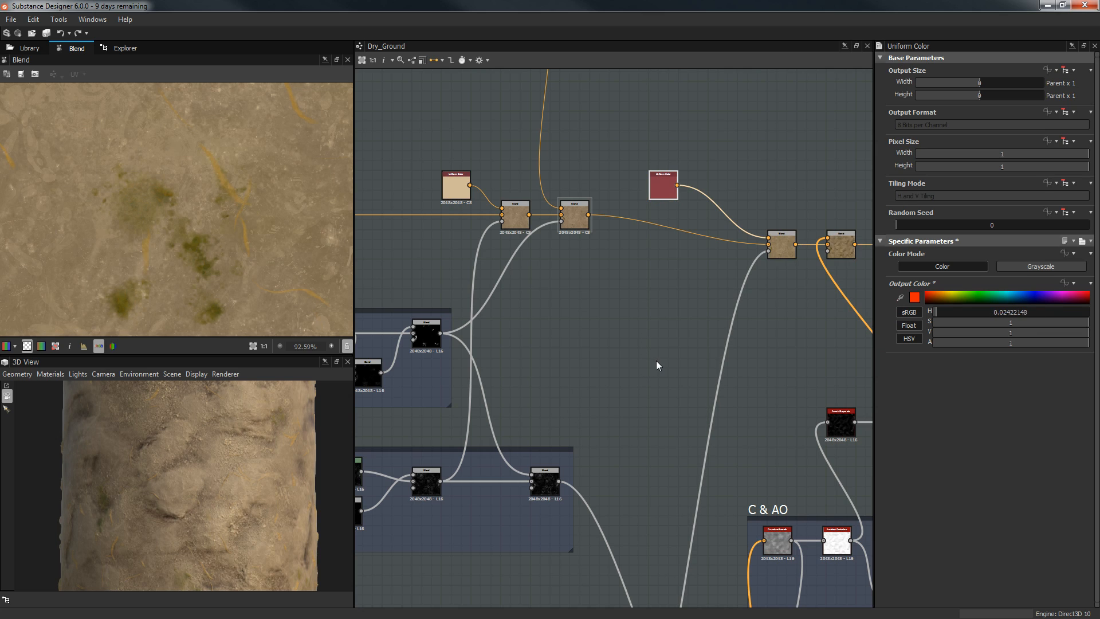
{"action": "key", "text": "ctrl+z"}
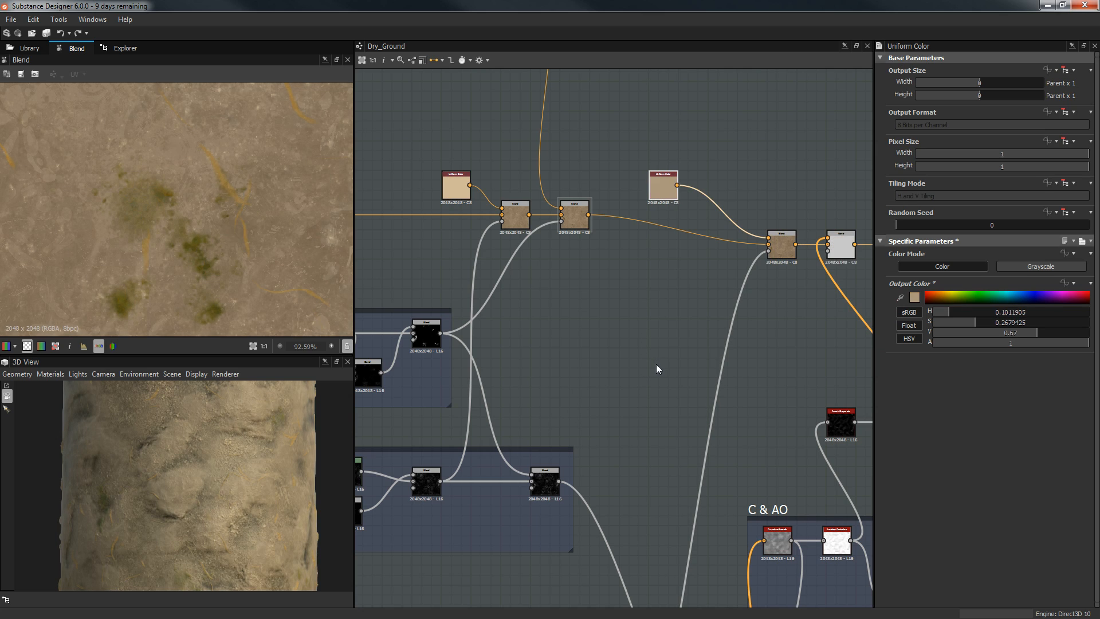
Try another blending mode on the fifth colour Blend, then undo back to Copy with an opacity of 1.
{"action": "left_click", "coordinate": [779, 251]}
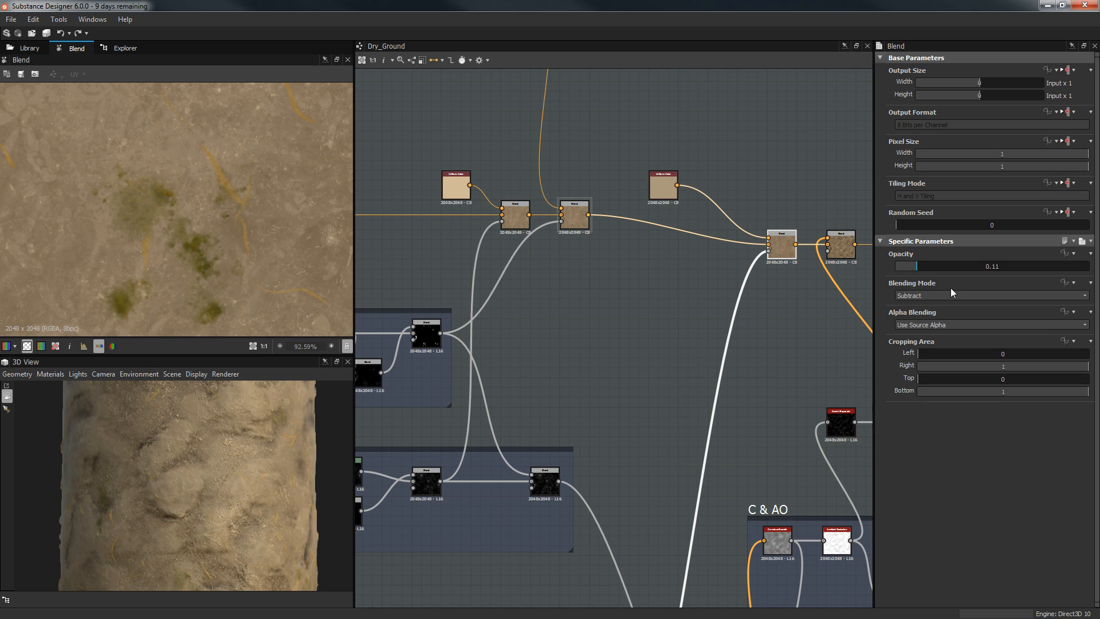
{"action": "left_click", "coordinate": [974, 295]}
{"action": "left_click", "coordinate": [928, 327]}
{"action": "key", "text": "ctrl+z"}
{"action": "key", "text": "ctrl+z"}
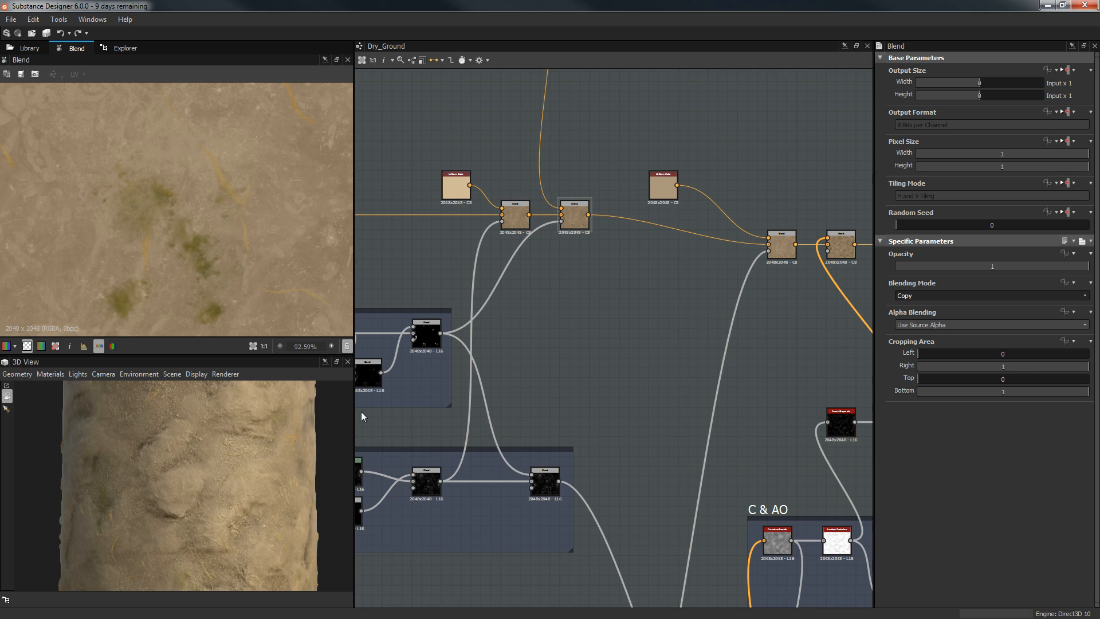
Check the dirt layer on the cylinder up close and from farther away, and display its beige Uniform Color.
{"action": "scroll", "coordinate": [196, 477], "scroll_direction": "up", "scroll_amount": 5}
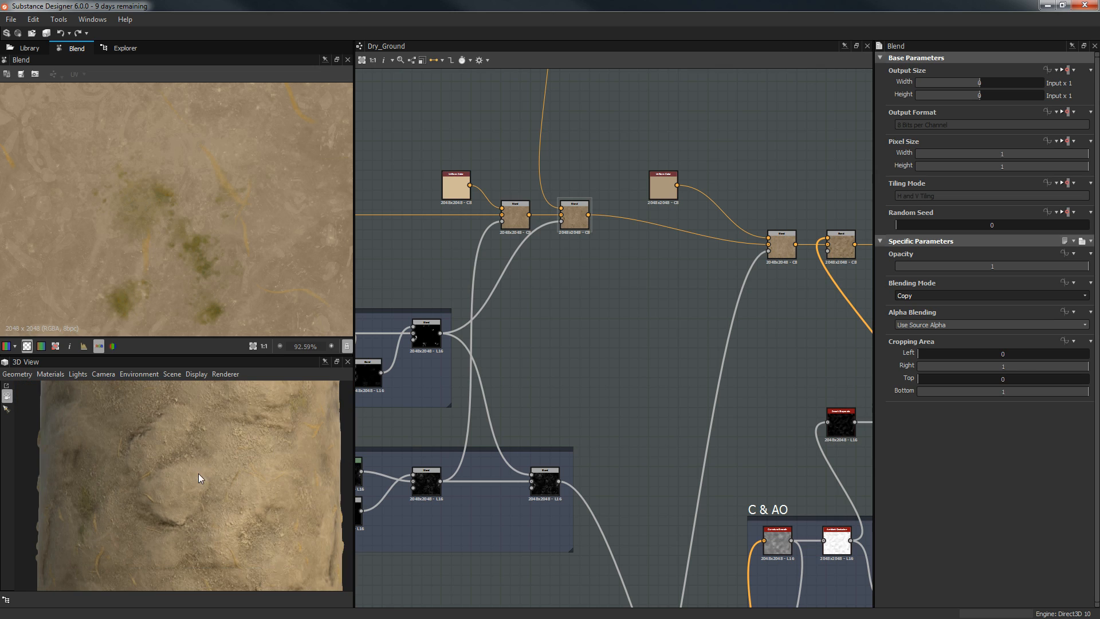
{"action": "scroll", "coordinate": [198, 474], "scroll_direction": "down", "scroll_amount": 3}
{"action": "middle_click_drag", "start_coordinate": [504, 193], "coordinate": [488, 217]}
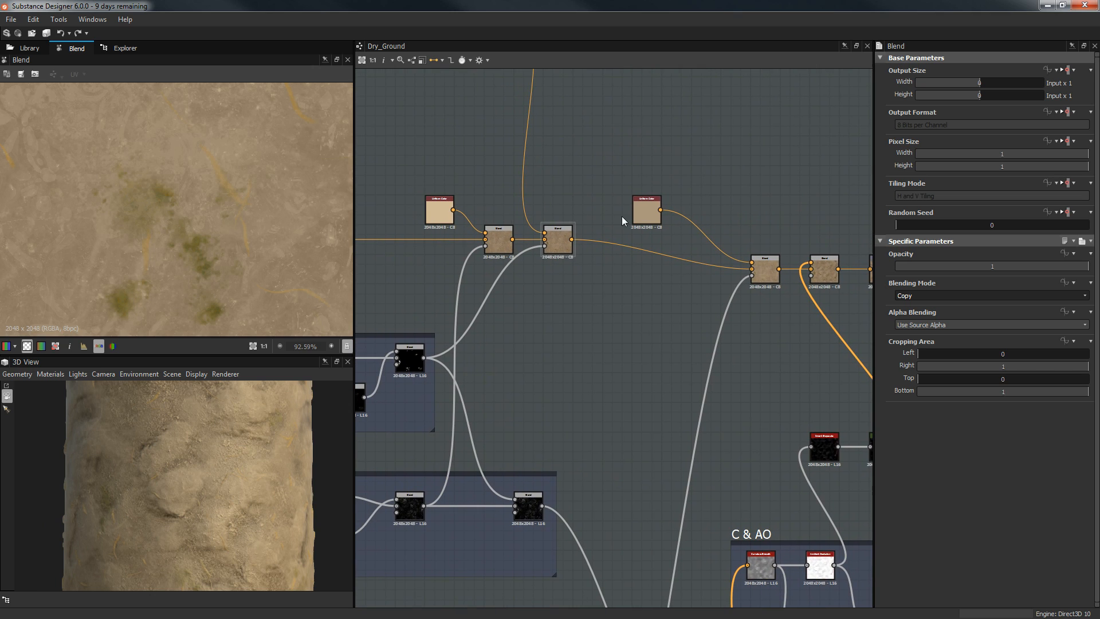
{"action": "double_click", "coordinate": [654, 199]}
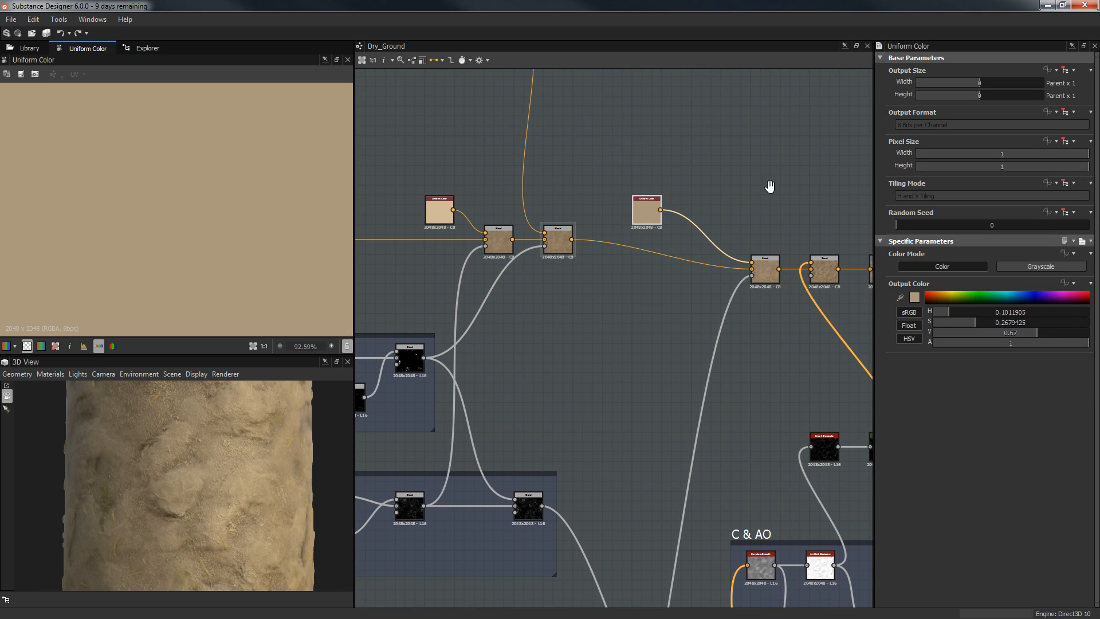
Display the light beige Uniform Color of the fourth colour Blend, followed by the brown-beige base Uniform Color at the chain's start.
{"action": "middle_click_drag", "start_coordinate": [624, 186], "coordinate": [869, 188]}
{"action": "double_click", "coordinate": [682, 220]}
{"action": "middle_click_drag", "start_coordinate": [510, 212], "coordinate": [795, 226]}
{"action": "middle_click_drag", "start_coordinate": [674, 266], "coordinate": [604, 280]}
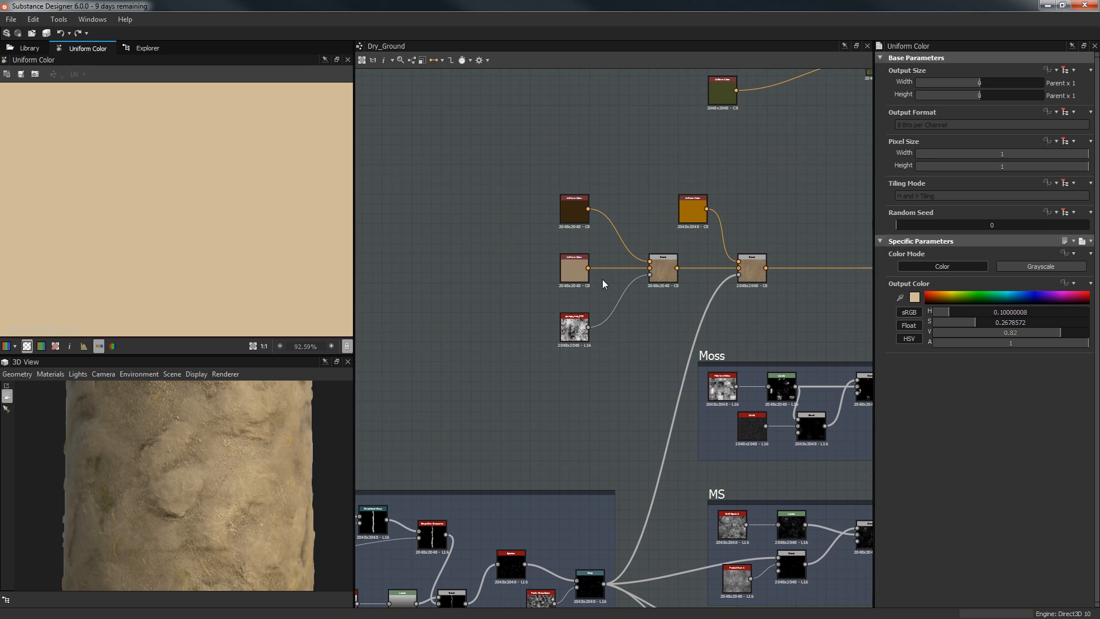
{"action": "double_click", "coordinate": [586, 270]}
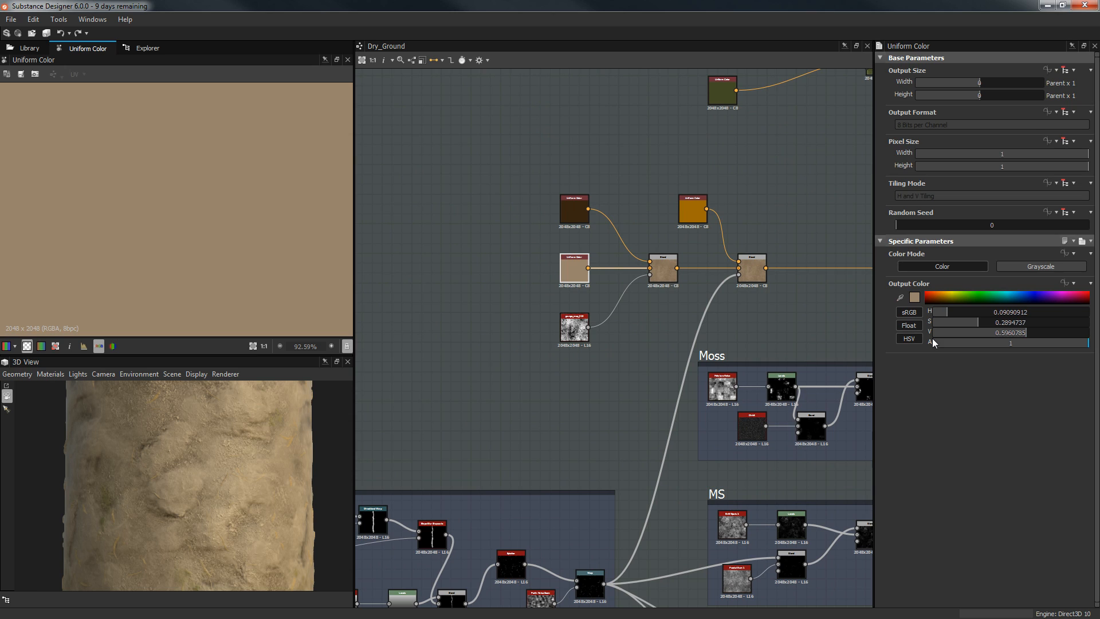
Display the output of the dirt Blend, the last Copy-mode Blend before the Base Color output, and view its texture in full.
{"action": "middle_click_drag", "start_coordinate": [671, 315], "coordinate": [510, 332]}
{"action": "middle_click_drag", "start_coordinate": [702, 302], "coordinate": [414, 308]}
{"action": "middle_click_drag", "start_coordinate": [718, 321], "coordinate": [816, 310]}
{"action": "middle_click_drag", "start_coordinate": [652, 316], "coordinate": [635, 262]}
{"action": "left_click", "coordinate": [655, 228]}
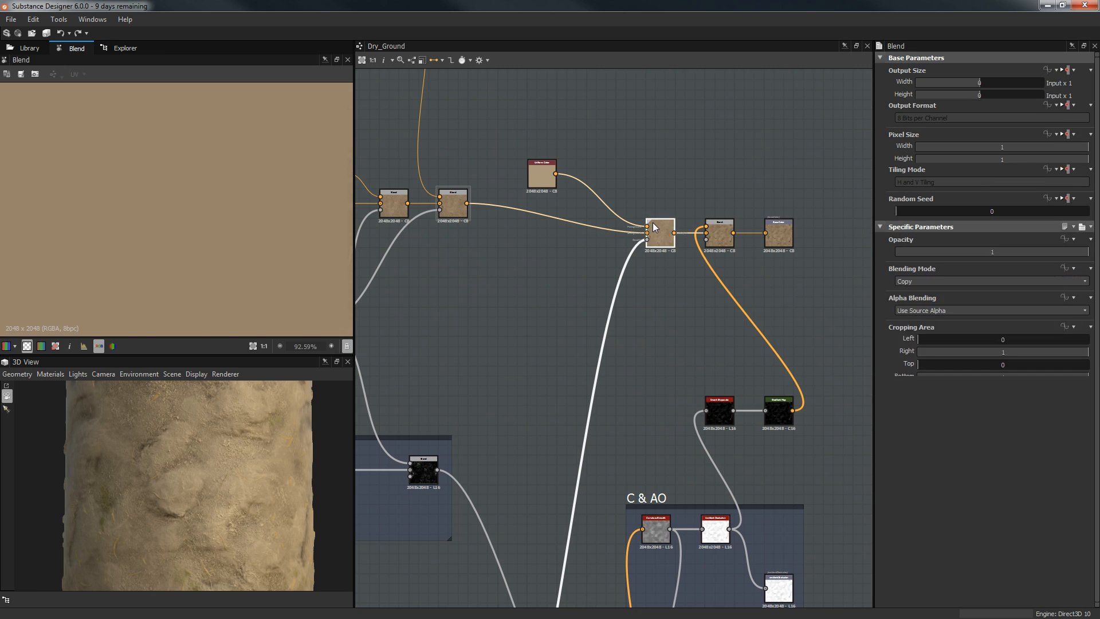
{"action": "scroll", "coordinate": [196, 221], "scroll_direction": "down", "scroll_amount": 3}
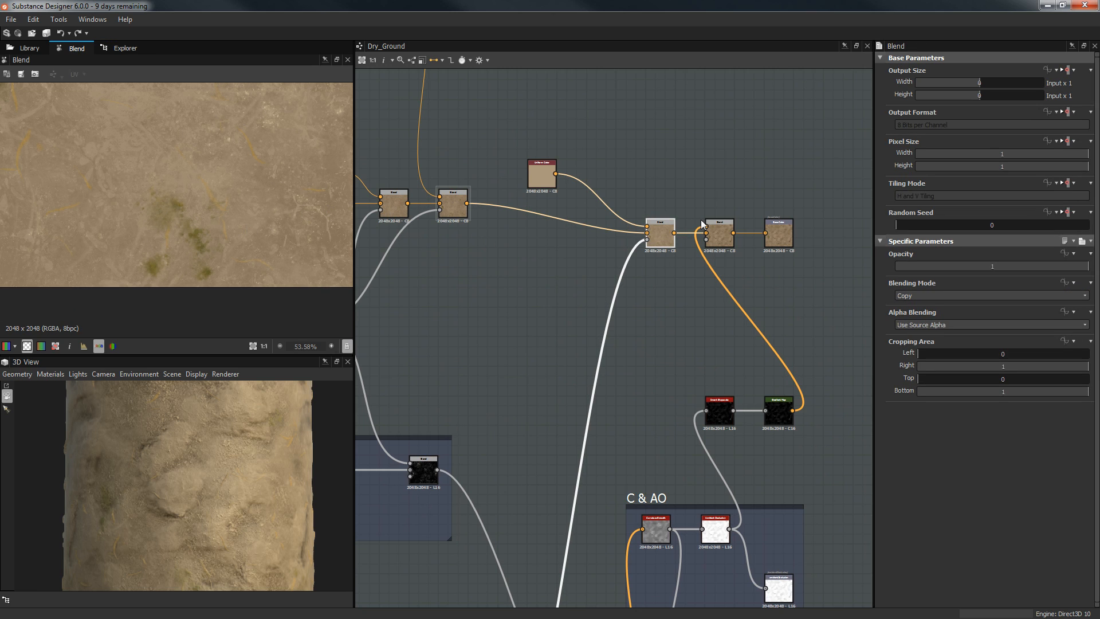
{"action": "scroll", "coordinate": [727, 236], "scroll_direction": "up", "scroll_amount": 3}
Display the Ambient Occlusion node of the C & AO frame, followed by the Invert Grayscale node it feeds.
{"action": "left_click", "coordinate": [659, 375]}
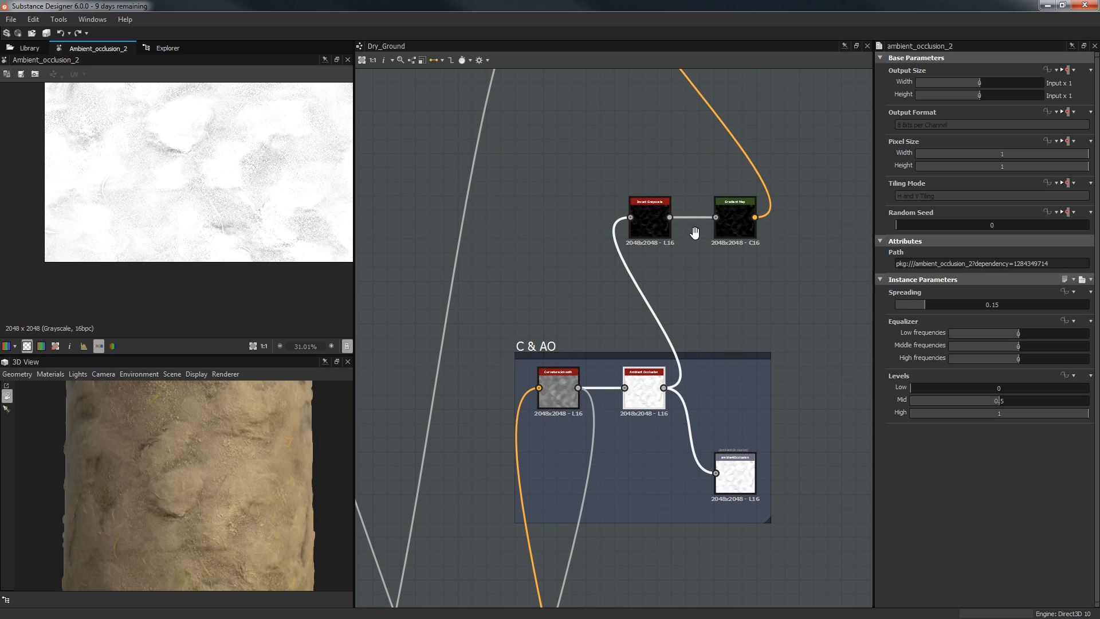
{"action": "middle_click_drag", "start_coordinate": [698, 218], "coordinate": [688, 278]}
{"action": "middle_click_drag", "start_coordinate": [514, 245], "coordinate": [535, 301]}
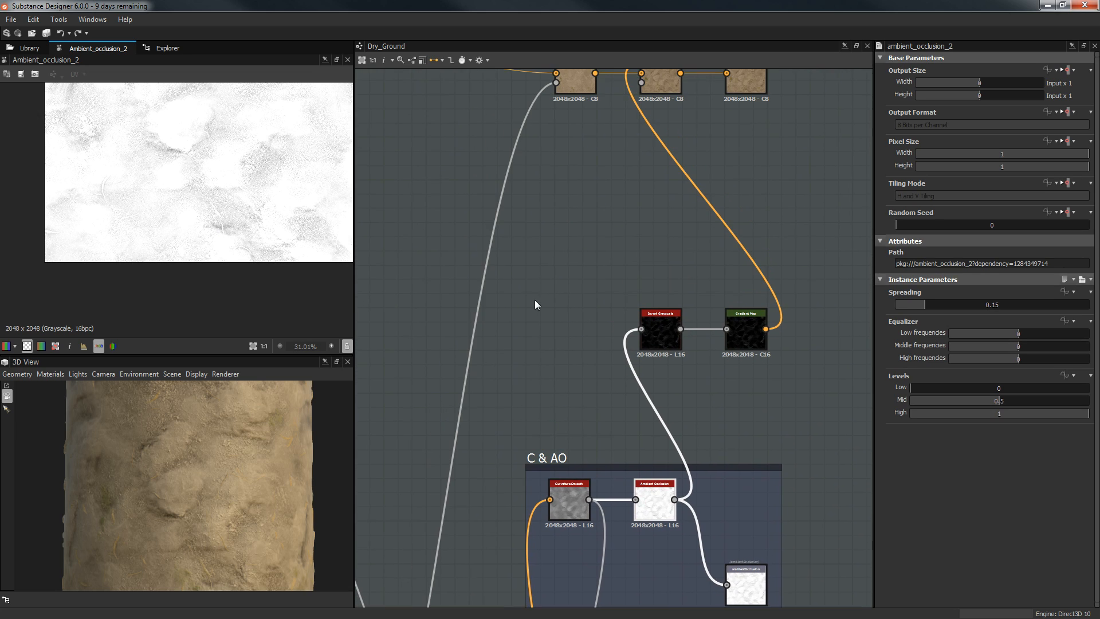
{"action": "left_click", "coordinate": [653, 345]}
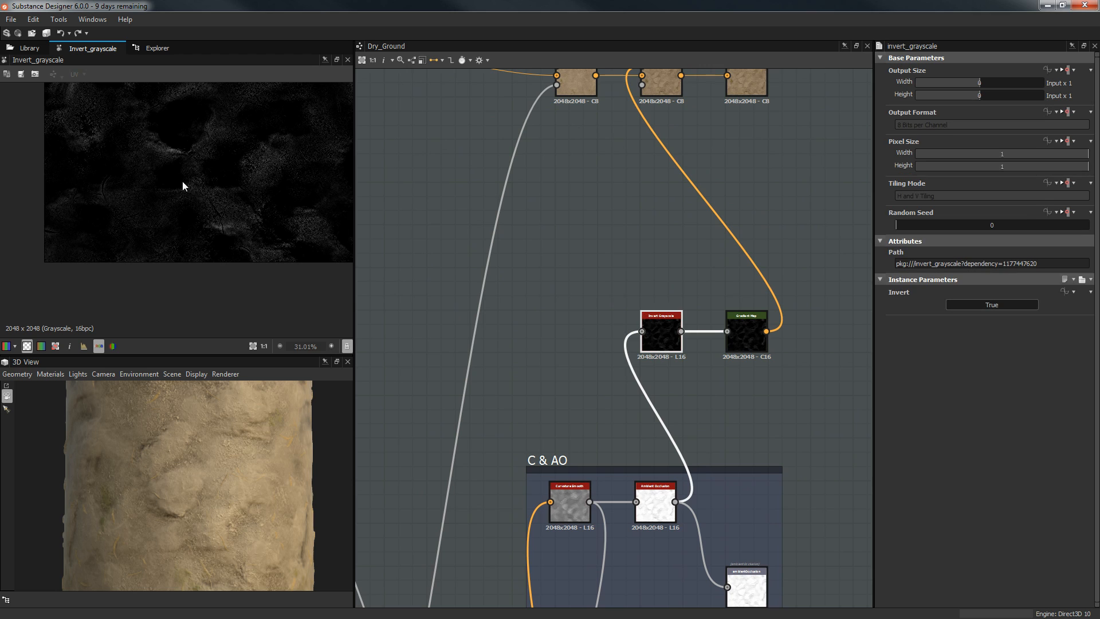
Examine the inverted ambient occlusion map up close and across different areas of the texture.
{"action": "scroll", "coordinate": [235, 166], "scroll_direction": "up", "scroll_amount": 5}
{"action": "scroll", "coordinate": [283, 277], "scroll_direction": "down", "scroll_amount": 5}
{"action": "scroll", "coordinate": [570, 176], "scroll_direction": "up", "scroll_amount": 1}
{"action": "middle_click_drag", "start_coordinate": [567, 184], "coordinate": [495, 242]}
{"action": "scroll", "coordinate": [163, 201], "scroll_direction": "down", "scroll_amount": 2}
{"action": "middle_click_drag", "start_coordinate": [172, 204], "coordinate": [215, 220]}
{"action": "scroll", "coordinate": [194, 209], "scroll_direction": "up", "scroll_amount": 8}
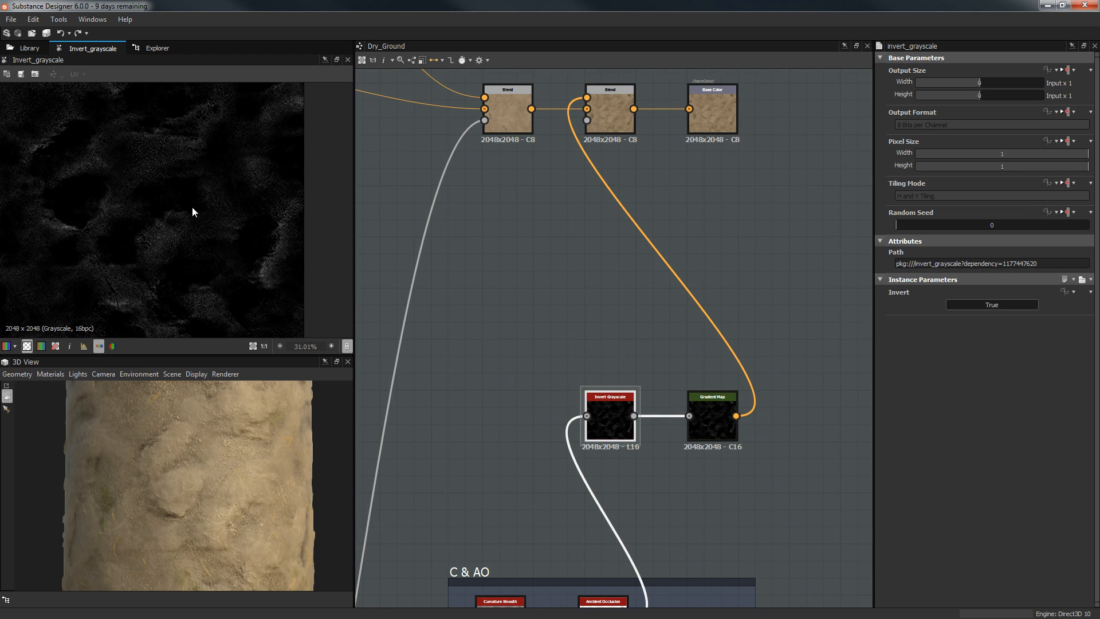
{"action": "middle_click_drag", "start_coordinate": [167, 260], "coordinate": [257, 223]}
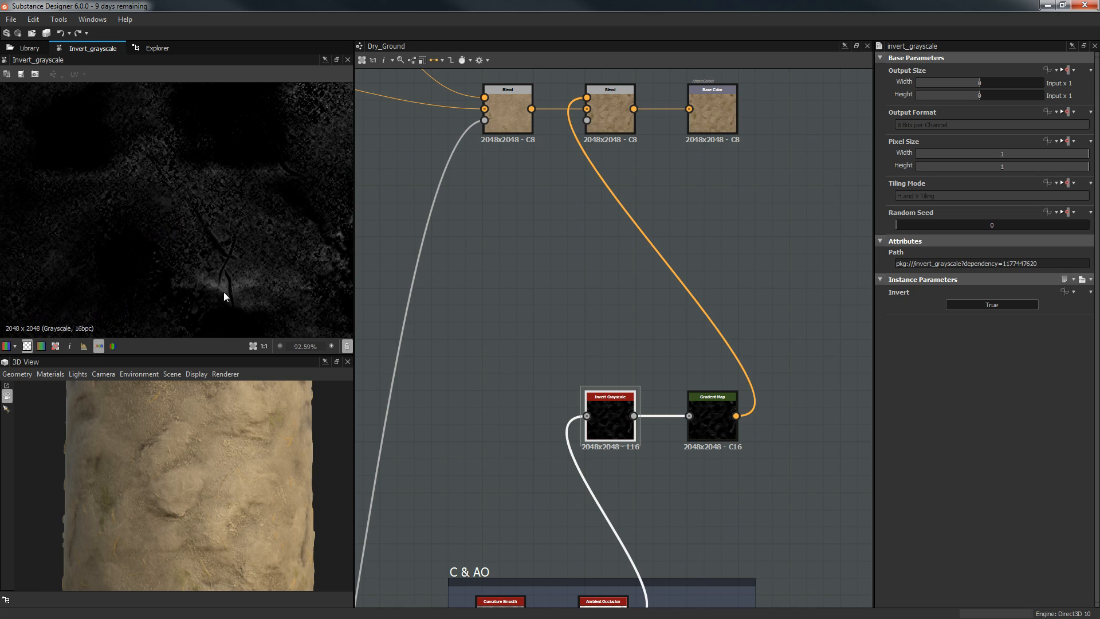
{"action": "middle_click_drag", "start_coordinate": [184, 213], "coordinate": [214, 248]}
Compare the final Subtract Blend's output with that of the preceding dirt Blend to see what the occlusion darkens.
{"action": "left_click", "coordinate": [611, 95]}
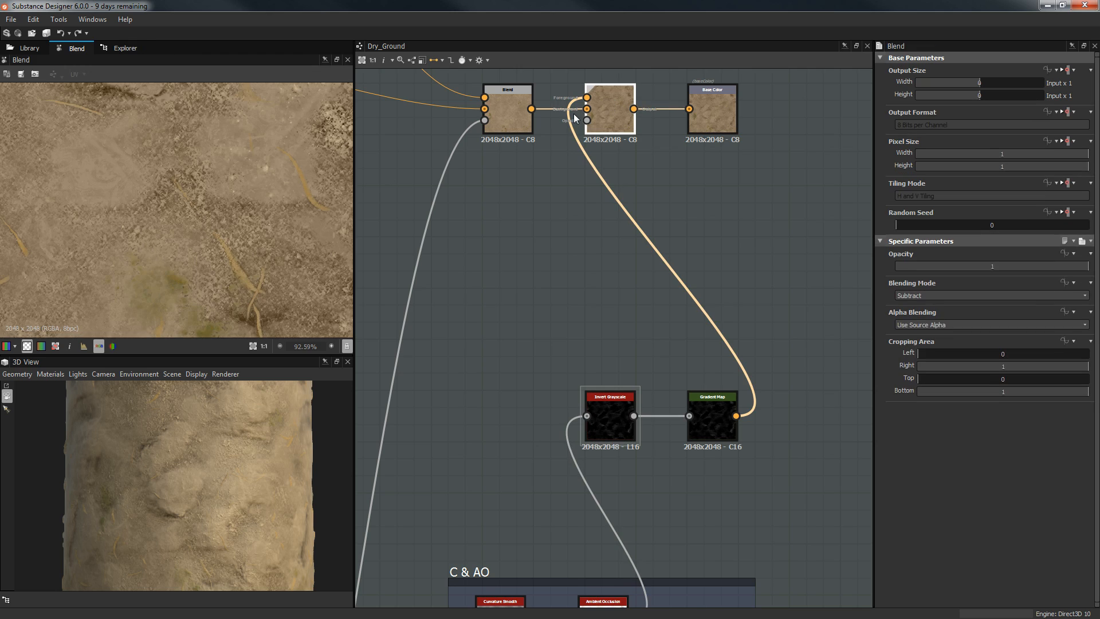
{"action": "middle_click_drag", "start_coordinate": [466, 201], "coordinate": [488, 209]}
{"action": "double_click", "coordinate": [515, 131]}
{"action": "double_click", "coordinate": [622, 126]}
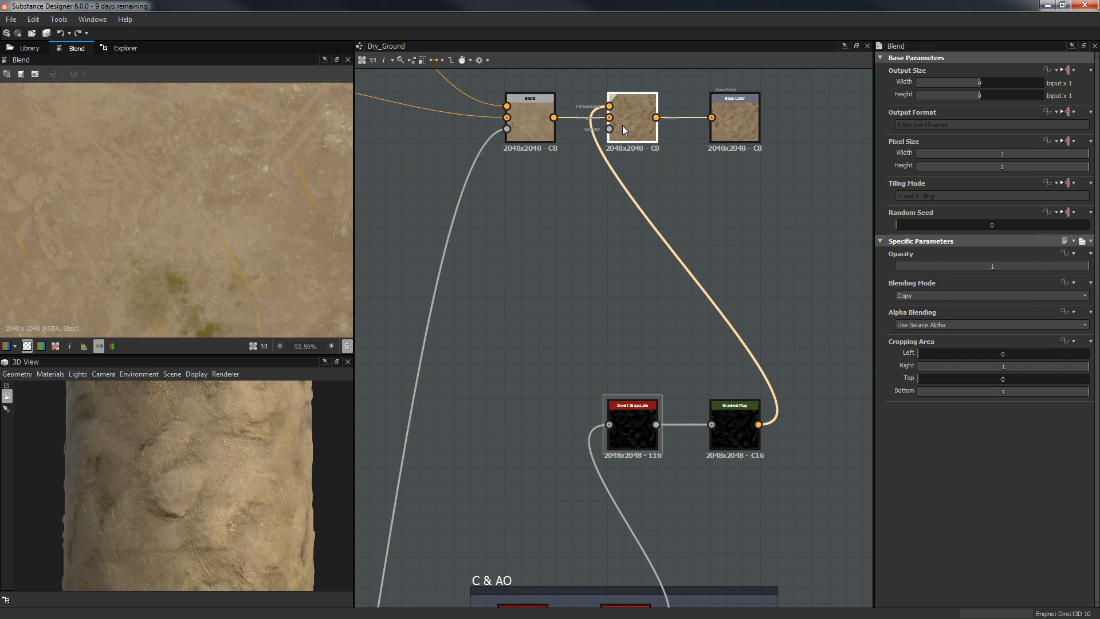
{"action": "mouse_move", "coordinate": [191, 179]}
{"action": "middle_mouse_down"}
{"action": "mouse_move", "coordinate": [218, 263]}
{"action": "mouse_move", "coordinate": [123, 172]}
{"action": "mouse_move", "coordinate": [262, 256]}
{"action": "middle_mouse_up"}
{"action": "middle_click_drag", "start_coordinate": [215, 209], "coordinate": [252, 142]}
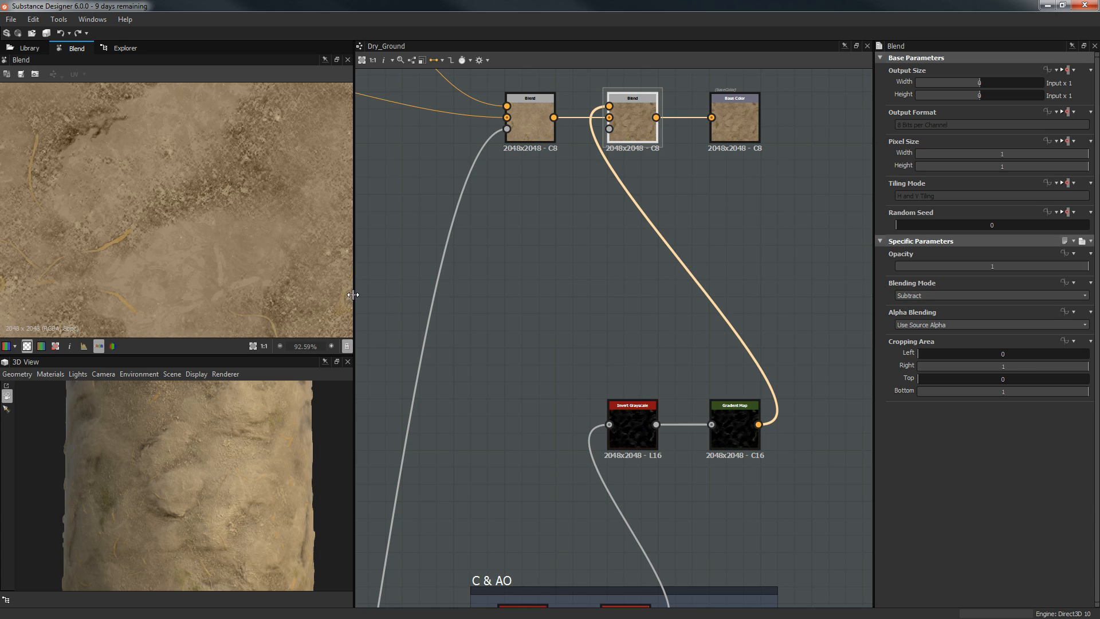
{"action": "middle_click_drag", "start_coordinate": [196, 132], "coordinate": [260, 191]}
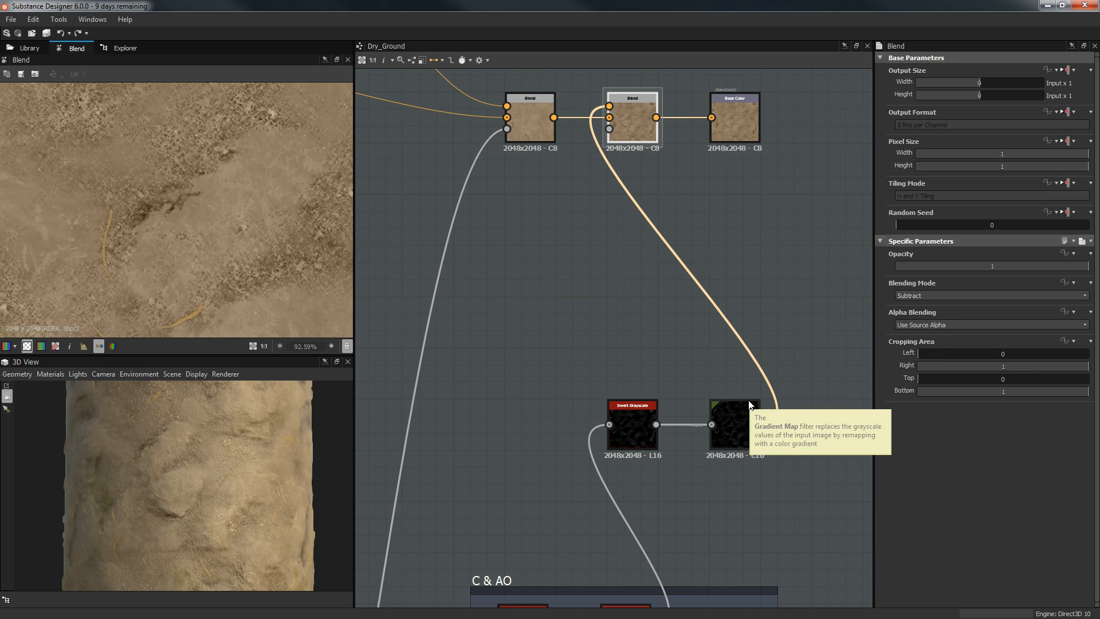
Check the Gradient Map feeding the final Subtract Blend and examine the Blend's darkened crevices up close.
{"action": "left_click", "coordinate": [735, 421]}
{"action": "left_click", "coordinate": [630, 124]}
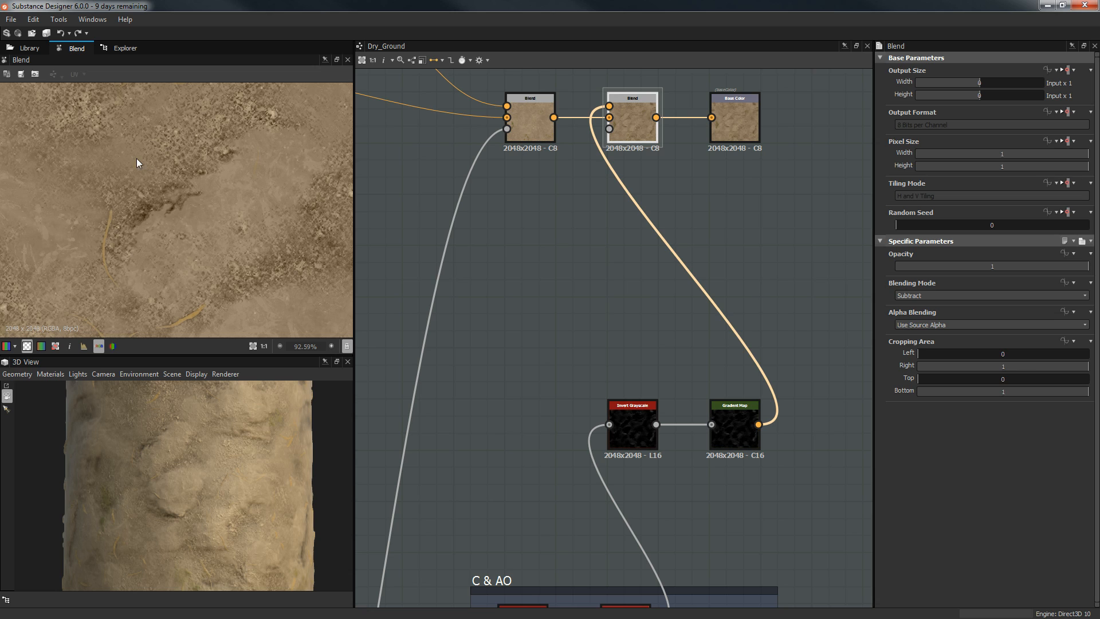
{"action": "scroll", "coordinate": [208, 229], "scroll_direction": "up", "scroll_amount": 5}
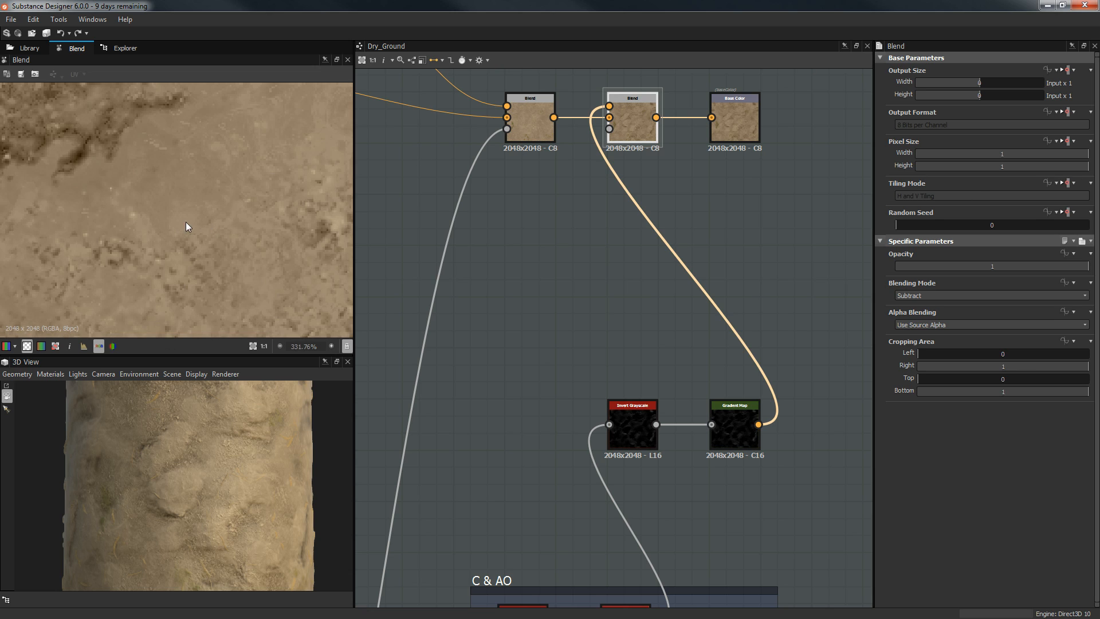
{"action": "scroll", "coordinate": [233, 233], "scroll_direction": "down", "scroll_amount": 7}
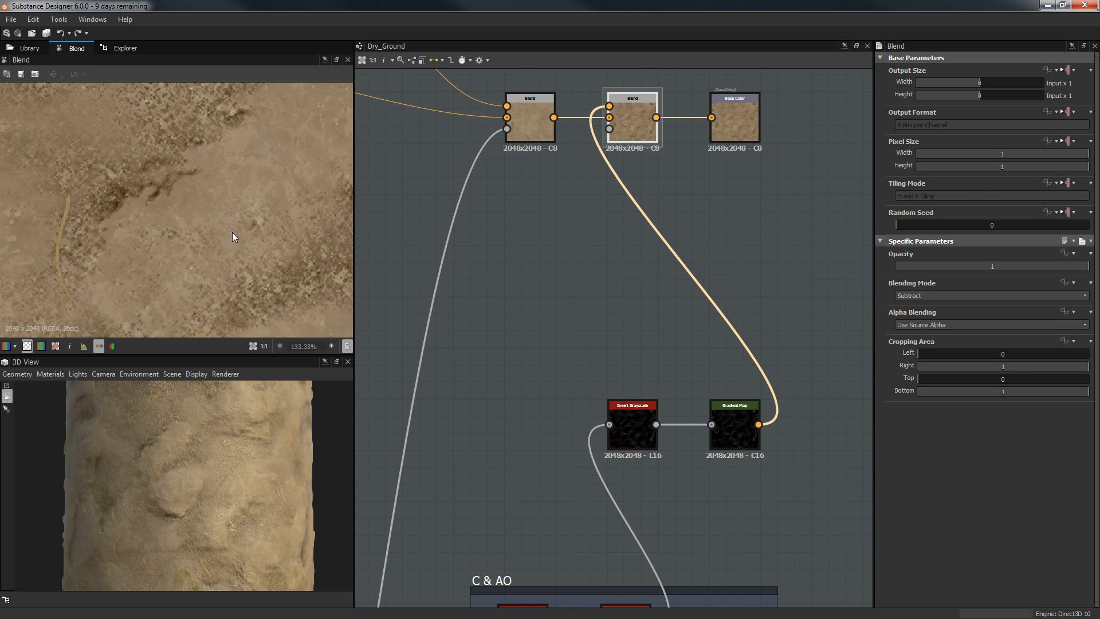
{"action": "middle_click_drag", "start_coordinate": [179, 158], "coordinate": [185, 229]}
{"action": "scroll", "coordinate": [262, 277], "scroll_direction": "up", "scroll_amount": 3}
{"action": "middle_click_drag", "start_coordinate": [253, 234], "coordinate": [201, 236]}
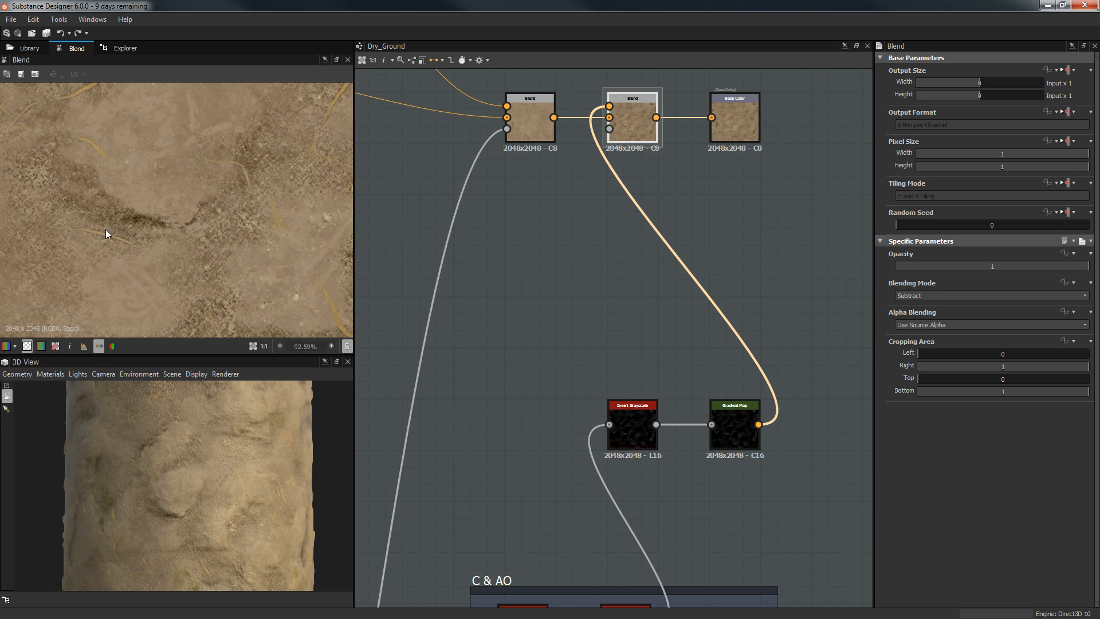
{"action": "scroll", "coordinate": [123, 233], "scroll_direction": "up", "scroll_amount": 2}
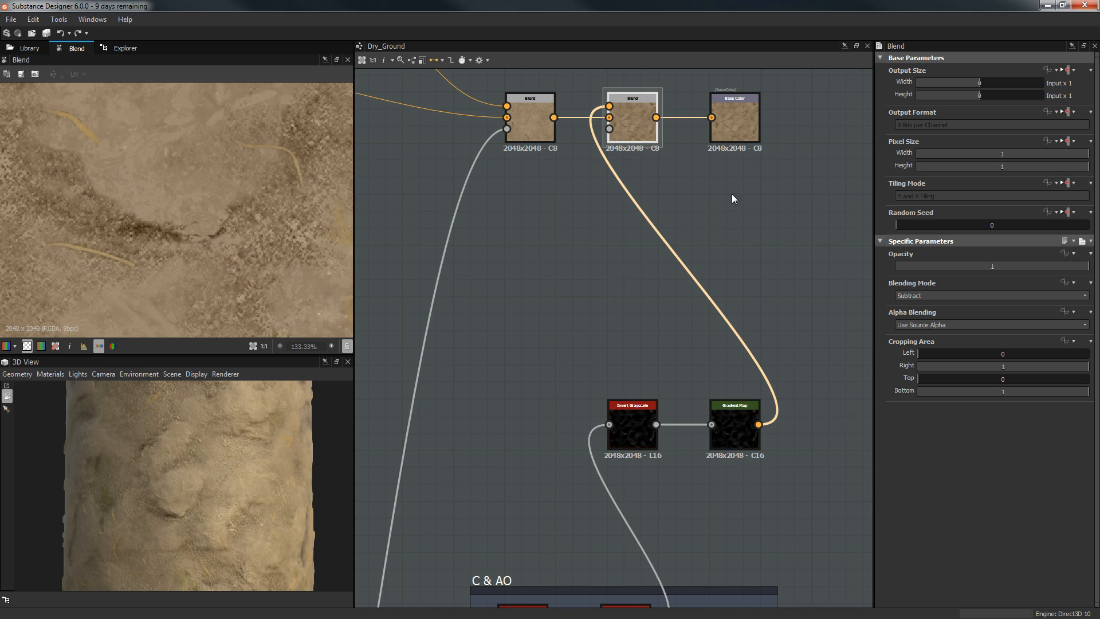
Display the Base Color output node and look over the whole Dry_Ground graph.
{"action": "middle_click_drag", "start_coordinate": [504, 255], "coordinate": [428, 321]}
{"action": "double_click", "coordinate": [649, 170]}
{"action": "scroll", "coordinate": [782, 435], "scroll_direction": "down", "scroll_amount": 2}
{"action": "middle_click_drag", "start_coordinate": [739, 361], "coordinate": [702, 72]}
{"action": "scroll", "coordinate": [719, 267], "scroll_direction": "up", "scroll_amount": 4}
{"action": "middle_click_drag", "start_coordinate": [714, 599], "coordinate": [695, 363]}
{"action": "scroll", "coordinate": [696, 363], "scroll_direction": "down", "scroll_amount": 3}
{"action": "left_click_drag", "start_coordinate": [656, 448], "coordinate": [656, 378]}
{"action": "scroll", "coordinate": [666, 229], "scroll_direction": "down", "scroll_amount": 5}
{"action": "scroll", "coordinate": [667, 222], "scroll_direction": "down", "scroll_amount": 1}
{"action": "scroll", "coordinate": [665, 221], "scroll_direction": "down", "scroll_amount": 1}
{"action": "middle_click_drag", "start_coordinate": [680, 212], "coordinate": [664, 254]}
{"action": "scroll", "coordinate": [183, 467], "scroll_direction": "down", "scroll_amount": 4}
{"action": "scroll", "coordinate": [172, 450], "scroll_direction": "up", "scroll_amount": 3}
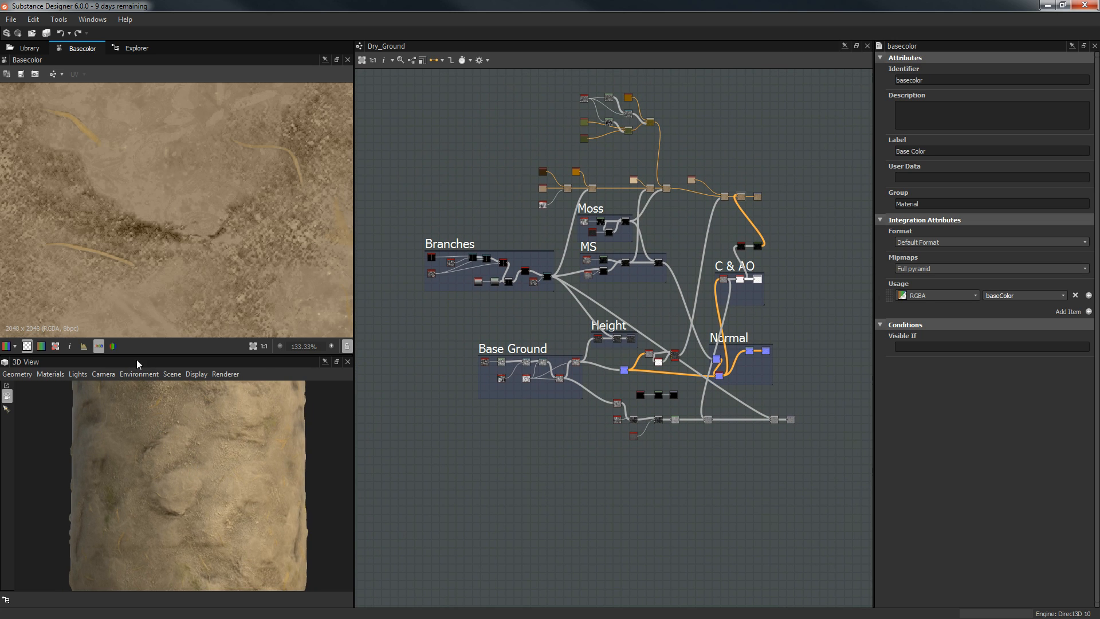
Enlarge the 3D View over the graph area and examine the cylinder up close, from afar and under different lighting.
{"action": "left_click_drag", "start_coordinate": [111, 367], "coordinate": [228, 284]}
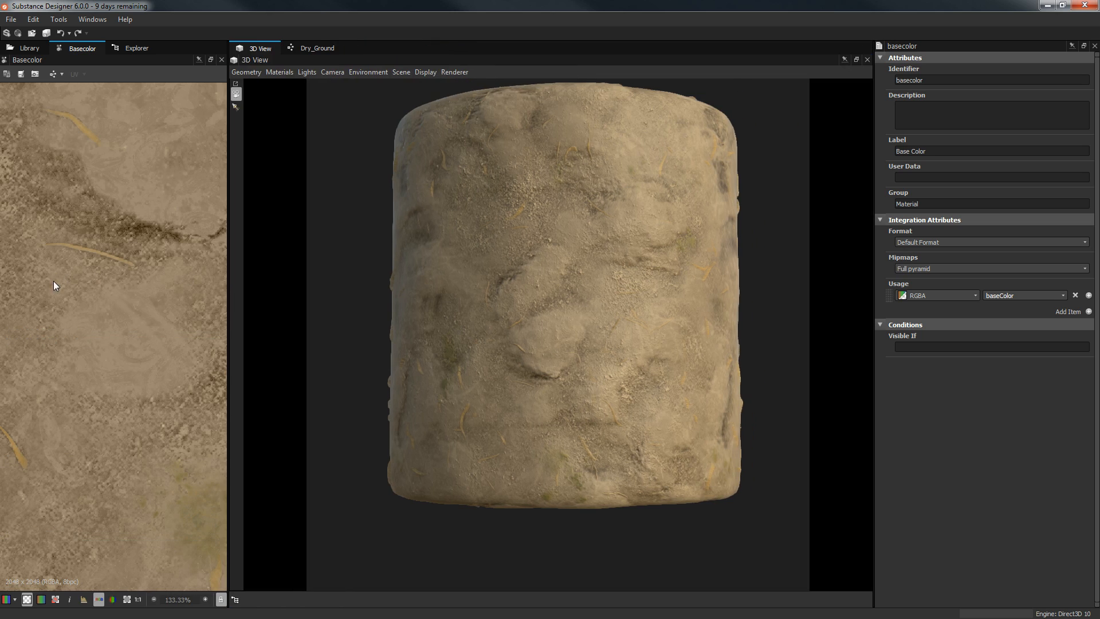
{"action": "scroll", "coordinate": [555, 283], "scroll_direction": "up", "scroll_amount": 6}
{"action": "scroll", "coordinate": [586, 304], "scroll_direction": "down", "scroll_amount": 4}
{"action": "left_click_drag", "start_coordinate": [586, 305], "coordinate": [589, 324]}
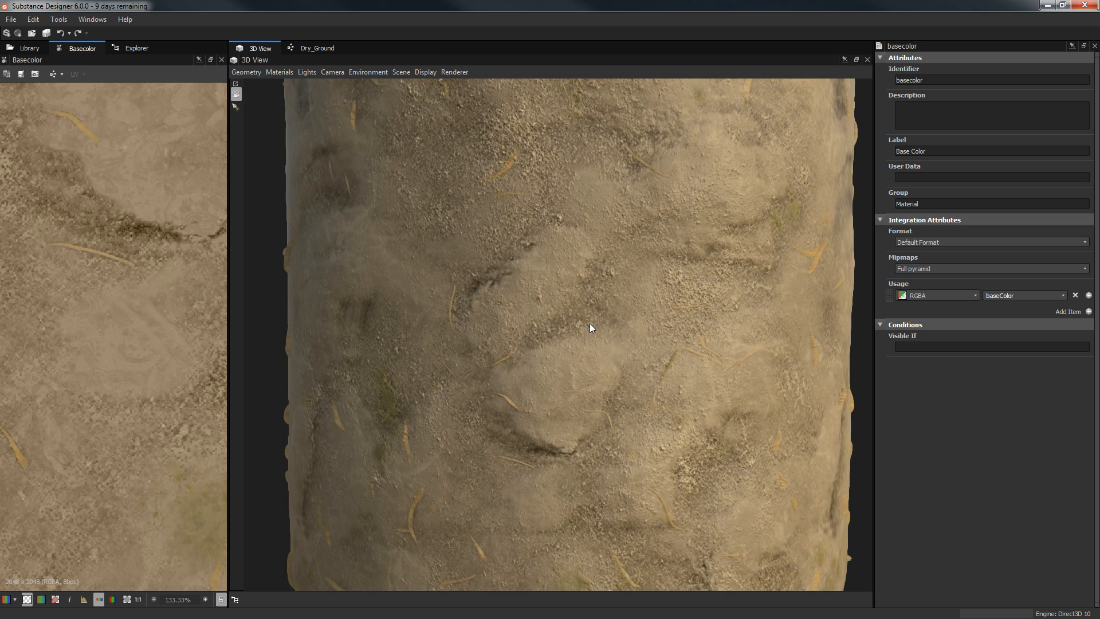
{"action": "scroll", "coordinate": [411, 207], "scroll_direction": "down", "scroll_amount": 1}
{"action": "left_click_drag", "start_coordinate": [262, 47], "coordinate": [272, 114]}
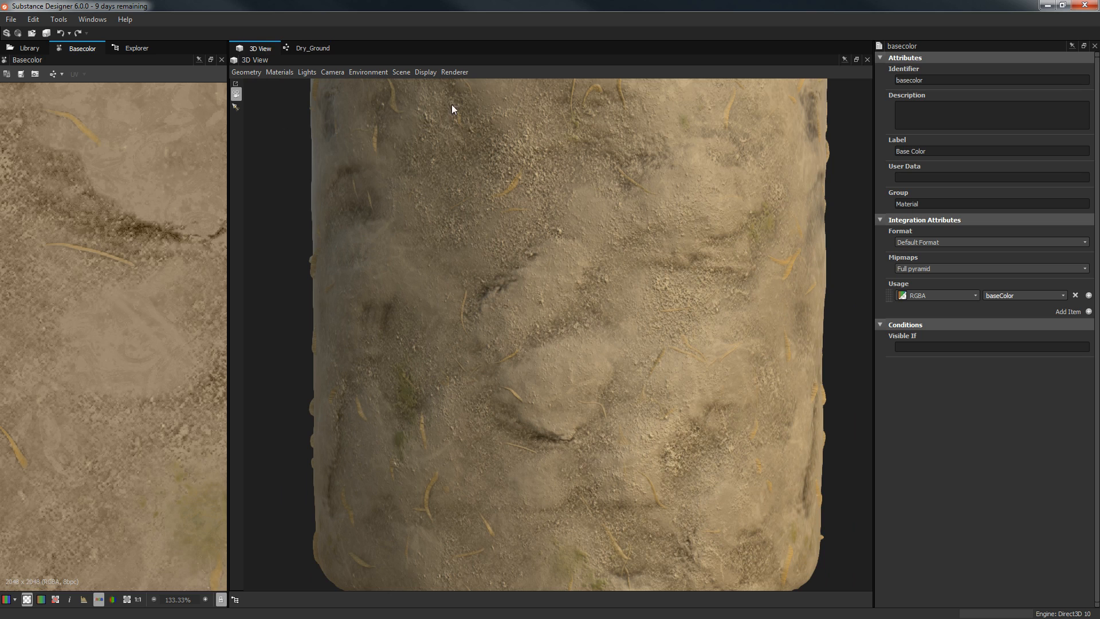
{"action": "scroll", "coordinate": [606, 266], "scroll_direction": "down", "scroll_amount": 5}
{"action": "left_click_drag", "start_coordinate": [594, 292], "coordinate": [487, 234]}
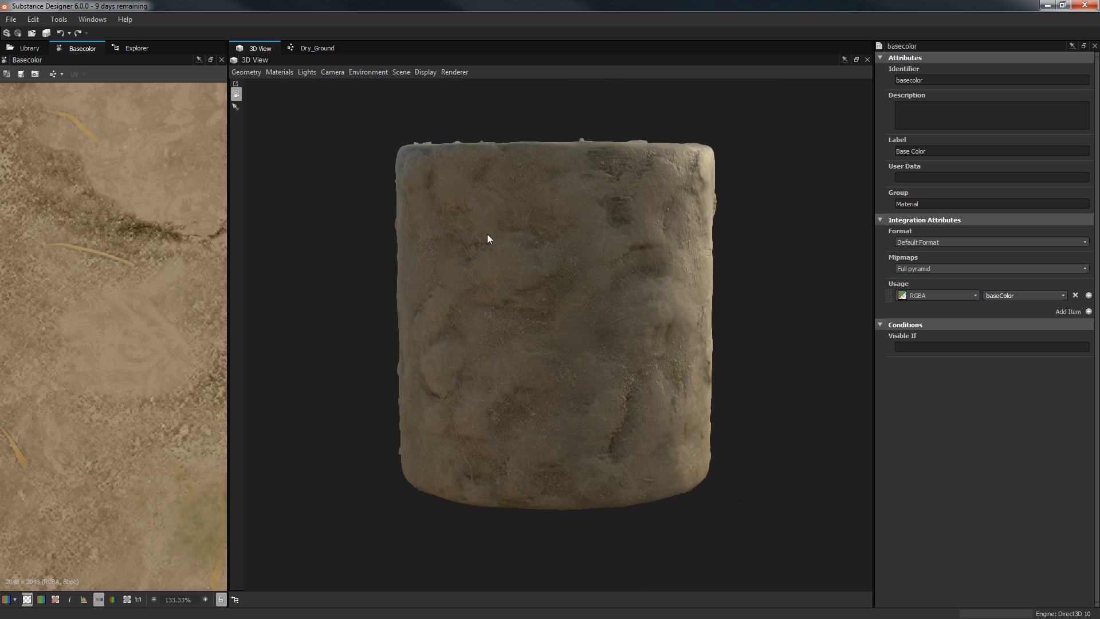
{"action": "left_click_drag", "start_coordinate": [617, 401], "coordinate": [591, 369]}
{"action": "left_click_drag", "start_coordinate": [705, 198], "coordinate": [630, 292]}
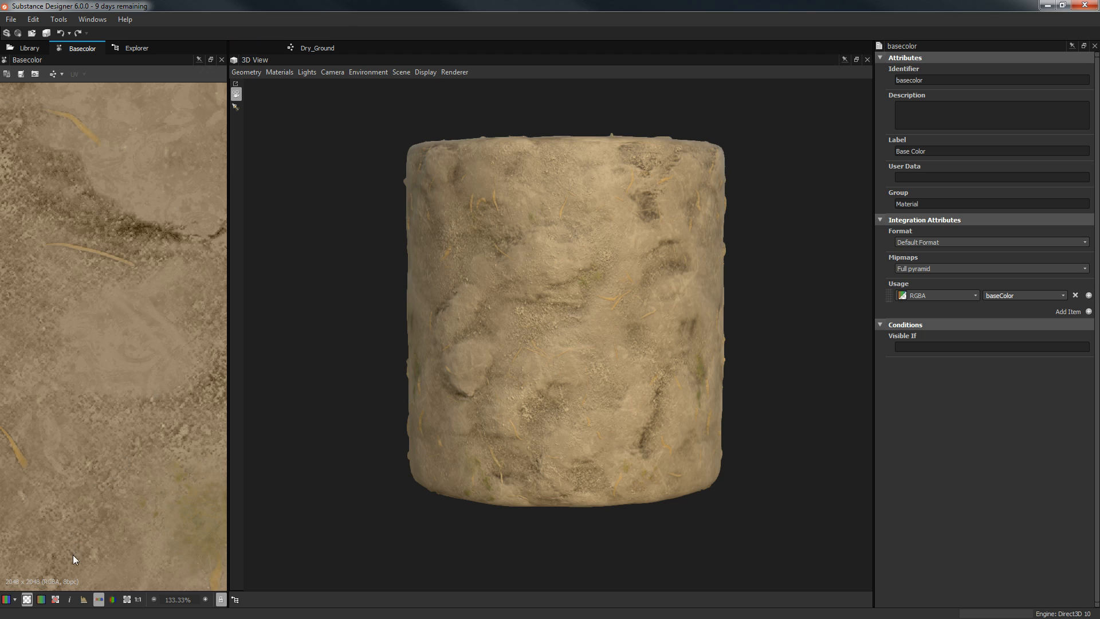
Dock the 3D View back below the 2D view and look over the whole base colour texture.
{"action": "left_click_drag", "start_coordinate": [326, 60], "coordinate": [73, 564]}
{"action": "left_click_drag", "start_coordinate": [156, 618], "coordinate": [123, 299]}
{"action": "scroll", "coordinate": [131, 216], "scroll_direction": "down", "scroll_amount": 3}
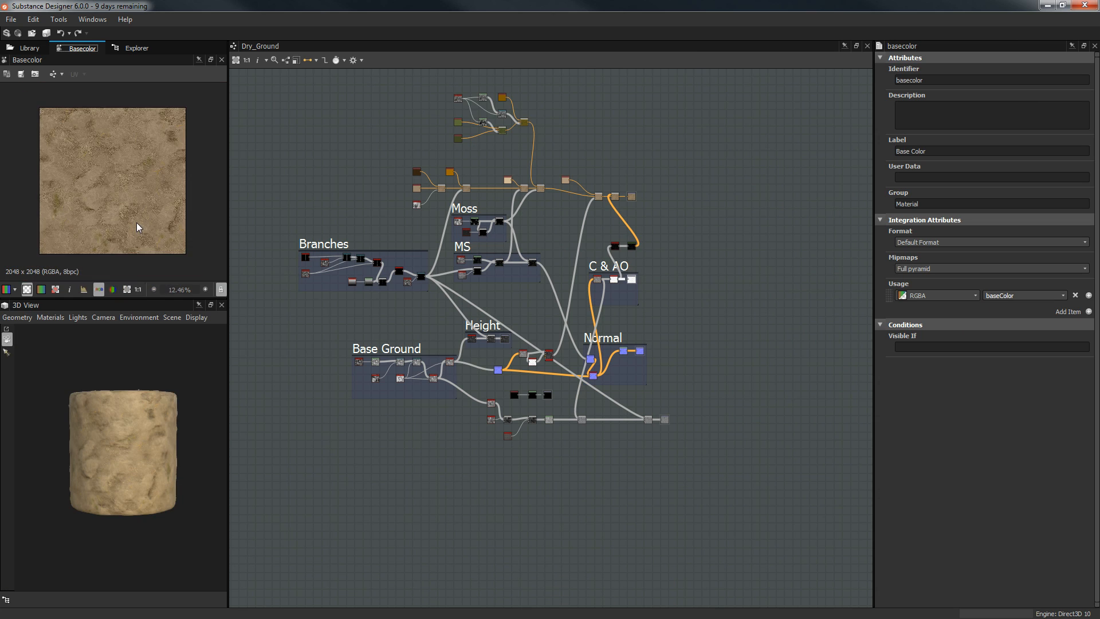
{"action": "scroll", "coordinate": [255, 292], "scroll_direction": "up", "scroll_amount": 4}
Move the noise node that feeds Levels out of the Base Ground frame, to the left of it.
{"action": "scroll", "coordinate": [536, 227], "scroll_direction": "up", "scroll_amount": 4}
{"action": "middle_click_drag", "start_coordinate": [542, 481], "coordinate": [526, 99]}
{"action": "scroll", "coordinate": [513, 201], "scroll_direction": "up", "scroll_amount": 3}
{"action": "middle_click_drag", "start_coordinate": [352, 287], "coordinate": [632, 245]}
{"action": "left_click_drag", "start_coordinate": [565, 249], "coordinate": [335, 242]}
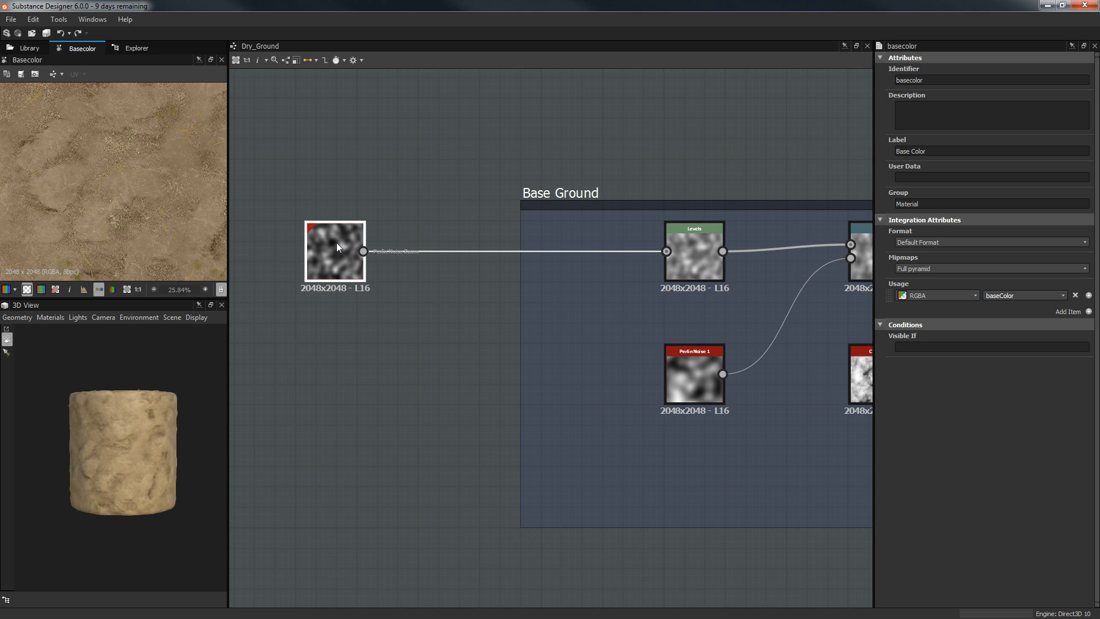
Display the Base Ground frame's Warp node output and view the whole map.
{"action": "middle_click_drag", "start_coordinate": [640, 334], "coordinate": [338, 293]}
{"action": "double_click", "coordinate": [575, 197]}
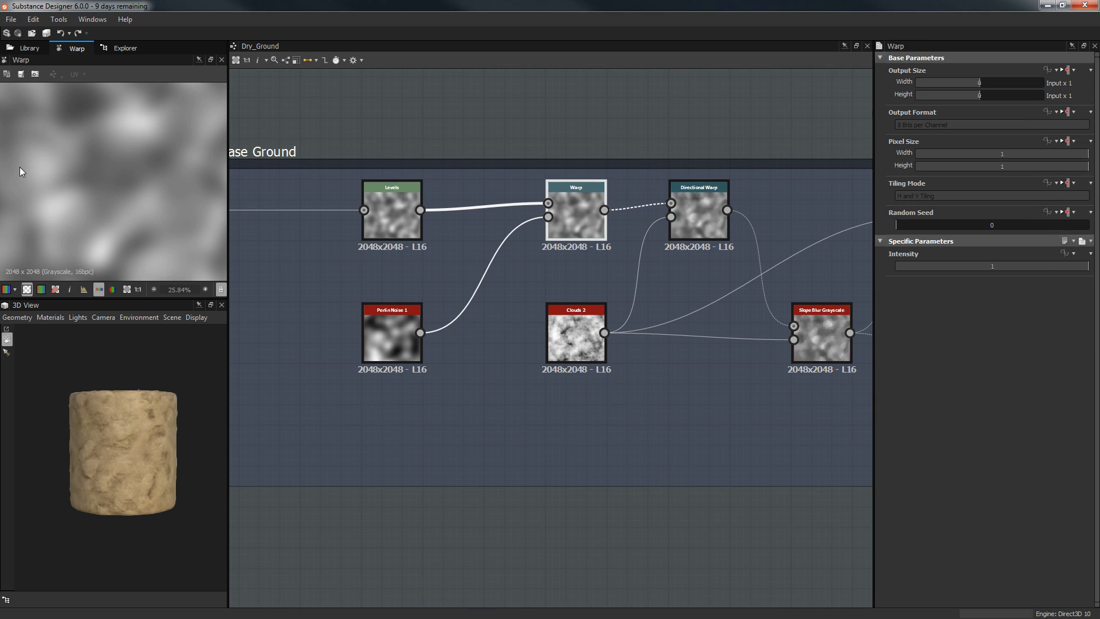
{"action": "scroll", "coordinate": [106, 166], "scroll_direction": "down", "scroll_amount": 2}
{"action": "scroll", "coordinate": [206, 197], "scroll_direction": "down", "scroll_amount": 4}
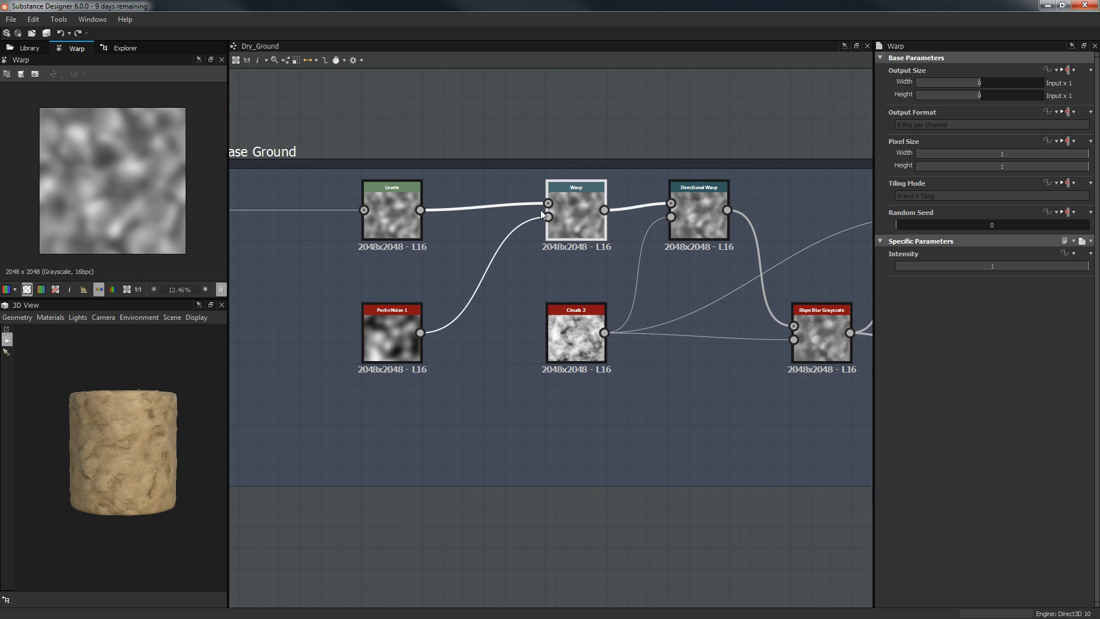
Set the Directional Warp's angle to 0.49 turns (176 degrees) and its intensity to 50.
{"action": "middle_click_drag", "start_coordinate": [649, 214], "coordinate": [566, 232]}
{"action": "double_click", "coordinate": [603, 231]}
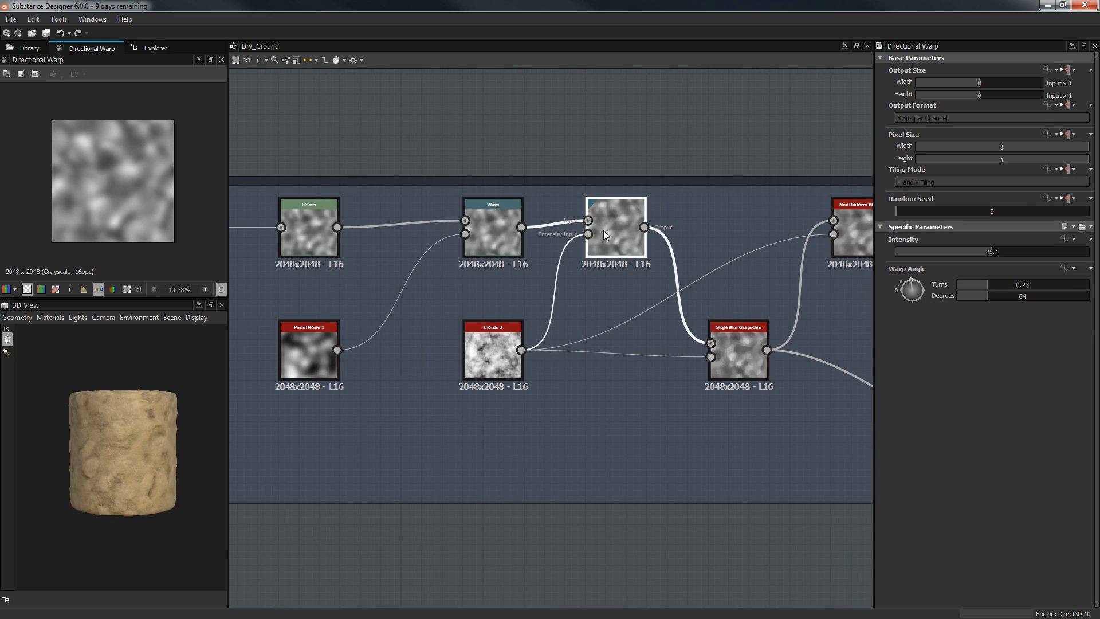
{"action": "left_click_drag", "start_coordinate": [921, 303], "coordinate": [923, 309]}
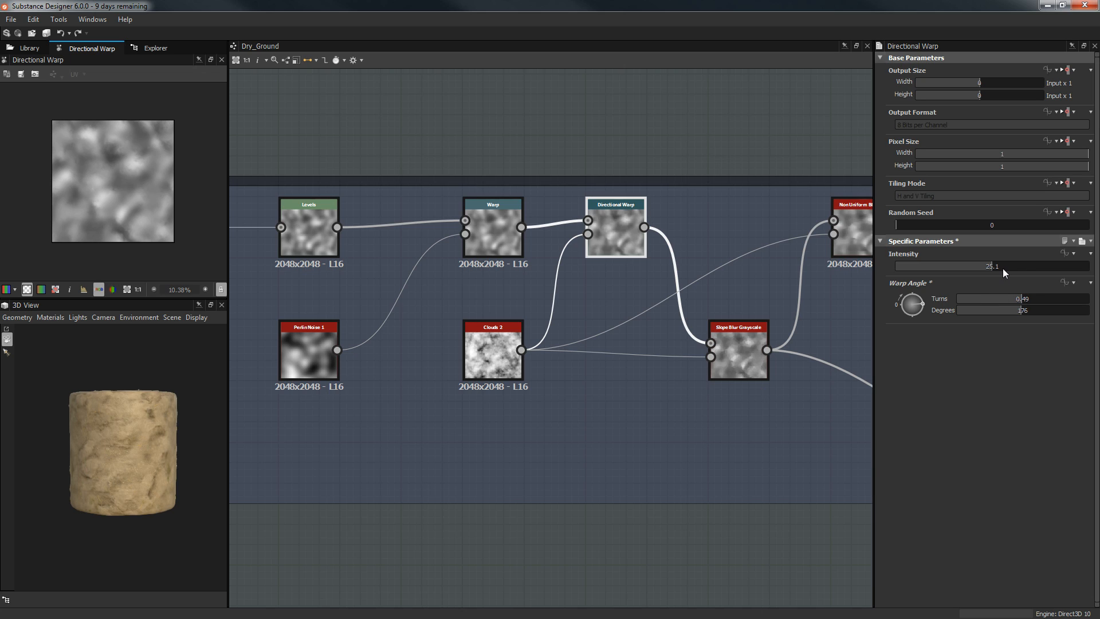
{"action": "double_click", "coordinate": [1003, 267]}
{"action": "type", "text": "50"}
{"action": "key", "text": "Return"}
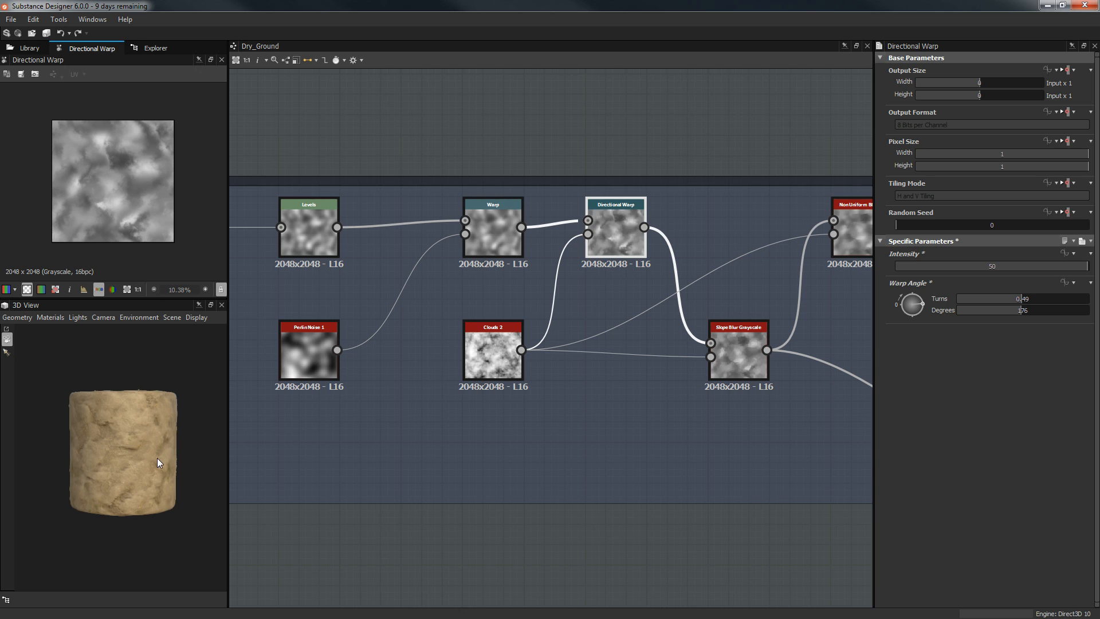
Inspect the cylinder's ground relief from several sides and distances, widening the 3D View for a larger preview.
{"action": "scroll", "coordinate": [158, 458], "scroll_direction": "up", "scroll_amount": 5}
{"action": "left_click_drag", "start_coordinate": [160, 453], "coordinate": [405, 452]}
{"action": "scroll", "coordinate": [98, 441], "scroll_direction": "down", "scroll_amount": 5}
{"action": "scroll", "coordinate": [39, 422], "scroll_direction": "up", "scroll_amount": 5}
{"action": "left_click_drag", "start_coordinate": [40, 422], "coordinate": [216, 405]}
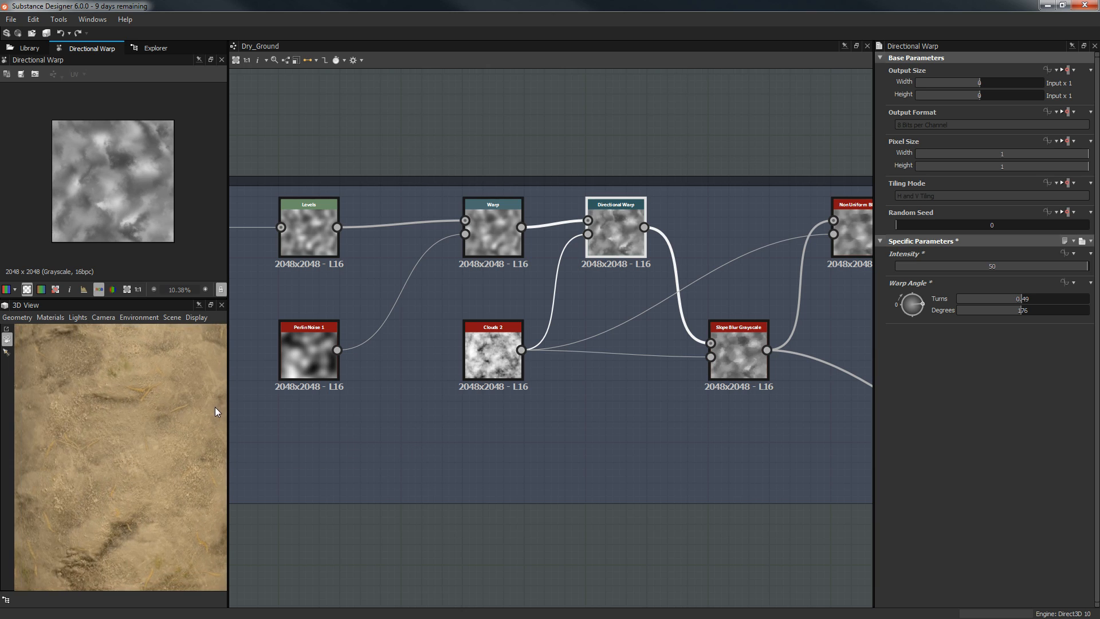
{"action": "scroll", "coordinate": [210, 418], "scroll_direction": "down", "scroll_amount": 5}
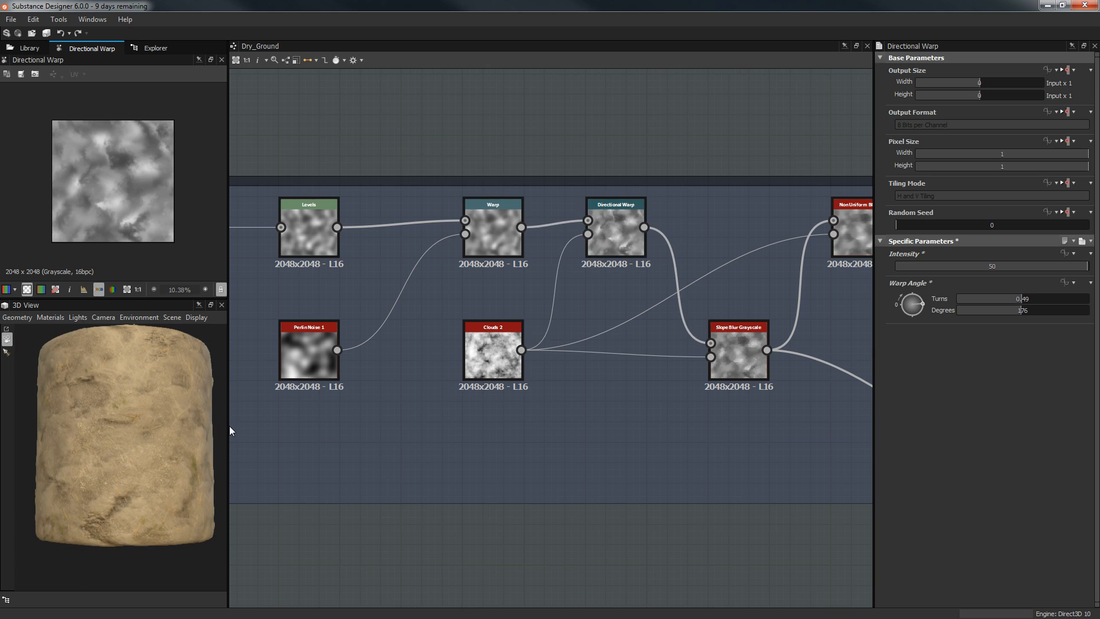
{"action": "left_click_drag", "start_coordinate": [229, 431], "coordinate": [373, 435]}
{"action": "scroll", "coordinate": [278, 436], "scroll_direction": "up", "scroll_amount": 3}
{"action": "left_click_drag", "start_coordinate": [279, 435], "coordinate": [149, 442]}
Add a Slope Blur Grayscale node above the Base Ground frame and feed the Directional Warp output into its grayscale input.
{"action": "middle_click_drag", "start_coordinate": [574, 351], "coordinate": [346, 358]}
{"action": "double_click", "coordinate": [509, 222]}
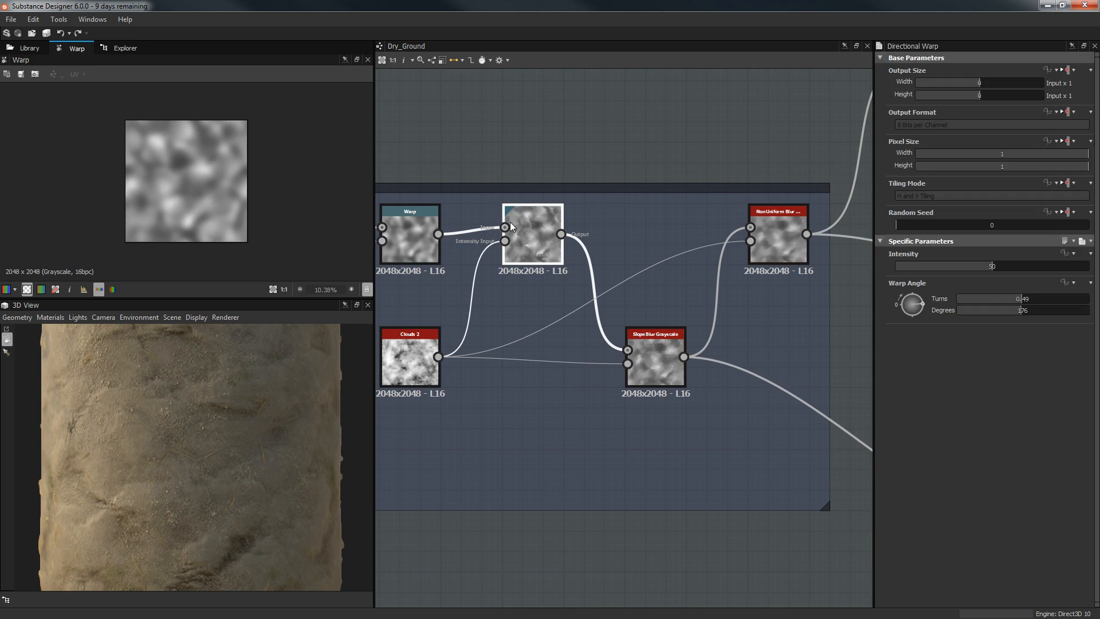
{"action": "middle_click_drag", "start_coordinate": [542, 149], "coordinate": [711, 135]}
{"action": "left_click", "coordinate": [561, 112]}
{"action": "key", "text": "space"}
{"action": "type", "text": "slo"}
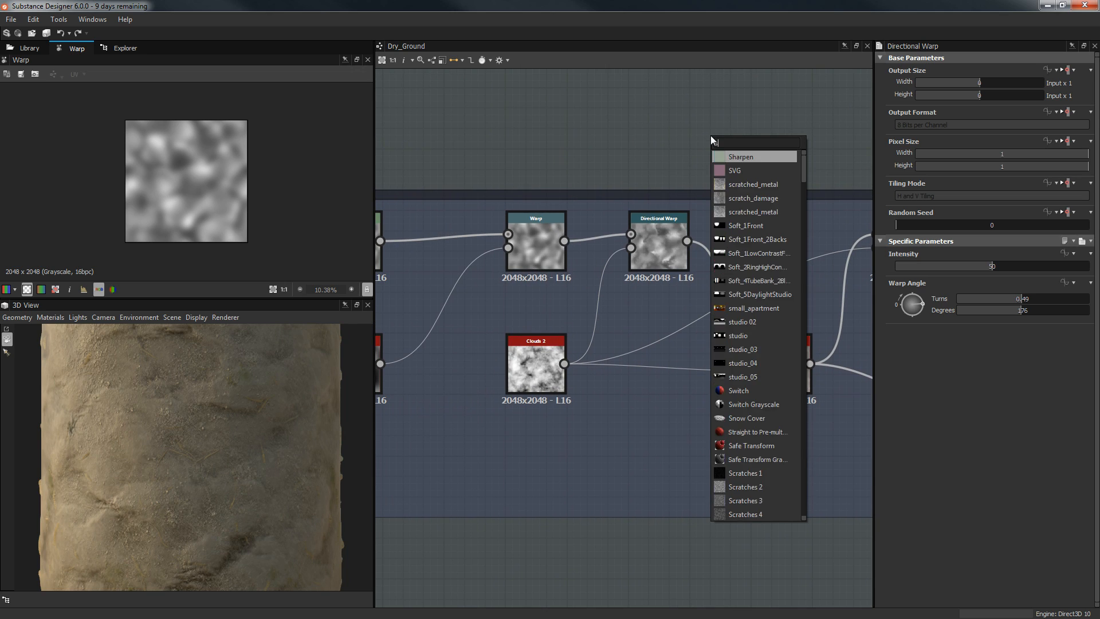
{"action": "key", "text": "Down"}
{"action": "key", "text": "Return"}
{"action": "middle_click_drag", "start_coordinate": [705, 145], "coordinate": [565, 158]}
{"action": "left_click_drag", "start_coordinate": [578, 158], "coordinate": [638, 170]}
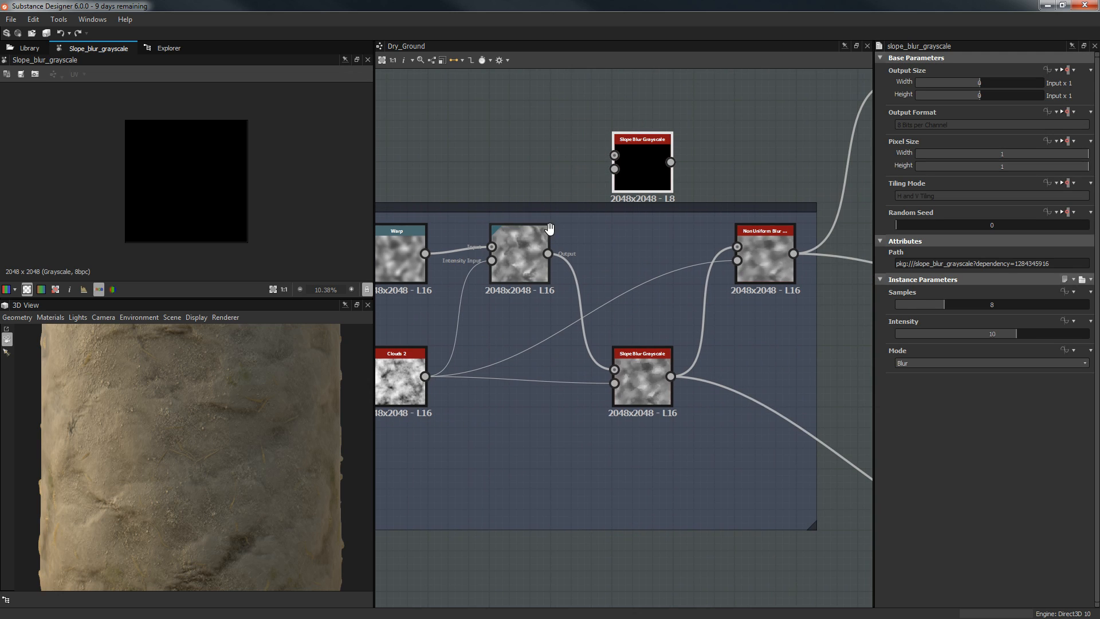
{"action": "middle_click_drag", "start_coordinate": [548, 230], "coordinate": [605, 247]}
{"action": "left_click_drag", "start_coordinate": [604, 272], "coordinate": [676, 177]}
Add a Perlin Noise Zoom node above the Base Ground frame.
{"action": "middle_click_drag", "start_coordinate": [682, 169], "coordinate": [964, 126]}
{"action": "middle_click_drag", "start_coordinate": [705, 133], "coordinate": [682, 173]}
{"action": "scroll", "coordinate": [634, 139], "scroll_direction": "down", "scroll_amount": 4}
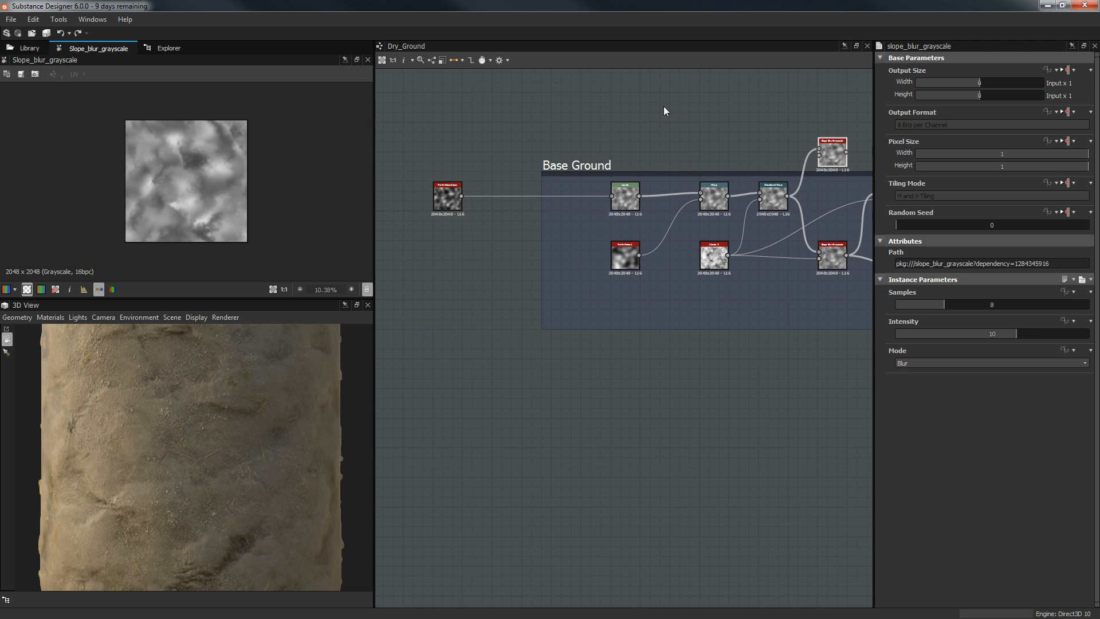
{"action": "key", "text": "space"}
{"action": "type", "text": "perl"}
{"action": "key", "text": "Down"}
{"action": "key", "text": "Down"}
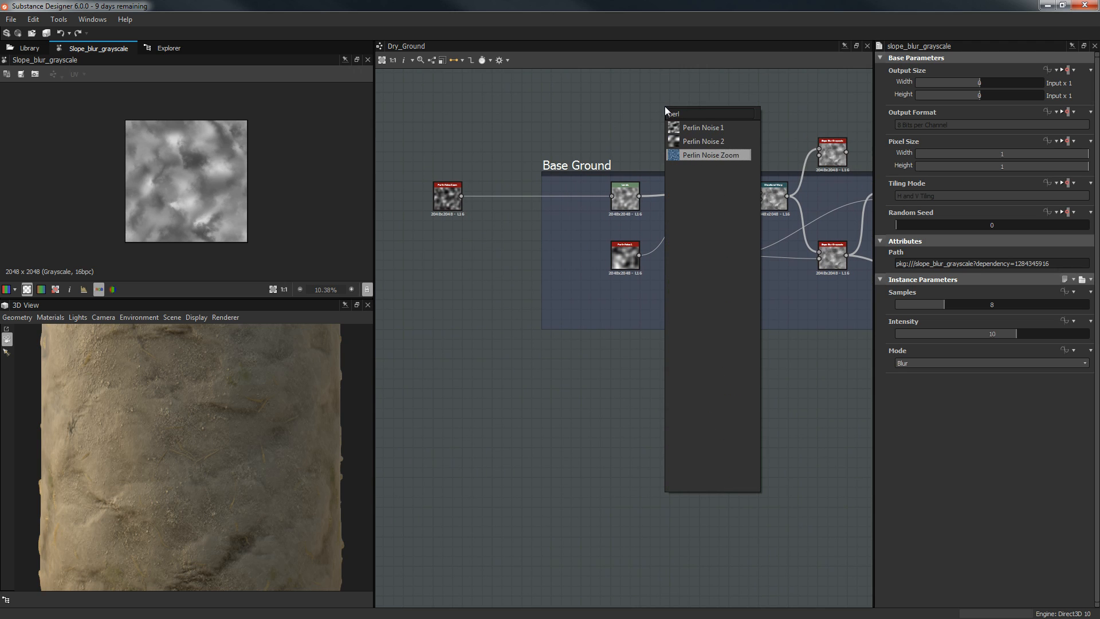
{"action": "key", "text": "Return"}
Line up the Perlin Noise Zoom node beside the new Slope Blur Grayscale above the frame and connect it to the slope input.
{"action": "scroll", "coordinate": [666, 105], "scroll_direction": "up", "scroll_amount": 3}
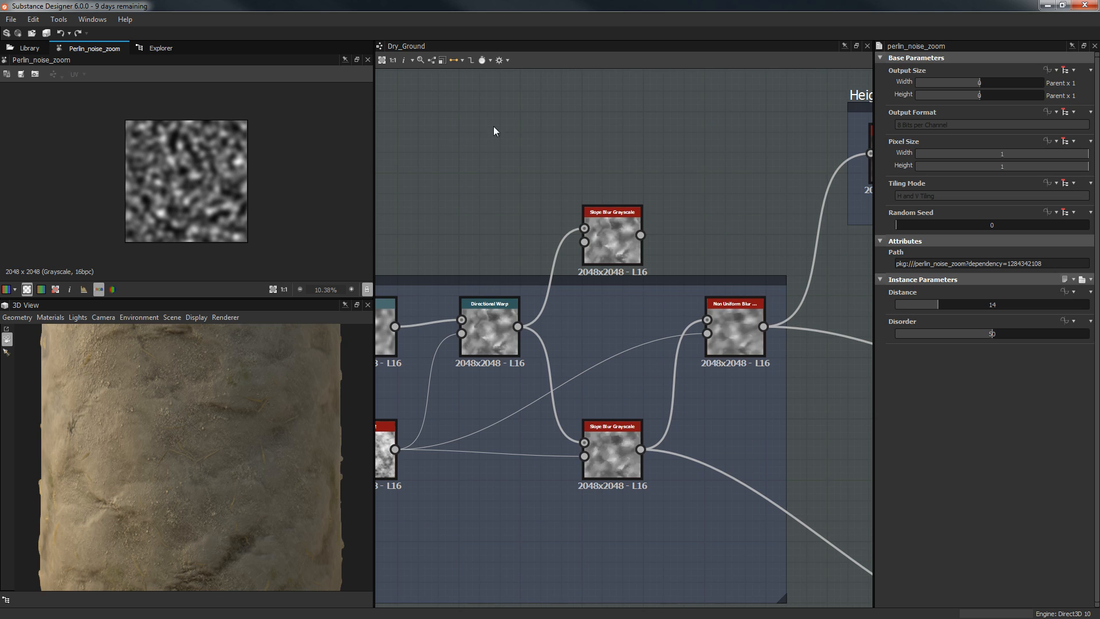
{"action": "middle_click_drag", "start_coordinate": [522, 121], "coordinate": [740, 122]}
{"action": "left_click_drag", "start_coordinate": [481, 142], "coordinate": [703, 139]}
{"action": "middle_click_drag", "start_coordinate": [680, 175], "coordinate": [507, 175]}
{"action": "left_click_drag", "start_coordinate": [670, 236], "coordinate": [674, 148]}
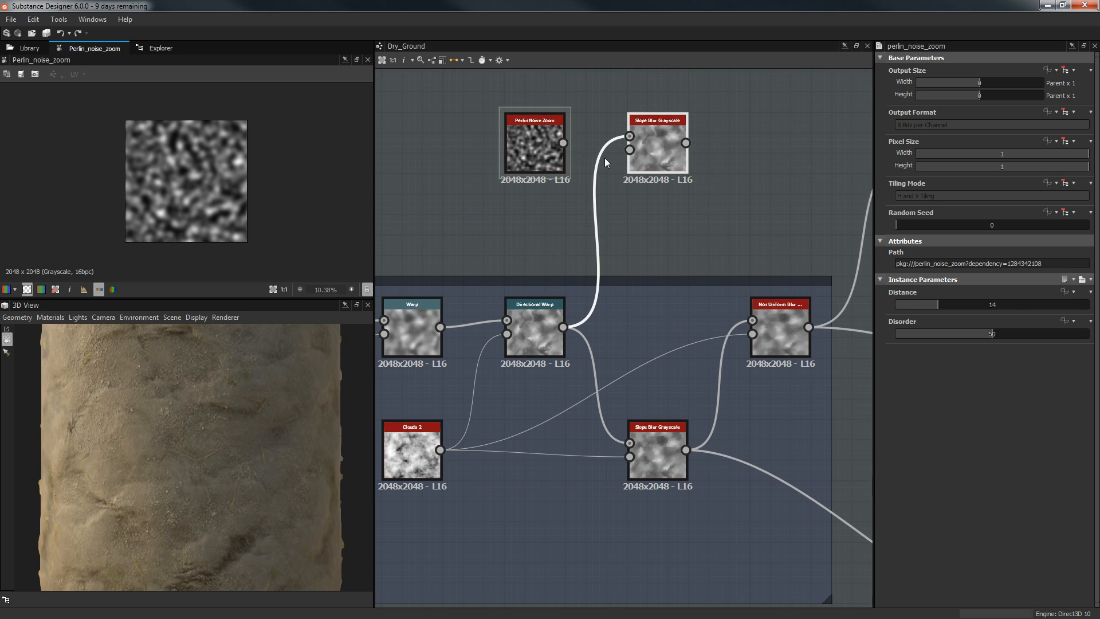
Set the new Slope Blur Grayscale to 32 samples, intensity 1.38 and mode Min.
{"action": "double_click", "coordinate": [659, 149]}
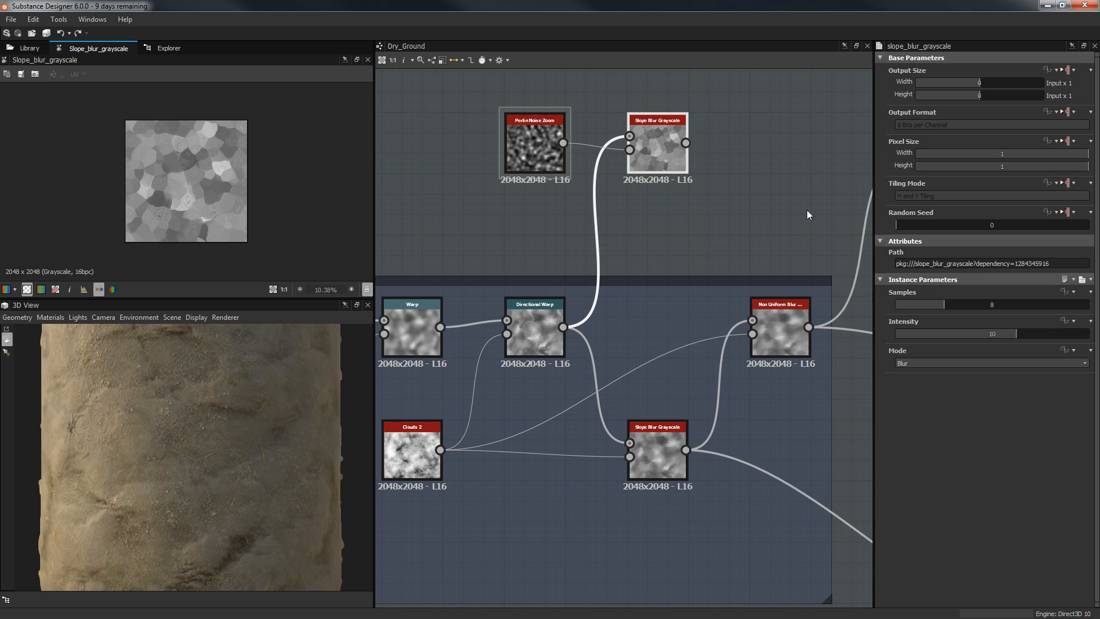
{"action": "left_click_drag", "start_coordinate": [1015, 312], "coordinate": [1089, 310]}
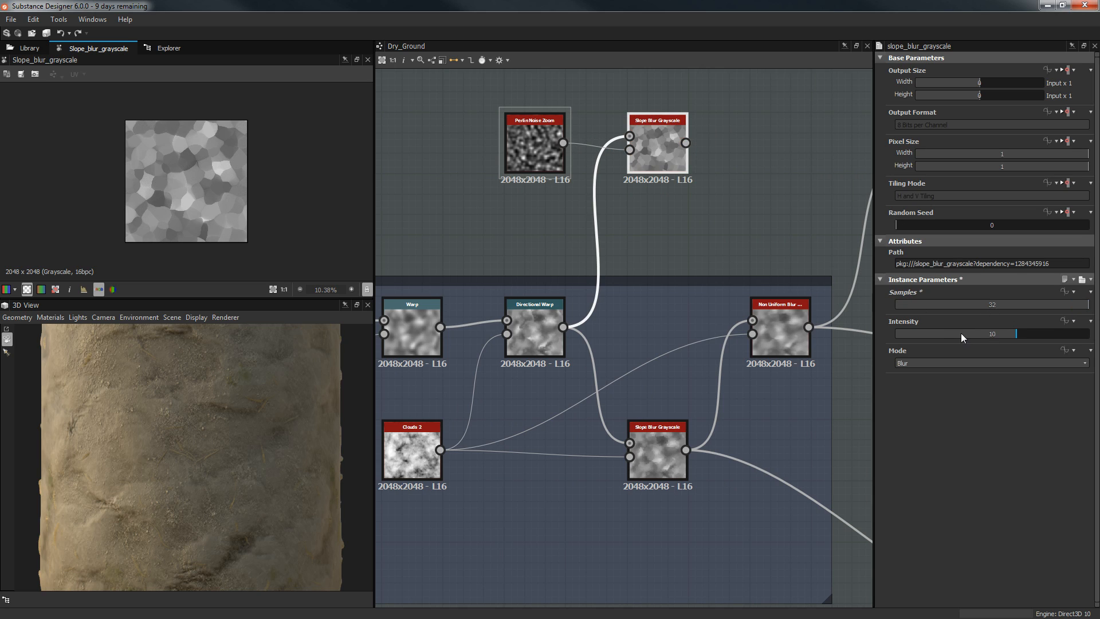
{"action": "left_click_drag", "start_coordinate": [961, 333], "coordinate": [917, 334]}
{"action": "left_click", "coordinate": [919, 363]}
{"action": "left_click", "coordinate": [915, 378]}
{"action": "scroll", "coordinate": [288, 182], "scroll_direction": "up", "scroll_amount": 5}
{"action": "scroll", "coordinate": [252, 176], "scroll_direction": "up", "scroll_amount": 1}
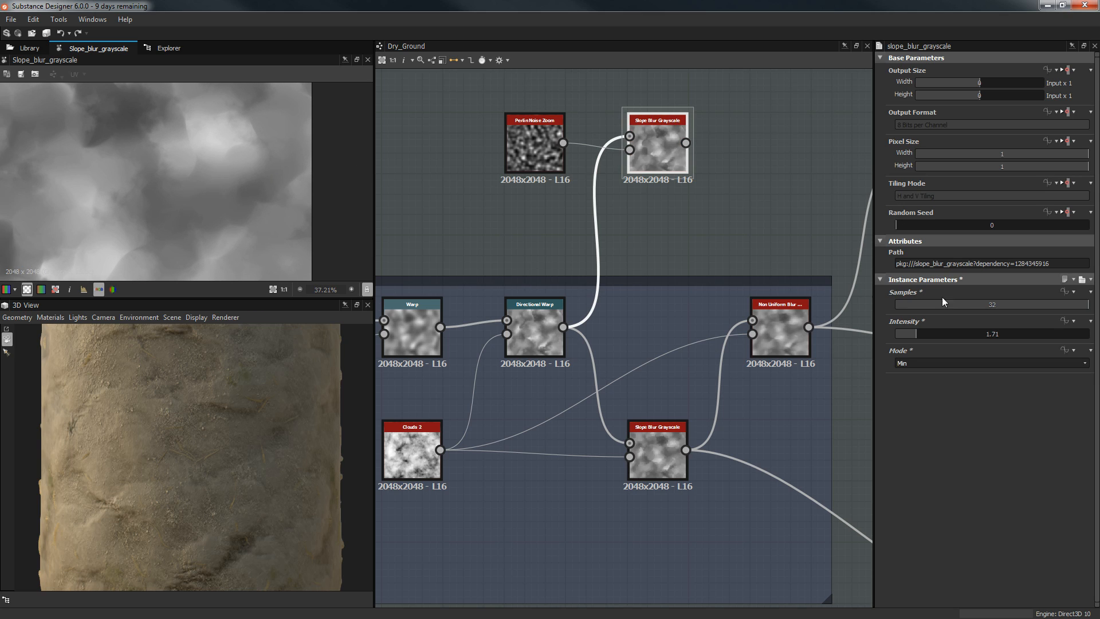
{"action": "left_click_drag", "start_coordinate": [907, 337], "coordinate": [902, 335]}
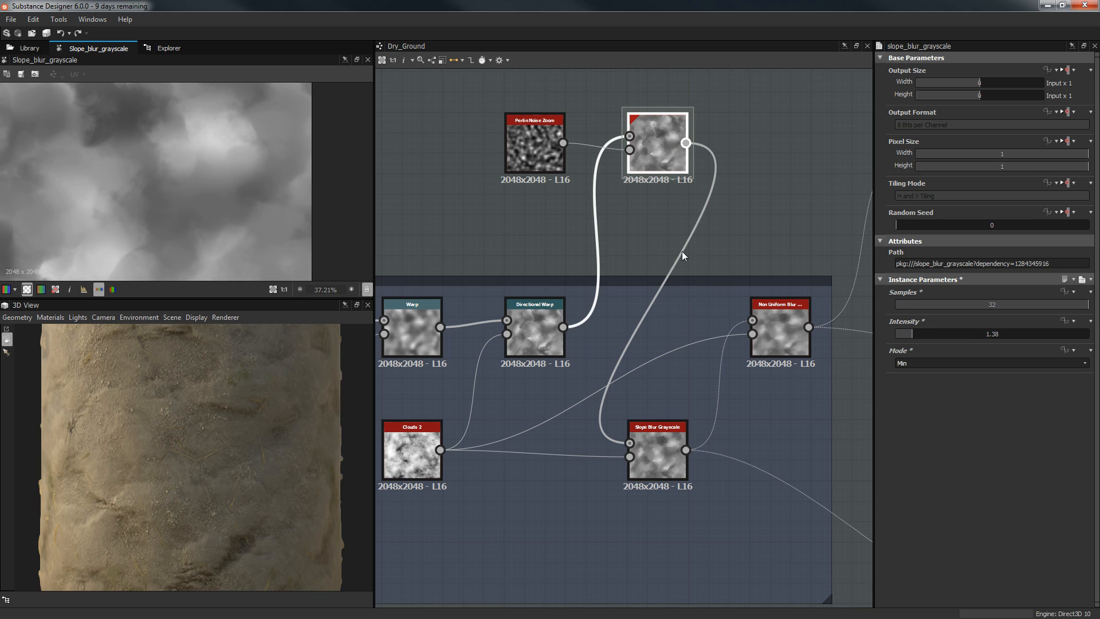
Route the new Slope Blur output into the frame's Slope Blur Grayscale and the Non Uniform Blur's second input.
{"action": "left_click_drag", "start_coordinate": [687, 143], "coordinate": [754, 344]}
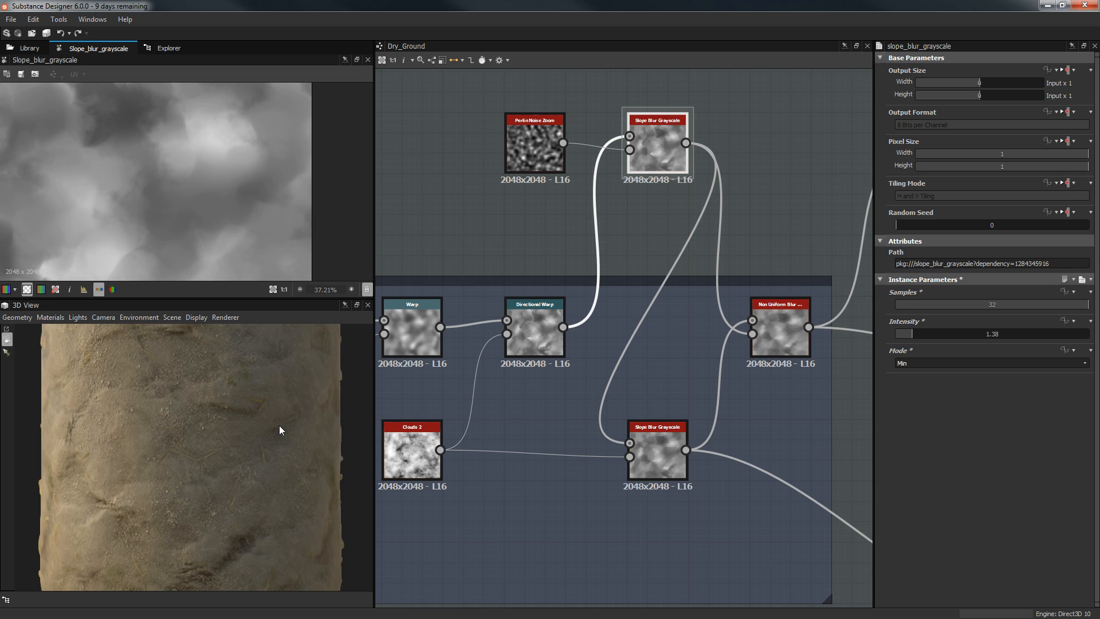
Examine the ground relief on the cylinder from close up, at a distance and under different angles.
{"action": "scroll", "coordinate": [263, 433], "scroll_direction": "down", "scroll_amount": 3}
{"action": "left_click_drag", "start_coordinate": [263, 433], "coordinate": [239, 436]}
{"action": "scroll", "coordinate": [239, 435], "scroll_direction": "up", "scroll_amount": 2}
{"action": "scroll", "coordinate": [240, 434], "scroll_direction": "up", "scroll_amount": 4}
{"action": "scroll", "coordinate": [241, 431], "scroll_direction": "up", "scroll_amount": 2}
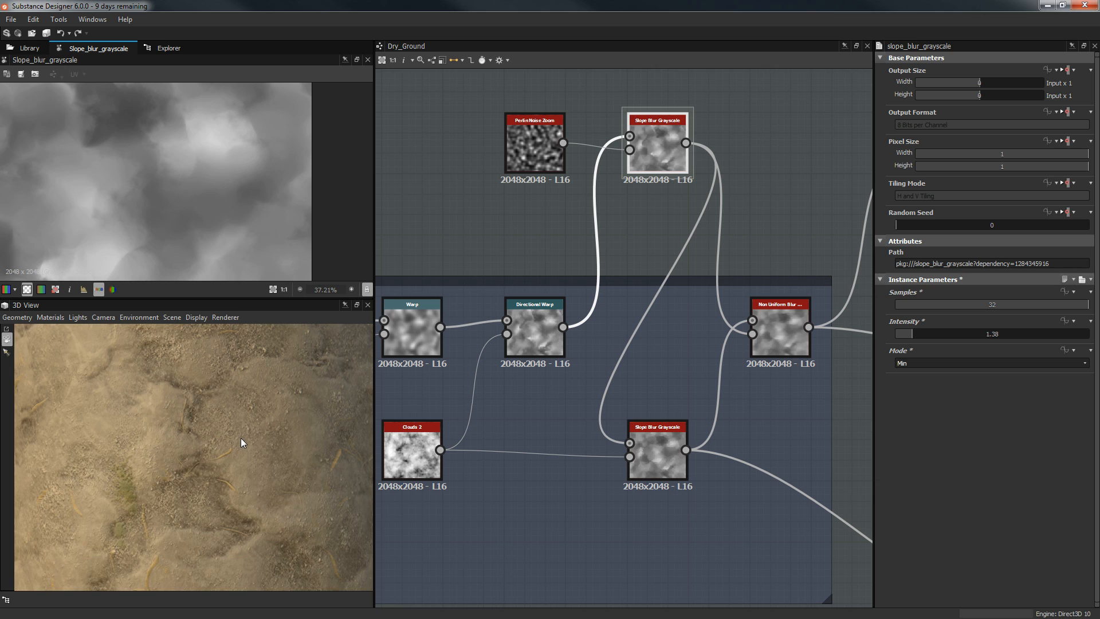
{"action": "middle_click_drag", "start_coordinate": [241, 432], "coordinate": [241, 460]}
{"action": "left_click_drag", "start_coordinate": [241, 460], "coordinate": [266, 375]}
{"action": "scroll", "coordinate": [223, 435], "scroll_direction": "down", "scroll_amount": 4}
{"action": "scroll", "coordinate": [222, 434], "scroll_direction": "up", "scroll_amount": 3}
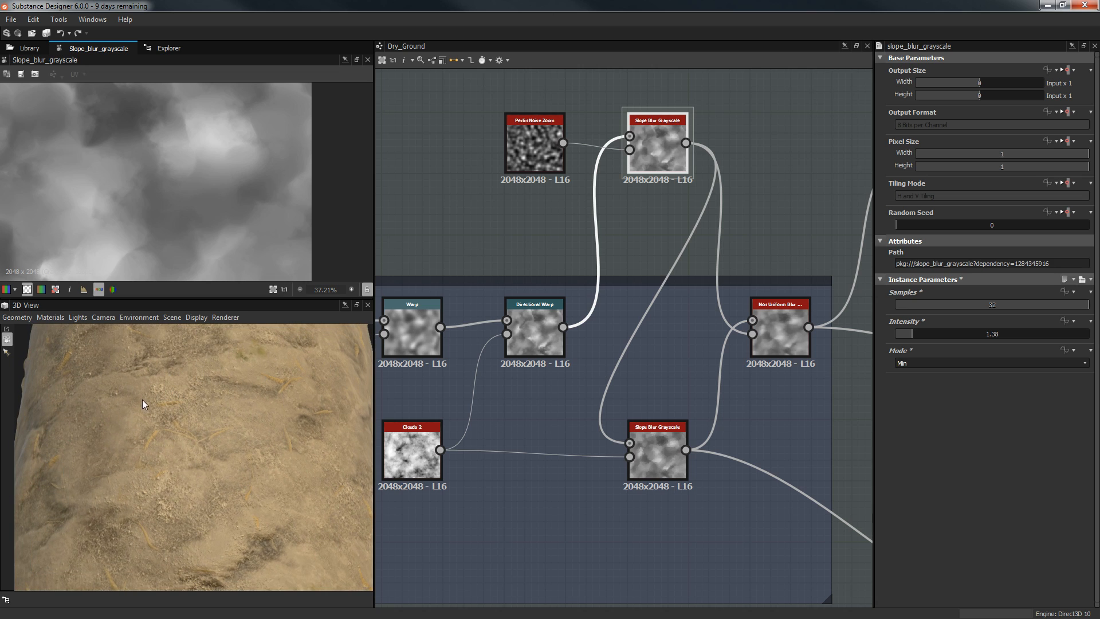
{"action": "left_click_drag", "start_coordinate": [140, 400], "coordinate": [183, 23]}
{"action": "scroll", "coordinate": [241, 161], "scroll_direction": "up", "scroll_amount": 2}
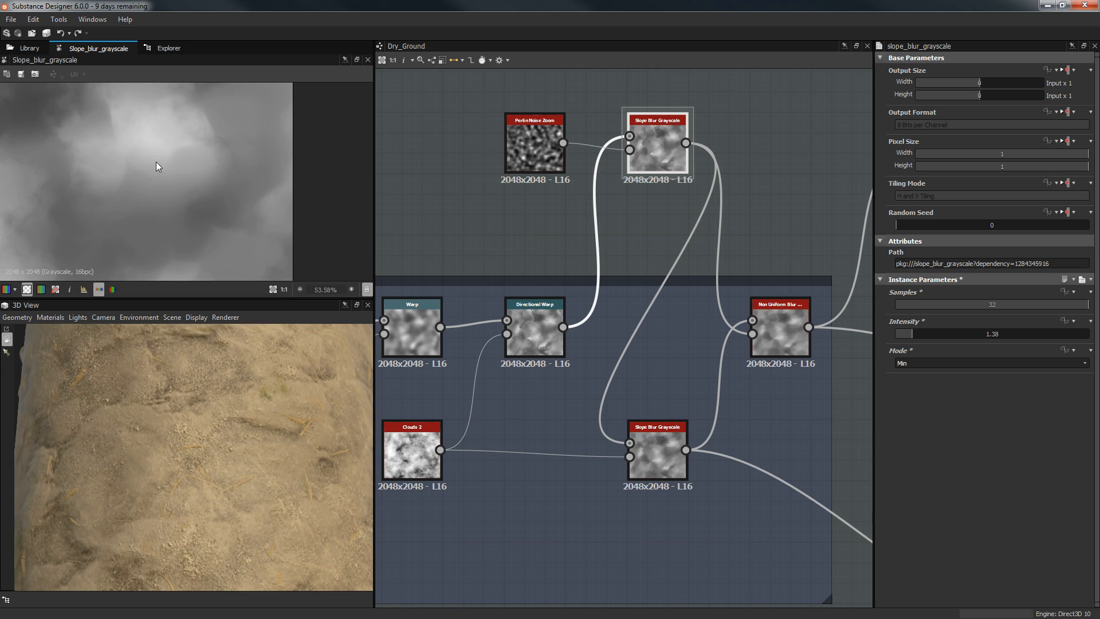
Set the Perlin Noise Zoom's distance to 30 and view the whole noise map.
{"action": "double_click", "coordinate": [528, 153]}
{"action": "left_click_drag", "start_coordinate": [937, 300], "coordinate": [950, 301]}
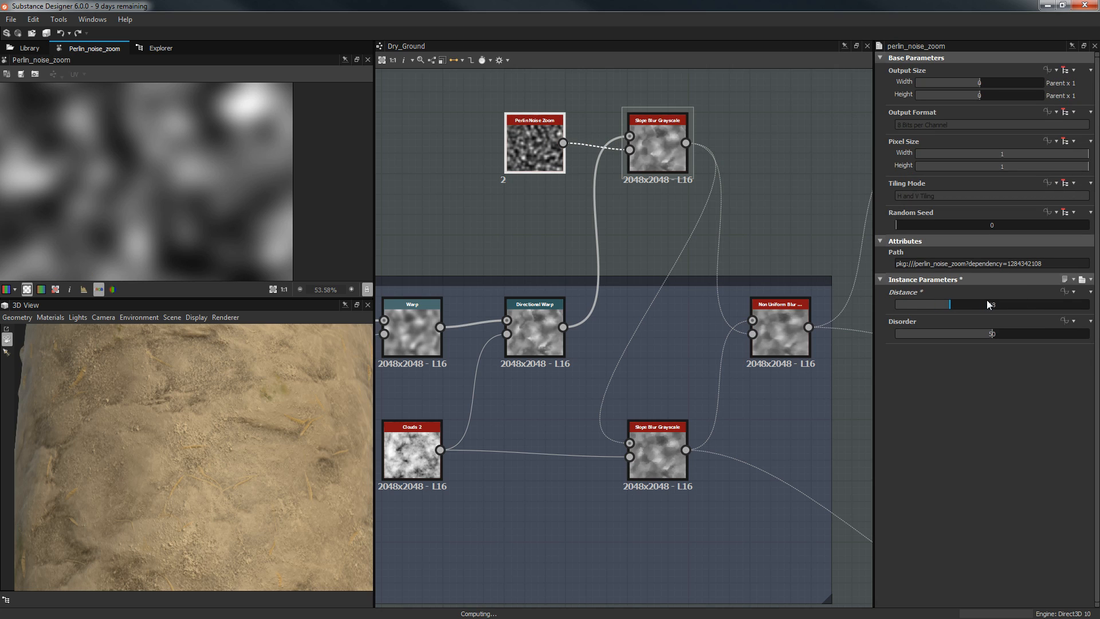
{"action": "scroll", "coordinate": [233, 205], "scroll_direction": "down", "scroll_amount": 2}
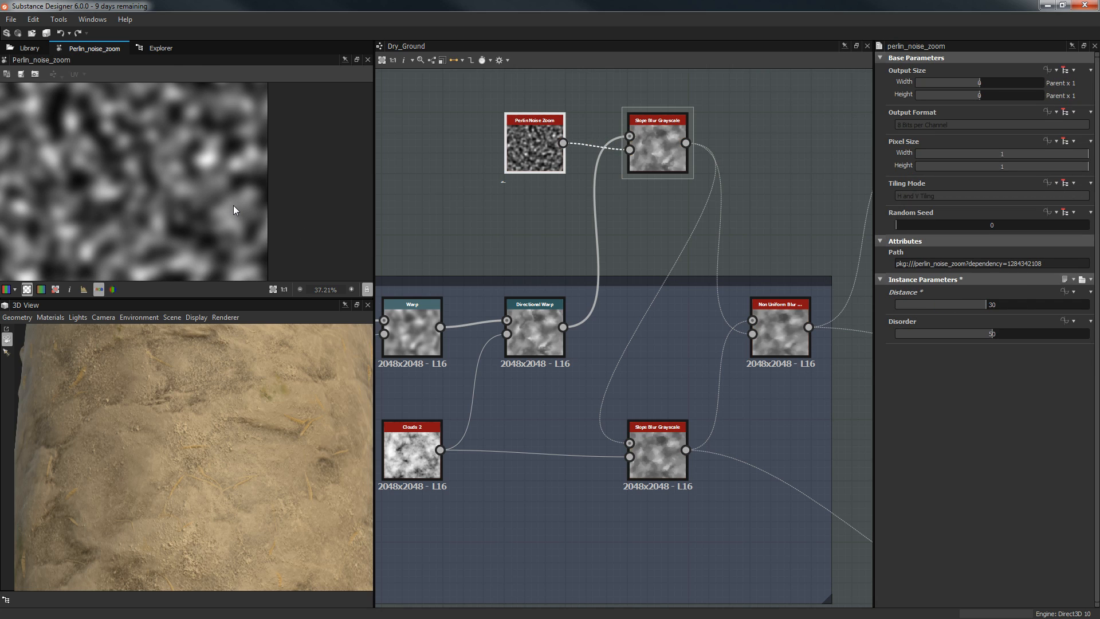
{"action": "scroll", "coordinate": [234, 210], "scroll_direction": "down", "scroll_amount": 4}
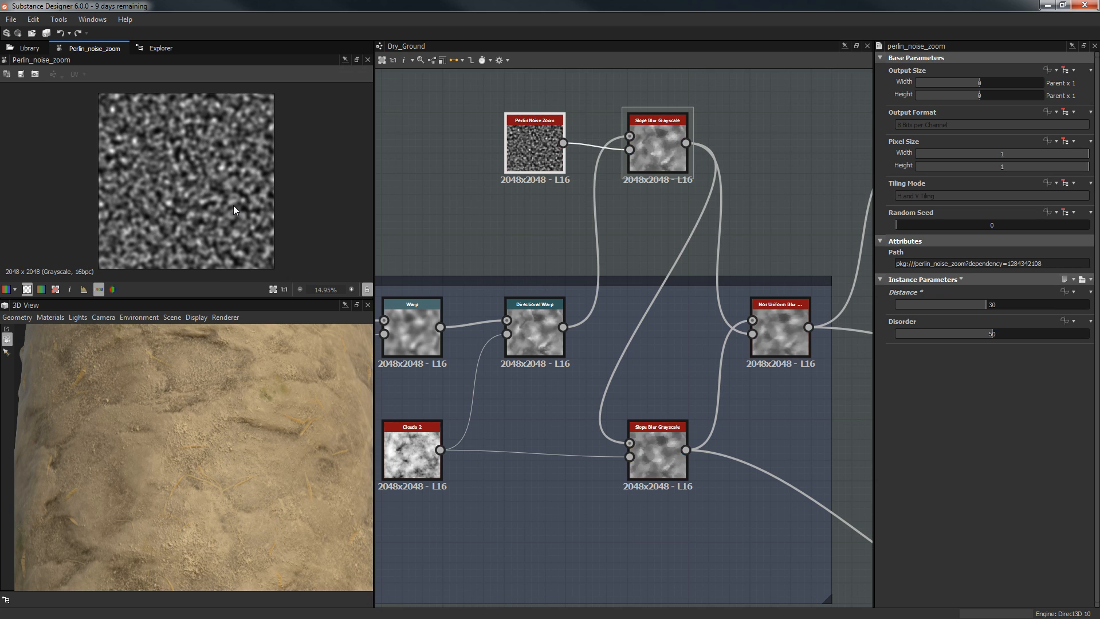
Compare the new Slope Blur Grayscale's map up close with the relief on the cylinder.
{"action": "double_click", "coordinate": [672, 161]}
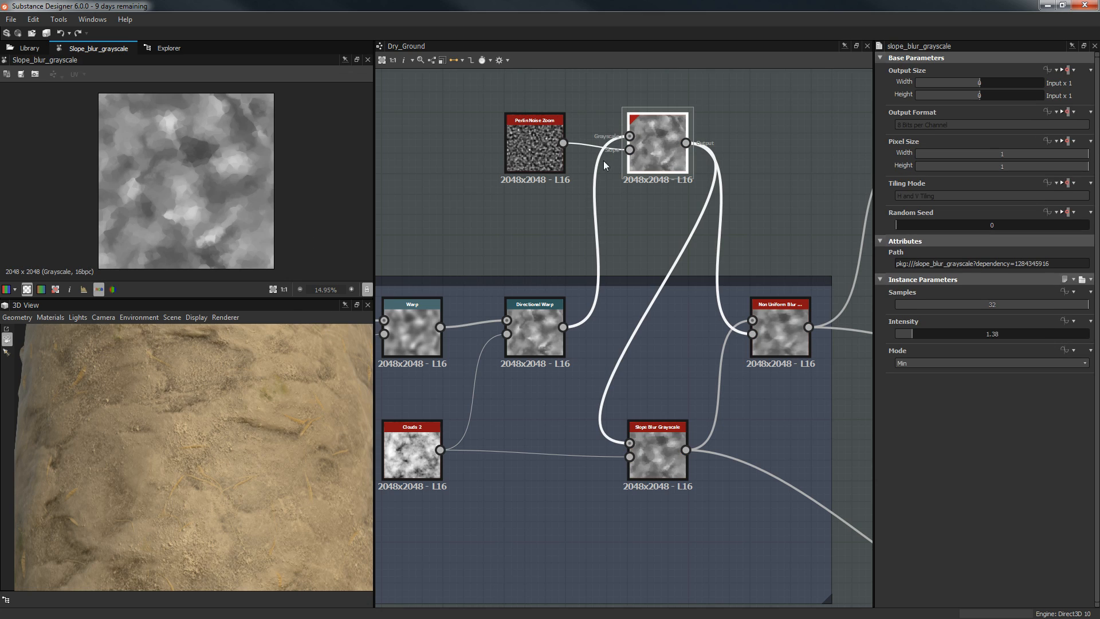
{"action": "scroll", "coordinate": [160, 164], "scroll_direction": "up", "scroll_amount": 6}
{"action": "scroll", "coordinate": [180, 422], "scroll_direction": "down", "scroll_amount": 5}
{"action": "left_click_drag", "start_coordinate": [273, 455], "coordinate": [491, 449]}
{"action": "scroll", "coordinate": [274, 439], "scroll_direction": "down", "scroll_amount": 3}
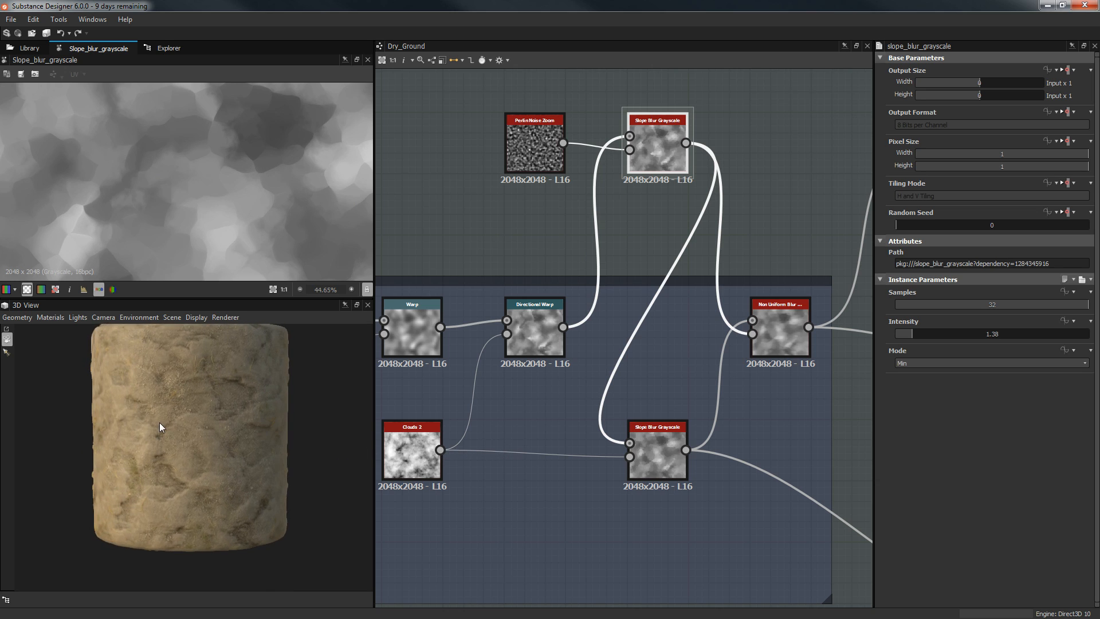
{"action": "scroll", "coordinate": [198, 410], "scroll_direction": "up", "scroll_amount": 5}
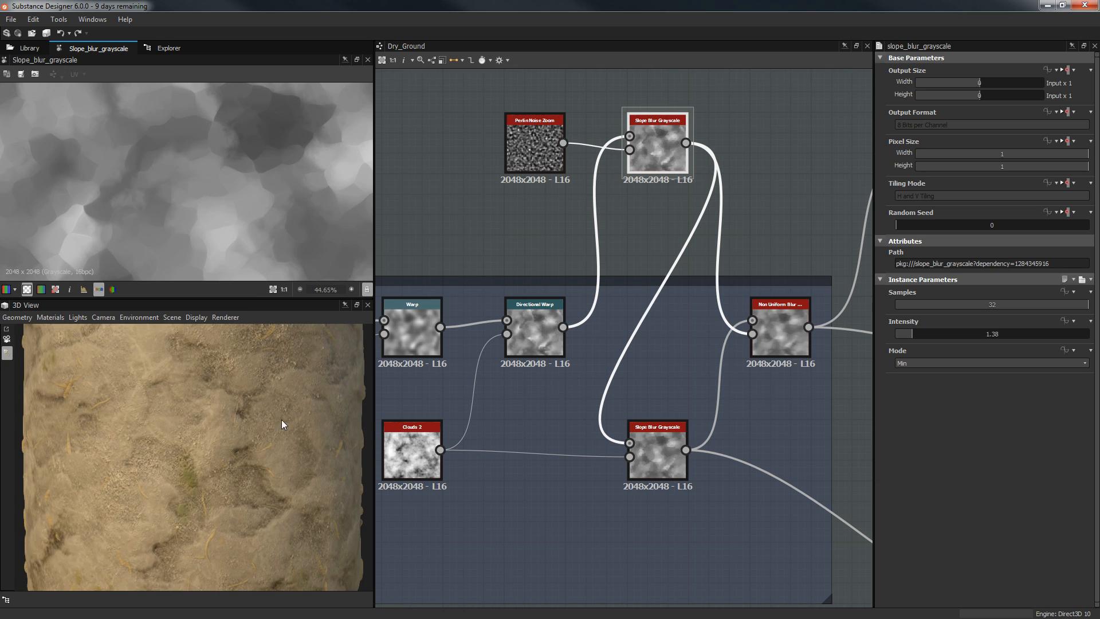
Inspect the cylinder's pebbles, moss patches and ground shapes from several sides and distances.
{"action": "left_click_drag", "start_coordinate": [201, 441], "coordinate": [262, 441]}
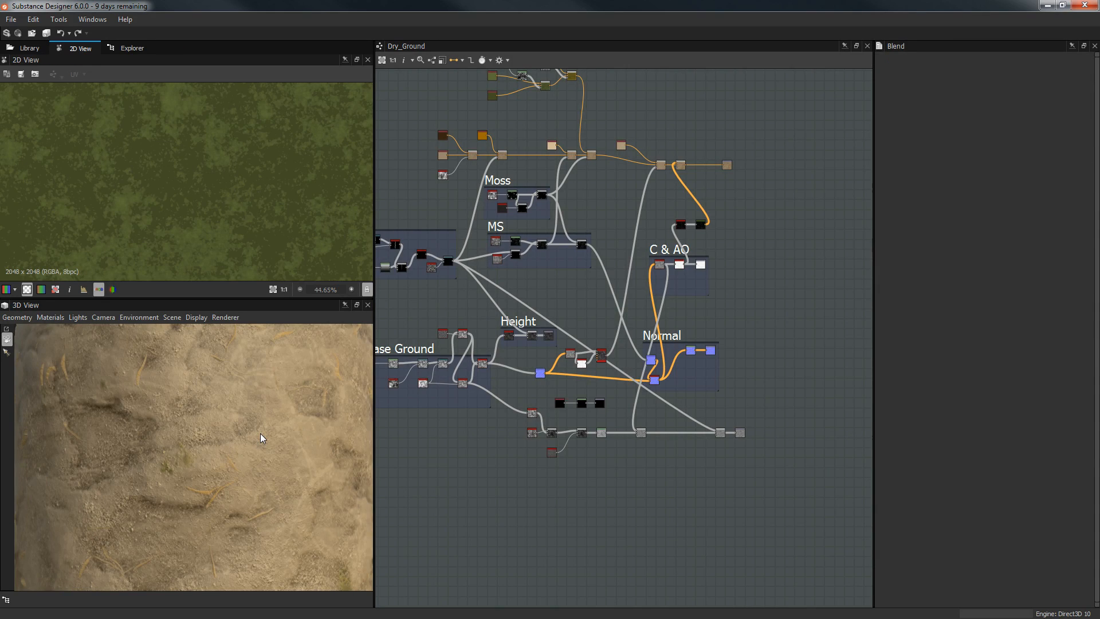
{"action": "scroll", "coordinate": [260, 439], "scroll_direction": "down", "scroll_amount": 5}
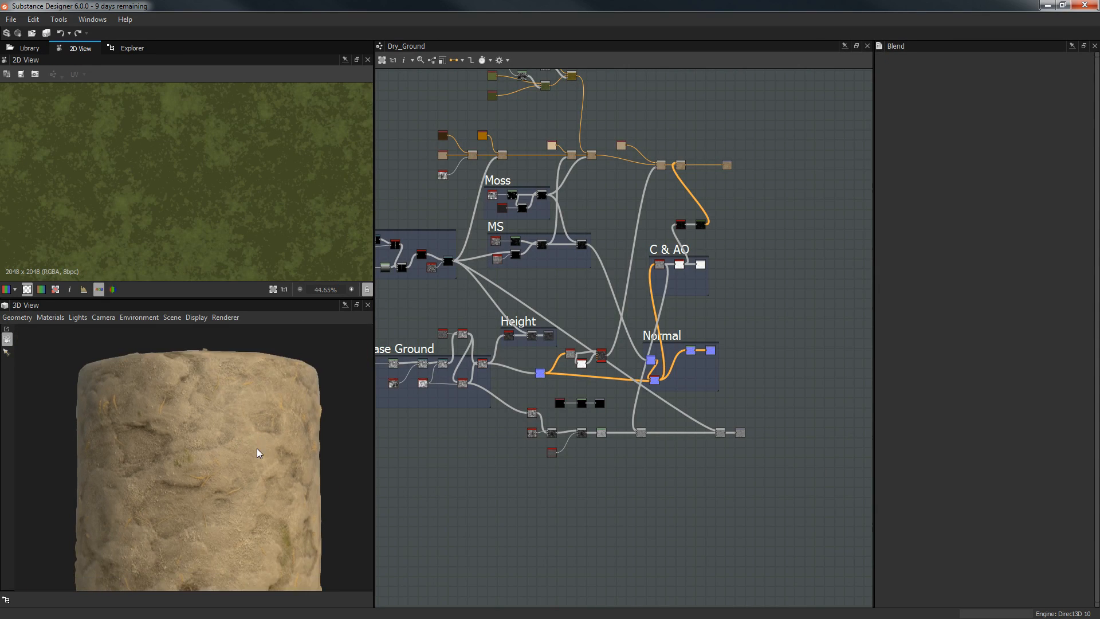
{"action": "scroll", "coordinate": [251, 460], "scroll_direction": "up", "scroll_amount": 5}
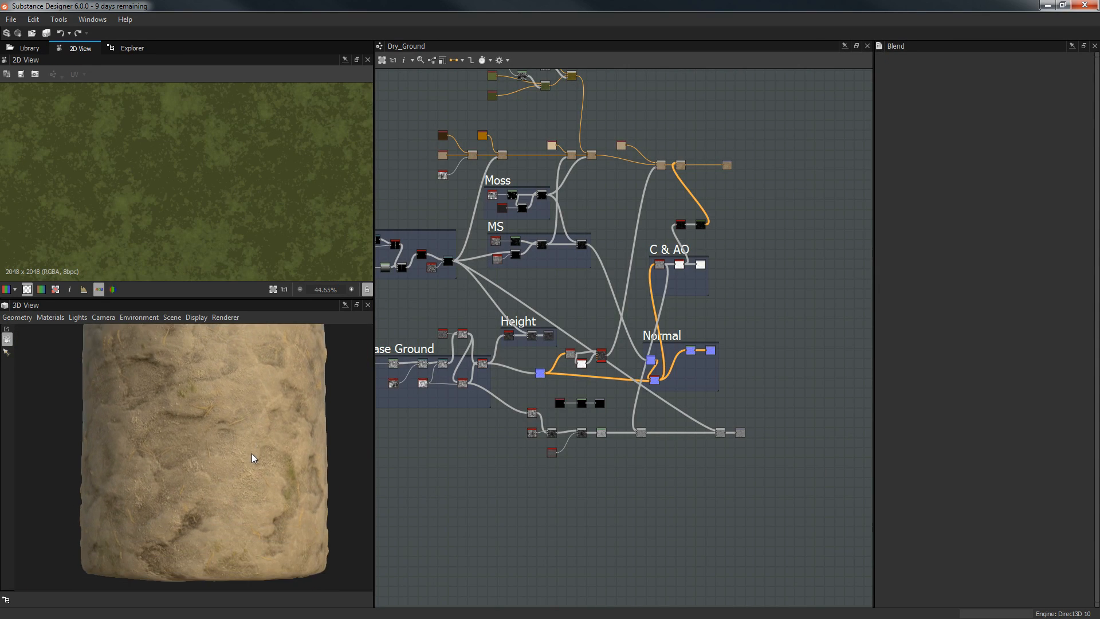
{"action": "left_click_drag", "start_coordinate": [195, 460], "coordinate": [232, 436]}
{"action": "scroll", "coordinate": [245, 467], "scroll_direction": "up", "scroll_amount": 2}
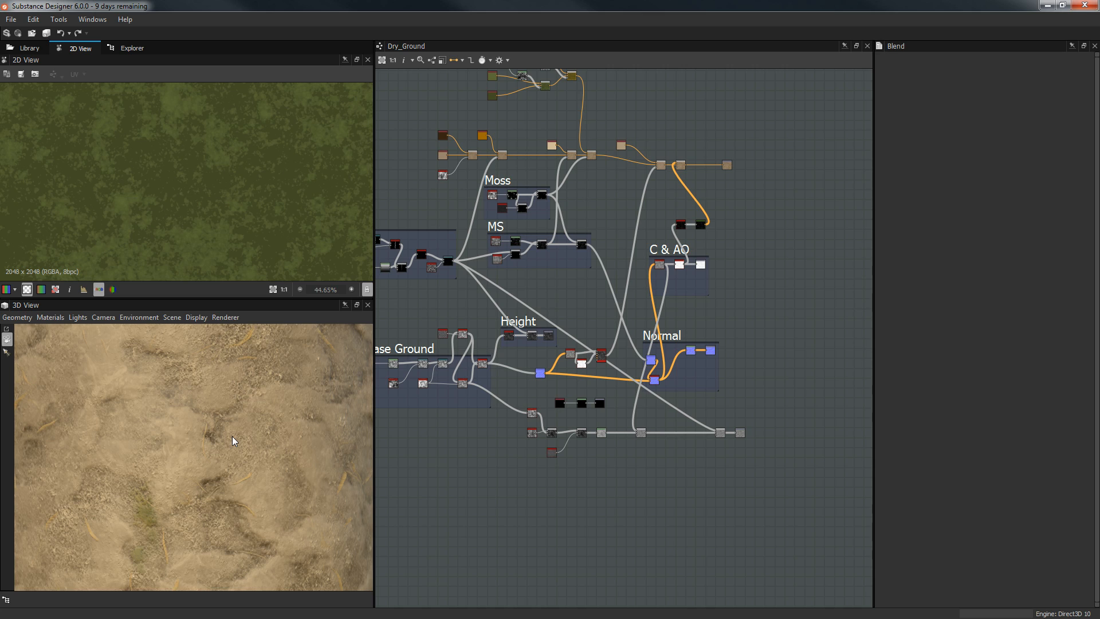
{"action": "scroll", "coordinate": [233, 442], "scroll_direction": "down", "scroll_amount": 2}
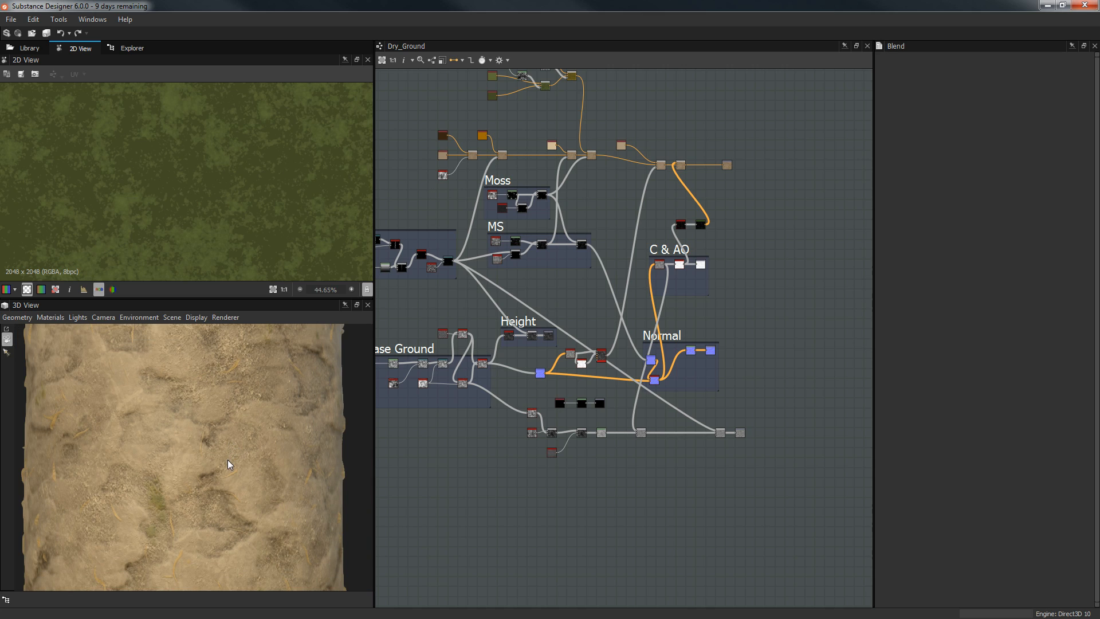
{"action": "mouse_move", "coordinate": [223, 460]}
{"action": "left_mouse_down"}
{"action": "mouse_move", "coordinate": [175, 460]}
{"action": "mouse_move", "coordinate": [452, 454]}
{"action": "mouse_move", "coordinate": [209, 464]}
{"action": "mouse_move", "coordinate": [273, 465]}
{"action": "mouse_move", "coordinate": [185, 470]}
{"action": "mouse_move", "coordinate": [290, 468]}
{"action": "mouse_move", "coordinate": [178, 476]}
{"action": "mouse_move", "coordinate": [216, 478]}
{"action": "left_mouse_up"}
{"action": "scroll", "coordinate": [177, 475], "scroll_direction": "up", "scroll_amount": 3}
{"action": "middle_click_drag", "start_coordinate": [216, 477], "coordinate": [214, 478]}
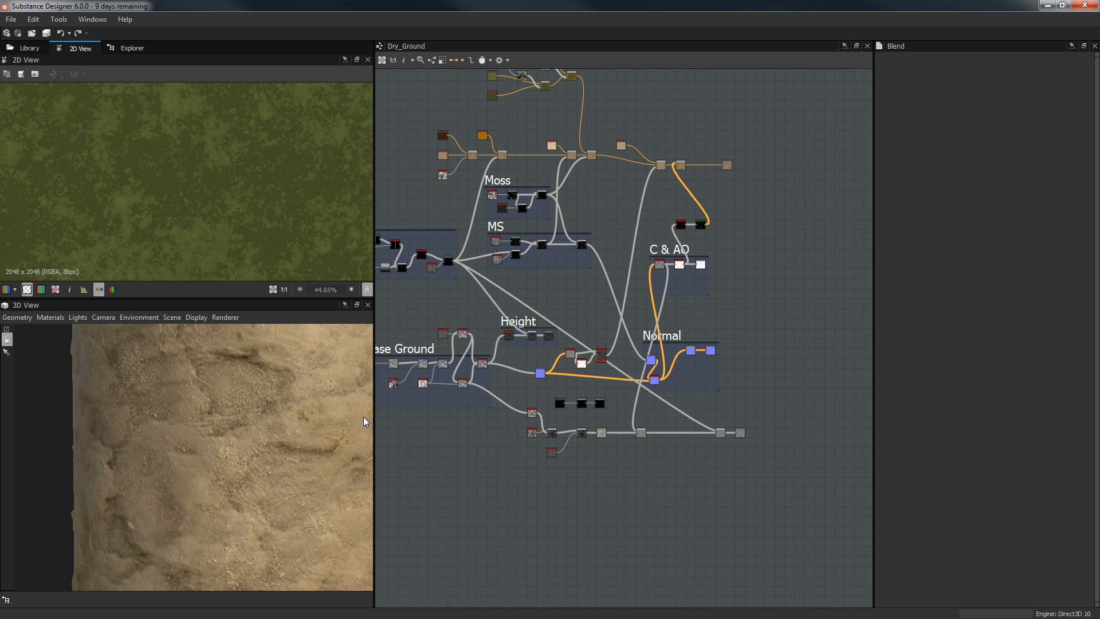
{"action": "scroll", "coordinate": [331, 459], "scroll_direction": "down", "scroll_amount": 3}
{"action": "left_click_drag", "start_coordinate": [331, 459], "coordinate": [222, 467]}
{"action": "scroll", "coordinate": [222, 467], "scroll_direction": "up", "scroll_amount": 2}
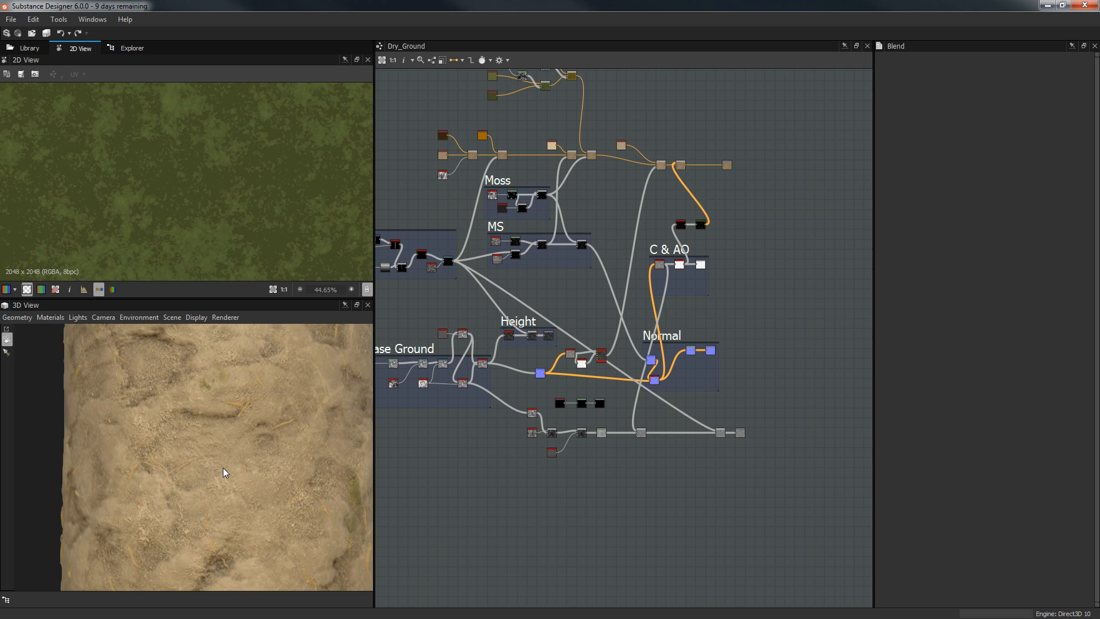